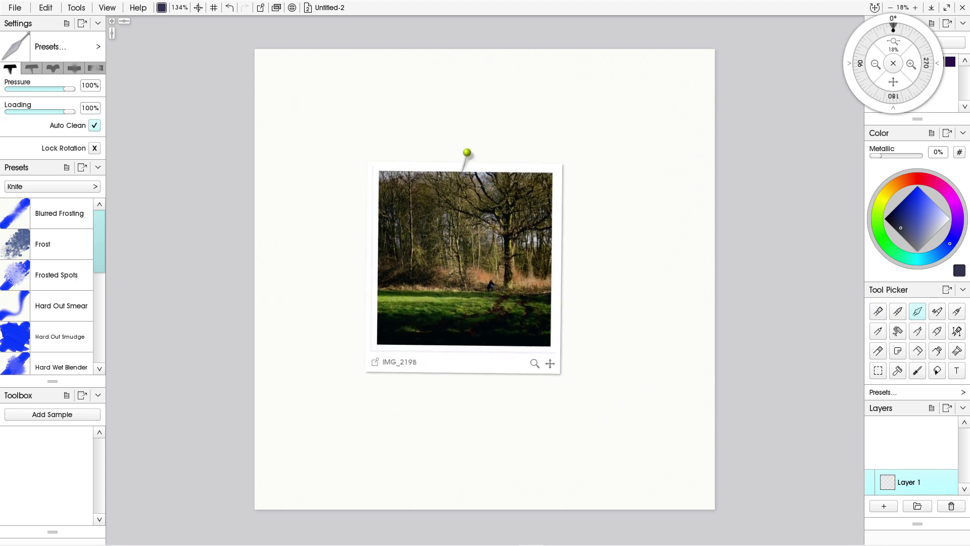
Move the pinned reference photo off the canvas and reposition the canvas so both sit side by side.
drag(550, 363, 892, 196)
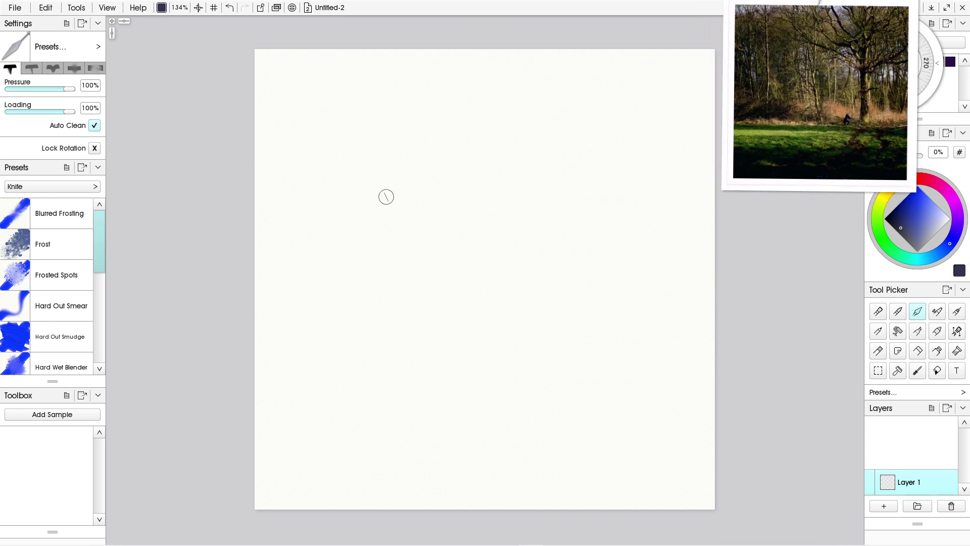
scroll(494, 241, down, 4)
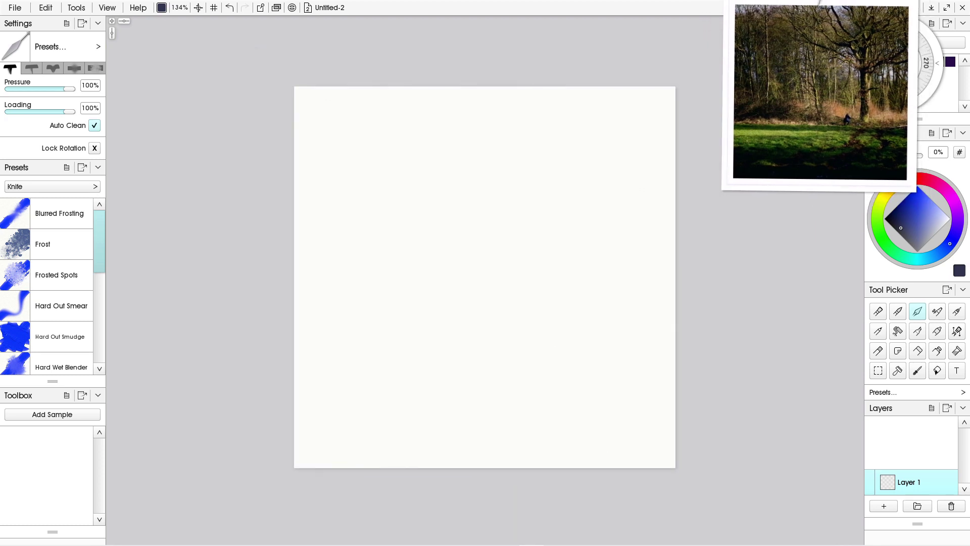
scroll(494, 241, up, 4)
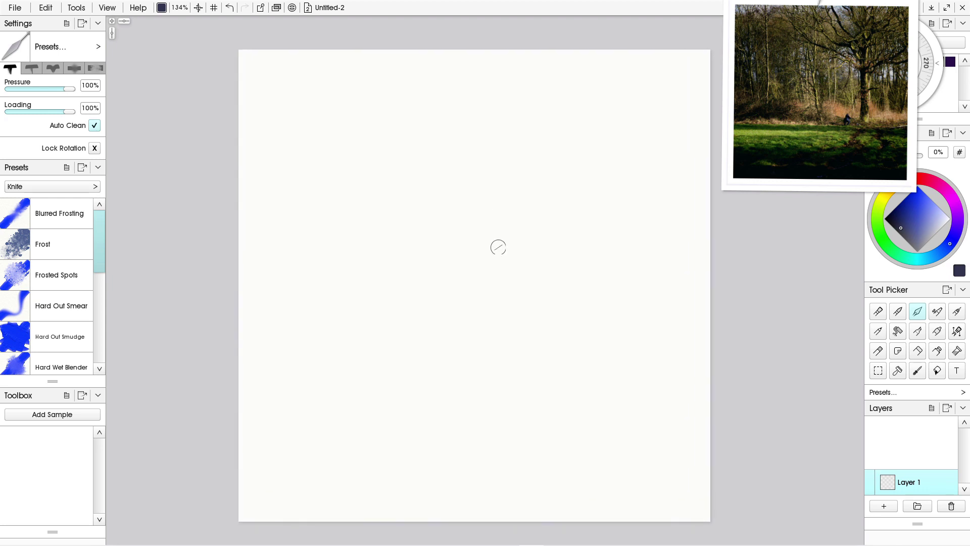
drag(501, 252, 407, 241)
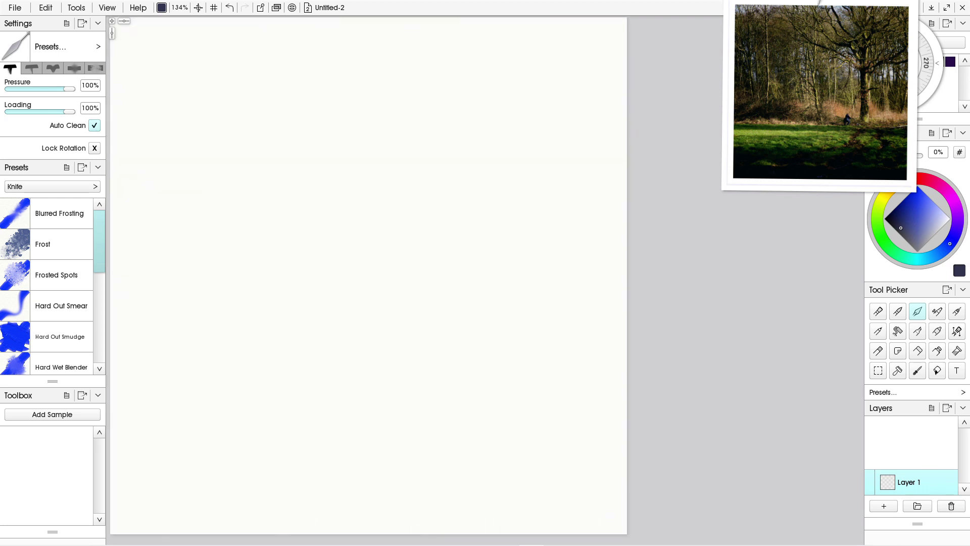
mouse_move(818, 185)
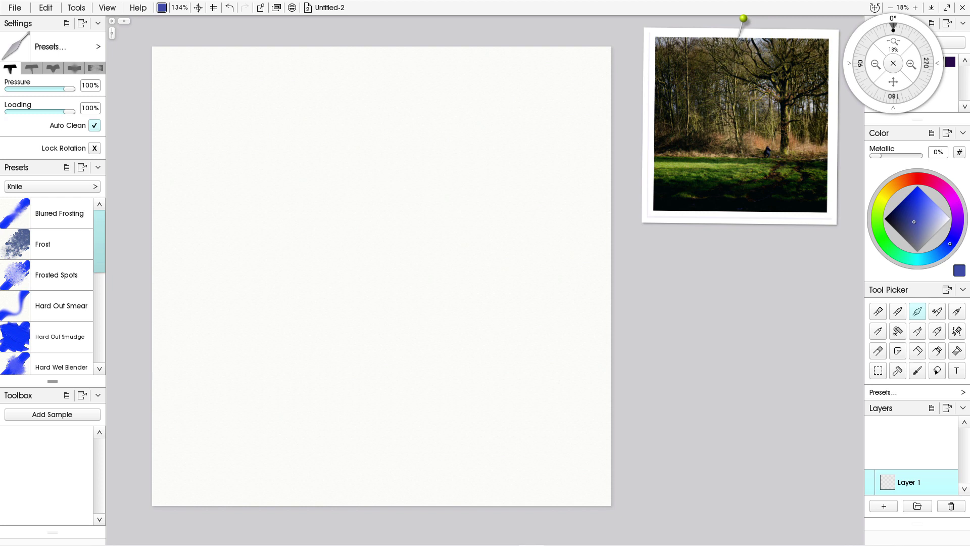
With the Tube tool's Hard Squeeze preset, paint the tree's upper right limb, blue at the canvas's top edge and dark navy below.
click(937, 351)
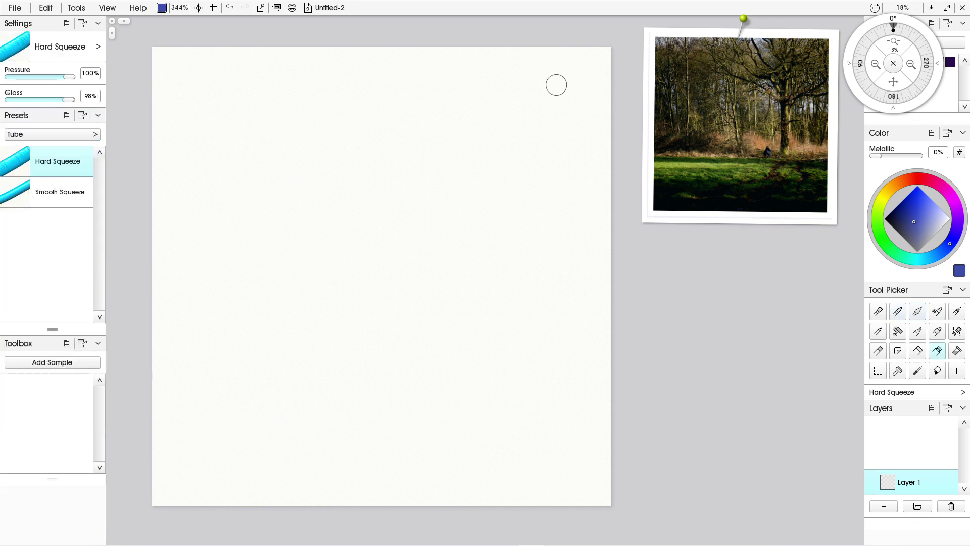
mouse_move(540, 70)
mouse_down()
mouse_move(518, 114)
mouse_move(520, 97)
mouse_move(498, 140)
mouse_up()
click(895, 222)
mouse_move(528, 91)
mouse_down()
mouse_move(493, 162)
mouse_move(495, 191)
mouse_up()
drag(493, 169, 494, 229)
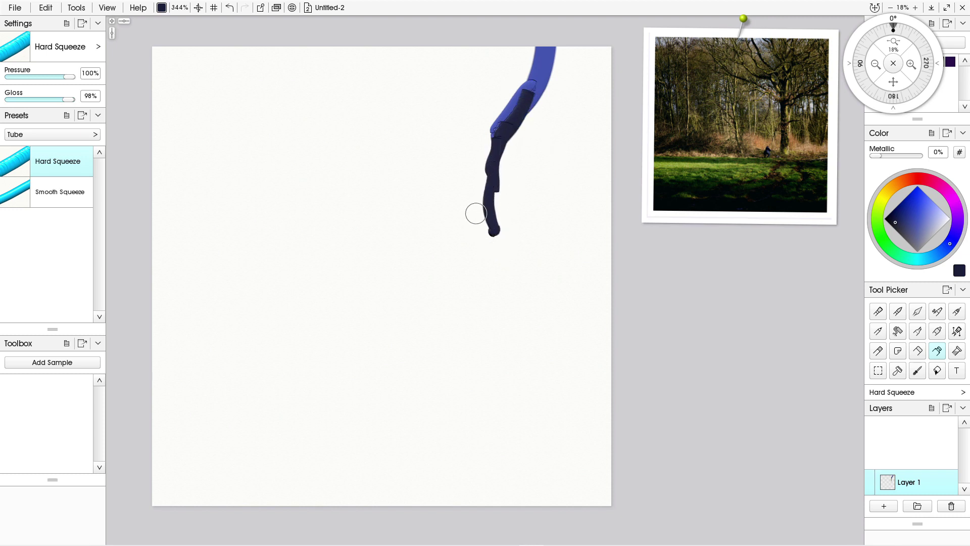
Extend the trunk downward from the limb in dark navy with overlapping strokes, forking it at the base.
drag(478, 188, 478, 287)
mouse_move(484, 249)
mouse_down()
mouse_move(479, 314)
mouse_move(484, 261)
mouse_move(487, 356)
mouse_move(488, 271)
mouse_move(498, 373)
mouse_up()
drag(479, 328, 476, 366)
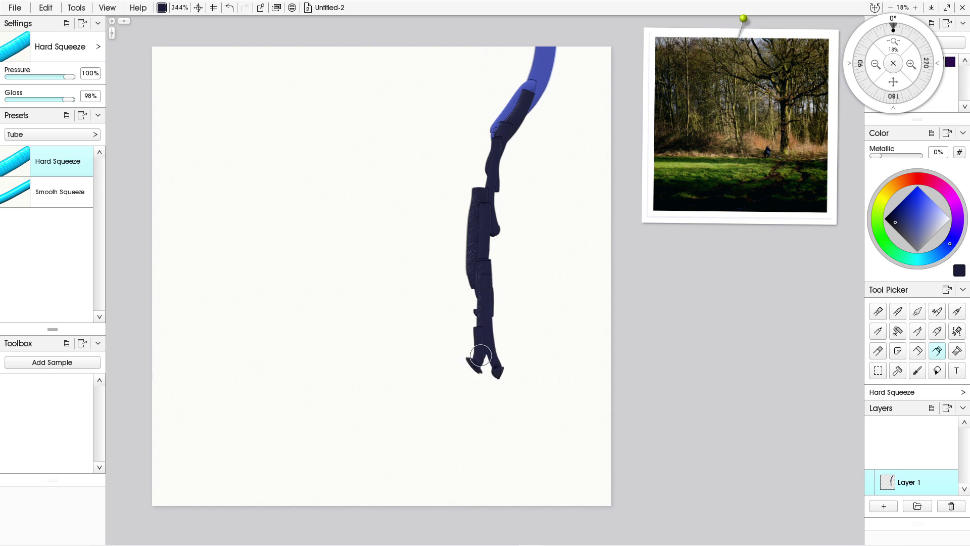
click(473, 324)
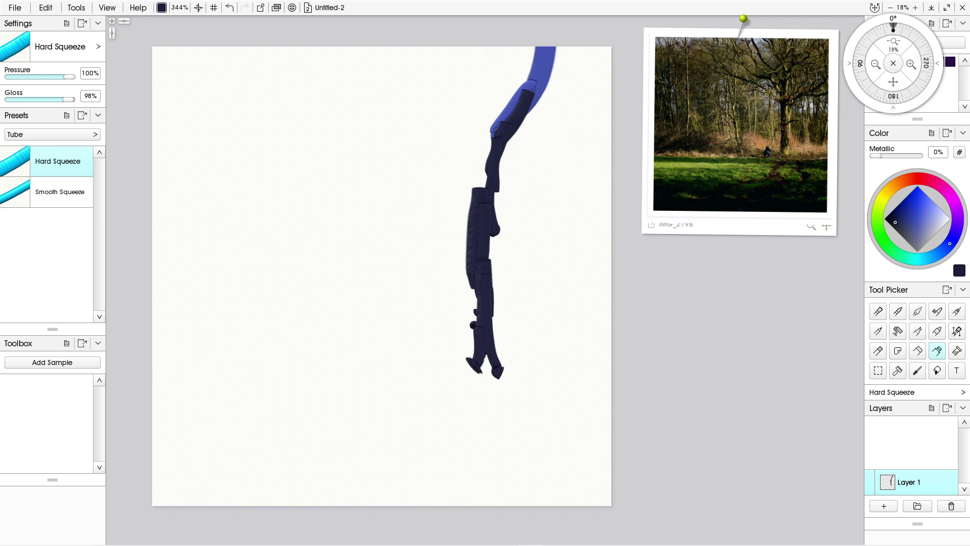
Paint a blue left limb from the canvas's top edge to the trunk, and continue its lower part in dark navy to the base.
click(909, 216)
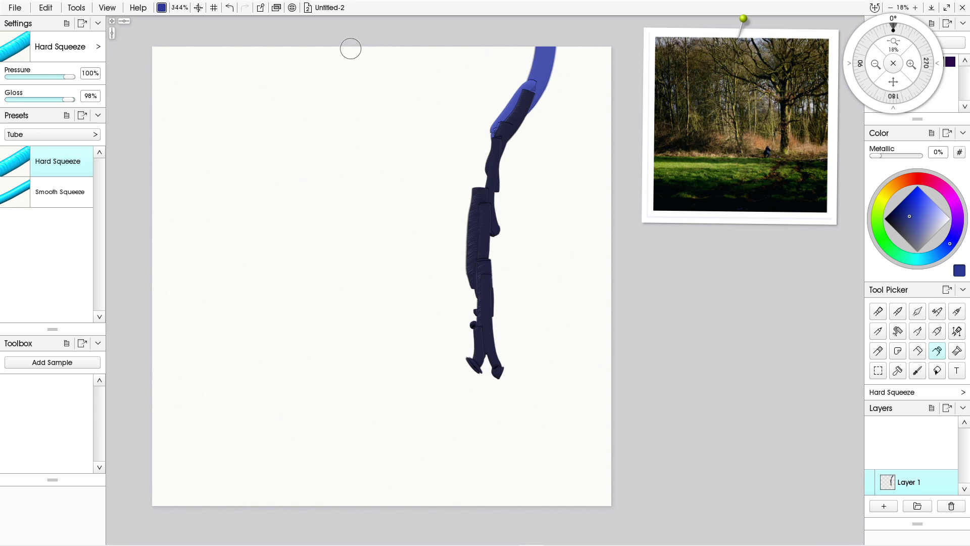
drag(355, 48, 363, 73)
drag(371, 95, 379, 103)
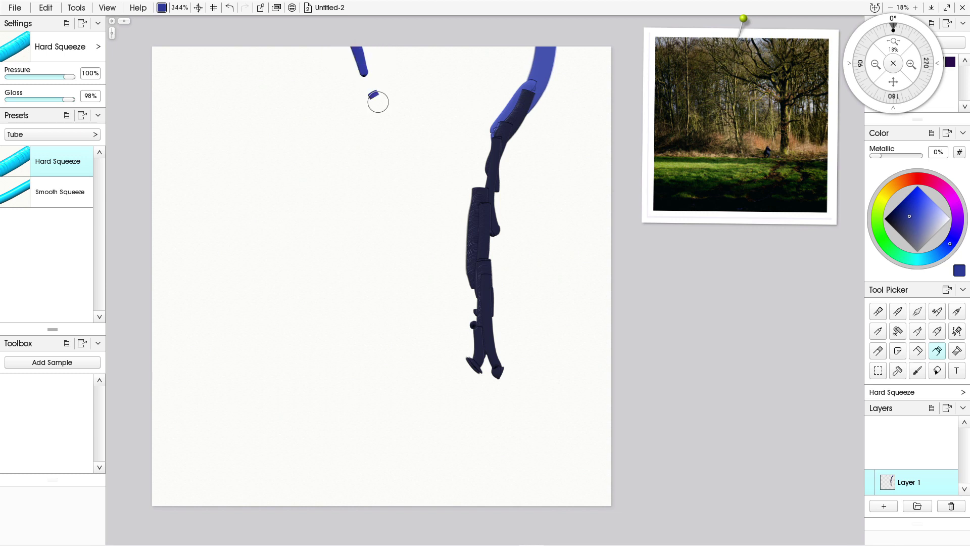
mouse_move(357, 51)
mouse_down()
mouse_move(437, 167)
mouse_move(433, 177)
mouse_move(437, 170)
mouse_move(450, 187)
mouse_move(473, 243)
mouse_up()
click(401, 129)
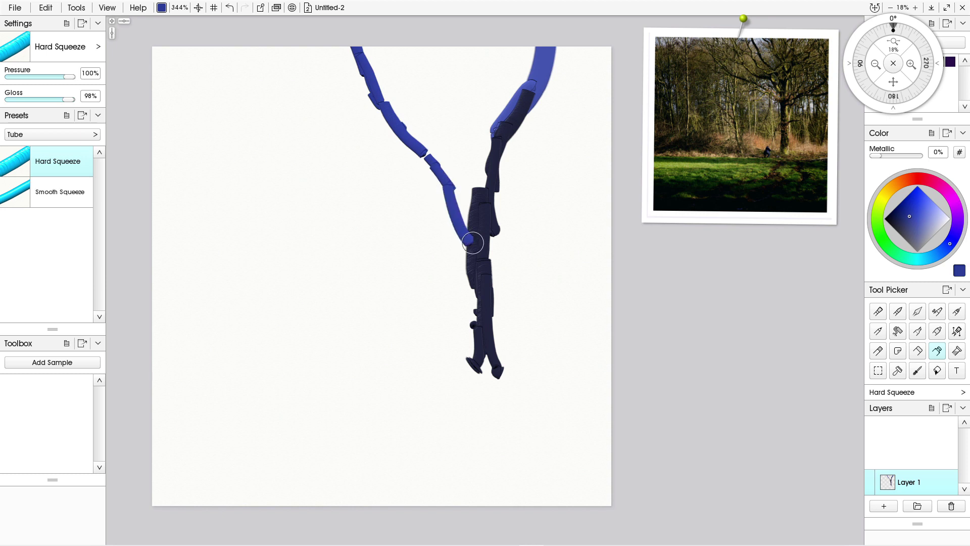
click(898, 223)
mouse_move(443, 186)
mouse_down()
mouse_move(467, 253)
mouse_move(462, 358)
mouse_up()
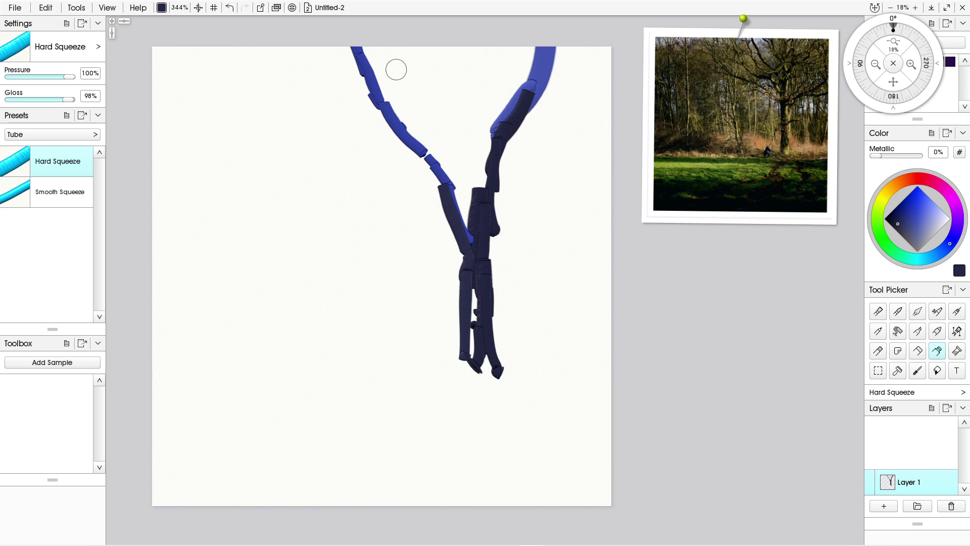
Paint dark navy branches from the canvas's top edge and two curved ones from its right edge, and thicken the trunk.
mouse_move(394, 41)
mouse_down()
mouse_move(410, 80)
mouse_move(403, 75)
mouse_move(395, 46)
mouse_move(489, 190)
mouse_up()
drag(459, 155, 463, 160)
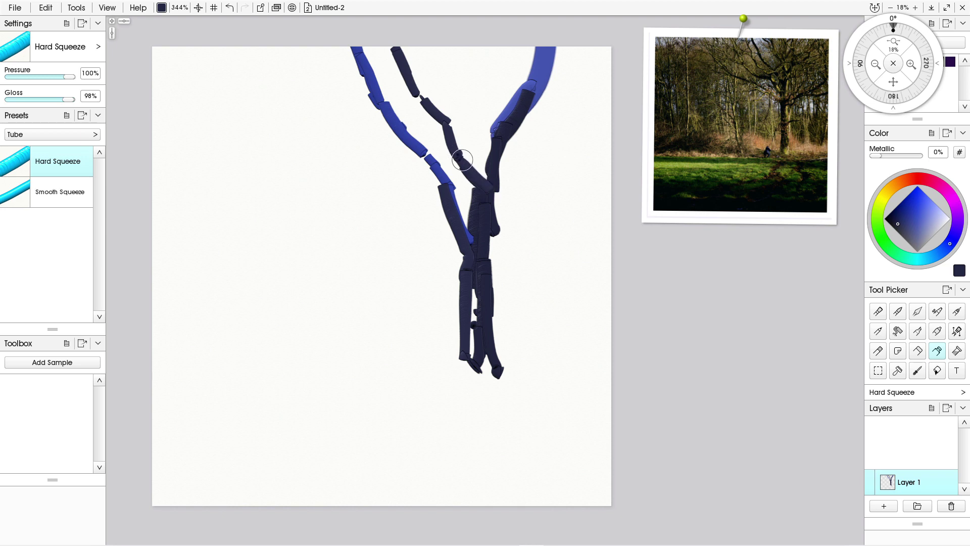
drag(409, 81, 426, 102)
drag(463, 36, 498, 82)
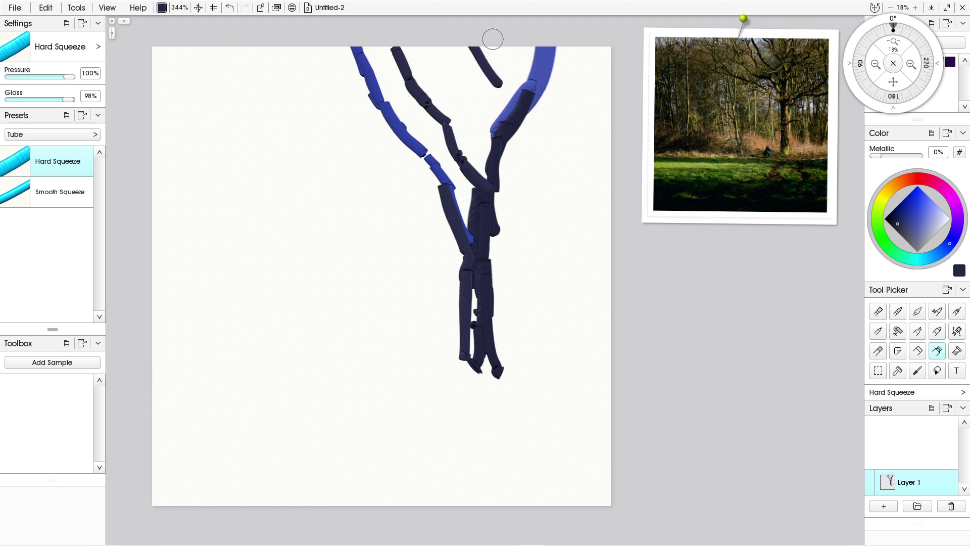
mouse_move(494, 37)
mouse_down()
mouse_move(496, 146)
mouse_move(488, 191)
mouse_up()
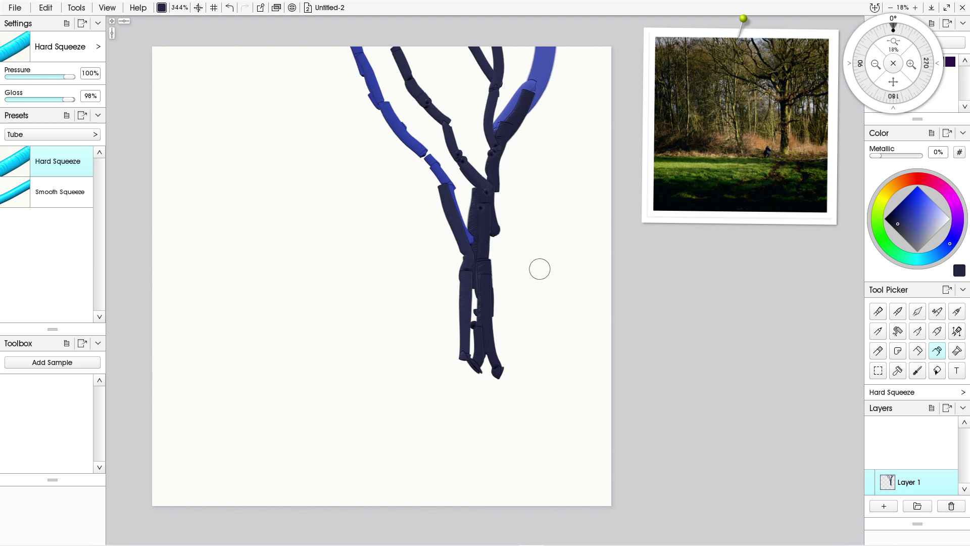
drag(606, 181, 485, 246)
mouse_move(609, 223)
mouse_down()
mouse_move(539, 254)
mouse_move(515, 242)
mouse_move(486, 249)
mouse_move(478, 356)
mouse_move(474, 273)
mouse_move(464, 368)
mouse_up()
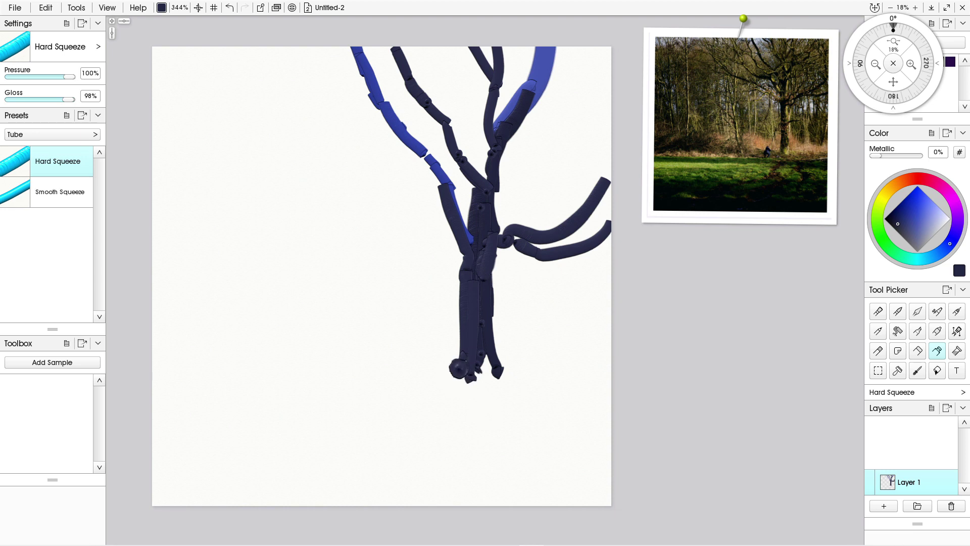
Add bright yellow-green highlight strokes and dabs along the right side of the trunk, its base and the upper right branches.
click(880, 204)
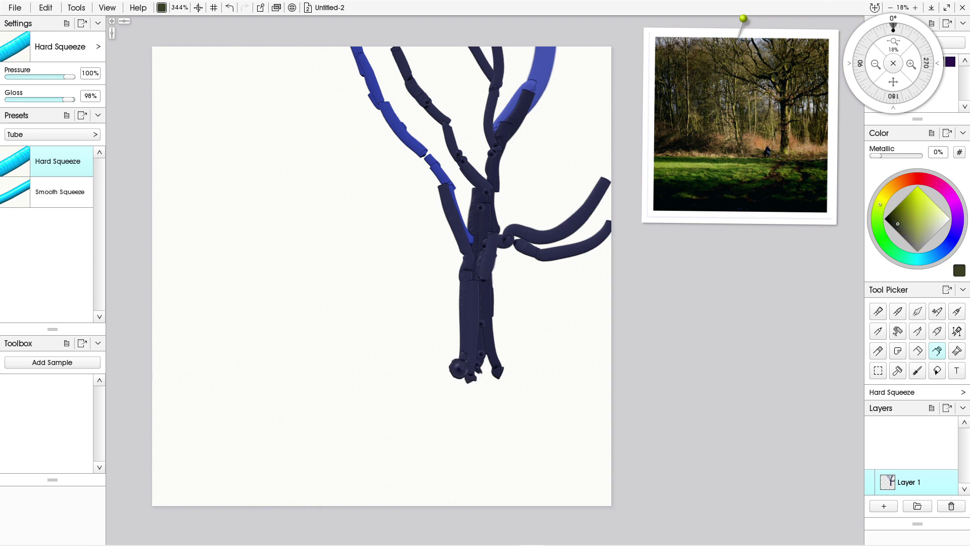
click(915, 192)
drag(490, 263, 496, 369)
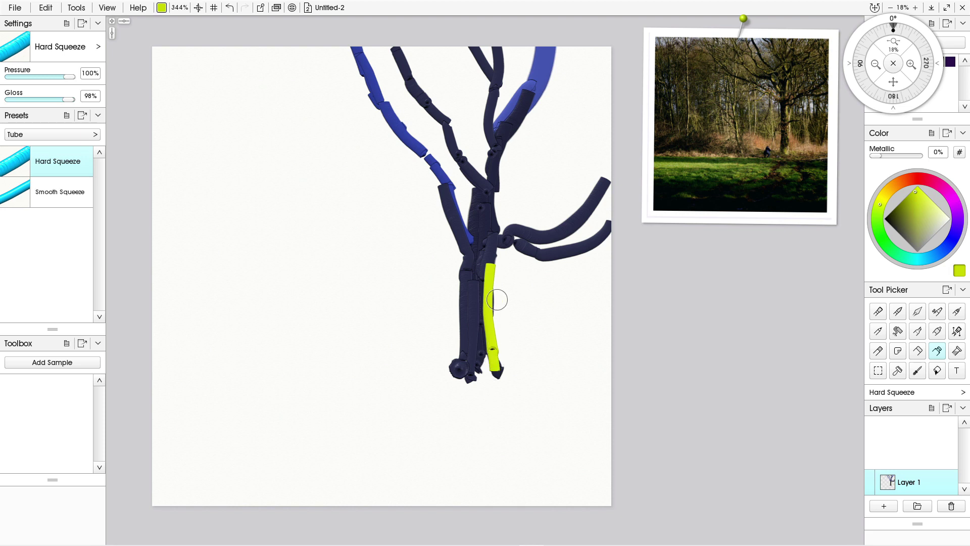
drag(502, 278, 500, 258)
drag(495, 97, 492, 234)
click(492, 248)
click(483, 279)
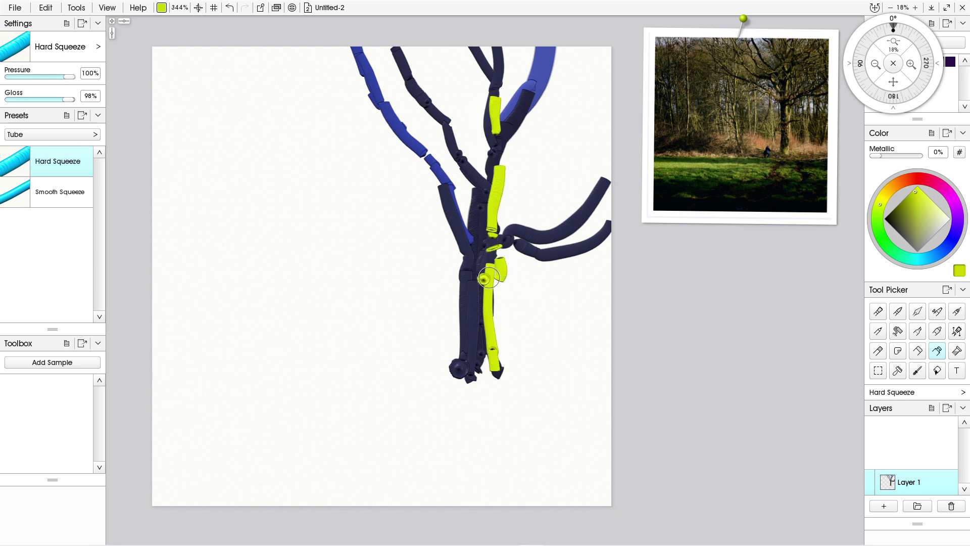
drag(518, 117, 505, 142)
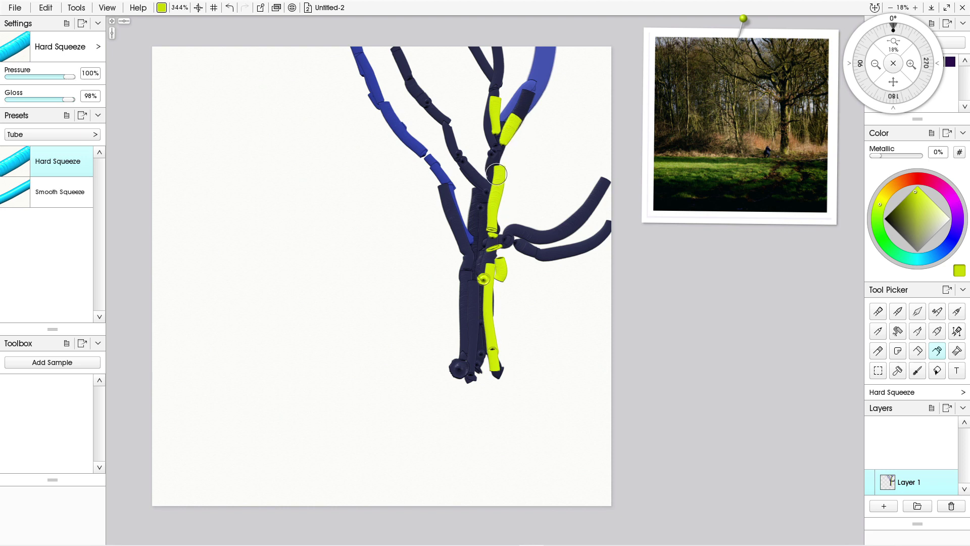
click(496, 174)
drag(493, 360, 480, 377)
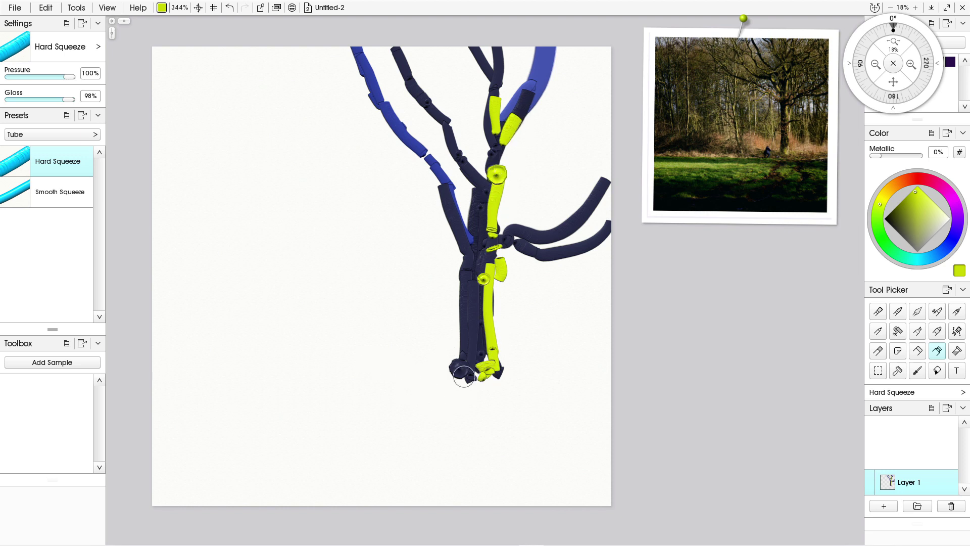
In dark blue, paint two branches joining the inner left branch and, with a smaller brush, a winding branch toward the upper right.
click(949, 244)
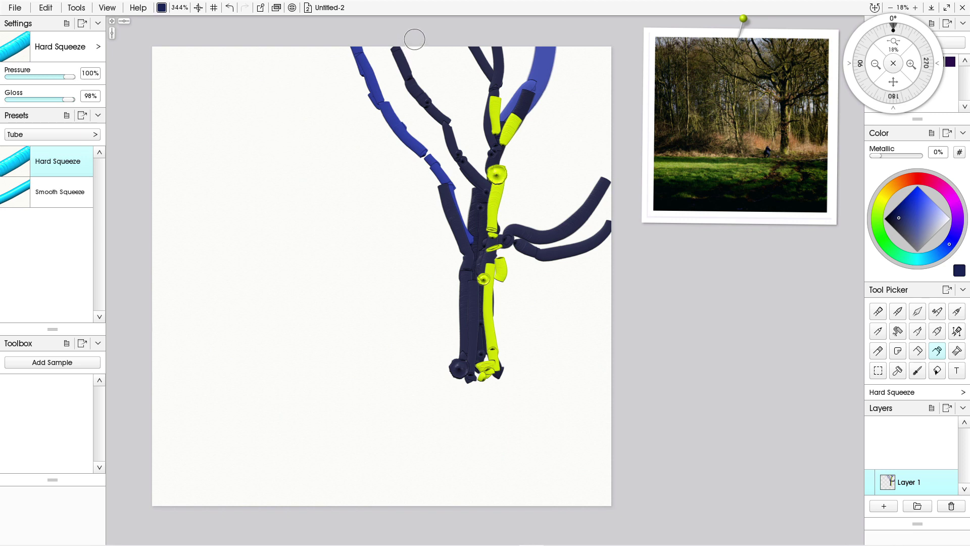
drag(427, 106, 433, 56)
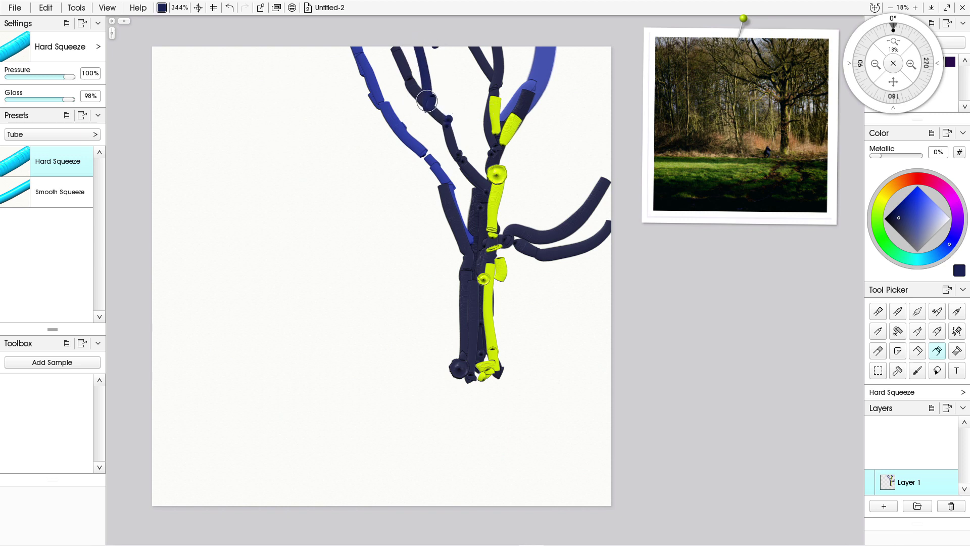
click(429, 46)
drag(431, 45, 449, 122)
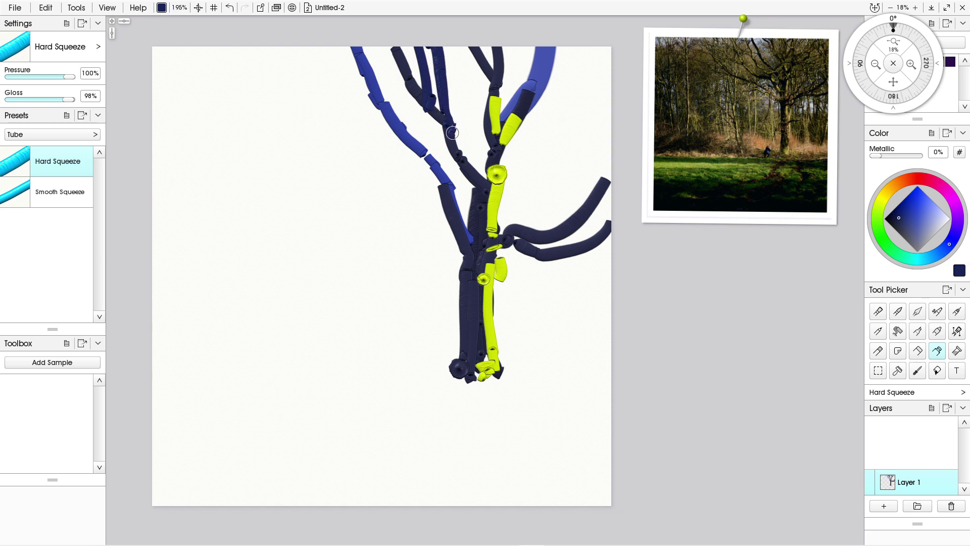
mouse_move(605, 46)
mouse_down()
mouse_move(568, 115)
mouse_move(539, 123)
mouse_move(501, 163)
mouse_up()
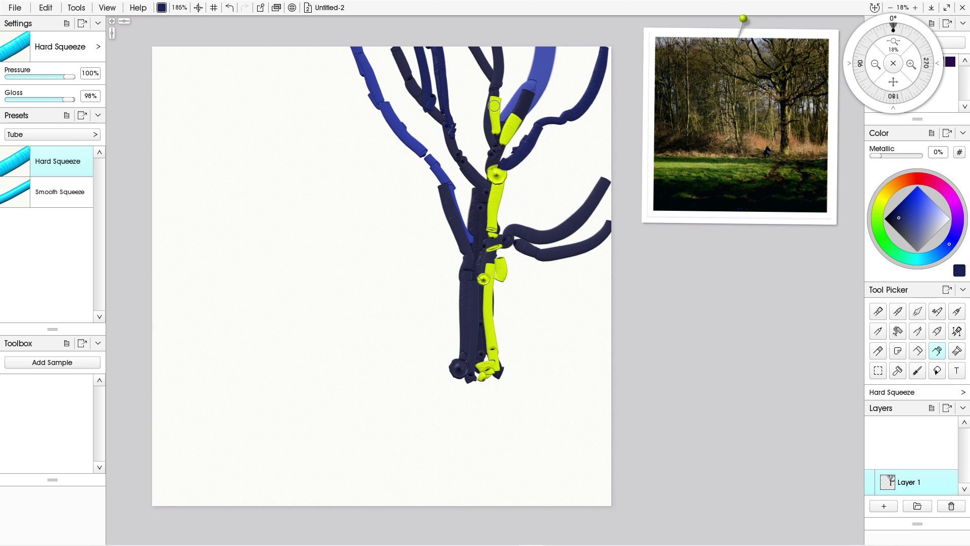
drag(605, 95, 614, 93)
Paint two long thin dark blue branches on the tree's left at 63% brush size, and thicken the lower one with a larger brush.
mouse_move(326, 43)
mouse_down()
mouse_move(376, 139)
mouse_move(419, 163)
mouse_up()
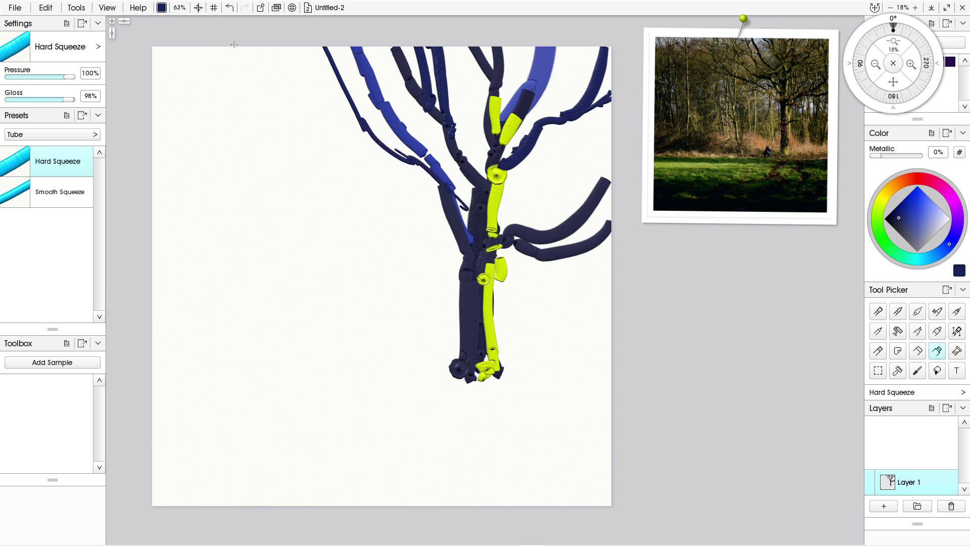
mouse_move(234, 44)
mouse_down()
mouse_move(322, 171)
mouse_move(390, 216)
mouse_up()
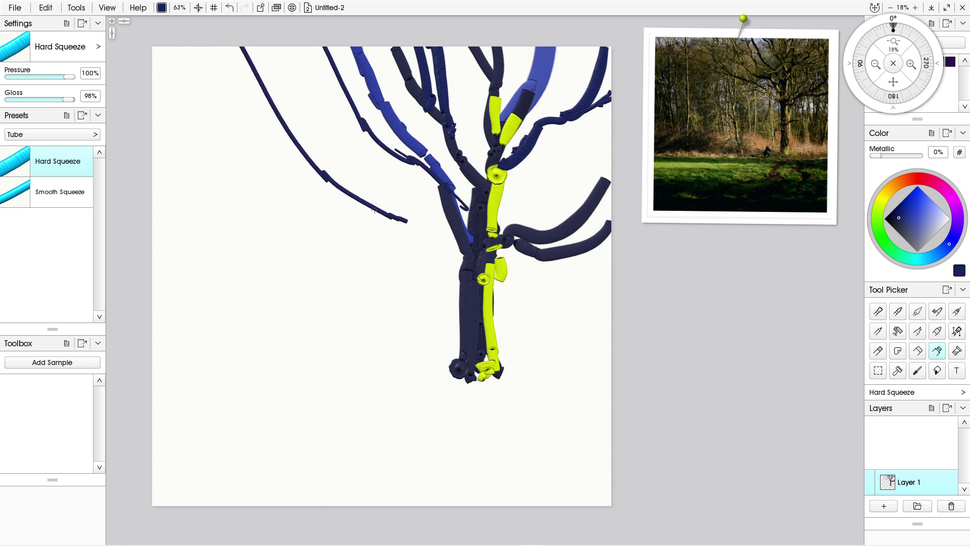
drag(338, 180, 431, 223)
key(shift)
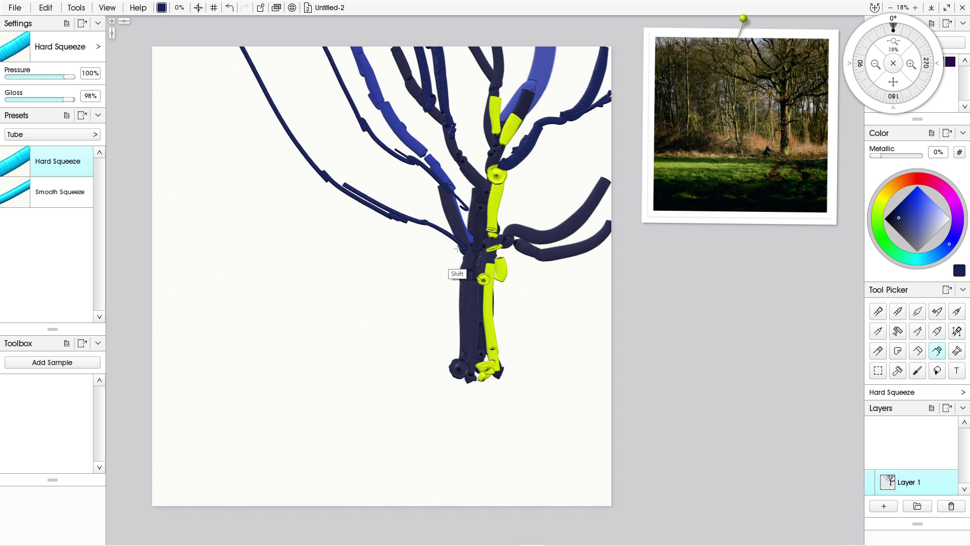
mouse_move(429, 231)
shift+mouse_down()
mouse_move(422, 228)
mouse_move(464, 259)
mouse_move(427, 227)
mouse_move(363, 198)
mouse_move(300, 139)
shift+mouse_up()
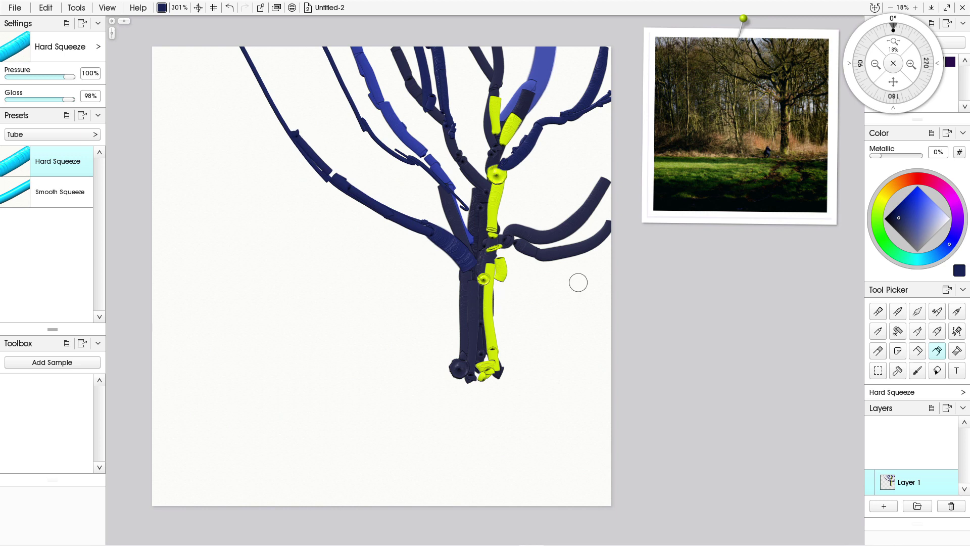
Add yellow-green highlights along the lower left branch and the left limb near the trunk.
click(880, 203)
click(913, 197)
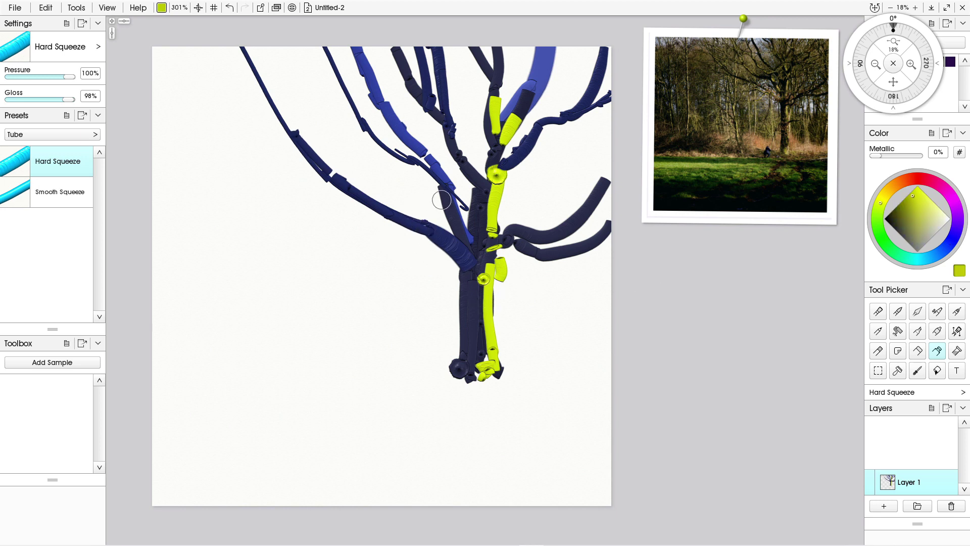
mouse_move(449, 181)
mouse_down()
mouse_move(461, 228)
mouse_move(406, 213)
mouse_up()
mouse_move(389, 203)
mouse_down()
mouse_move(347, 178)
mouse_move(437, 233)
mouse_up()
click(447, 232)
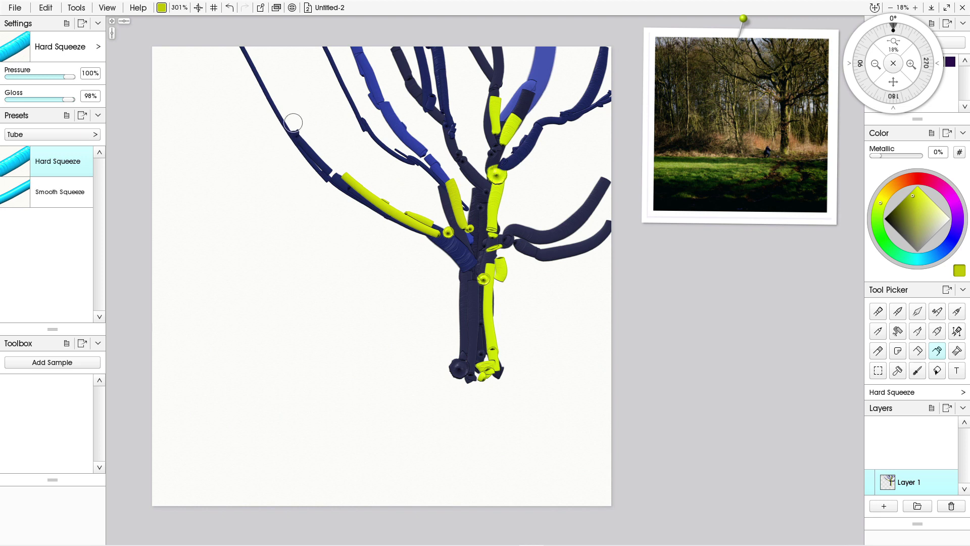
Paint a broken yellow-green trunk line down the left of the canvas and add two yellow-green dabs on the main trunk.
drag(276, 40, 286, 152)
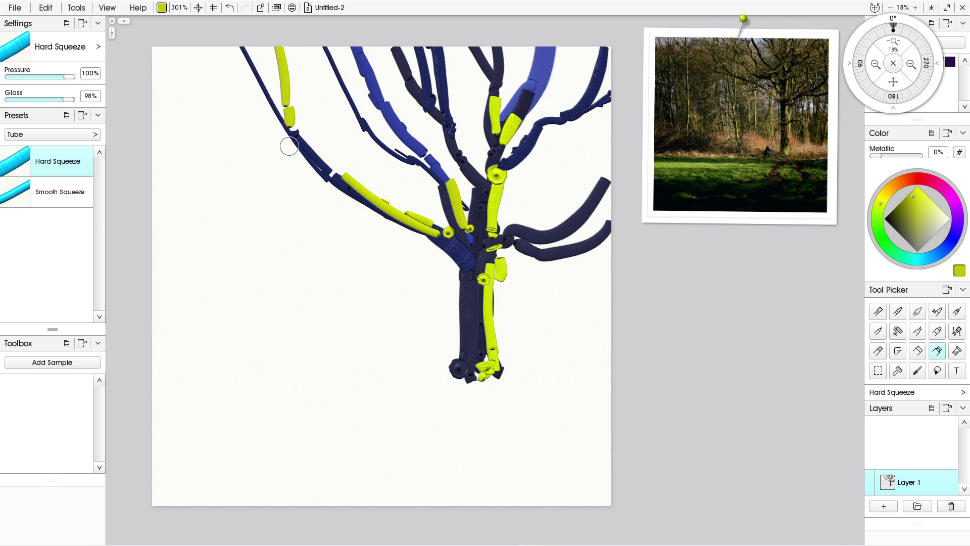
drag(286, 196, 297, 354)
click(299, 364)
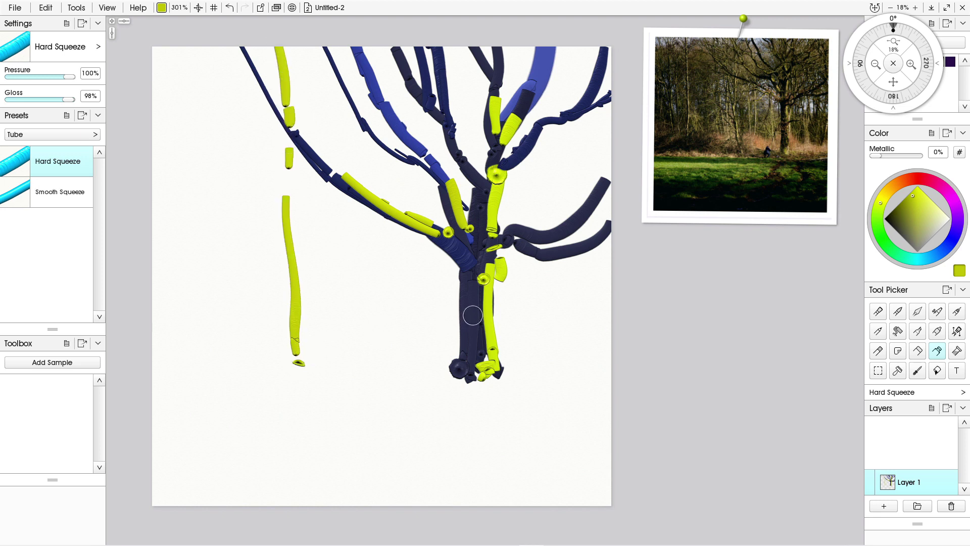
click(472, 314)
drag(279, 171, 291, 310)
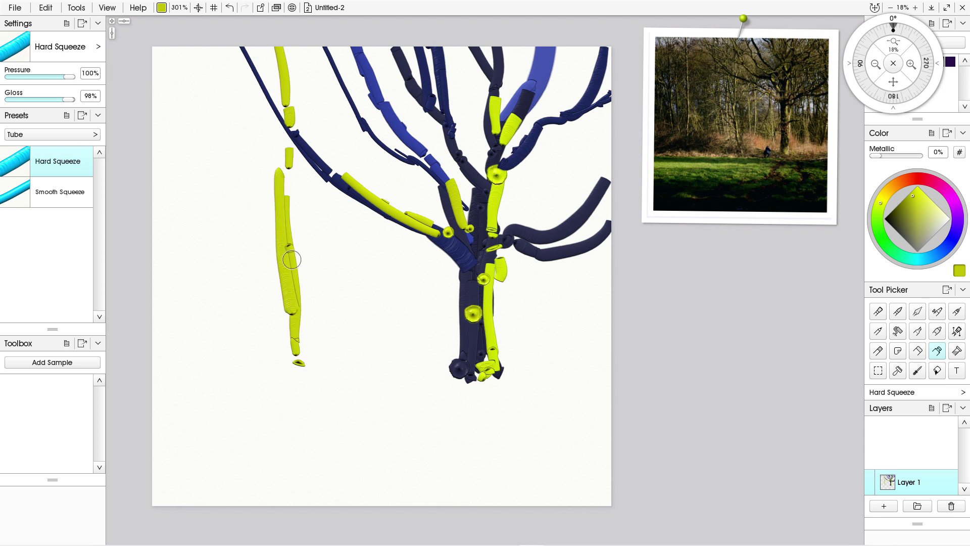
click(470, 338)
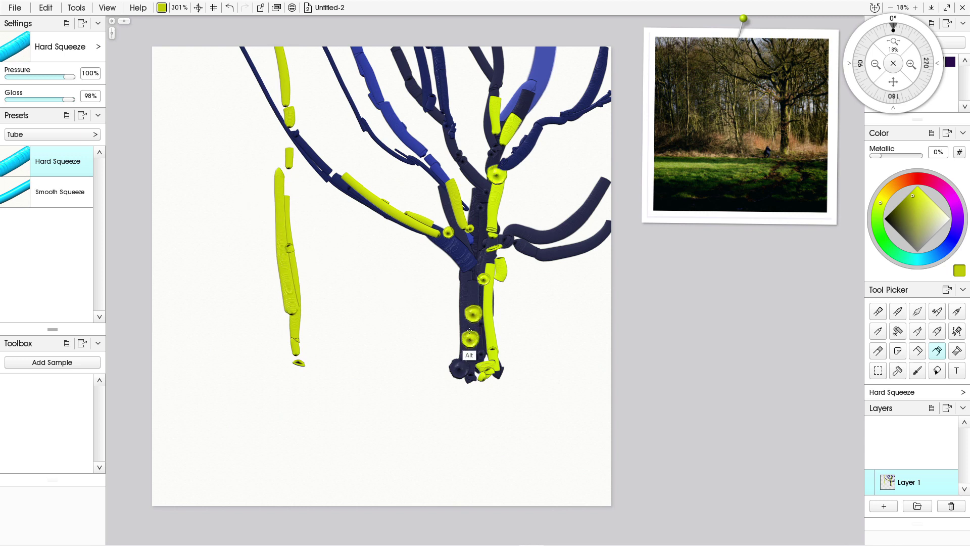
Sample the main trunk's dark navy and paint over the yellow-green dabs on its lower part.
alt+click(469, 337)
click(468, 346)
drag(472, 283, 475, 364)
drag(467, 308, 466, 353)
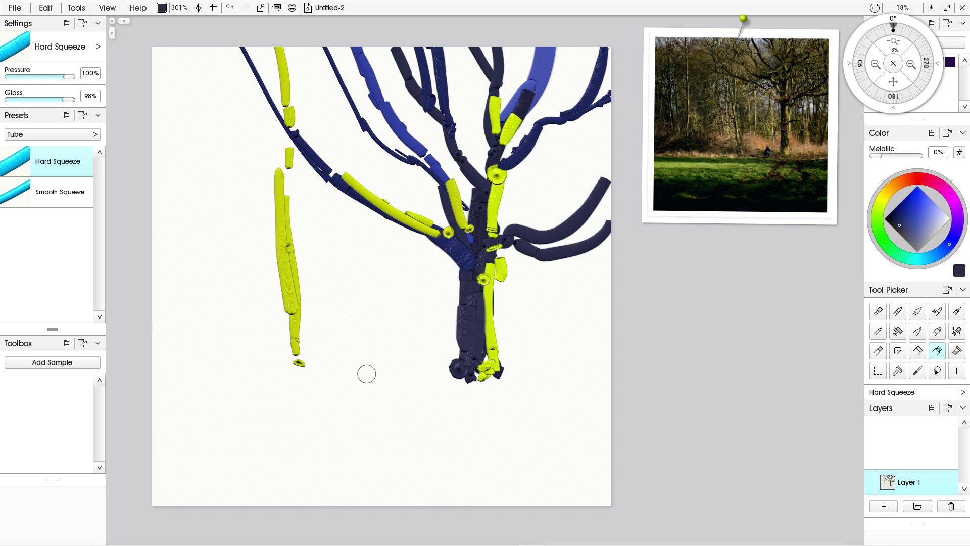
Paint a dark navy trunk with a knobbly base along the left side of the second tree's yellow-green strokes.
mouse_move(279, 285)
mouse_down()
mouse_move(286, 323)
mouse_move(287, 273)
mouse_move(275, 353)
mouse_move(297, 393)
mouse_up()
click(283, 372)
drag(291, 341, 303, 375)
mouse_move(274, 149)
mouse_down()
mouse_move(281, 275)
mouse_move(276, 152)
mouse_up()
click(274, 138)
drag(283, 49, 277, 177)
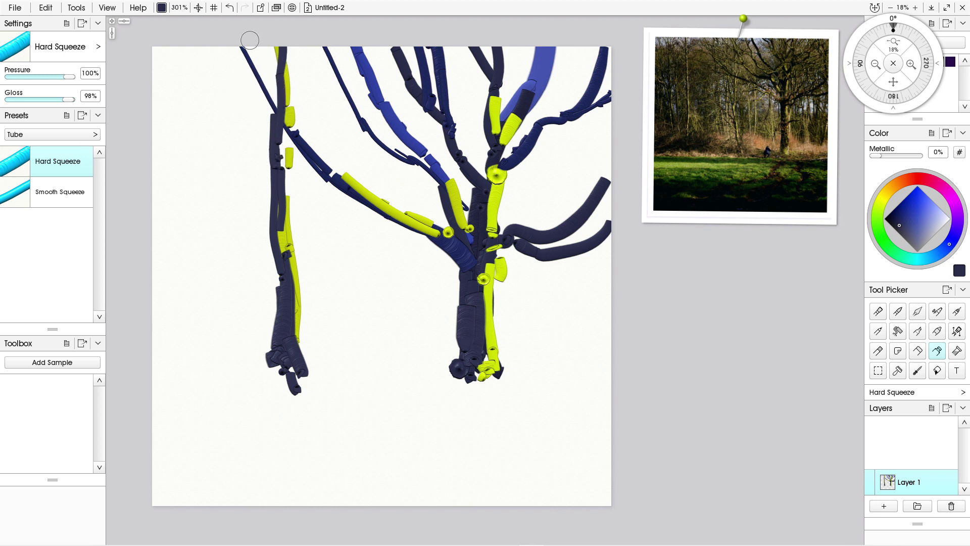
Paint two dark navy trunks and spreading roots left of the main tree, and cover the bottom foreground with navy zigzag strokes.
drag(249, 40, 255, 348)
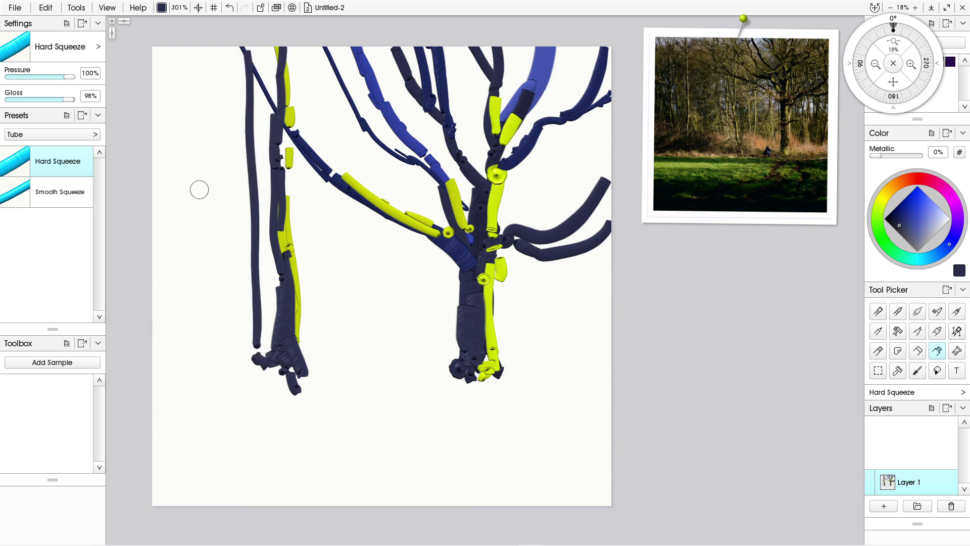
mouse_move(205, 48)
mouse_down()
mouse_move(210, 301)
mouse_move(230, 361)
mouse_move(301, 362)
mouse_move(318, 385)
mouse_move(352, 380)
mouse_up()
drag(395, 376, 482, 362)
mouse_move(600, 425)
mouse_down()
mouse_move(419, 457)
mouse_move(234, 468)
mouse_move(204, 506)
mouse_move(205, 494)
mouse_move(349, 488)
mouse_up()
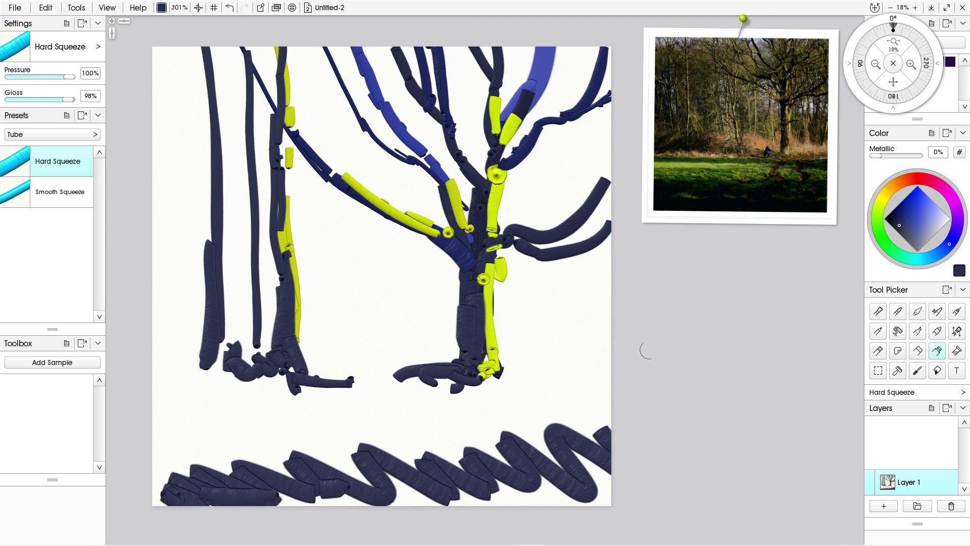
Choose a dark bluish green and paint thick diagonal strokes over the navy foreground across the bottom of the canvas.
click(880, 233)
click(911, 226)
click(888, 247)
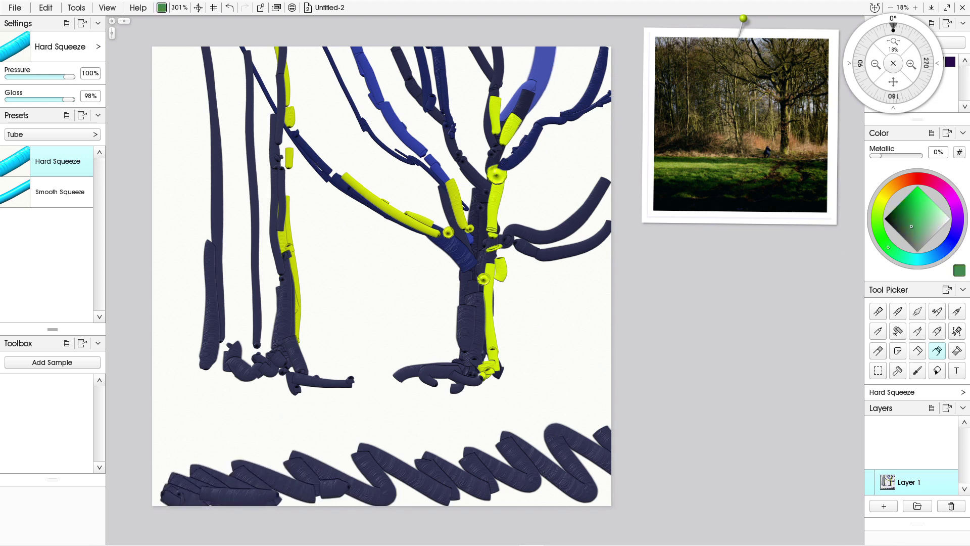
mouse_move(285, 436)
mouse_down()
mouse_move(335, 445)
mouse_move(153, 462)
mouse_up()
drag(384, 445, 480, 459)
drag(438, 425, 483, 459)
mouse_move(513, 480)
mouse_down()
mouse_move(556, 505)
mouse_move(582, 505)
mouse_up()
drag(563, 476, 603, 469)
mouse_move(484, 438)
mouse_down()
mouse_move(536, 435)
mouse_move(563, 410)
mouse_move(647, 409)
mouse_up()
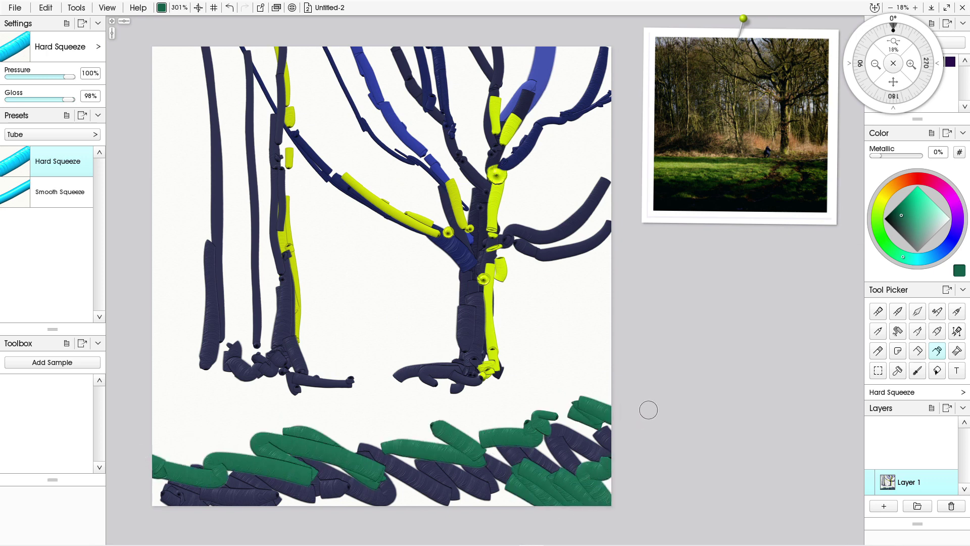
Paint dark green horizontal ground strokes beneath the main tree and extend a long band across the canvas width.
mouse_move(574, 393)
mouse_down()
mouse_move(626, 392)
mouse_move(603, 384)
mouse_up()
drag(500, 375, 507, 382)
drag(573, 389, 632, 385)
drag(632, 385, 461, 392)
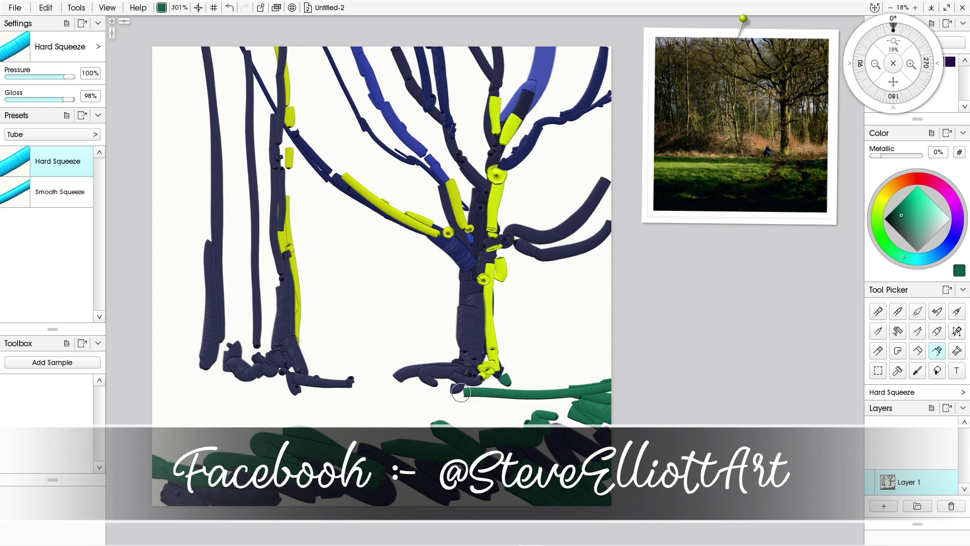
mouse_move(549, 379)
mouse_down()
mouse_move(446, 388)
mouse_move(483, 389)
mouse_up()
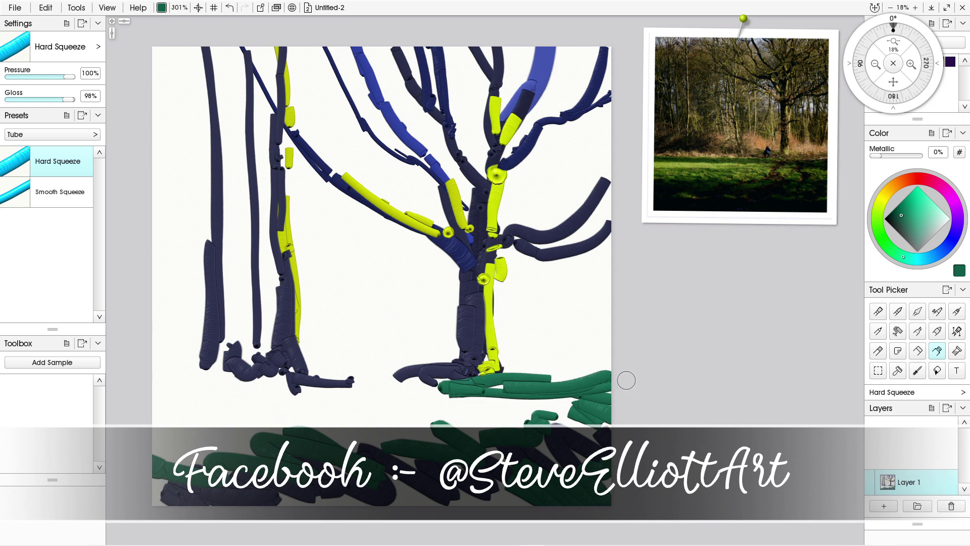
drag(613, 390, 163, 390)
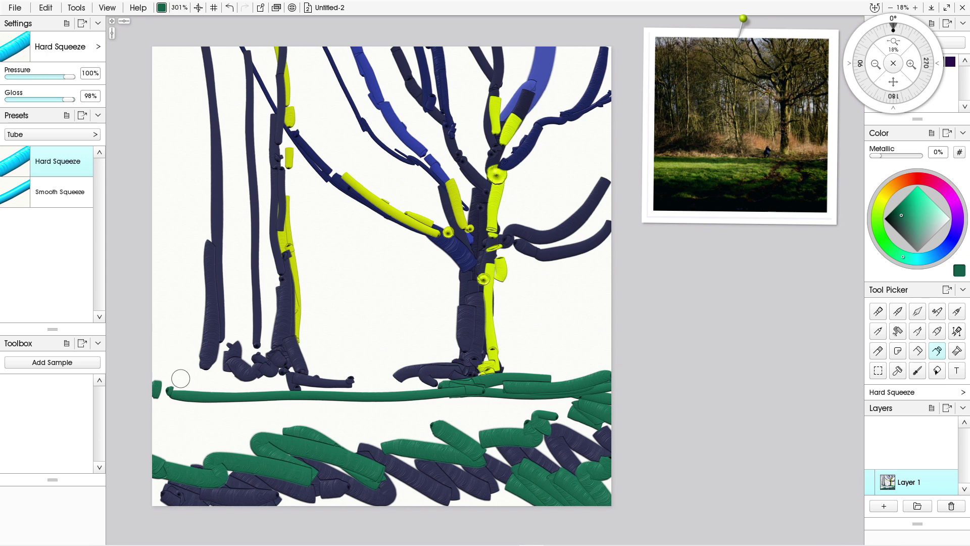
Choose a bright yellow-green and paint long horizontal sunlit grass strokes just below the dark green band.
click(886, 194)
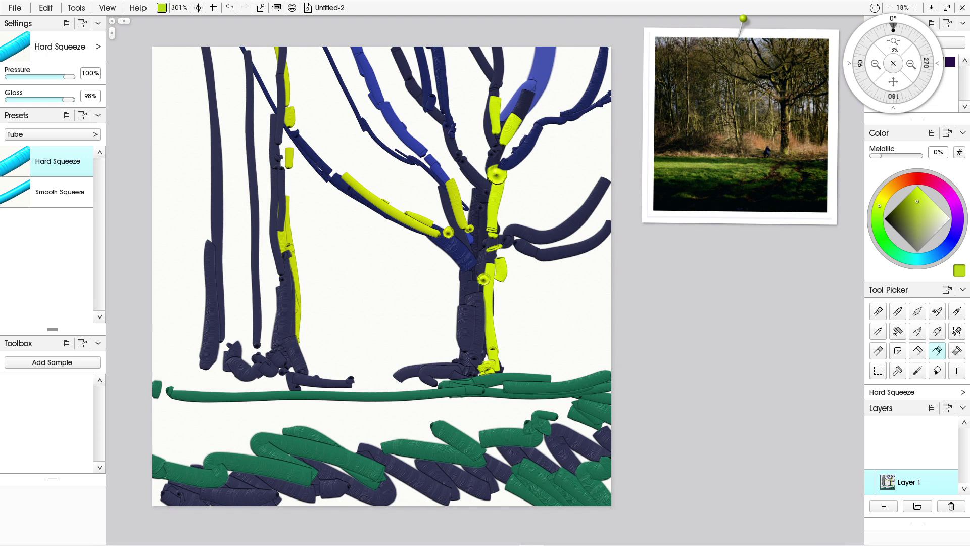
mouse_move(144, 408)
mouse_down()
mouse_move(593, 405)
mouse_move(260, 401)
mouse_up()
mouse_move(306, 428)
mouse_down()
mouse_move(425, 416)
mouse_move(171, 416)
mouse_up()
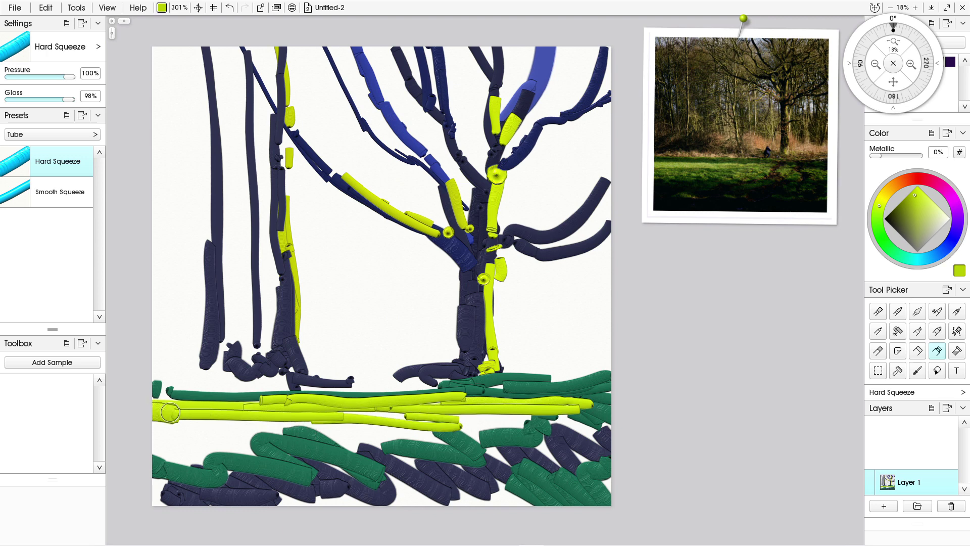
Sample the foreground navy and add diagonal shadow strokes below the sunlit grass across the canvas to its right edge.
alt+click(425, 481)
mouse_move(429, 472)
mouse_down()
mouse_move(358, 435)
mouse_move(428, 465)
mouse_move(292, 432)
mouse_move(284, 459)
mouse_move(149, 439)
mouse_up()
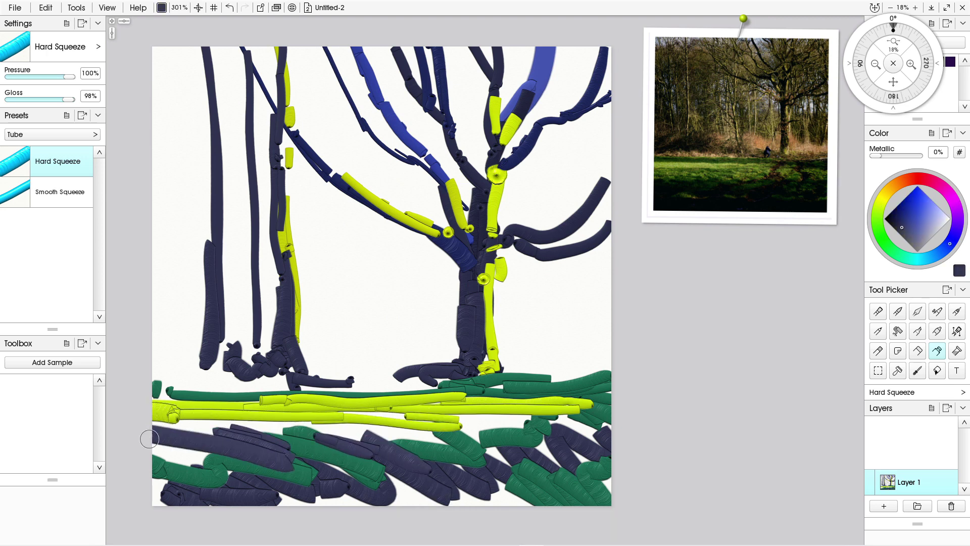
mouse_move(475, 430)
mouse_down()
mouse_move(505, 415)
mouse_move(533, 459)
mouse_move(555, 439)
mouse_move(619, 439)
mouse_up()
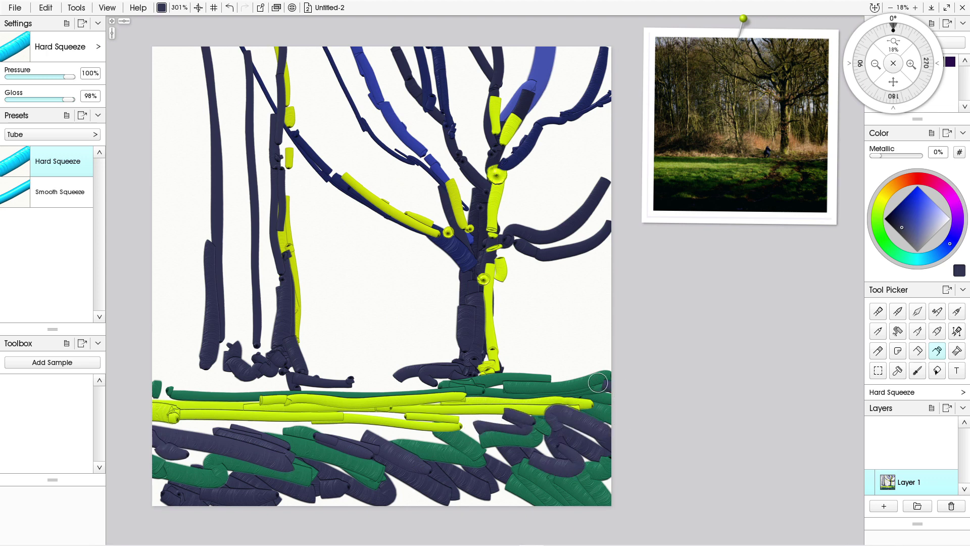
drag(598, 383, 674, 481)
Choose a dark brown and paint rough undergrowth on both sides of the main trunk, from edge to edge of the canvas.
click(897, 184)
mouse_move(499, 344)
mouse_down()
mouse_move(537, 370)
mouse_move(578, 350)
mouse_move(612, 354)
mouse_up()
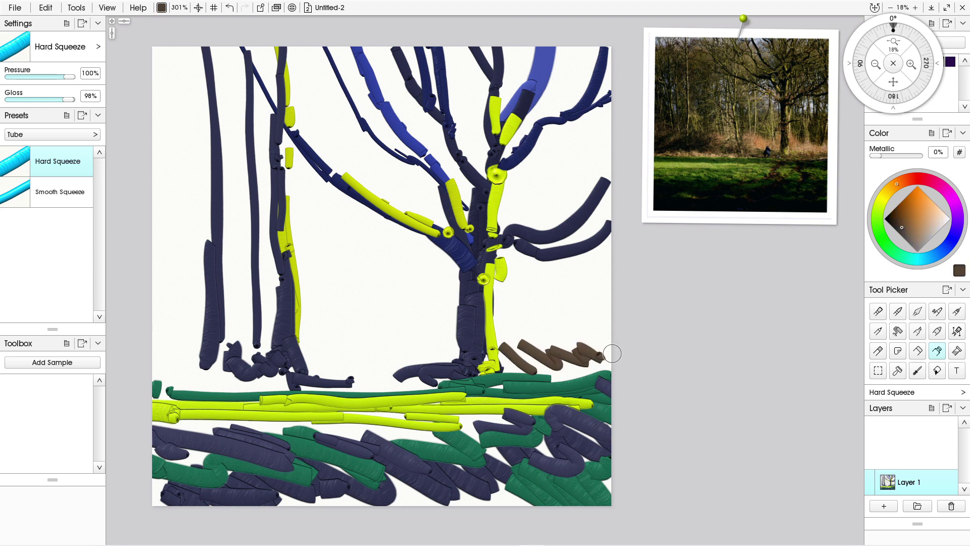
drag(560, 377, 498, 362)
drag(542, 360, 612, 363)
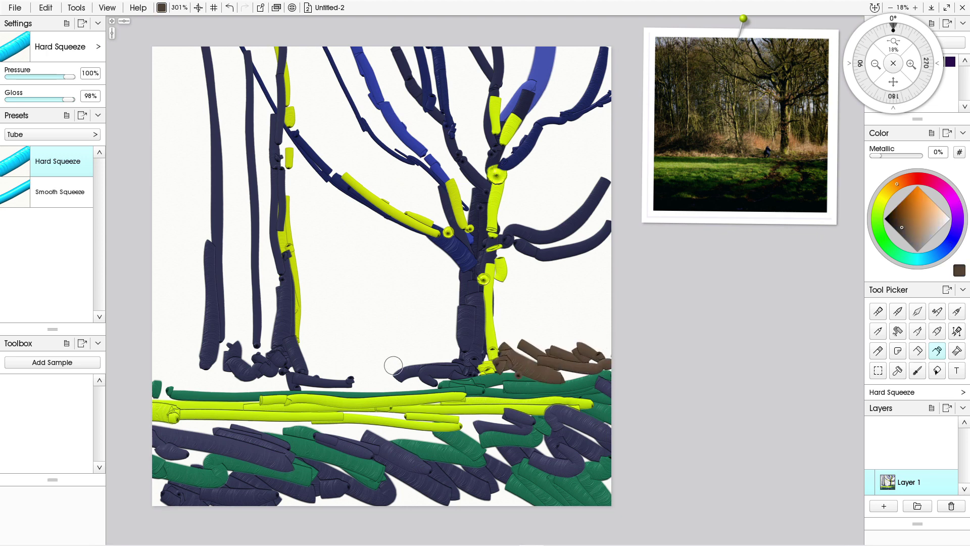
mouse_move(447, 347)
mouse_down()
mouse_move(350, 368)
mouse_move(425, 385)
mouse_move(309, 348)
mouse_move(419, 349)
mouse_move(317, 356)
mouse_move(248, 331)
mouse_move(222, 348)
mouse_move(195, 325)
mouse_move(143, 372)
mouse_move(283, 377)
mouse_move(161, 377)
mouse_up()
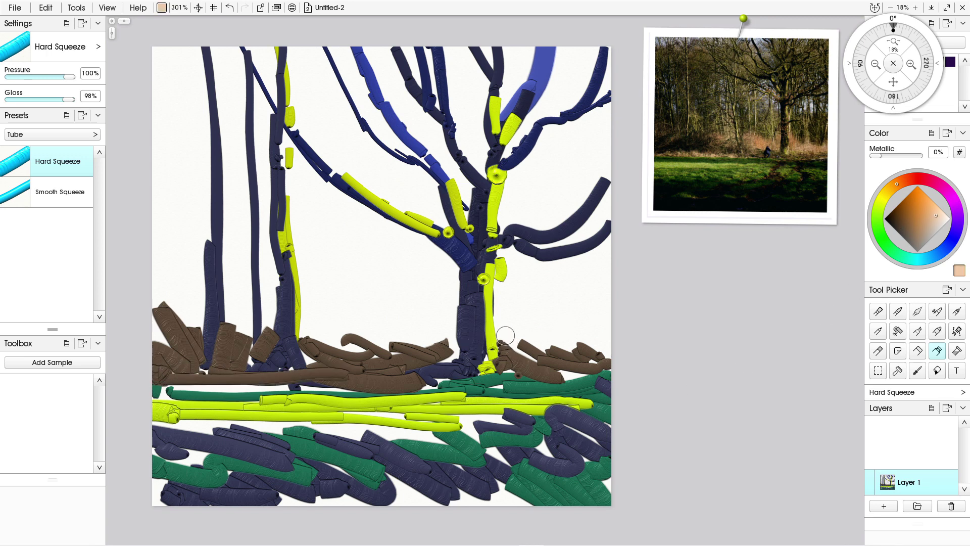
Add pale peach strokes, followed by orange ones, over the undergrowth to the right of the main trunk.
mouse_move(495, 320)
mouse_down()
mouse_move(535, 349)
mouse_move(577, 335)
mouse_up()
click(914, 197)
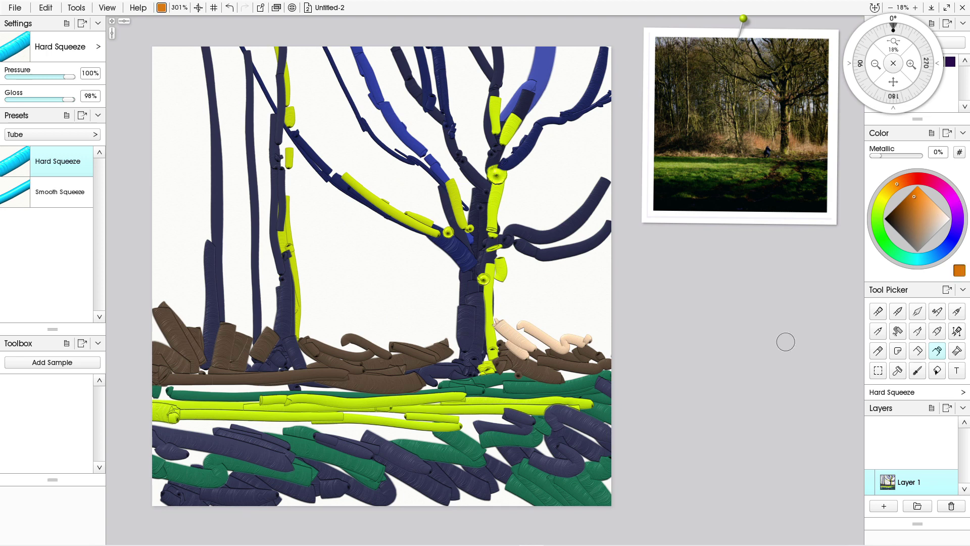
mouse_move(515, 334)
mouse_down()
mouse_move(548, 361)
mouse_move(564, 354)
mouse_up()
drag(587, 352, 610, 355)
drag(498, 341, 496, 346)
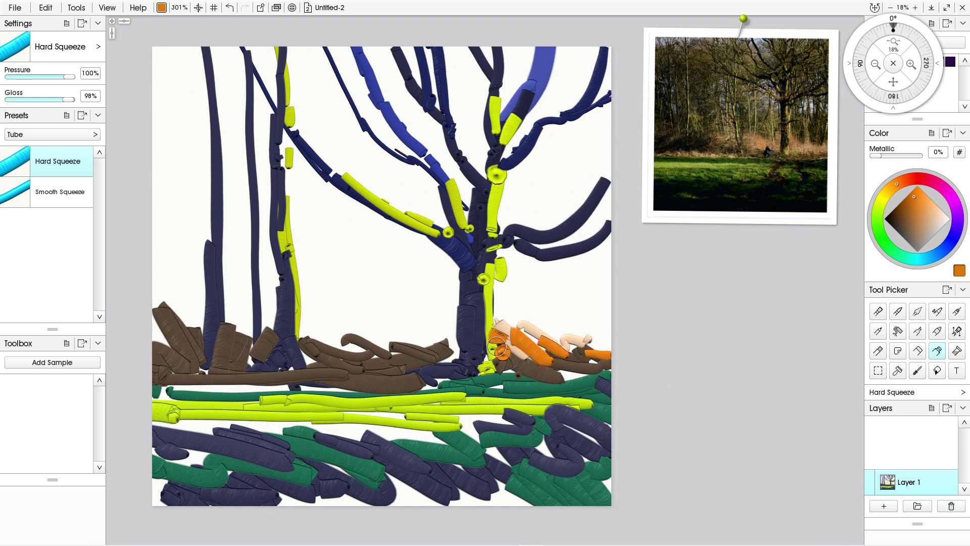
Paint orange strokes through the undergrowth left of the main trunk, fanning several upward beside it.
mouse_move(427, 332)
mouse_down()
mouse_move(450, 356)
mouse_move(452, 335)
mouse_move(458, 357)
mouse_up()
mouse_move(384, 332)
mouse_down()
mouse_move(353, 337)
mouse_move(363, 355)
mouse_move(325, 334)
mouse_move(329, 348)
mouse_move(315, 353)
mouse_move(307, 339)
mouse_move(308, 367)
mouse_up()
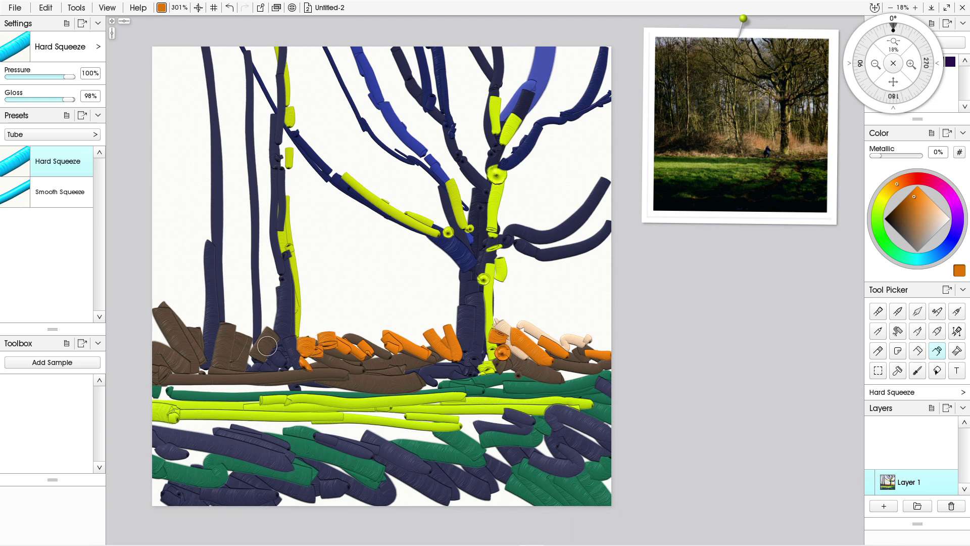
mouse_move(268, 338)
mouse_down()
mouse_move(267, 364)
mouse_move(237, 321)
mouse_move(239, 344)
mouse_up()
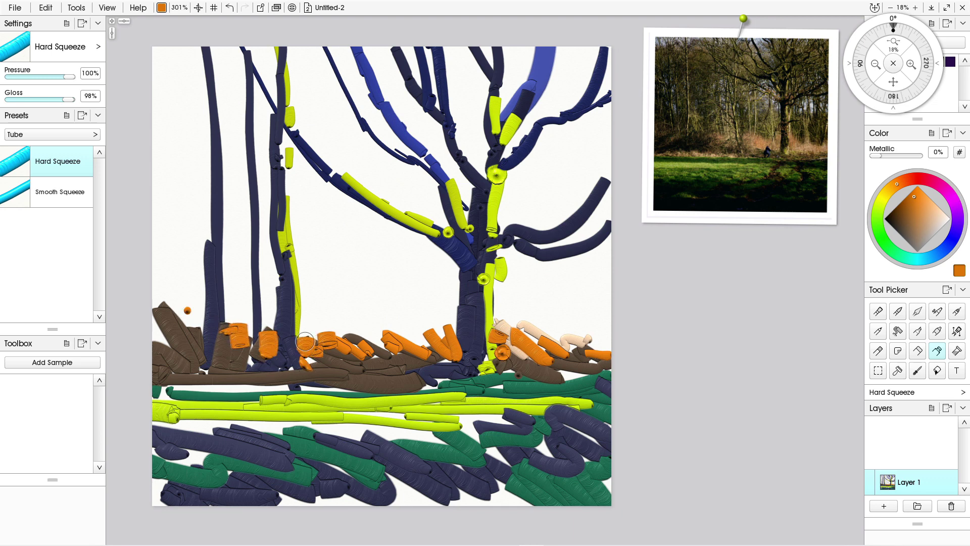
mouse_move(383, 313)
mouse_down()
mouse_move(383, 288)
mouse_move(442, 331)
mouse_up()
drag(422, 292, 452, 349)
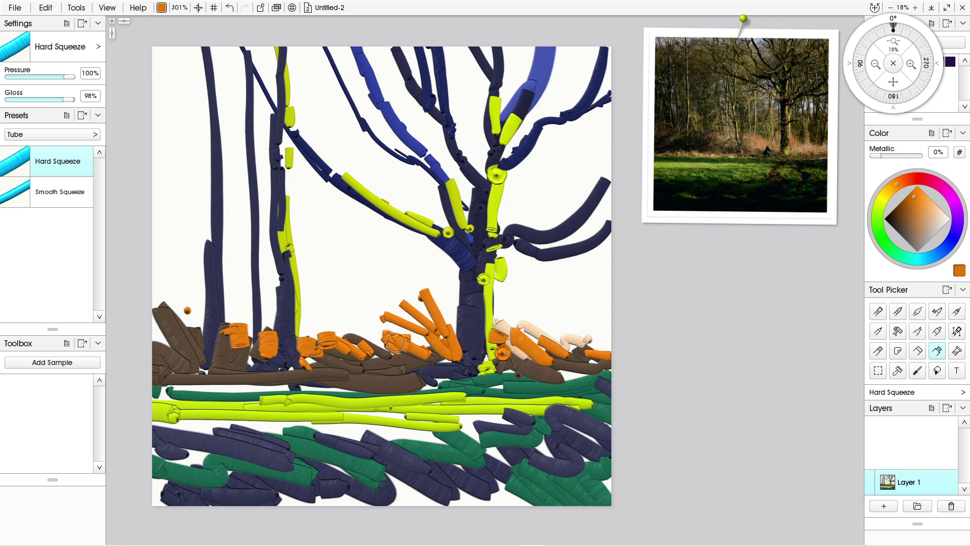
drag(381, 328, 409, 349)
Switch to the palette knife with its first blade type and smear the orange and peach undergrowth right of the trunk.
click(917, 311)
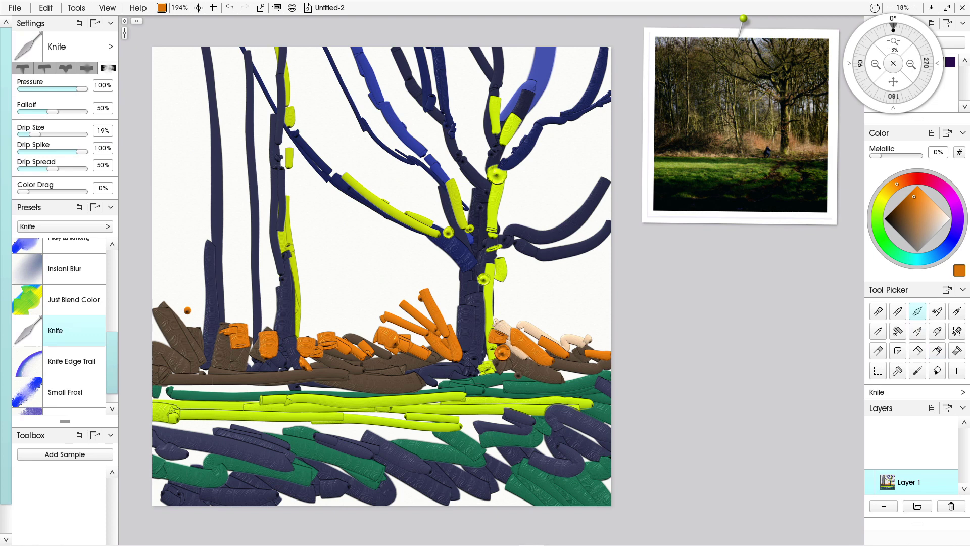
click(23, 68)
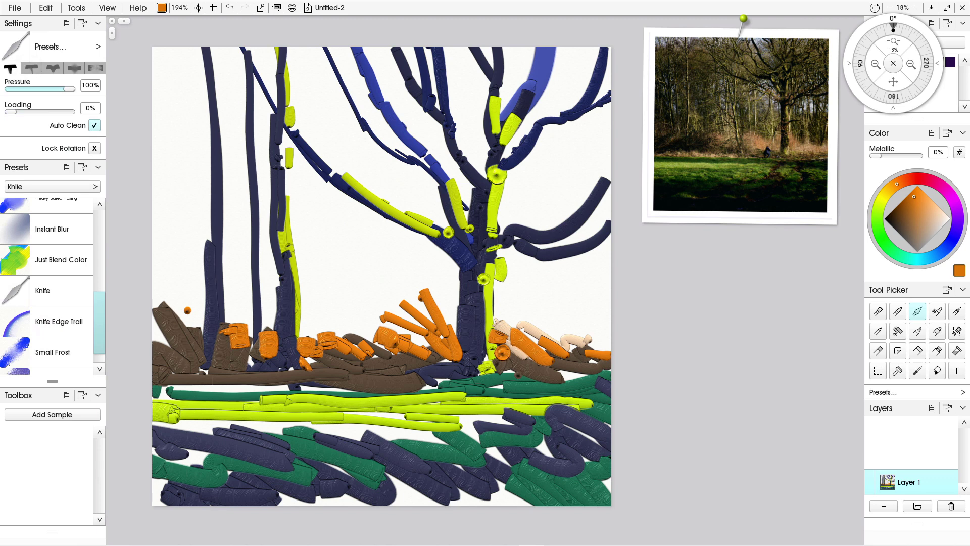
mouse_move(528, 333)
mouse_down()
mouse_move(525, 305)
mouse_move(554, 334)
mouse_move(592, 344)
mouse_move(585, 330)
mouse_move(608, 343)
mouse_move(585, 342)
mouse_move(613, 378)
mouse_move(576, 339)
mouse_move(613, 371)
mouse_move(553, 346)
mouse_move(569, 362)
mouse_move(551, 324)
mouse_move(604, 370)
mouse_up()
mouse_move(532, 356)
mouse_down()
mouse_move(518, 296)
mouse_move(507, 354)
mouse_move(497, 318)
mouse_move(485, 353)
mouse_move(500, 310)
mouse_move(518, 371)
mouse_move(561, 367)
mouse_up()
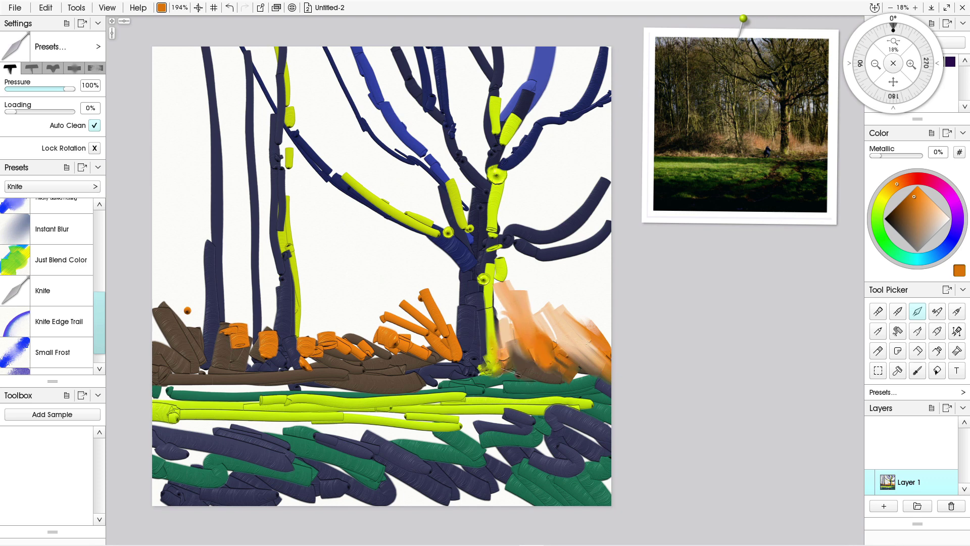
Blend the main tree's lower trunk and base with the knife, and smear the green ground strokes around it sideways.
mouse_move(513, 336)
mouse_down()
mouse_move(516, 384)
mouse_move(606, 379)
mouse_move(592, 368)
mouse_move(499, 382)
mouse_move(487, 349)
mouse_up()
mouse_move(476, 271)
mouse_down()
mouse_move(483, 368)
mouse_move(455, 363)
mouse_move(432, 373)
mouse_up()
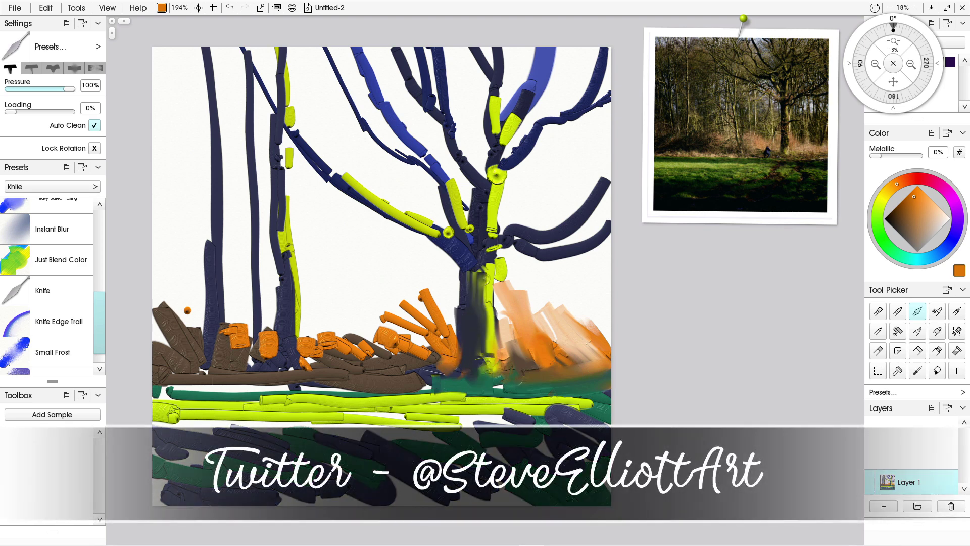
drag(561, 402, 515, 401)
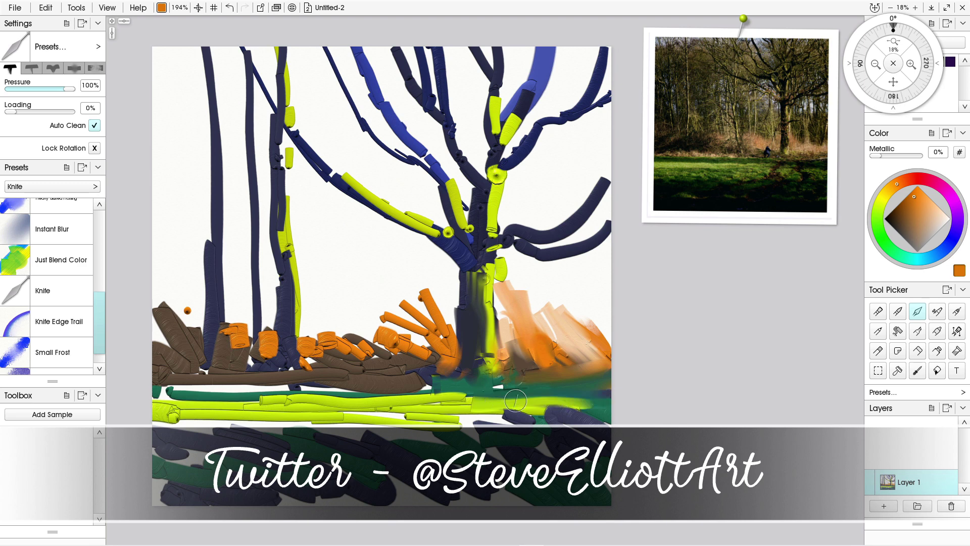
mouse_move(575, 418)
mouse_down()
mouse_move(592, 408)
mouse_move(375, 401)
mouse_up()
drag(458, 391, 364, 372)
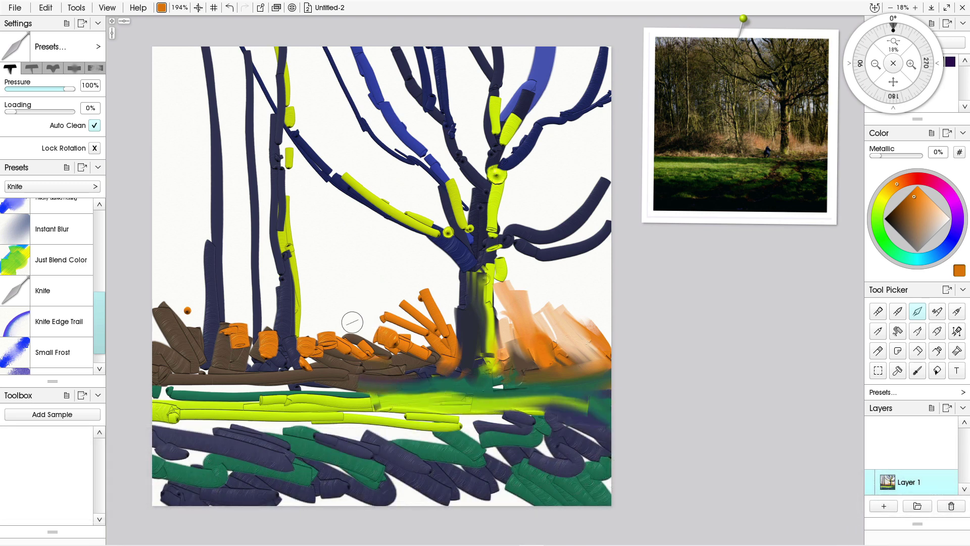
Smear the orange and brown undergrowth between the second tree and the main trunk with the knife.
drag(372, 335, 438, 371)
mouse_move(369, 353)
mouse_down()
mouse_move(331, 380)
mouse_move(311, 367)
mouse_up()
mouse_move(329, 321)
mouse_down()
mouse_move(302, 370)
mouse_move(352, 294)
mouse_move(388, 316)
mouse_move(392, 353)
mouse_move(424, 328)
mouse_move(428, 355)
mouse_up()
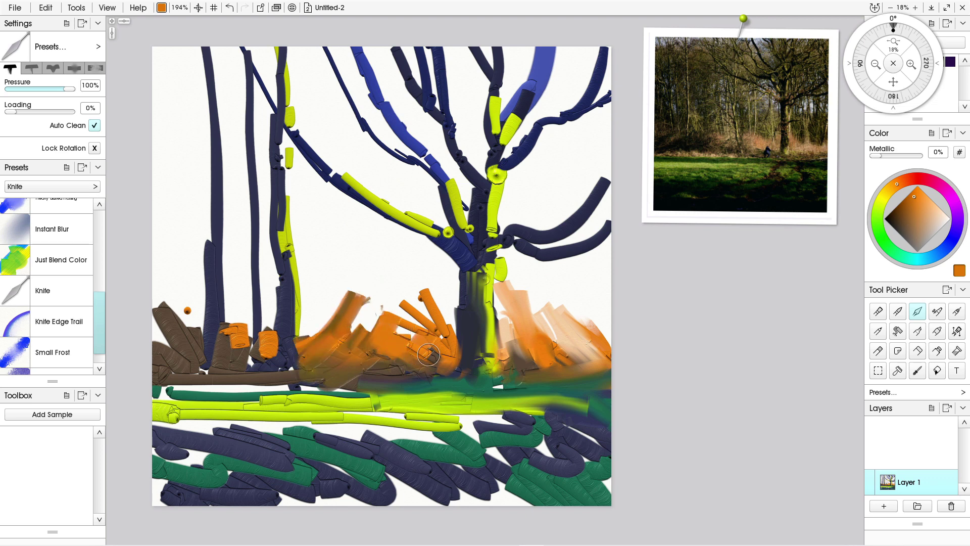
mouse_move(412, 299)
mouse_down()
mouse_move(447, 289)
mouse_move(467, 352)
mouse_up()
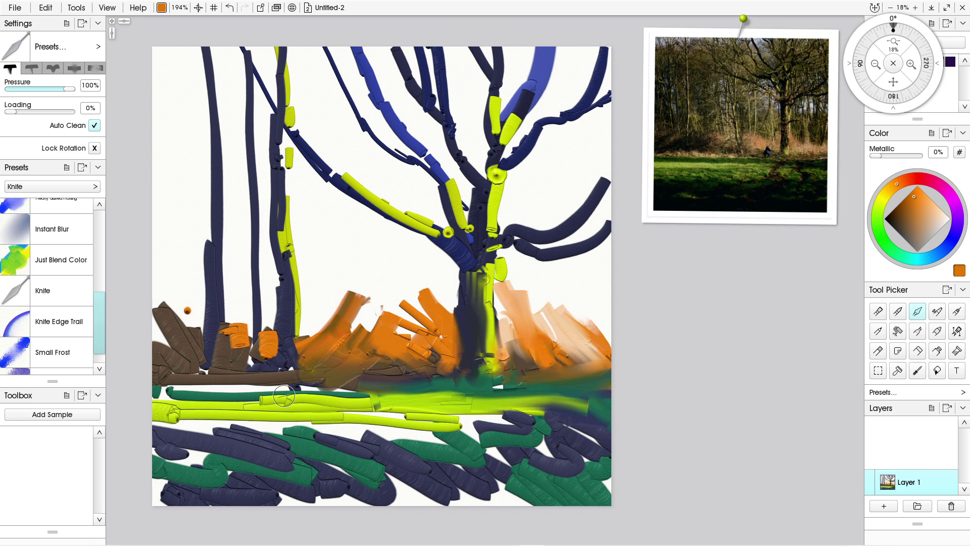
Blend the green, yellow-green and navy ground strokes with the knife over the whole meadow and foreground.
mouse_move(284, 397)
mouse_down()
mouse_move(192, 382)
mouse_move(130, 387)
mouse_up()
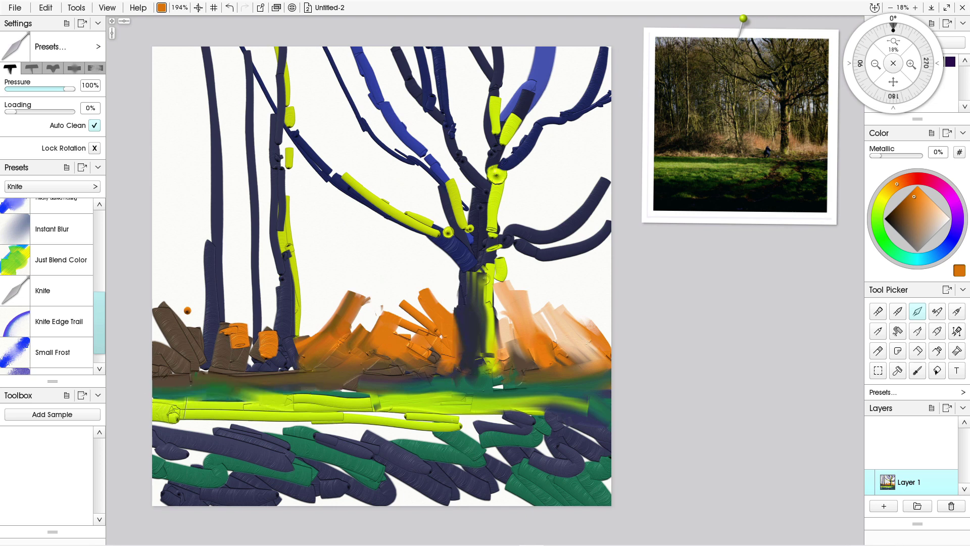
mouse_move(223, 410)
mouse_down()
mouse_move(354, 424)
mouse_move(394, 414)
mouse_move(306, 390)
mouse_move(124, 408)
mouse_move(212, 424)
mouse_move(469, 432)
mouse_move(561, 419)
mouse_move(505, 392)
mouse_move(470, 425)
mouse_move(363, 417)
mouse_move(505, 407)
mouse_move(334, 393)
mouse_up()
mouse_move(497, 429)
mouse_down()
mouse_move(571, 453)
mouse_move(617, 455)
mouse_move(535, 423)
mouse_move(629, 503)
mouse_move(461, 444)
mouse_move(526, 493)
mouse_move(420, 501)
mouse_move(409, 414)
mouse_up()
mouse_move(500, 452)
mouse_down()
mouse_move(280, 417)
mouse_move(348, 443)
mouse_move(406, 477)
mouse_move(417, 497)
mouse_move(368, 494)
mouse_move(417, 473)
mouse_move(478, 475)
mouse_move(238, 436)
mouse_move(407, 484)
mouse_move(265, 487)
mouse_move(319, 508)
mouse_move(335, 511)
mouse_move(114, 428)
mouse_move(197, 431)
mouse_move(207, 421)
mouse_move(140, 382)
mouse_move(201, 443)
mouse_move(136, 490)
mouse_up()
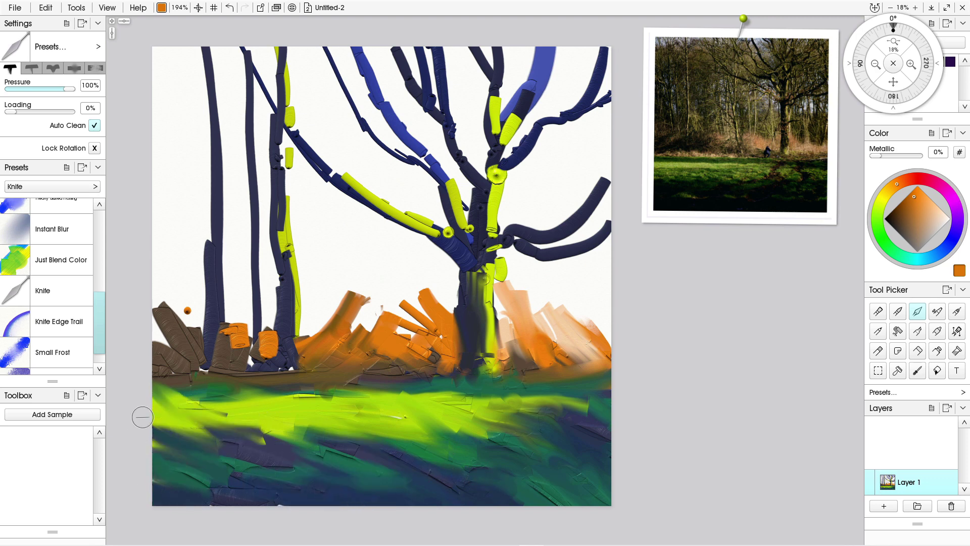
Smear the three navy background trunks up and down with the knife, blending the yellow-green edge into the trunk nearest the main tree.
mouse_move(212, 364)
mouse_down()
mouse_move(200, 170)
mouse_move(210, 309)
mouse_move(222, 180)
mouse_move(211, 91)
mouse_up()
mouse_move(201, 45)
mouse_down()
mouse_move(211, 120)
mouse_move(244, 61)
mouse_move(260, 323)
mouse_up()
mouse_move(281, 202)
mouse_down()
mouse_move(288, 310)
mouse_move(303, 361)
mouse_up()
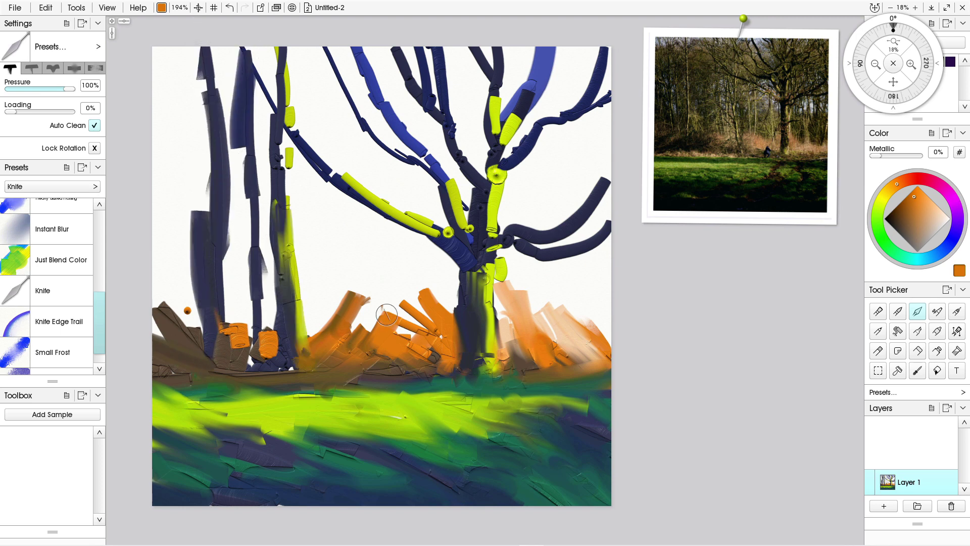
Blend the yellow-green highlights into the main trunk and its upper fork with the knife, reducing the knife size to 169%.
mouse_move(480, 265)
mouse_down()
mouse_move(477, 336)
mouse_move(498, 371)
mouse_up()
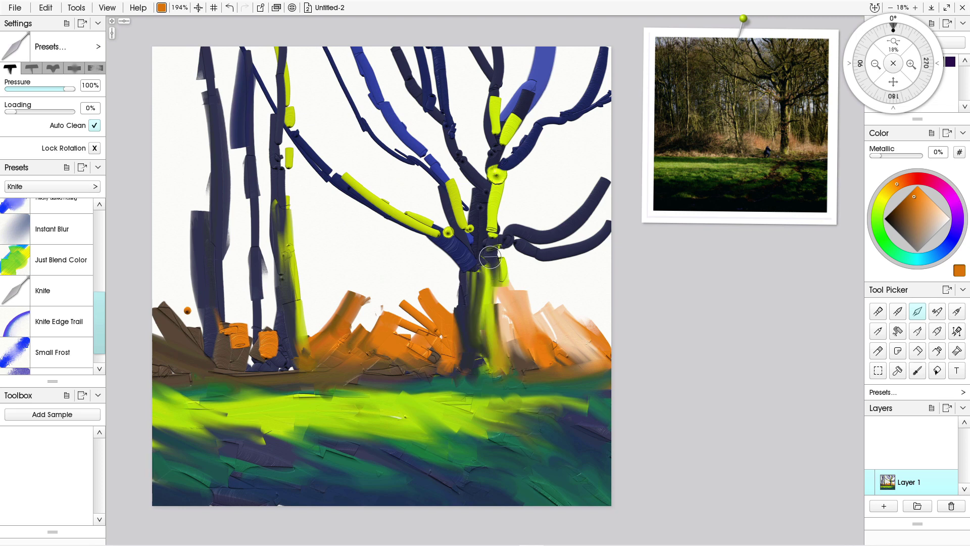
drag(499, 161, 486, 248)
drag(509, 139, 494, 201)
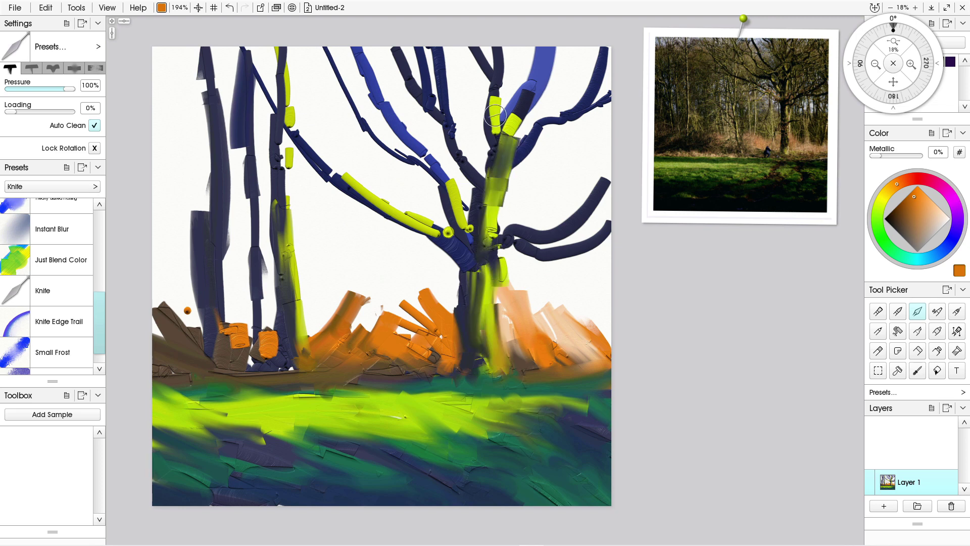
drag(495, 115, 498, 79)
mouse_move(495, 139)
mouse_down()
mouse_move(498, 45)
mouse_move(490, 120)
mouse_up()
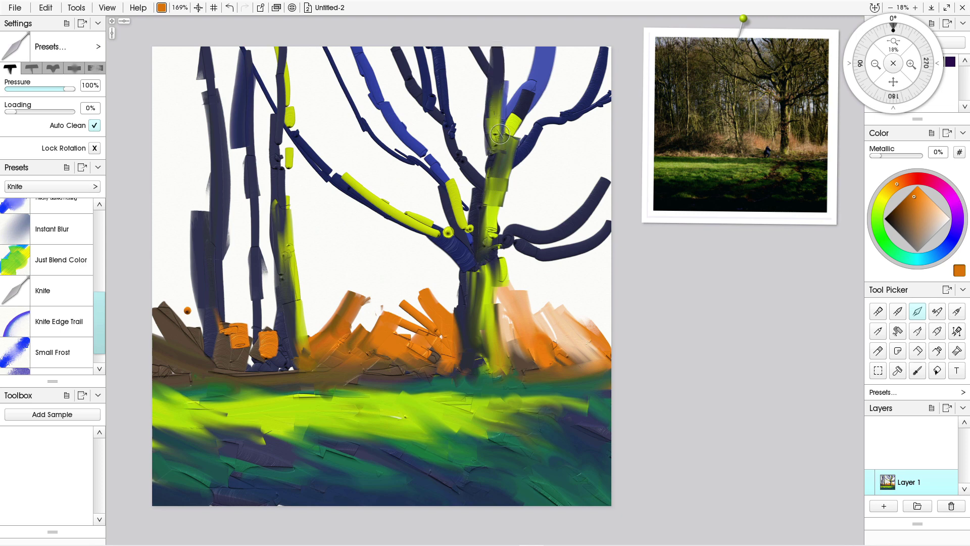
Smear the main tree's blue and navy right-hand branches inward to the trunk with the knife.
drag(546, 56, 509, 132)
drag(572, 105, 507, 176)
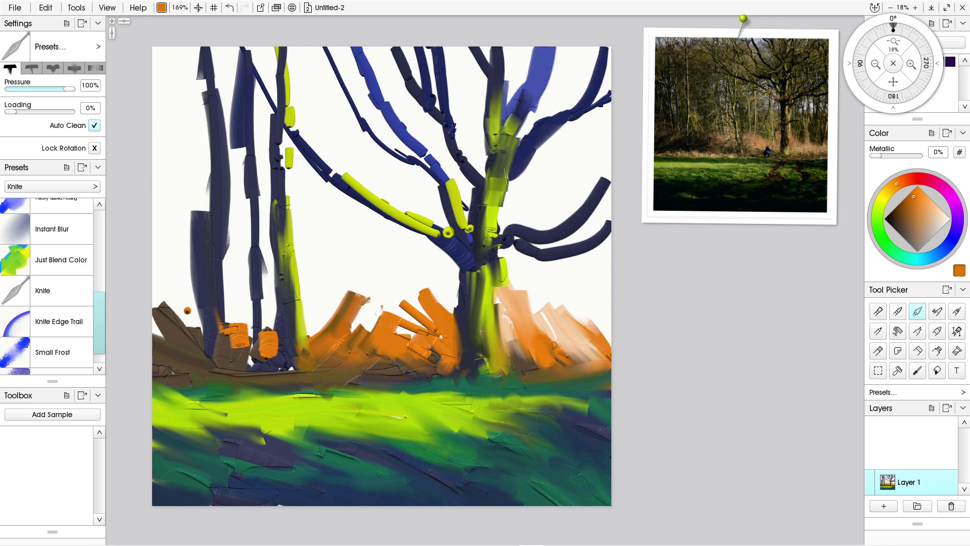
mouse_move(608, 51)
mouse_down()
mouse_move(601, 96)
mouse_move(536, 146)
mouse_up()
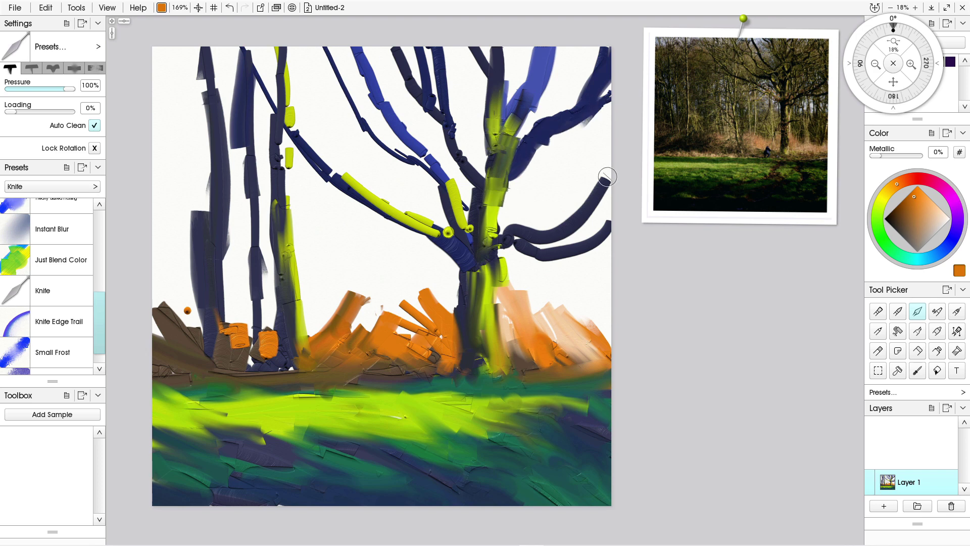
mouse_move(607, 176)
mouse_down()
mouse_move(583, 208)
mouse_move(532, 234)
mouse_move(496, 227)
mouse_move(535, 236)
mouse_up()
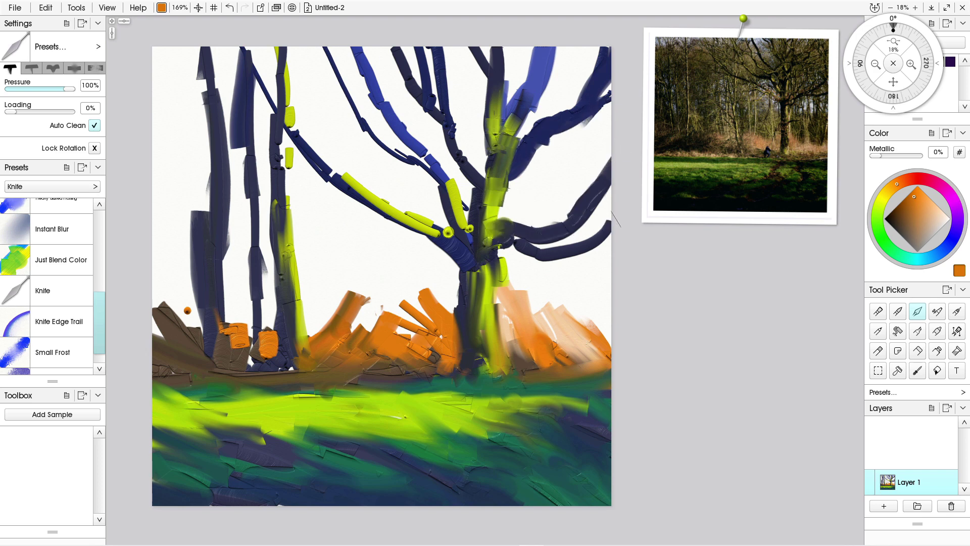
mouse_move(614, 216)
mouse_down()
mouse_move(554, 252)
mouse_move(510, 260)
mouse_up()
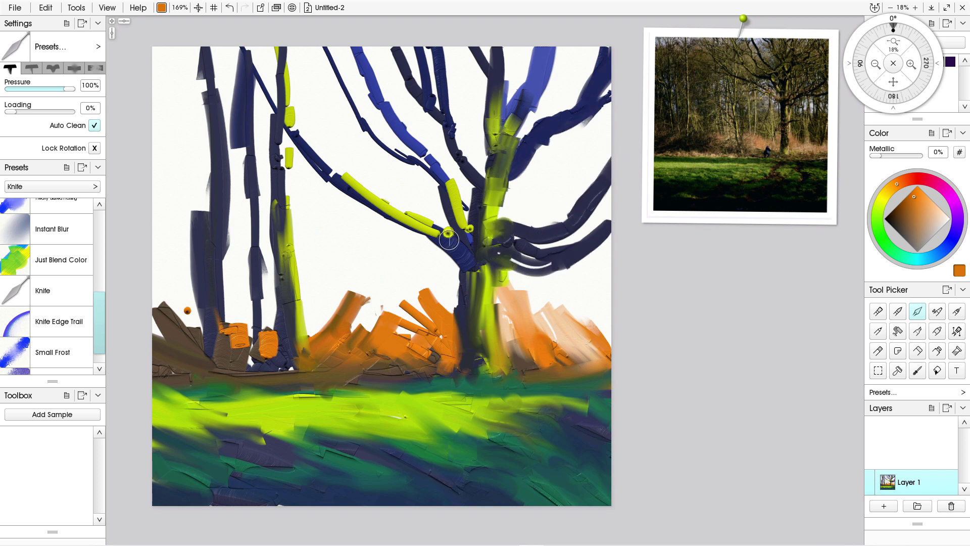
Blend the yellow-green highlight along the main tree's long left branch and smear the orange and peach undergrowth beside the trunk.
mouse_move(448, 239)
mouse_down()
mouse_move(331, 185)
mouse_move(450, 237)
mouse_move(331, 167)
mouse_move(273, 103)
mouse_move(252, 51)
mouse_move(281, 171)
mouse_move(283, 241)
mouse_move(310, 314)
mouse_move(311, 299)
mouse_move(370, 315)
mouse_move(417, 314)
mouse_move(363, 248)
mouse_up()
drag(458, 303, 446, 277)
mouse_move(458, 323)
mouse_down()
mouse_move(435, 283)
mouse_move(445, 270)
mouse_move(364, 188)
mouse_up()
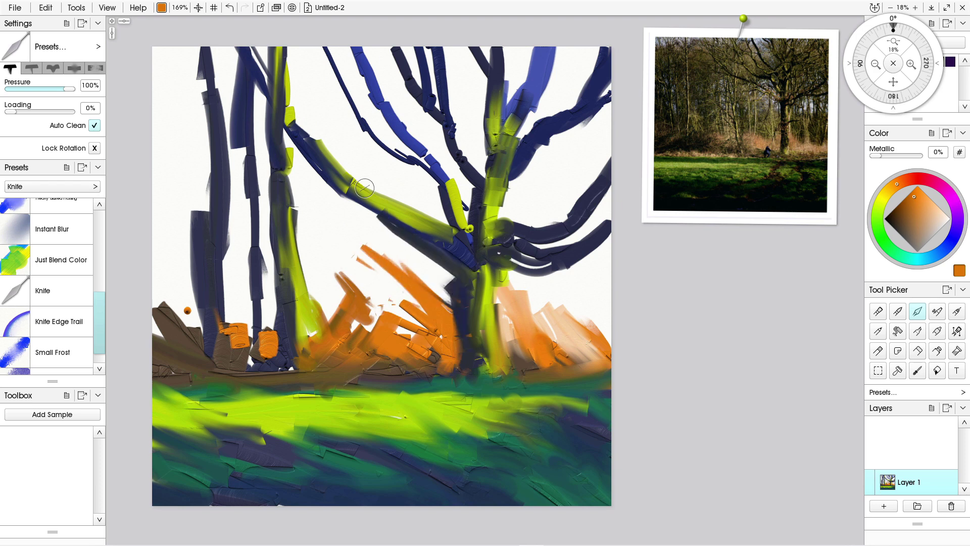
mouse_move(452, 302)
mouse_down()
mouse_move(511, 318)
mouse_move(554, 287)
mouse_up()
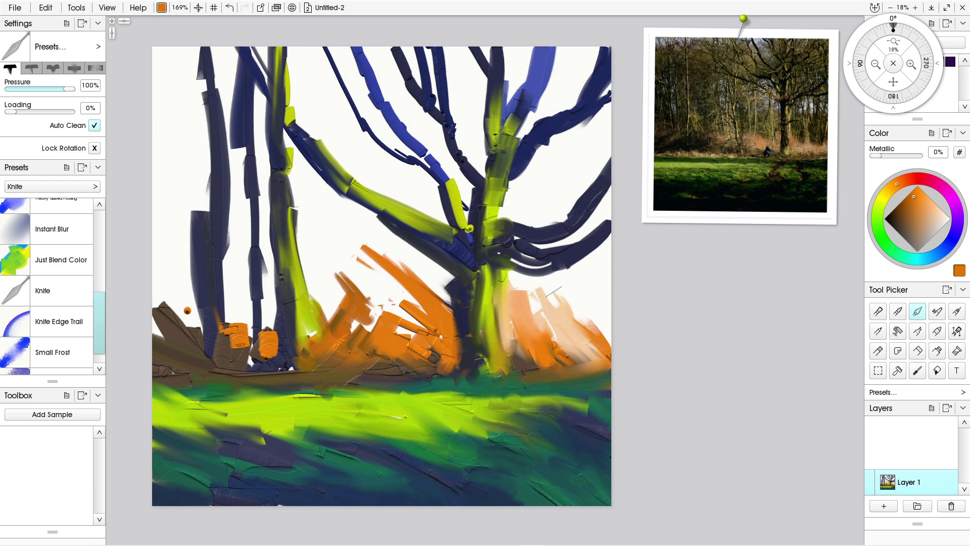
Smear navy paint between the second and third background trunks and pull the orange patch at their base upward.
drag(270, 223, 273, 161)
drag(277, 212, 285, 298)
drag(270, 230, 267, 306)
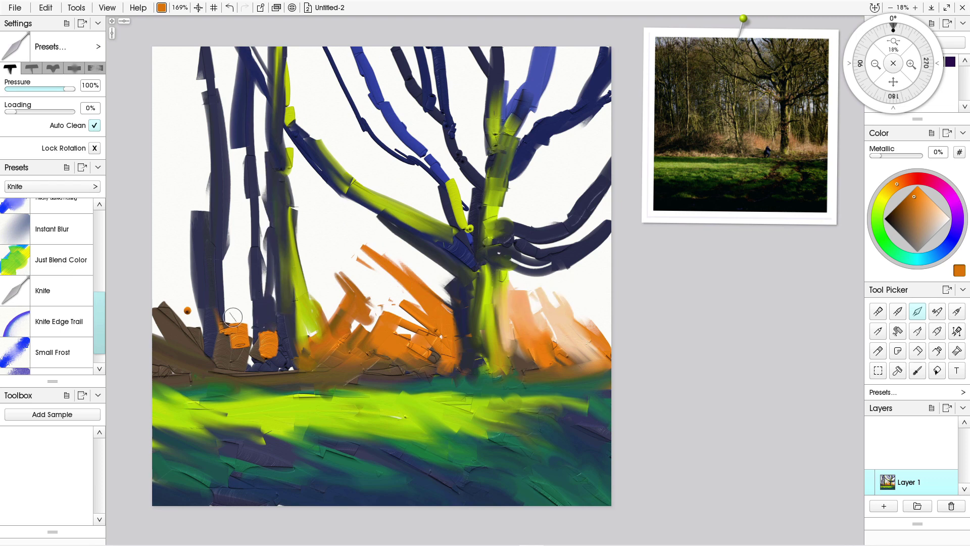
drag(264, 351, 262, 268)
mouse_move(270, 319)
mouse_down()
mouse_move(254, 227)
mouse_move(265, 299)
mouse_up()
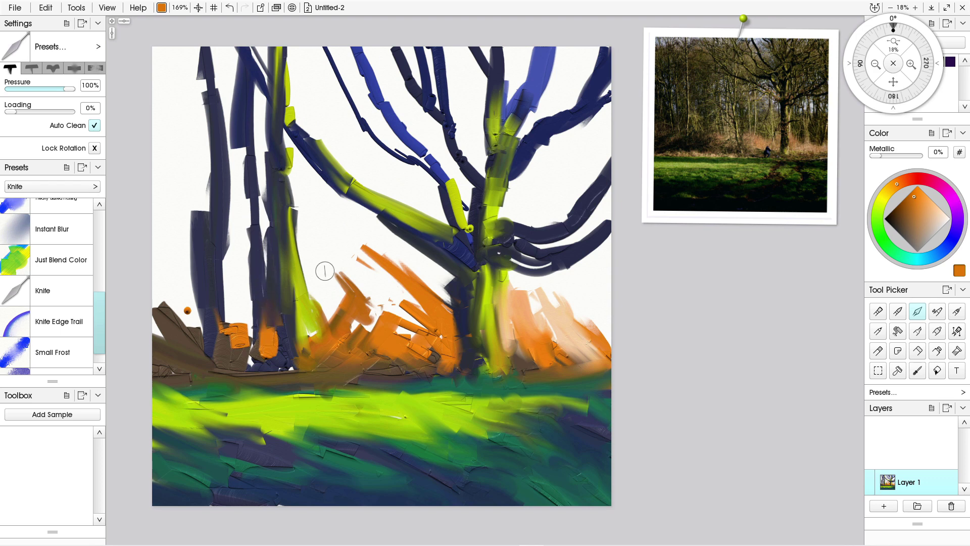
Load the knife with a muted green at 96% loading and lay vertical strokes between the upper background trunks.
click(902, 256)
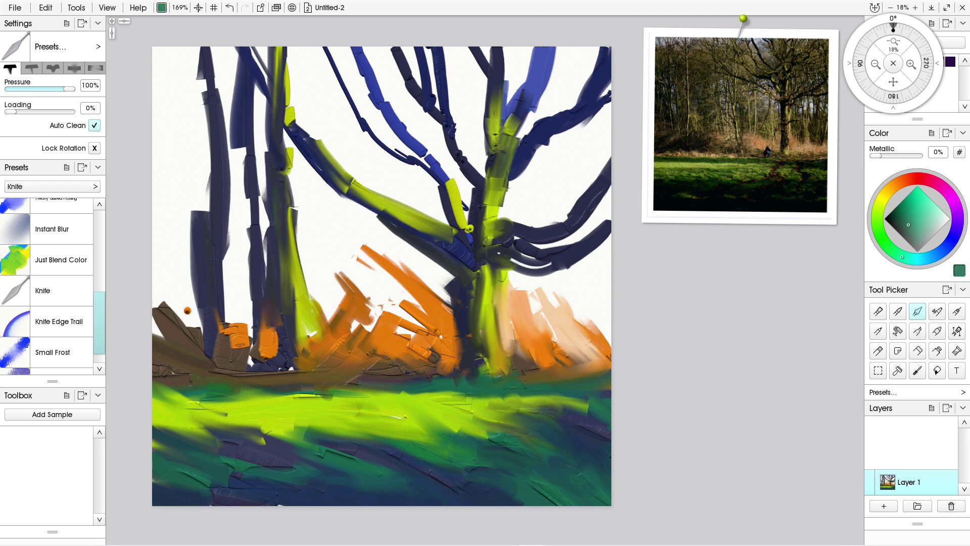
drag(260, 198, 264, 243)
mouse_move(268, 190)
mouse_down()
mouse_move(265, 288)
mouse_move(260, 85)
mouse_move(263, 115)
mouse_up()
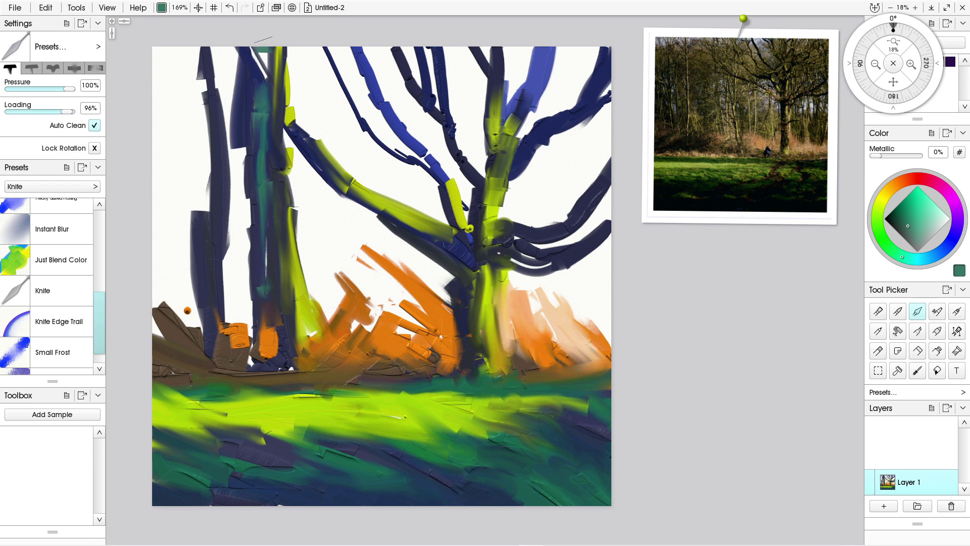
drag(263, 40, 264, 85)
drag(227, 38, 236, 184)
mouse_move(230, 117)
mouse_down()
mouse_move(244, 187)
mouse_move(232, 120)
mouse_move(240, 264)
mouse_up()
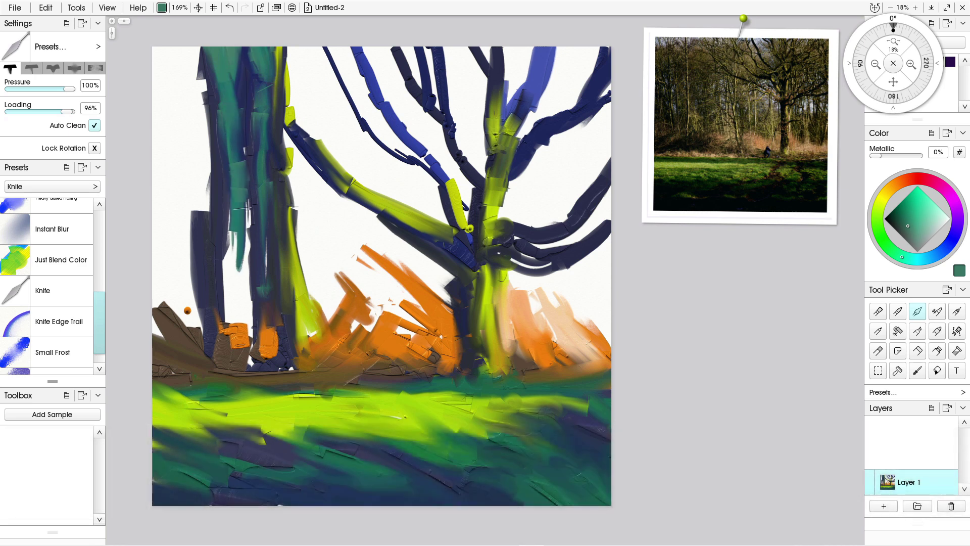
Extend the green knife strokes down between the background trunks, covering the white gaps to the orange undergrowth at their base.
drag(245, 205, 248, 268)
mouse_move(235, 224)
mouse_down()
mouse_move(227, 303)
mouse_move(240, 275)
mouse_move(246, 291)
mouse_up()
drag(242, 137, 247, 311)
drag(246, 270, 252, 327)
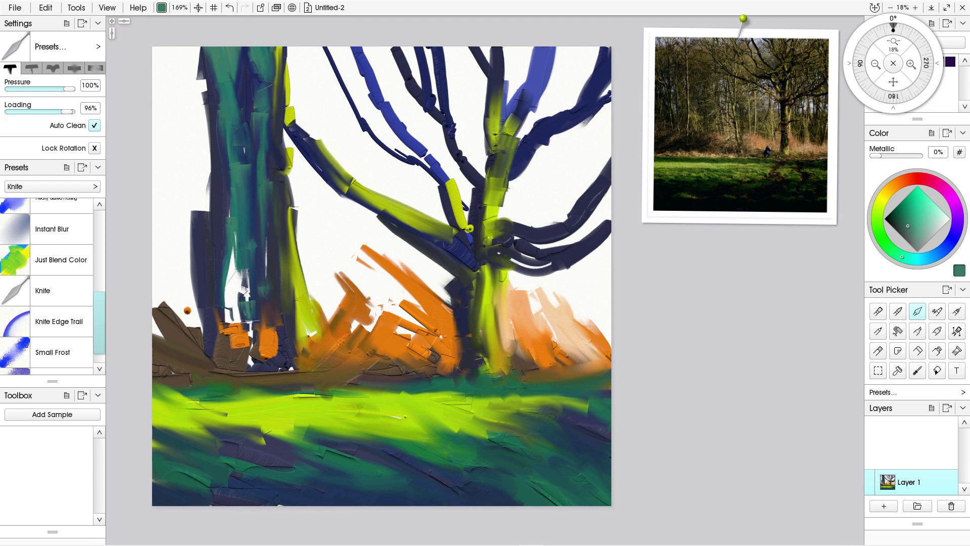
mouse_move(243, 240)
mouse_down()
mouse_move(254, 329)
mouse_move(245, 316)
mouse_move(233, 324)
mouse_move(235, 230)
mouse_move(247, 369)
mouse_move(283, 341)
mouse_move(291, 371)
mouse_move(300, 361)
mouse_up()
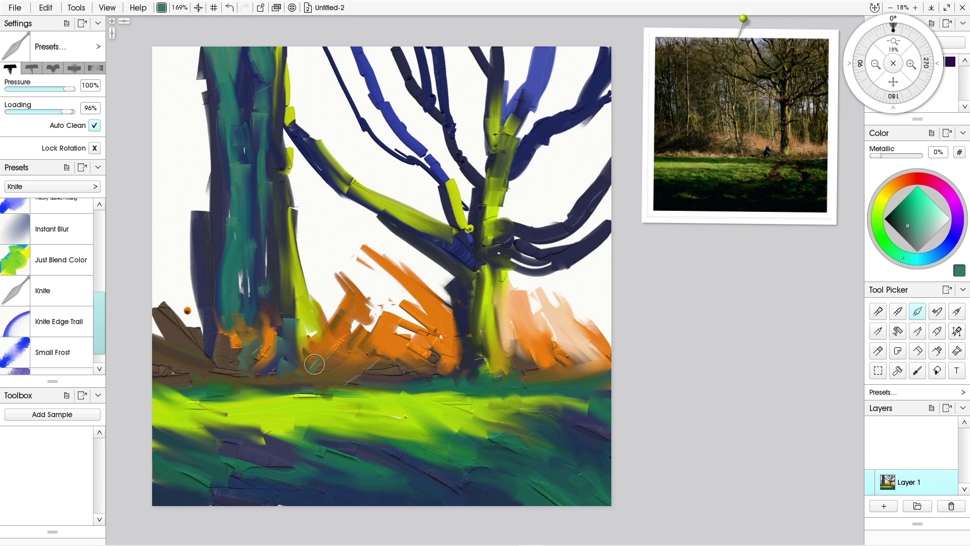
Lay short green foliage strokes with the knife from the leftmost trunk to the canvas's upper left edge.
drag(193, 48, 212, 123)
drag(185, 65, 205, 148)
drag(203, 85, 206, 183)
drag(185, 93, 200, 179)
drag(182, 136, 204, 211)
drag(187, 162, 207, 212)
drag(162, 154, 202, 212)
mouse_move(160, 122)
mouse_down()
mouse_move(175, 155)
mouse_move(169, 145)
mouse_up()
drag(167, 118, 179, 133)
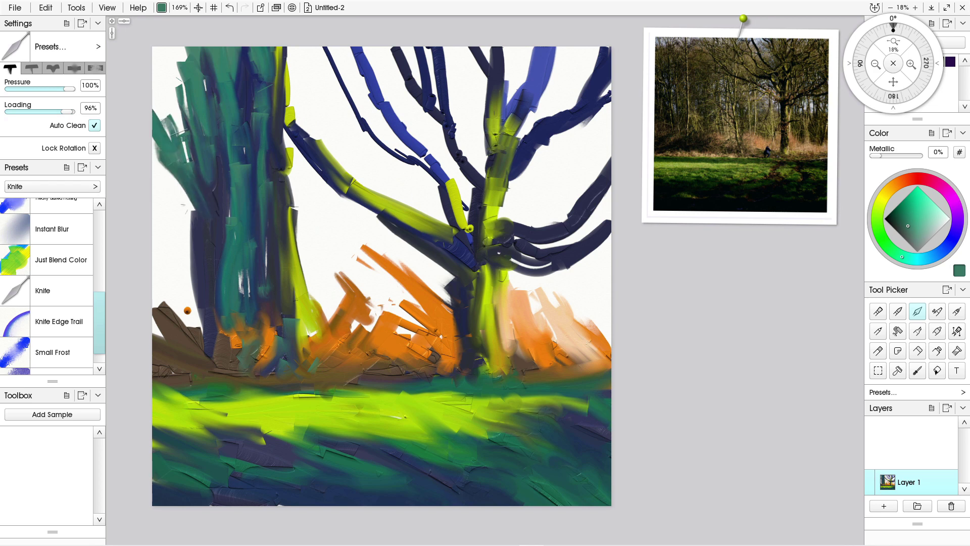
drag(187, 71, 154, 126)
drag(179, 48, 157, 86)
mouse_move(195, 181)
mouse_down()
mouse_move(162, 222)
mouse_move(150, 218)
mouse_up()
Pick a dark navy and work diagonal knife strokes through the green foliage at the canvas's left edge.
click(957, 227)
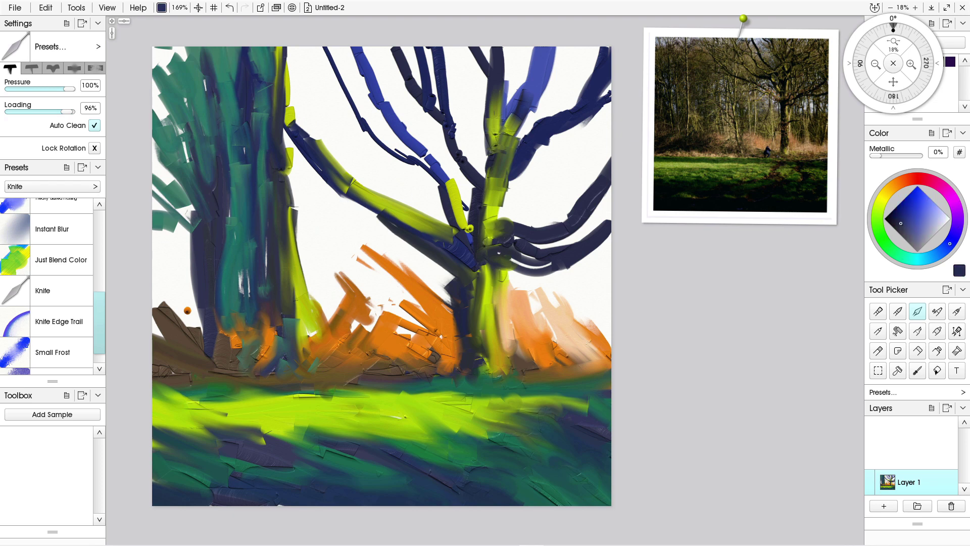
drag(166, 135, 199, 208)
mouse_move(167, 180)
mouse_down()
mouse_move(194, 237)
mouse_move(188, 263)
mouse_up()
drag(172, 227, 184, 256)
drag(161, 157, 180, 192)
drag(155, 106, 187, 154)
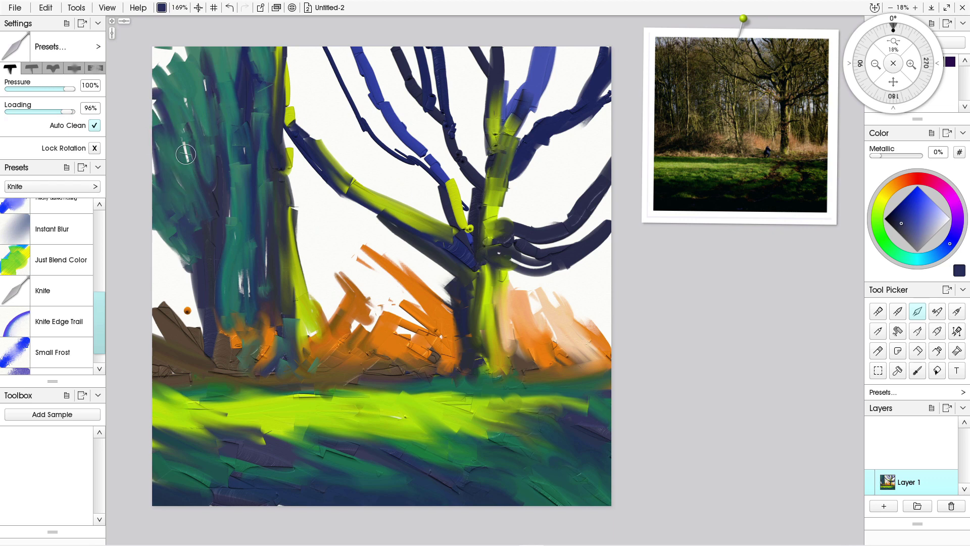
drag(164, 65, 196, 167)
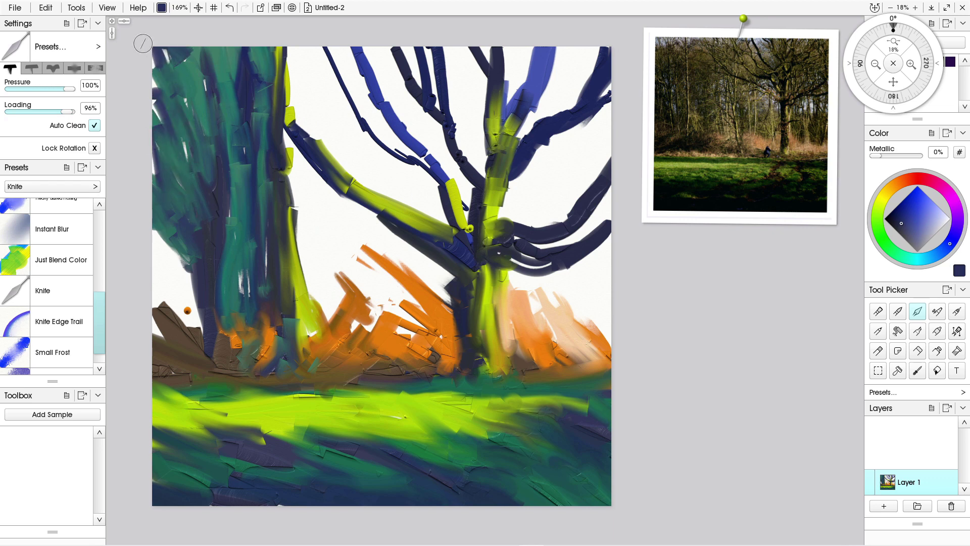
Cover the remaining white gaps in the upper-left foliage with navy knife strokes blended into the green.
drag(156, 44, 191, 75)
mouse_move(163, 53)
mouse_down()
mouse_move(199, 73)
mouse_move(208, 60)
mouse_up()
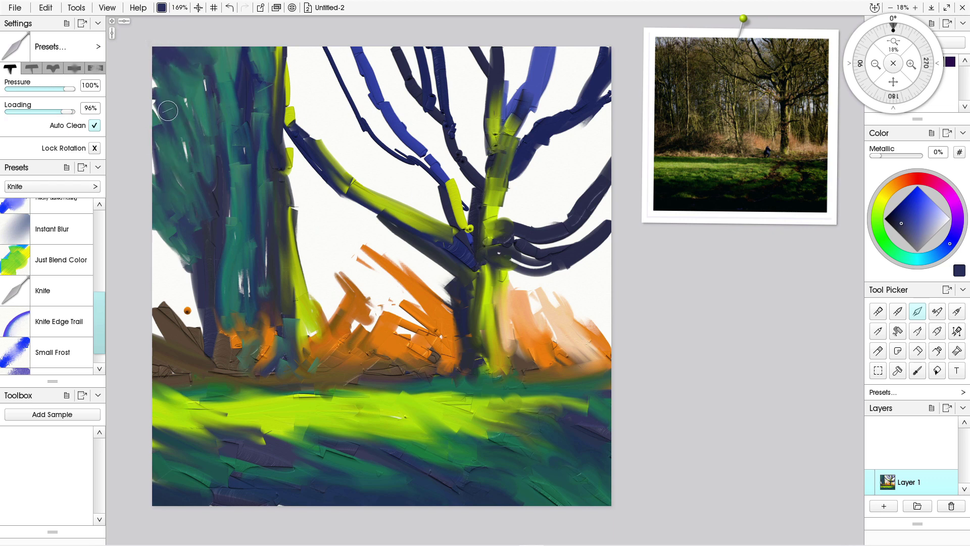
mouse_move(156, 110)
mouse_down()
mouse_move(157, 204)
mouse_move(174, 103)
mouse_move(200, 129)
mouse_up()
drag(176, 68, 199, 151)
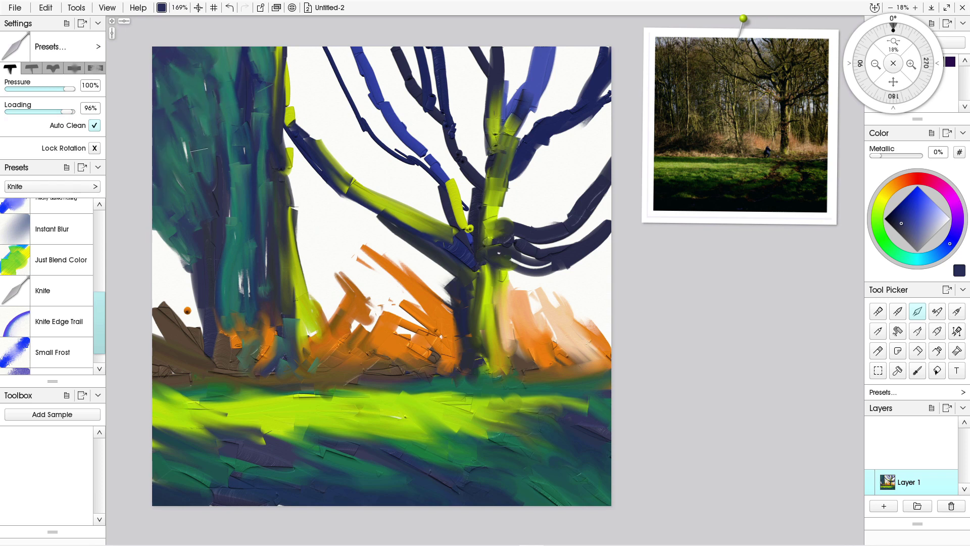
drag(160, 60, 197, 191)
drag(200, 68, 212, 123)
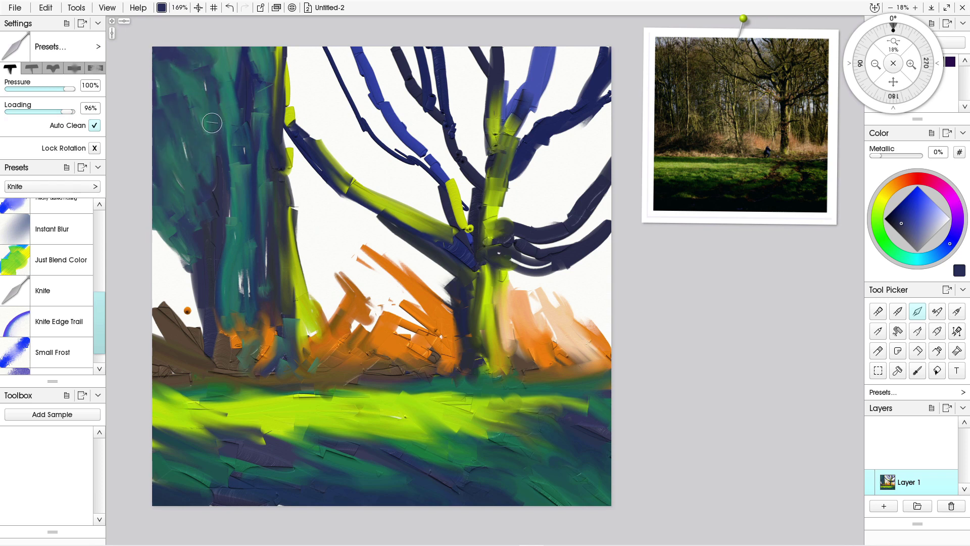
Drag navy strokes down the canvas's left edge to fill the white area and blend into the brown undergrowth.
drag(164, 231, 174, 289)
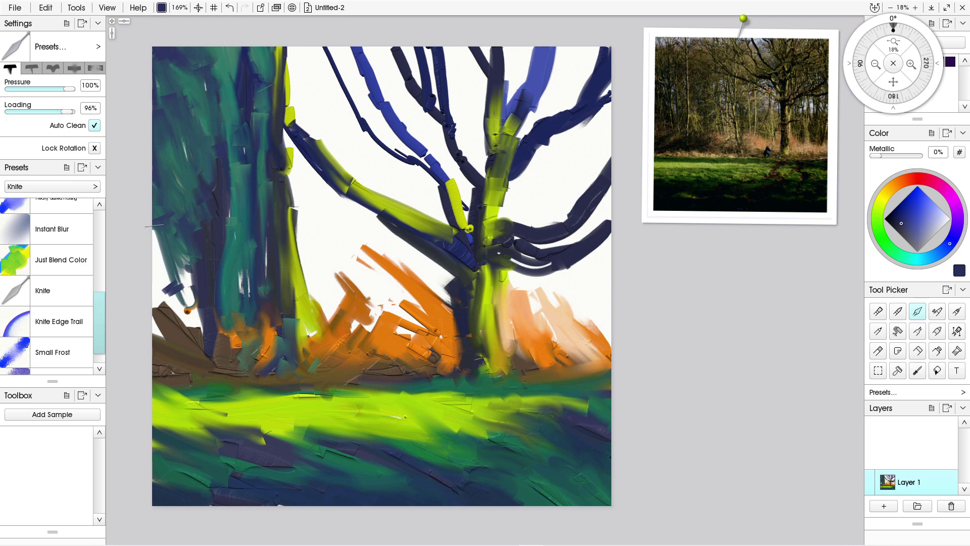
drag(154, 226, 171, 316)
drag(152, 285, 167, 336)
mouse_move(183, 252)
mouse_down()
mouse_move(215, 339)
mouse_move(175, 243)
mouse_up()
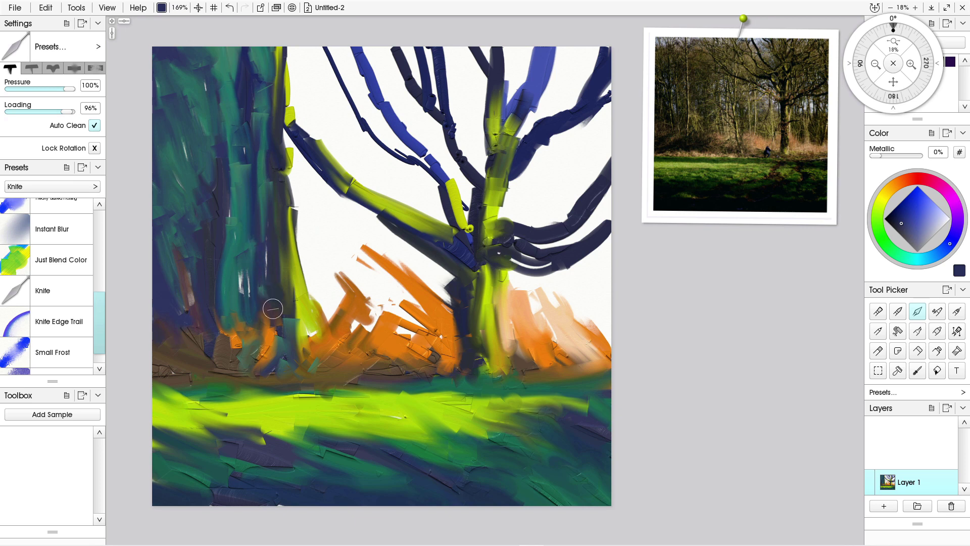
Add navy knife strokes hanging below the start of the long branch, beside the third background trunk.
drag(285, 136, 304, 195)
drag(287, 132, 308, 201)
mouse_move(307, 165)
mouse_down()
mouse_move(339, 218)
mouse_move(328, 198)
mouse_move(317, 253)
mouse_up()
drag(299, 197, 306, 272)
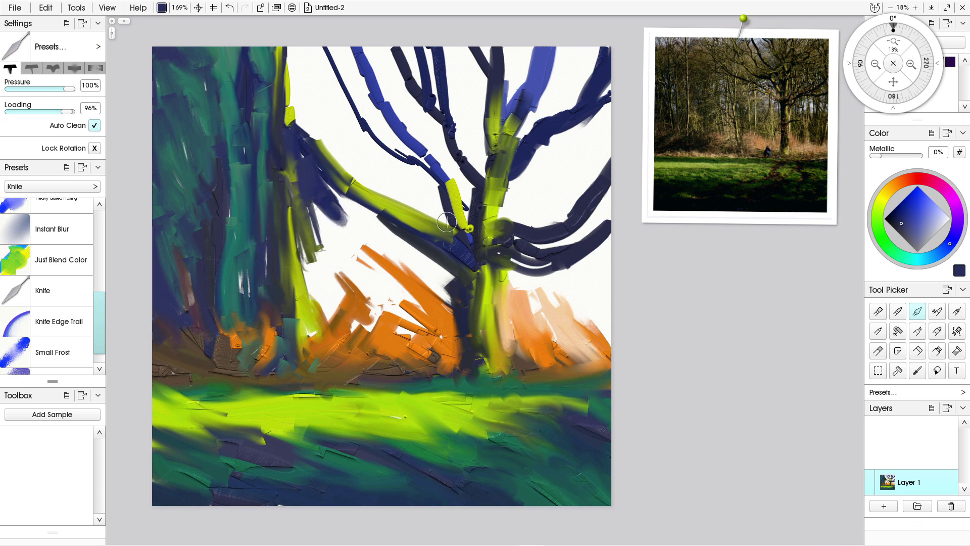
Pick a pale lavender and lay knife strokes beneath the long left branch, reaching down toward the orange undergrowth.
click(937, 216)
mouse_move(313, 184)
mouse_down()
mouse_move(339, 244)
mouse_move(370, 235)
mouse_up()
drag(324, 187, 375, 217)
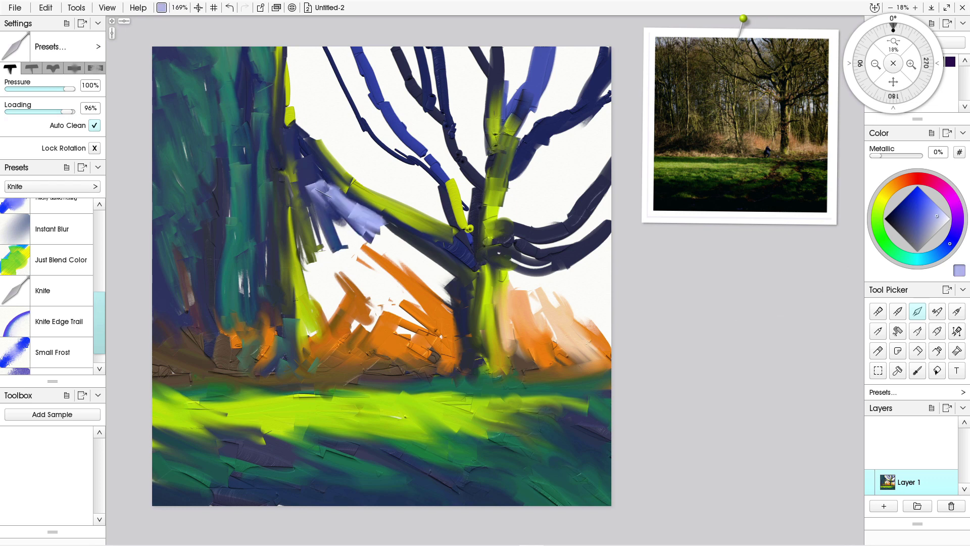
drag(324, 197, 339, 304)
drag(311, 210, 323, 260)
drag(310, 181, 330, 197)
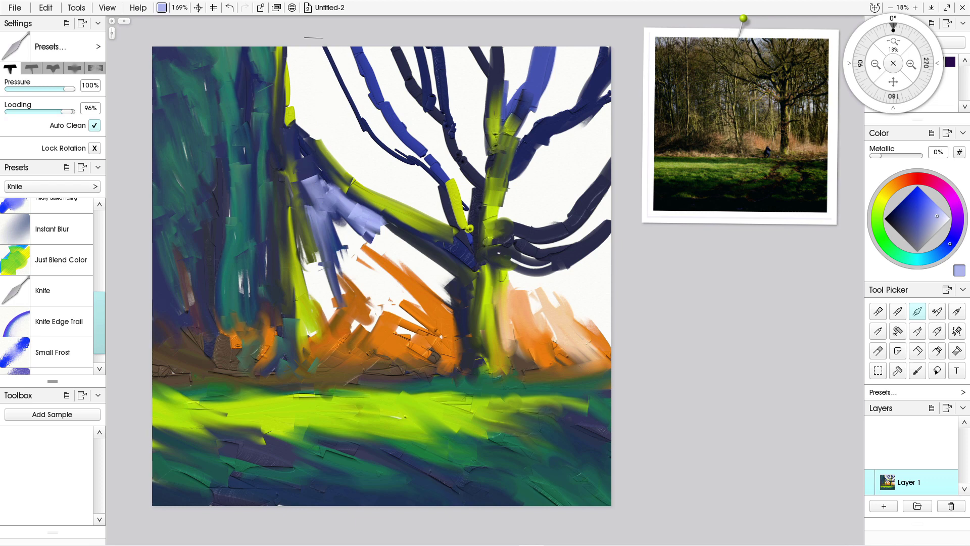
Fill the sky along the canvas's top edge and between the main tree's upper branches with lavender knife strokes.
mouse_move(314, 43)
mouse_down()
mouse_move(339, 94)
mouse_move(324, 90)
mouse_up()
drag(289, 50, 306, 76)
drag(409, 43, 426, 83)
mouse_move(424, 51)
mouse_down()
mouse_move(439, 115)
mouse_move(451, 104)
mouse_up()
mouse_move(447, 46)
mouse_down()
mouse_move(463, 87)
mouse_move(479, 76)
mouse_move(477, 114)
mouse_up()
drag(480, 75, 470, 134)
drag(455, 86, 463, 149)
drag(455, 116, 457, 154)
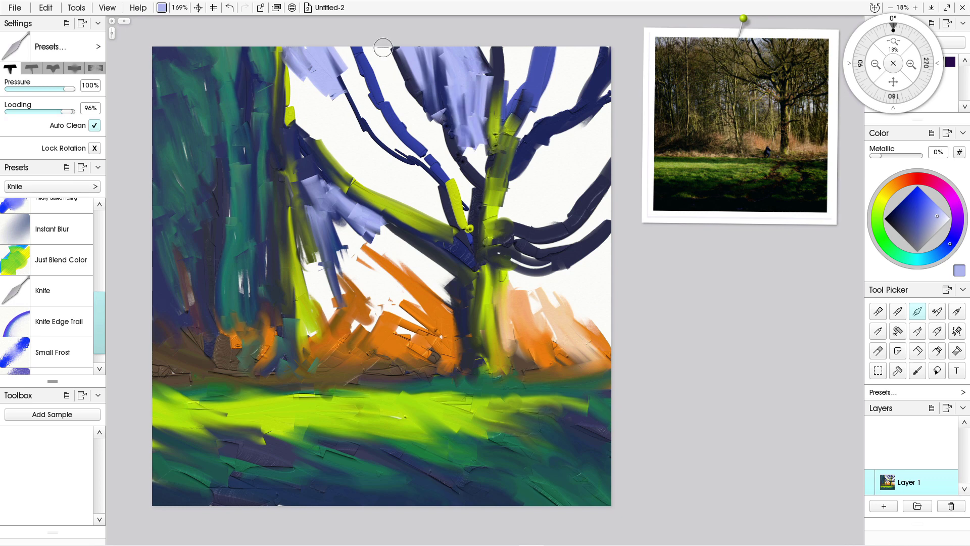
mouse_move(383, 47)
mouse_down()
mouse_move(425, 126)
mouse_move(368, 39)
mouse_move(433, 89)
mouse_up()
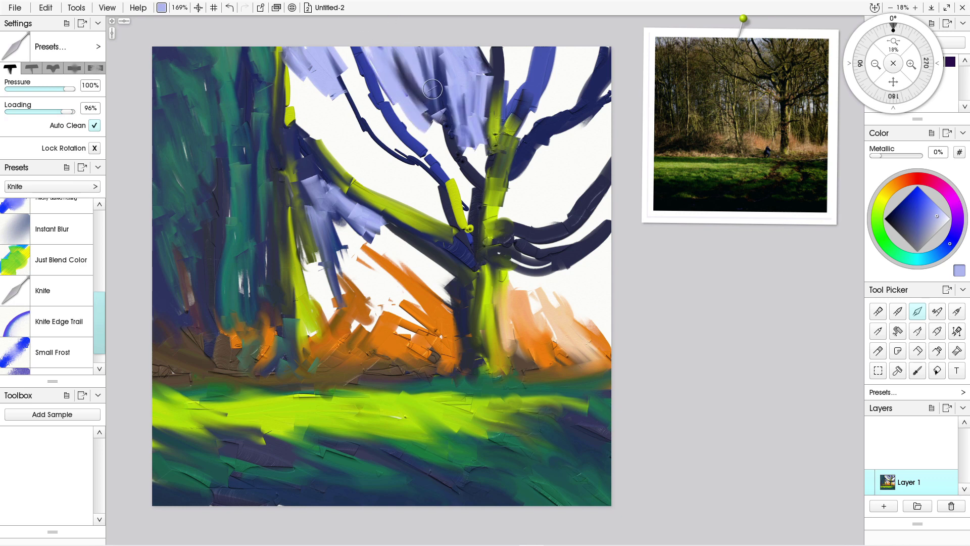
drag(431, 42, 451, 101)
drag(481, 46, 506, 85)
drag(525, 45, 511, 95)
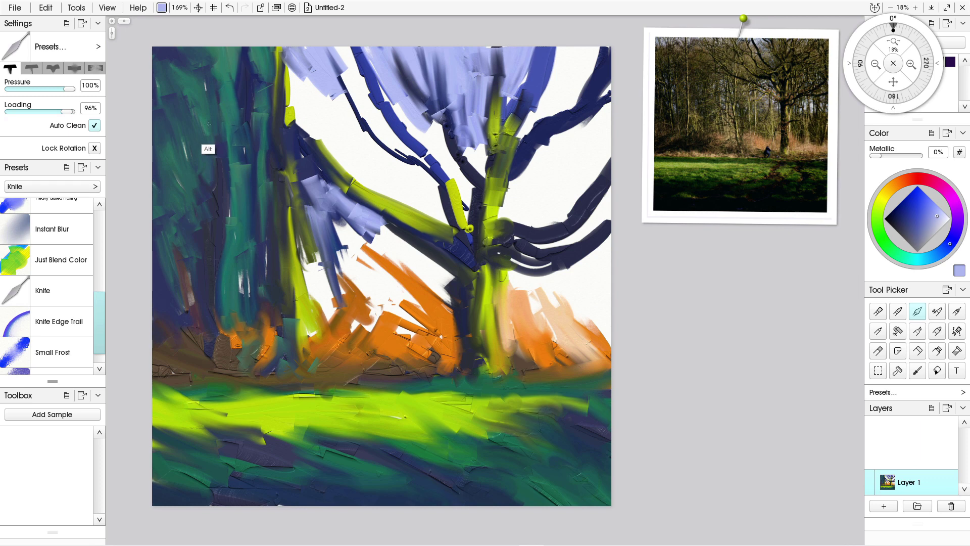
Sample teal green from the left foliage and blend it into the lavender sky beside the third background trunk.
alt+click(208, 149)
drag(307, 61, 325, 103)
mouse_move(294, 45)
mouse_down()
mouse_move(325, 113)
mouse_move(306, 117)
mouse_up()
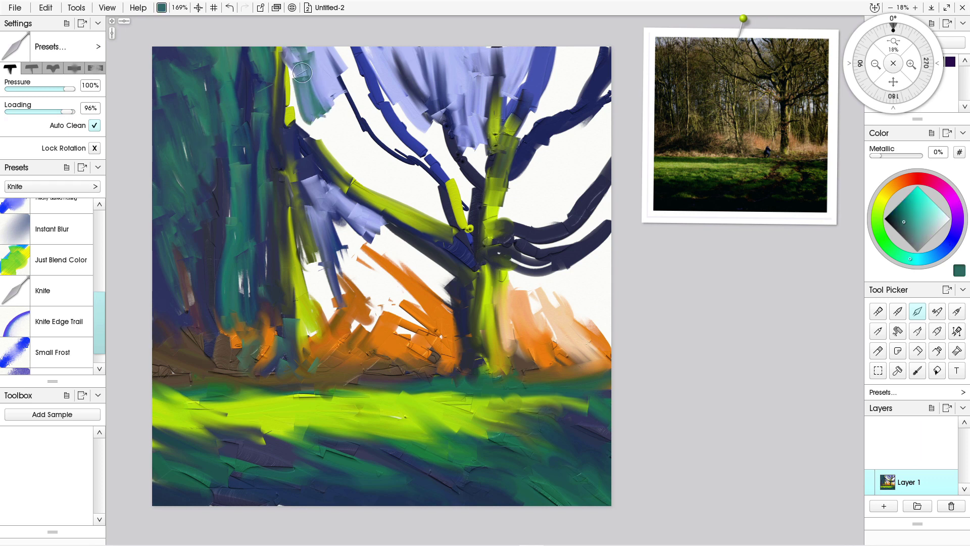
drag(296, 69, 308, 120)
mouse_move(314, 55)
mouse_down()
mouse_move(336, 114)
mouse_move(372, 106)
mouse_up()
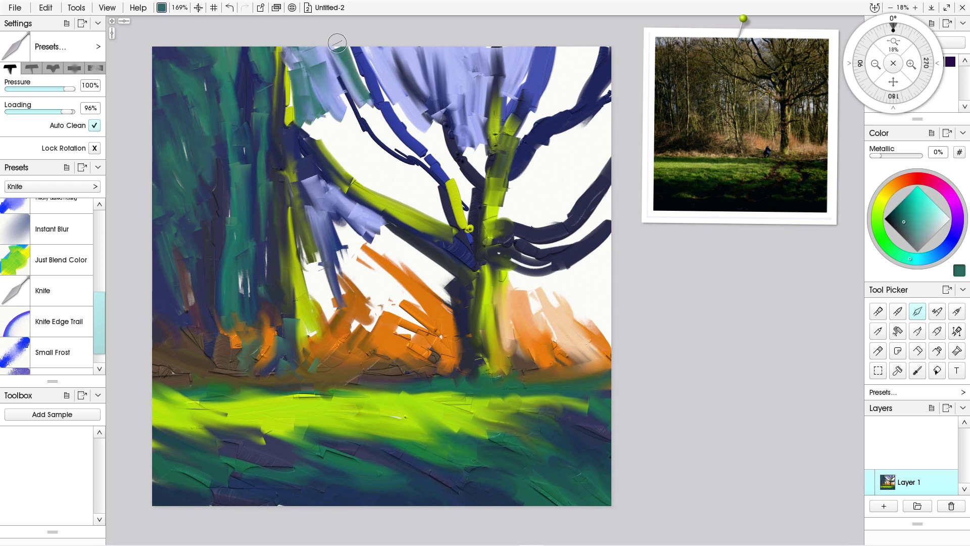
Sweep teal green knife strokes diagonally along the main tree's upper-left blue branches toward the trunk.
mouse_move(331, 38)
mouse_down()
mouse_move(371, 112)
mouse_move(419, 151)
mouse_up()
drag(354, 96, 405, 149)
drag(374, 76, 438, 150)
drag(408, 106, 465, 187)
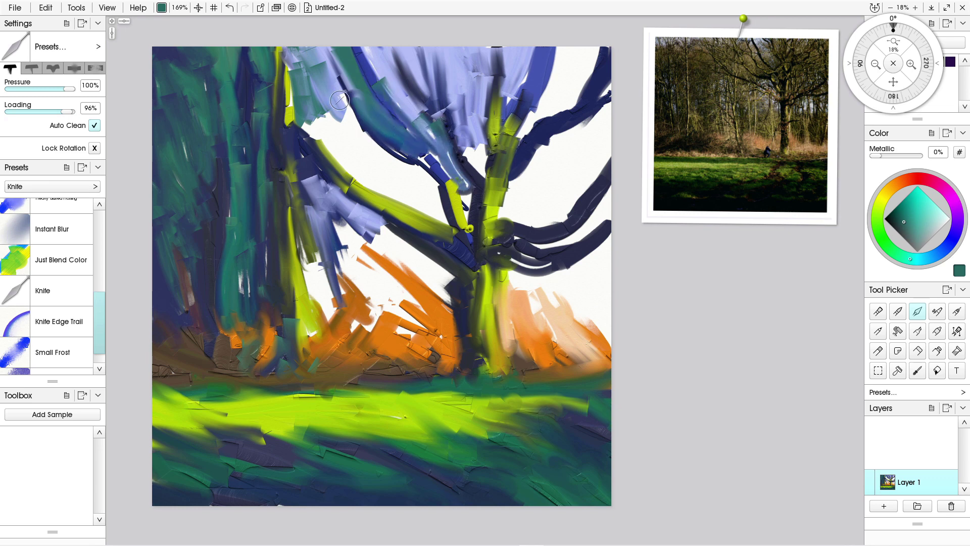
Lay diagonal teal green knife strokes beside the third background trunk, down to the yellow-green long left branch.
mouse_move(340, 100)
mouse_down()
mouse_move(369, 173)
mouse_move(366, 165)
mouse_up()
drag(337, 96, 381, 170)
drag(335, 127, 356, 157)
mouse_move(316, 104)
mouse_down()
mouse_move(335, 125)
mouse_move(297, 108)
mouse_move(345, 150)
mouse_up()
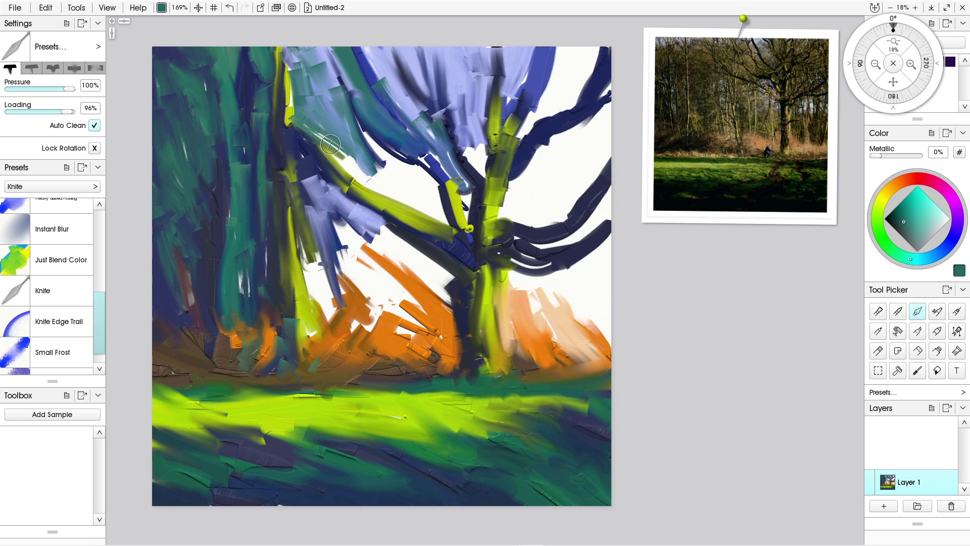
mouse_move(316, 129)
mouse_down()
mouse_move(380, 185)
mouse_move(333, 133)
mouse_move(419, 178)
mouse_up()
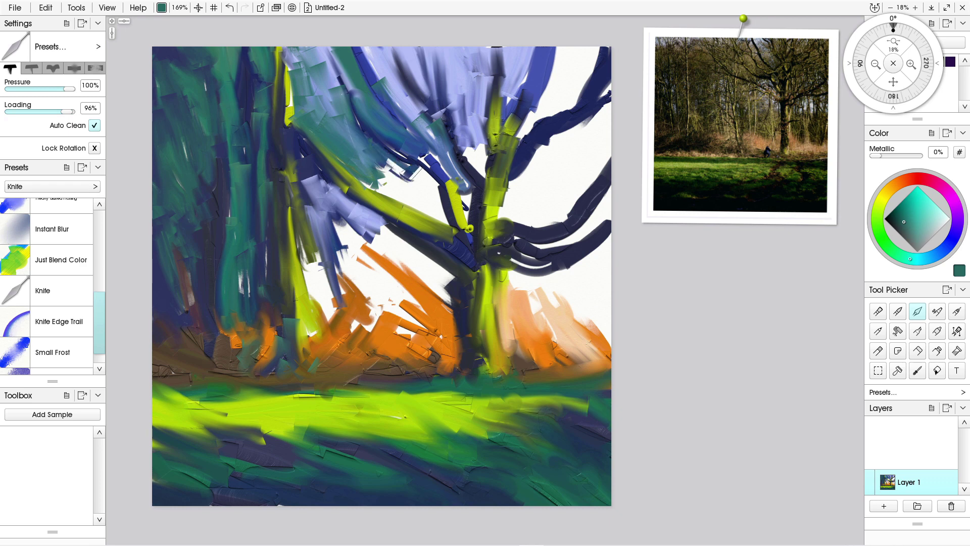
Fill the remaining gaps between the main tree's upper-left limbs and the long left branch with teal green.
mouse_move(346, 105)
mouse_down()
mouse_move(389, 157)
mouse_move(418, 150)
mouse_move(467, 212)
mouse_up()
mouse_move(439, 137)
mouse_down()
mouse_move(460, 172)
mouse_move(485, 180)
mouse_up()
mouse_move(464, 119)
mouse_down()
mouse_move(491, 194)
mouse_move(463, 106)
mouse_move(472, 154)
mouse_move(374, 61)
mouse_up()
mouse_move(375, 154)
mouse_down()
mouse_move(432, 192)
mouse_move(442, 218)
mouse_move(366, 160)
mouse_move(420, 199)
mouse_up()
drag(338, 165, 414, 207)
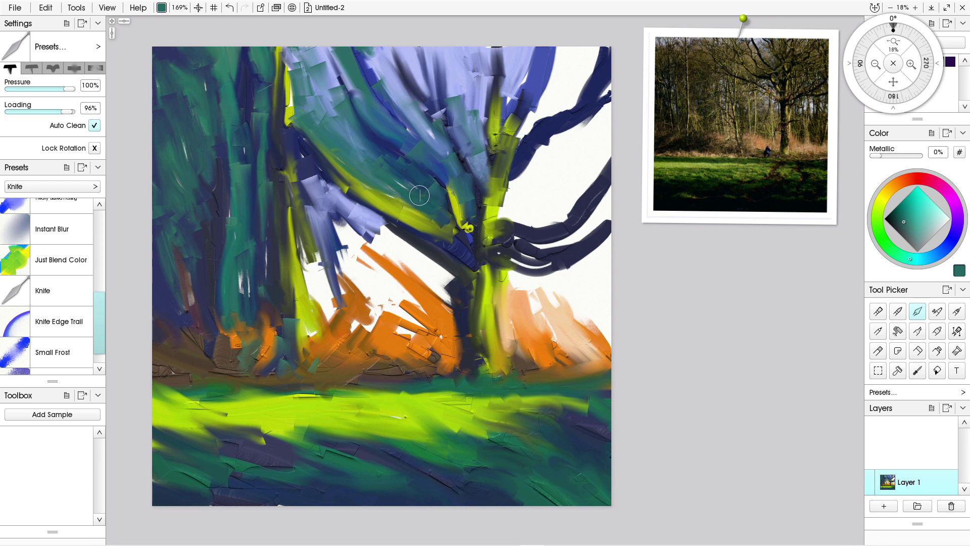
Fill the white area beneath the long left branch with teal green knife strokes reaching down into the orange undergrowth.
mouse_move(334, 207)
mouse_down()
mouse_move(364, 293)
mouse_move(346, 265)
mouse_move(379, 303)
mouse_up()
drag(353, 222, 412, 326)
mouse_move(386, 280)
mouse_down()
mouse_move(370, 227)
mouse_move(400, 250)
mouse_up()
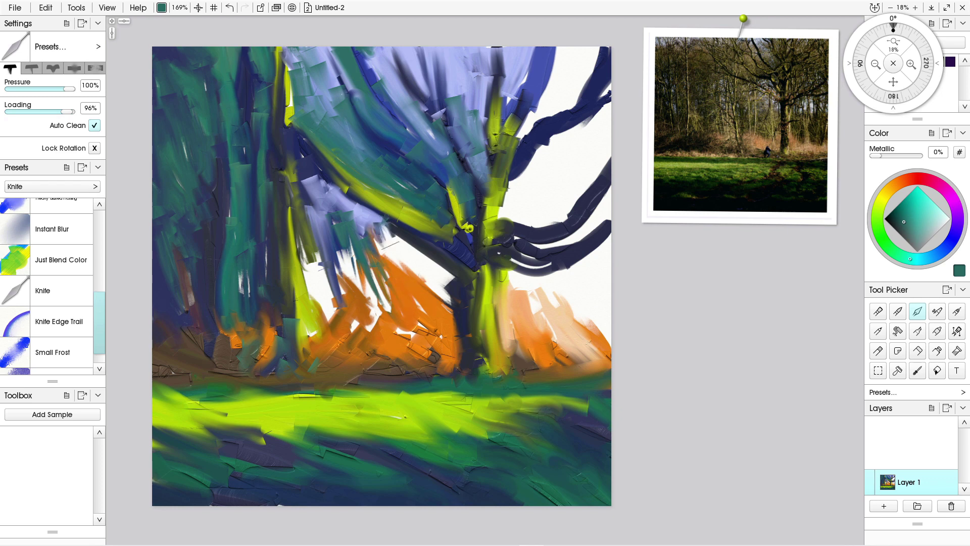
mouse_move(372, 217)
mouse_down()
mouse_move(435, 288)
mouse_move(445, 278)
mouse_move(414, 263)
mouse_move(439, 278)
mouse_up()
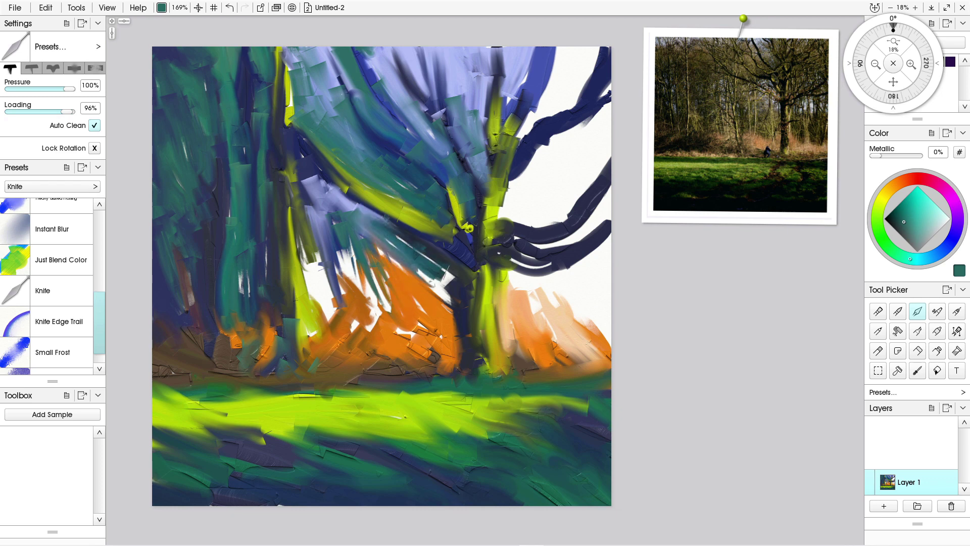
drag(387, 233, 422, 303)
drag(394, 250, 445, 323)
mouse_move(429, 270)
mouse_down()
mouse_move(455, 319)
mouse_move(451, 333)
mouse_move(433, 314)
mouse_up()
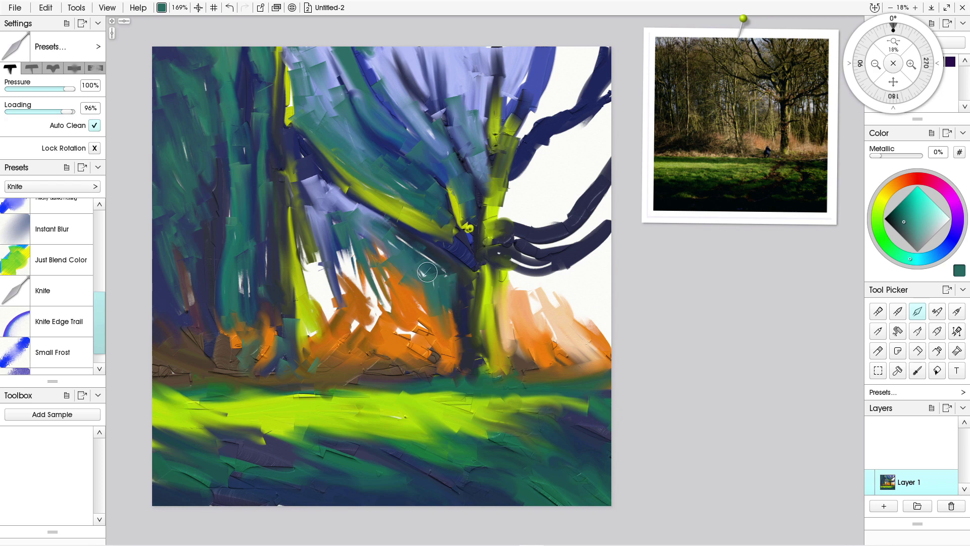
mouse_move(438, 273)
mouse_down()
mouse_move(354, 211)
mouse_move(402, 242)
mouse_up()
mouse_move(357, 217)
mouse_down()
mouse_move(416, 251)
mouse_move(402, 275)
mouse_move(422, 312)
mouse_up()
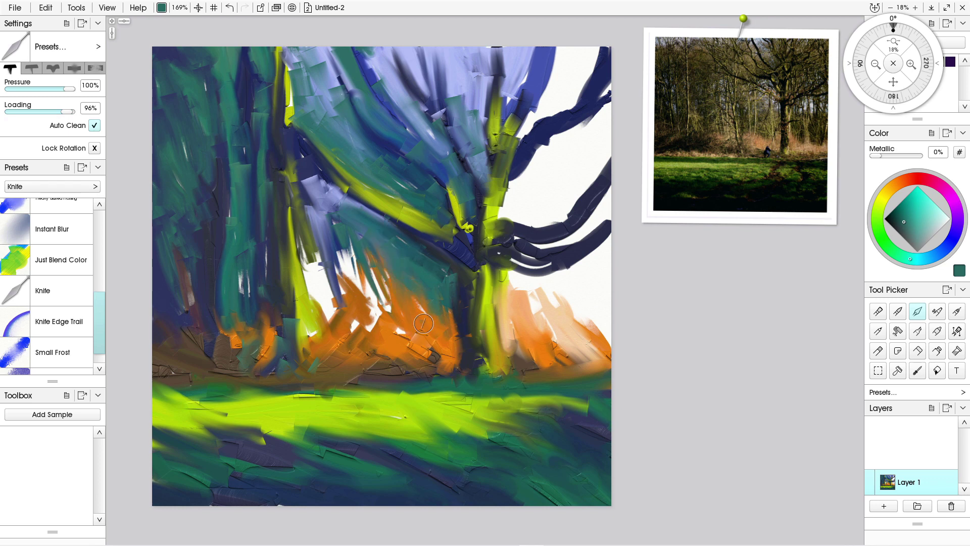
Pull teal green through the lavender and white gaps between the third background trunk and the orange undergrowth.
drag(330, 235, 380, 323)
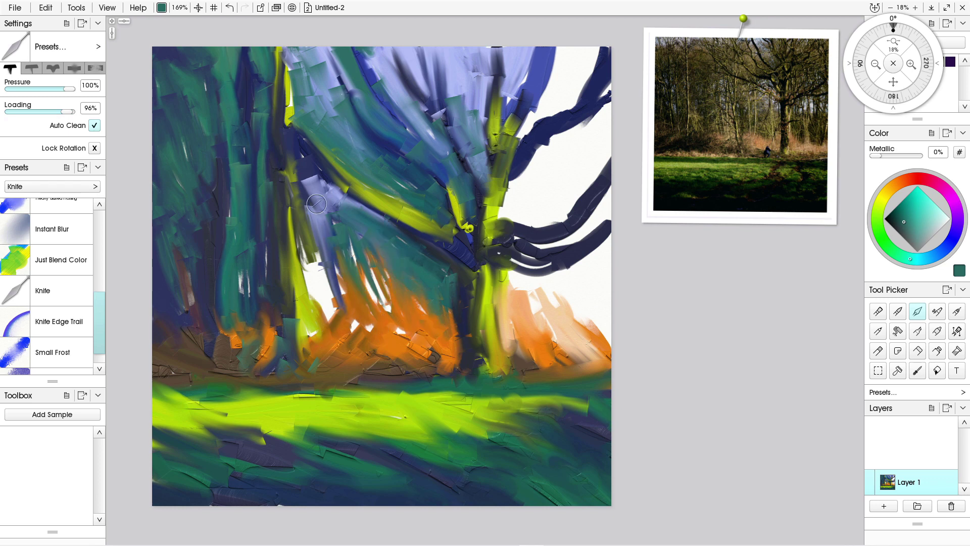
drag(321, 204, 314, 273)
drag(304, 227, 331, 326)
drag(309, 269, 334, 319)
drag(306, 242, 314, 322)
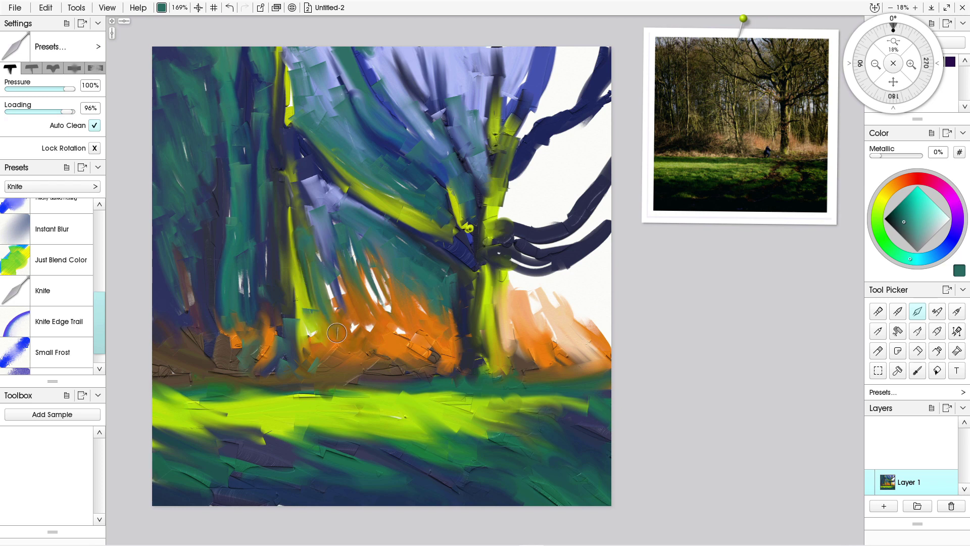
drag(365, 250, 404, 328)
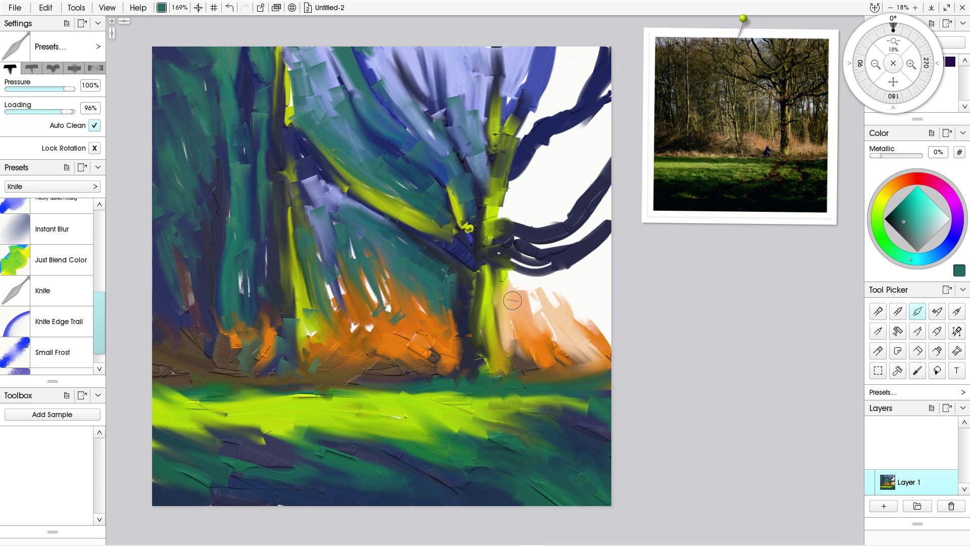
Fill the white background right of the main tree with teal green, working from the undergrowth up around the right-hand branches.
mouse_move(596, 267)
mouse_down()
mouse_move(599, 318)
mouse_move(609, 321)
mouse_up()
mouse_move(576, 282)
mouse_down()
mouse_move(609, 338)
mouse_move(541, 318)
mouse_move(587, 338)
mouse_up()
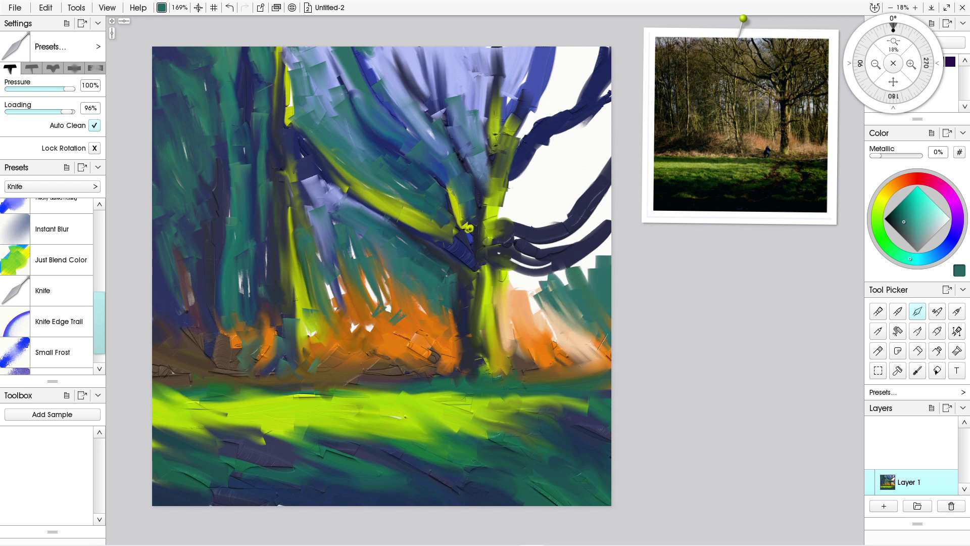
mouse_move(536, 286)
mouse_down()
mouse_move(545, 331)
mouse_move(525, 308)
mouse_move(567, 277)
mouse_up()
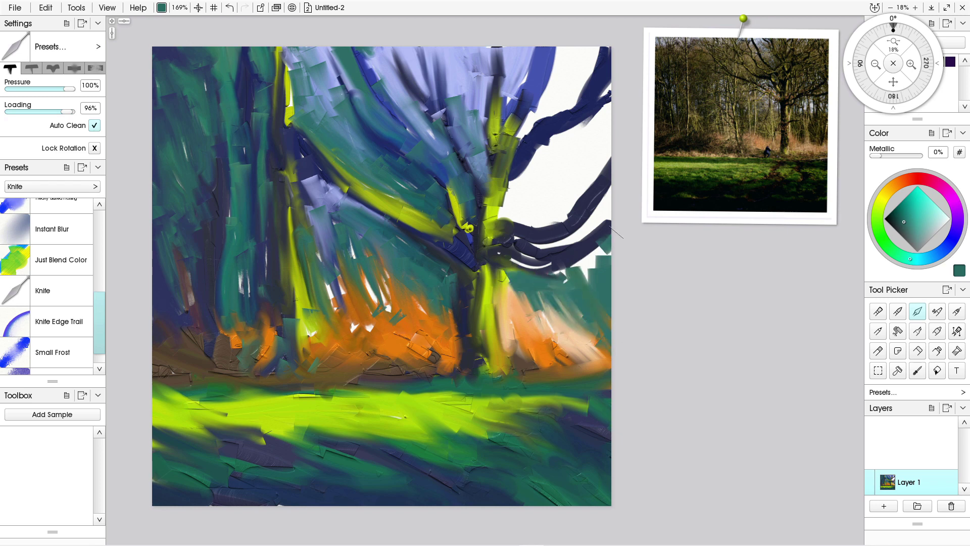
mouse_move(606, 243)
mouse_down()
mouse_move(569, 281)
mouse_move(569, 295)
mouse_move(505, 253)
mouse_move(607, 205)
mouse_move(581, 237)
mouse_move(596, 222)
mouse_move(510, 240)
mouse_move(609, 117)
mouse_move(576, 180)
mouse_move(609, 101)
mouse_move(596, 123)
mouse_move(553, 149)
mouse_move(616, 80)
mouse_move(554, 190)
mouse_move(596, 162)
mouse_move(546, 217)
mouse_up()
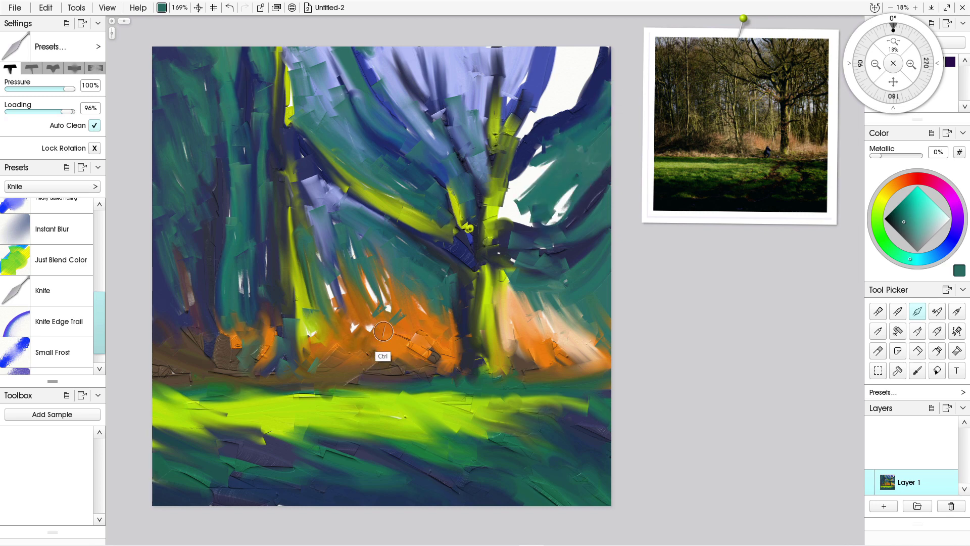
Examine the thick paint texture around the main tree's base and the bright grass up close.
scroll(455, 303, up, 5)
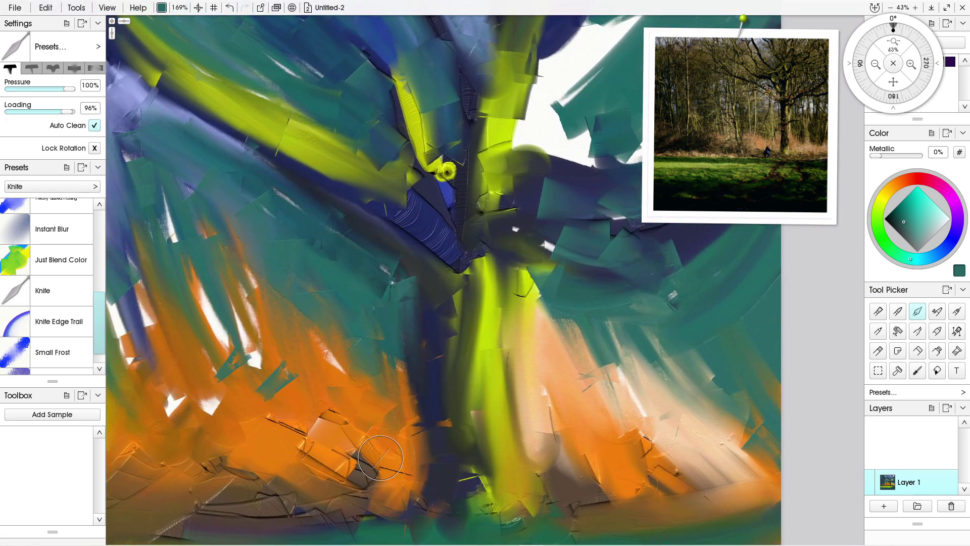
drag(325, 463, 375, 248)
drag(346, 297, 404, 283)
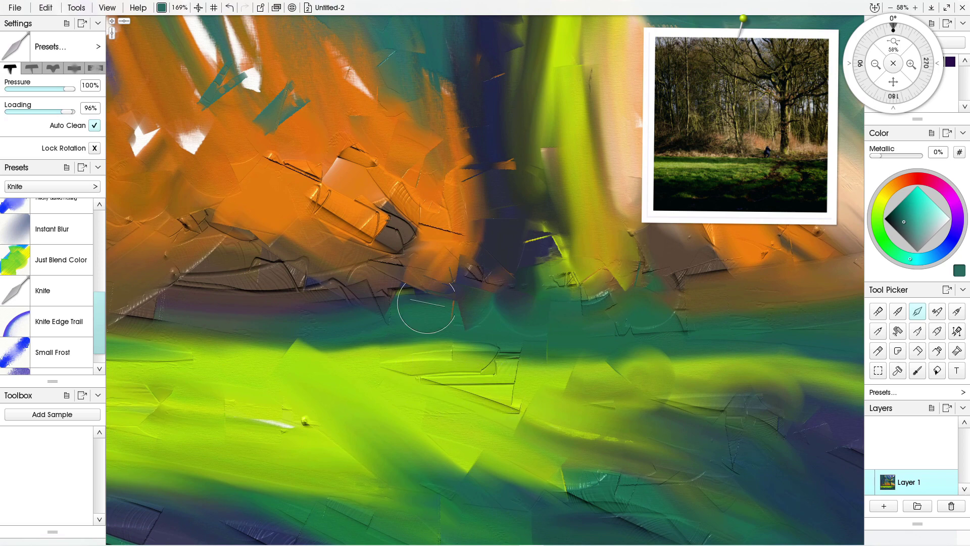
scroll(498, 269, down, 6)
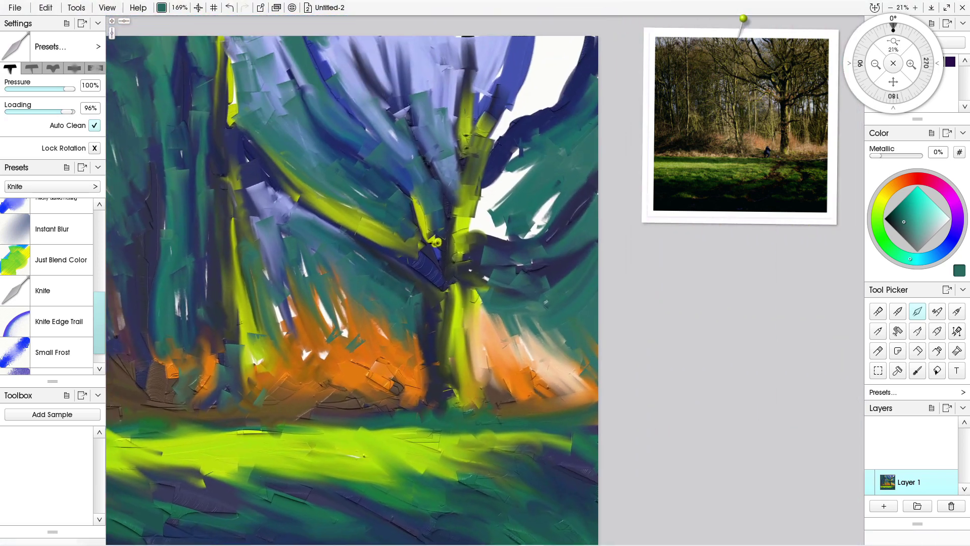
drag(411, 295, 471, 281)
drag(416, 416, 392, 453)
drag(405, 388, 378, 414)
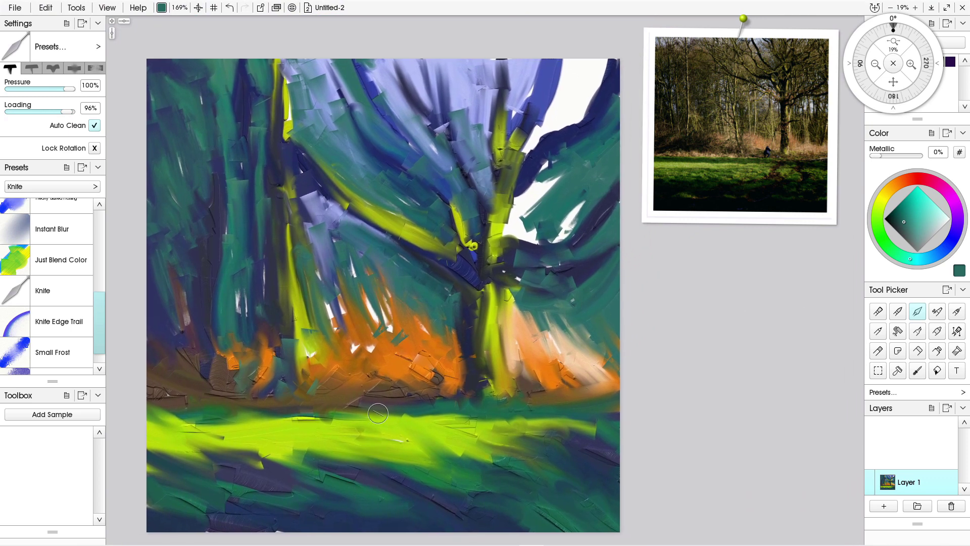
Cover the white sky in the canvas's upper-right area with teal green and blend sampled lavender over it near the branches.
mouse_move(564, 108)
mouse_down()
mouse_move(589, 66)
mouse_move(606, 101)
mouse_move(581, 122)
mouse_move(569, 90)
mouse_move(546, 120)
mouse_move(576, 104)
mouse_move(510, 167)
mouse_move(601, 91)
mouse_move(522, 218)
mouse_up()
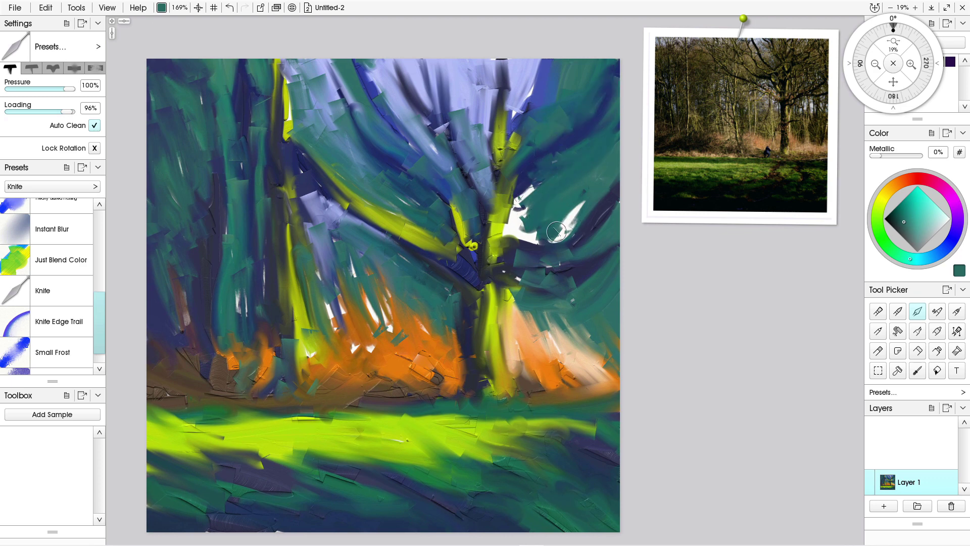
alt+click(515, 77)
mouse_move(568, 50)
mouse_down()
mouse_move(566, 101)
mouse_move(582, 112)
mouse_move(556, 136)
mouse_up()
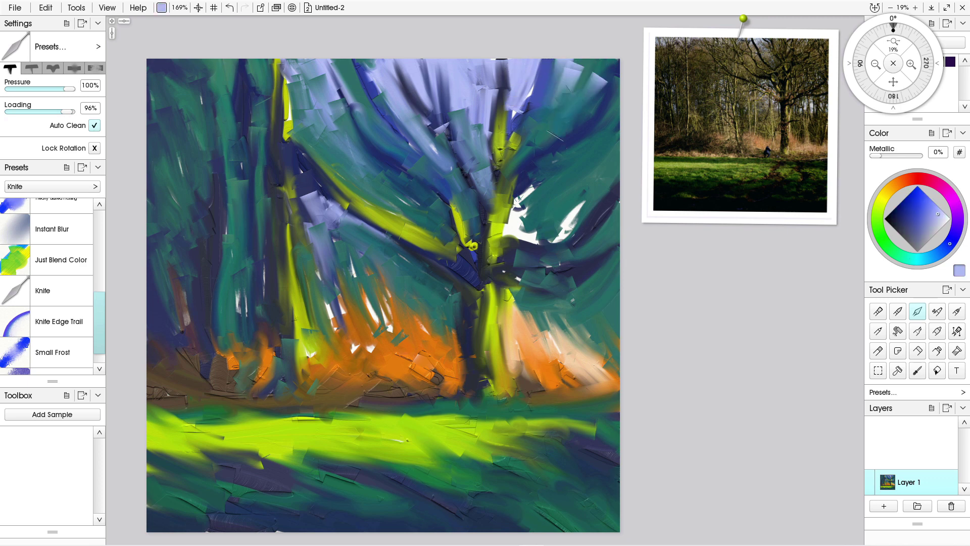
mouse_move(589, 82)
mouse_down()
mouse_move(565, 128)
mouse_move(565, 119)
mouse_move(546, 139)
mouse_up()
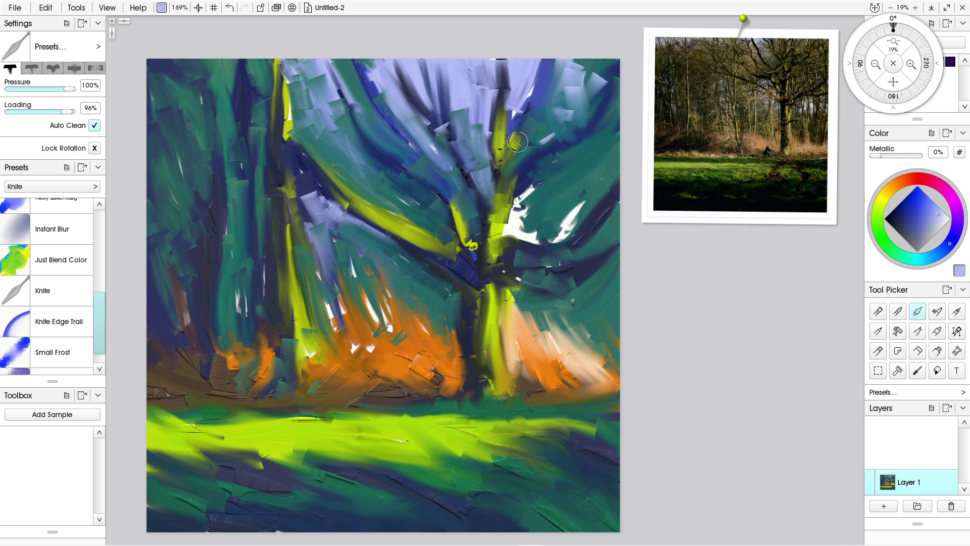
drag(554, 103, 490, 165)
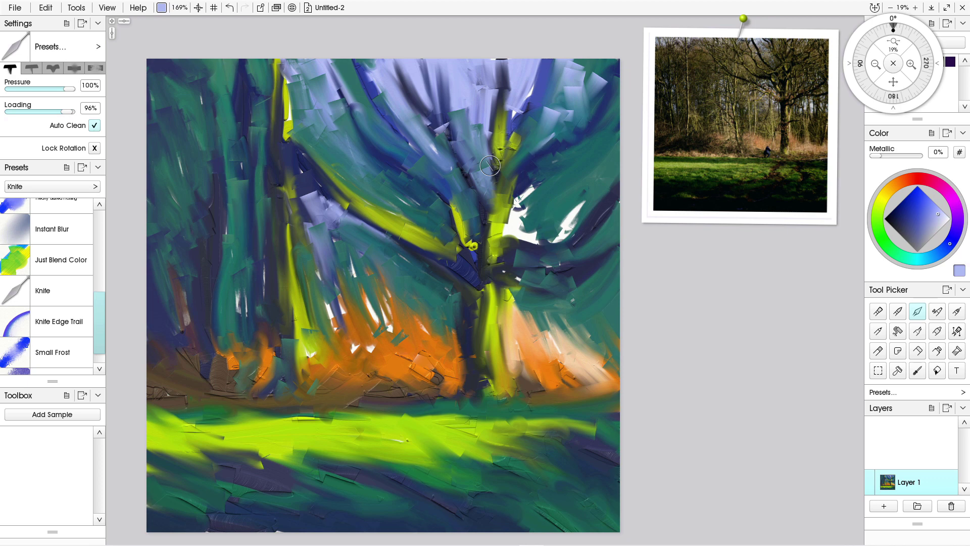
Draw vertical lavender knife strokes right of the main trunk, covering the white patches and softening the lower right branches.
mouse_move(524, 224)
mouse_down()
mouse_move(518, 252)
mouse_move(511, 207)
mouse_move(506, 257)
mouse_move(543, 208)
mouse_move(556, 237)
mouse_move(571, 223)
mouse_up()
mouse_move(575, 186)
mouse_down()
mouse_move(573, 265)
mouse_move(566, 207)
mouse_move(576, 252)
mouse_move(581, 242)
mouse_move(581, 285)
mouse_move(562, 217)
mouse_move(565, 300)
mouse_move(571, 200)
mouse_move(573, 264)
mouse_up()
drag(585, 151, 577, 292)
mouse_move(553, 174)
mouse_down()
mouse_move(561, 270)
mouse_move(543, 306)
mouse_move(523, 263)
mouse_move(525, 298)
mouse_up()
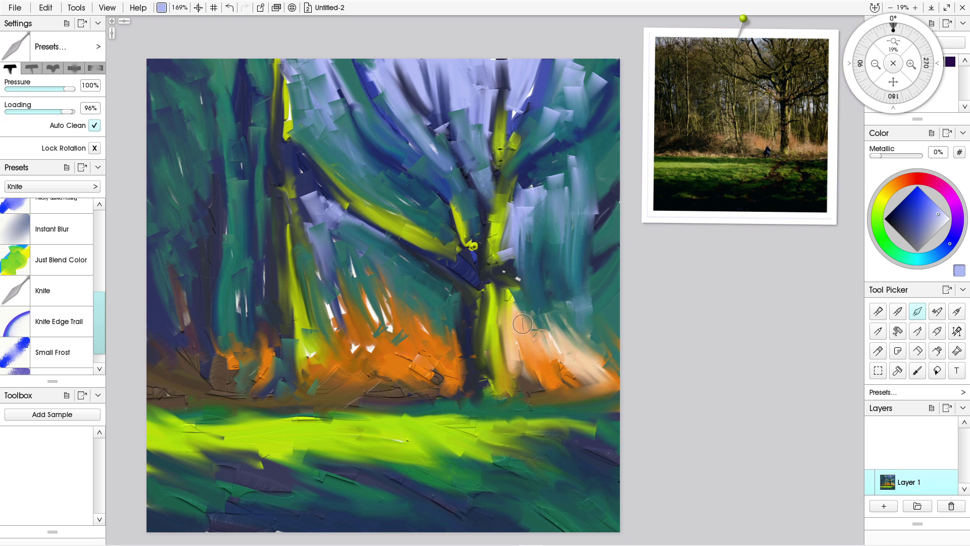
Sample pale peach and lay knife strokes over the right-hand undergrowth and up the main trunk's right edge.
mouse_move(586, 359)
mouse_down()
mouse_move(579, 381)
mouse_move(607, 374)
mouse_move(620, 383)
mouse_move(592, 375)
mouse_move(598, 349)
mouse_move(619, 354)
mouse_move(604, 377)
mouse_move(619, 339)
mouse_move(587, 329)
mouse_move(610, 387)
mouse_up()
alt+click(576, 362)
mouse_move(581, 338)
mouse_down()
mouse_move(592, 371)
mouse_move(575, 380)
mouse_up()
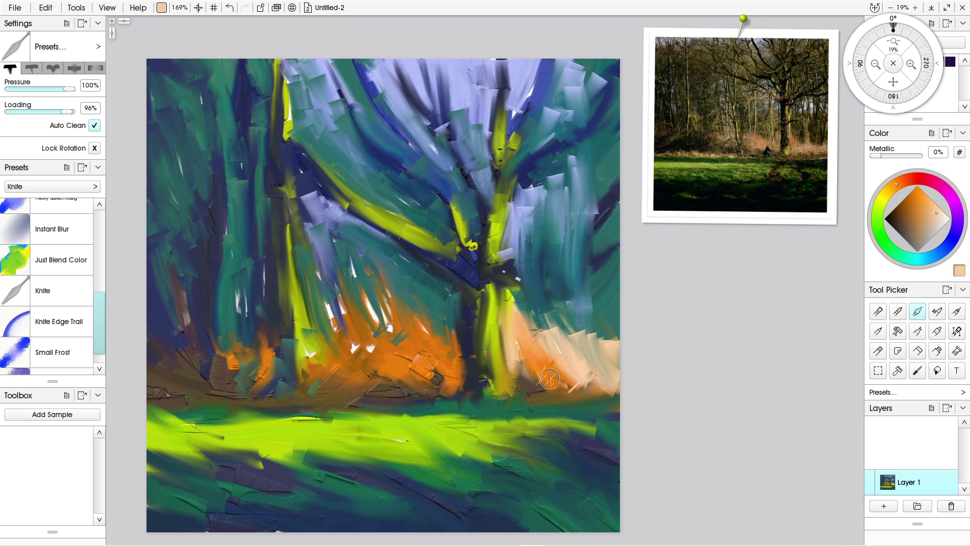
click(32, 68)
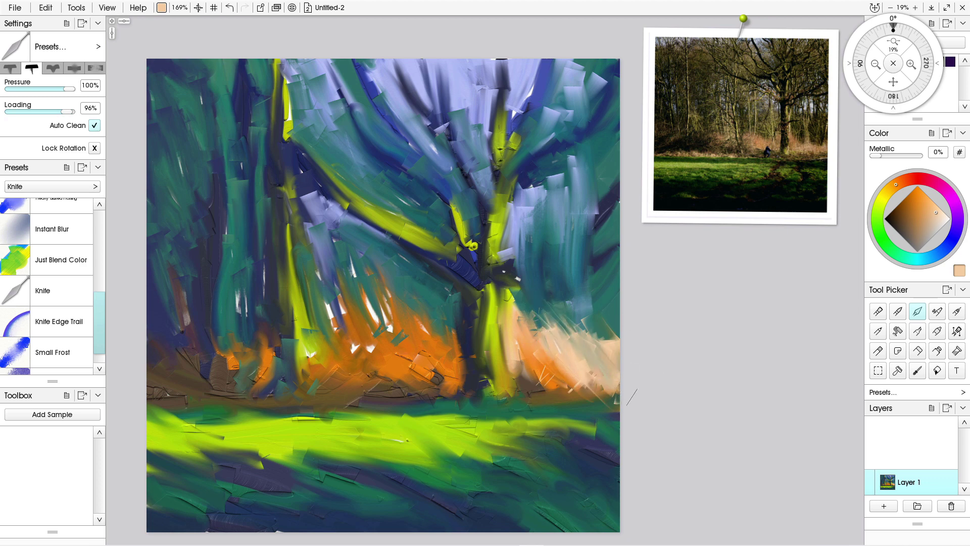
click(10, 68)
mouse_move(508, 311)
mouse_down()
mouse_move(511, 280)
mouse_move(526, 331)
mouse_up()
drag(512, 285, 523, 339)
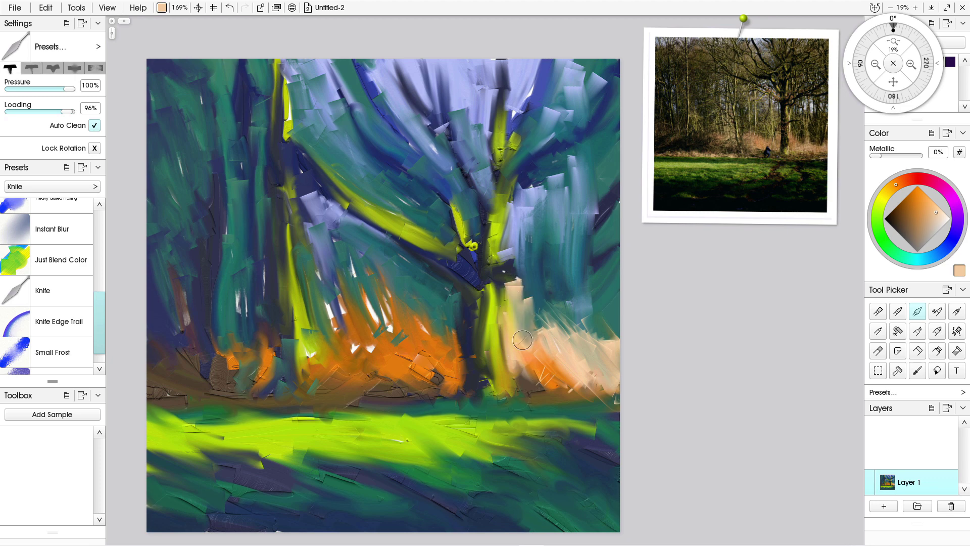
Sample dark blue-teal and paint it down the main trunk's right edge over the peach, narrowing the trunk.
alt+click(526, 277)
drag(529, 278, 525, 337)
drag(517, 279, 517, 323)
mouse_move(517, 280)
mouse_down()
mouse_move(521, 329)
mouse_move(512, 248)
mouse_move(511, 339)
mouse_up()
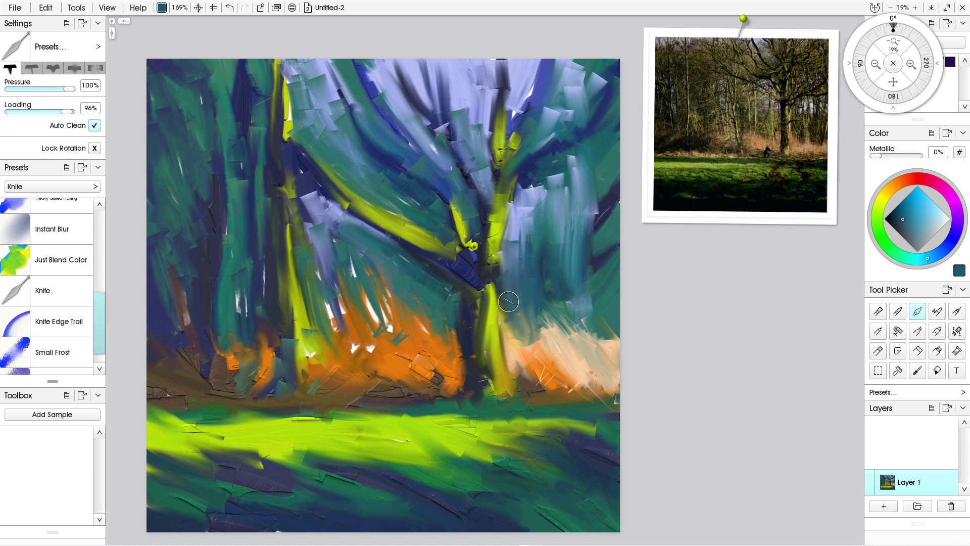
mouse_move(508, 302)
mouse_down()
mouse_move(513, 349)
mouse_move(509, 327)
mouse_up()
mouse_move(511, 351)
mouse_down()
mouse_move(512, 337)
mouse_move(530, 335)
mouse_up()
drag(505, 297, 504, 343)
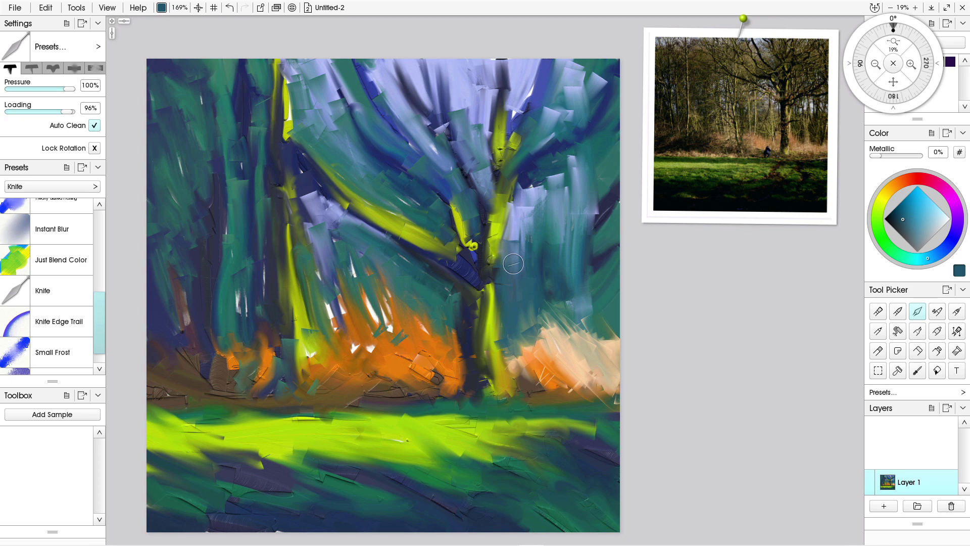
Trim the main trunk's left edge below the fork with dark blue-teal knife strokes blending toward the orange undergrowth.
drag(457, 295, 461, 341)
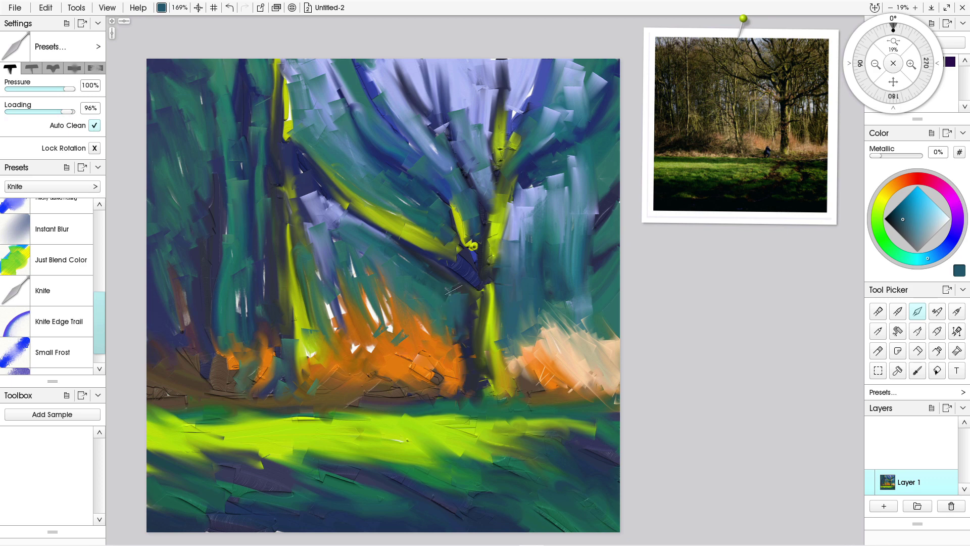
drag(454, 290, 460, 332)
mouse_move(455, 286)
mouse_down()
mouse_move(458, 344)
mouse_move(433, 337)
mouse_up()
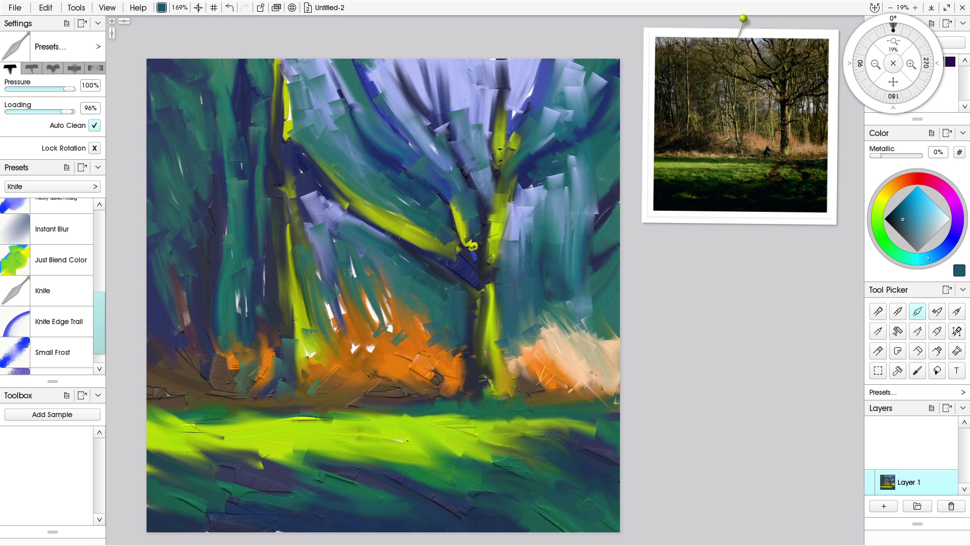
Sample pale peach and lay short vertical knife strokes over the undergrowth on both sides of the main trunk.
alt+click(557, 368)
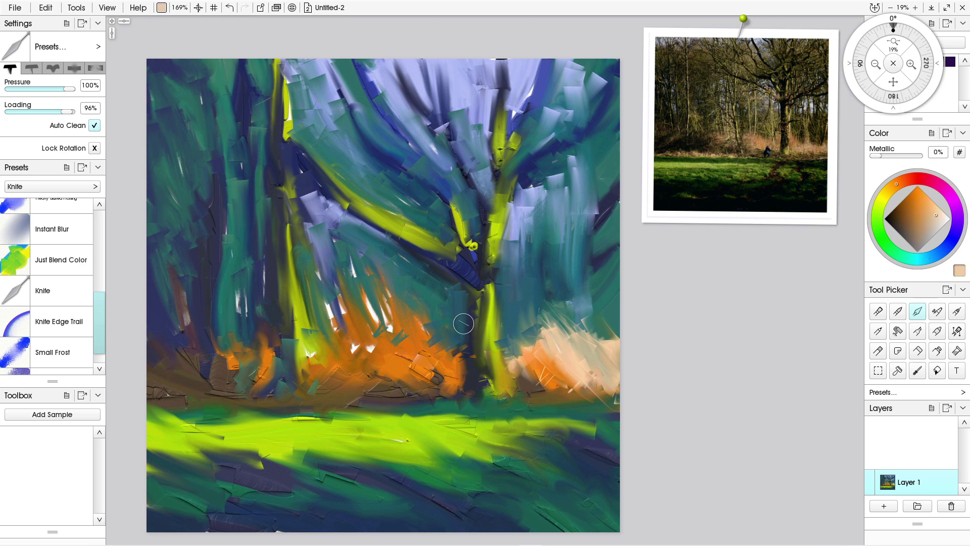
mouse_move(462, 321)
mouse_down()
mouse_move(445, 349)
mouse_move(467, 328)
mouse_move(462, 318)
mouse_move(463, 365)
mouse_up()
mouse_move(466, 318)
mouse_down()
mouse_move(433, 356)
mouse_move(420, 348)
mouse_move(425, 323)
mouse_move(420, 352)
mouse_move(433, 330)
mouse_move(420, 318)
mouse_move(420, 301)
mouse_move(417, 327)
mouse_move(419, 294)
mouse_move(425, 345)
mouse_move(433, 300)
mouse_move(436, 340)
mouse_move(443, 311)
mouse_move(448, 347)
mouse_move(455, 313)
mouse_move(443, 354)
mouse_move(397, 332)
mouse_move(397, 346)
mouse_move(387, 346)
mouse_move(398, 322)
mouse_move(398, 353)
mouse_move(382, 312)
mouse_move(357, 348)
mouse_up()
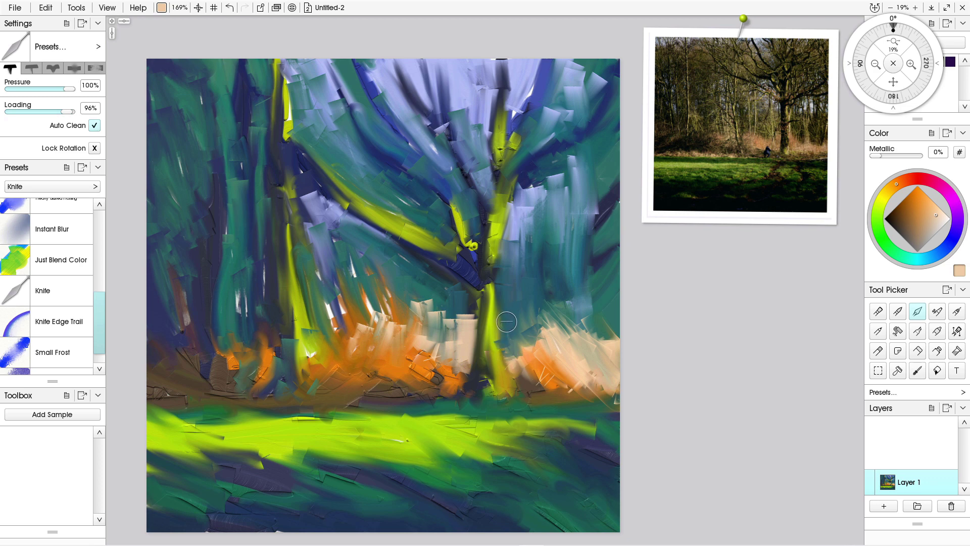
mouse_move(506, 322)
mouse_down()
mouse_move(516, 389)
mouse_move(516, 348)
mouse_up()
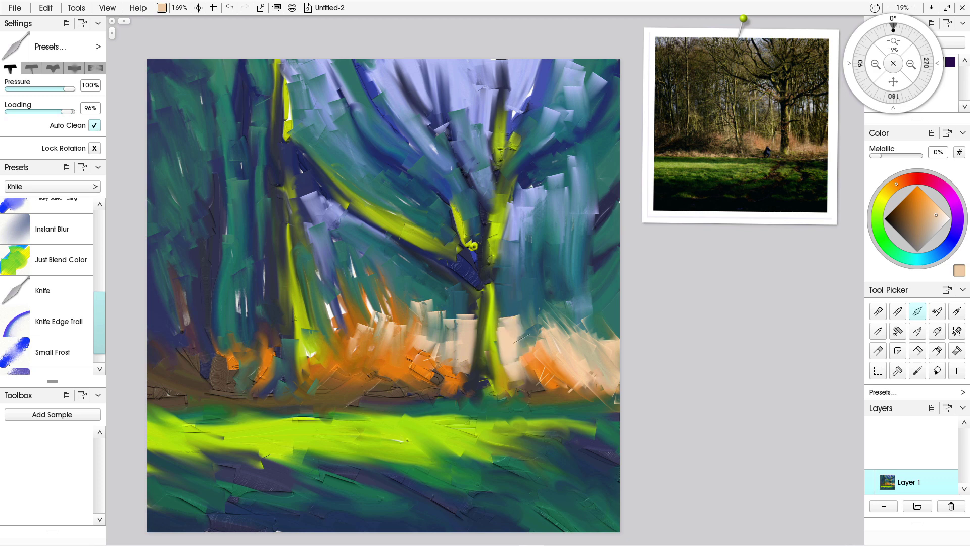
mouse_move(508, 298)
mouse_down()
mouse_move(505, 366)
mouse_move(522, 373)
mouse_up()
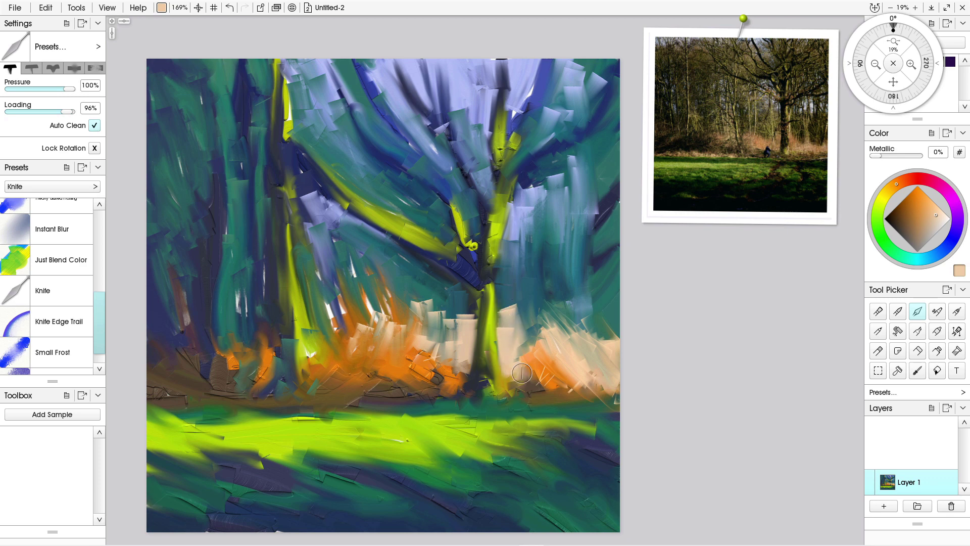
mouse_move(528, 327)
mouse_down()
mouse_move(526, 356)
mouse_move(549, 374)
mouse_move(515, 344)
mouse_move(526, 374)
mouse_move(509, 364)
mouse_move(507, 336)
mouse_move(511, 389)
mouse_move(555, 365)
mouse_move(571, 334)
mouse_move(559, 356)
mouse_move(586, 349)
mouse_move(594, 329)
mouse_up()
Sample orange from the right-hand undergrowth and work it into the pale peach strokes right of the main trunk.
alt+click(552, 370)
drag(591, 362, 616, 348)
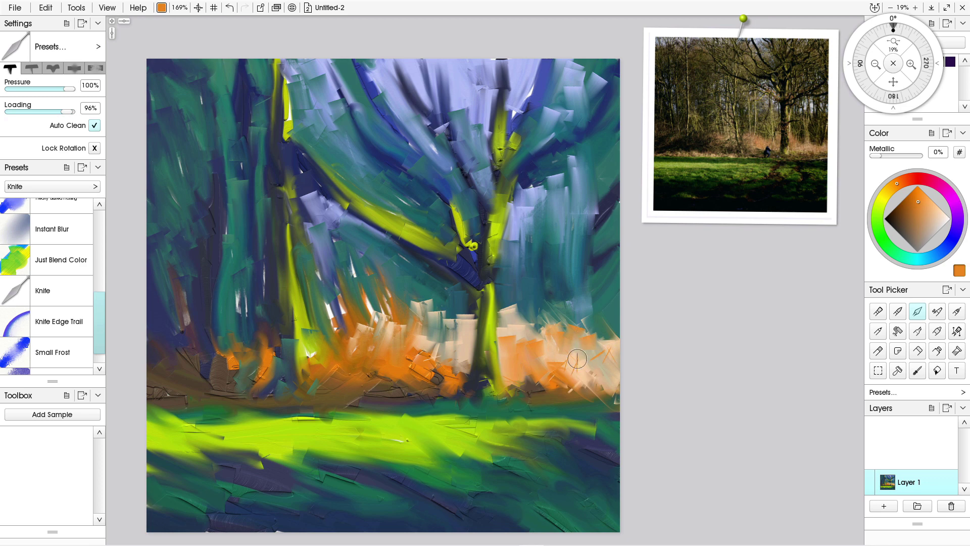
drag(520, 316, 544, 348)
drag(542, 356, 569, 349)
drag(578, 368, 574, 352)
Cover the white gaps in the undergrowth between the third background trunk and the main tree with muted orange strokes.
mouse_move(379, 338)
mouse_down()
mouse_move(379, 383)
mouse_move(374, 316)
mouse_up()
drag(357, 349, 331, 299)
mouse_move(335, 332)
mouse_down()
mouse_move(341, 292)
mouse_move(331, 308)
mouse_move(372, 285)
mouse_up()
mouse_move(377, 328)
mouse_down()
mouse_move(389, 291)
mouse_move(397, 315)
mouse_up()
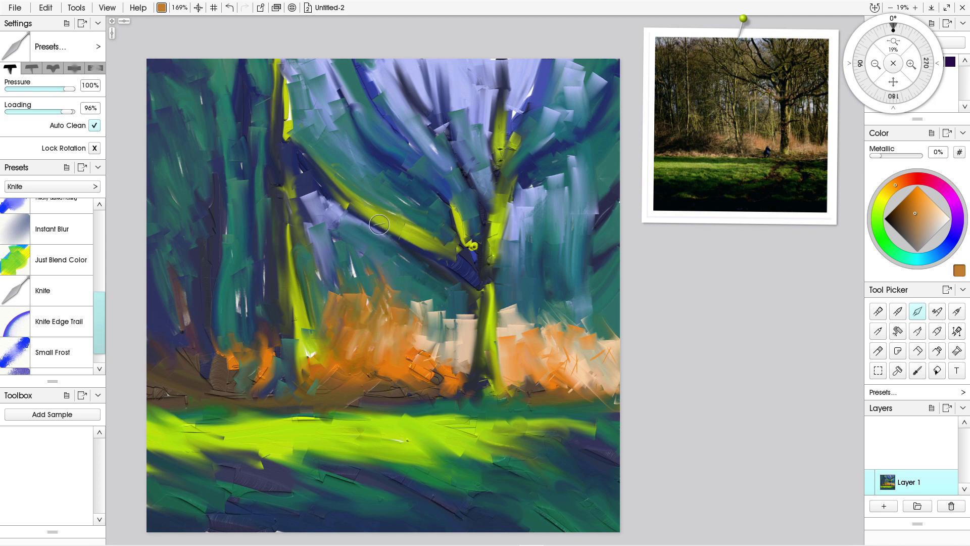
Add orange-brown knife strokes along the main tree's left branch and fork and through the foliage right of the trunk.
drag(379, 224, 429, 255)
drag(357, 208, 480, 280)
mouse_move(559, 107)
mouse_down()
mouse_move(536, 151)
mouse_move(564, 147)
mouse_up()
drag(533, 176, 530, 188)
drag(557, 172, 547, 183)
mouse_move(576, 151)
mouse_down()
mouse_move(539, 185)
mouse_move(574, 150)
mouse_move(567, 205)
mouse_move(599, 181)
mouse_move(598, 197)
mouse_move(554, 251)
mouse_up()
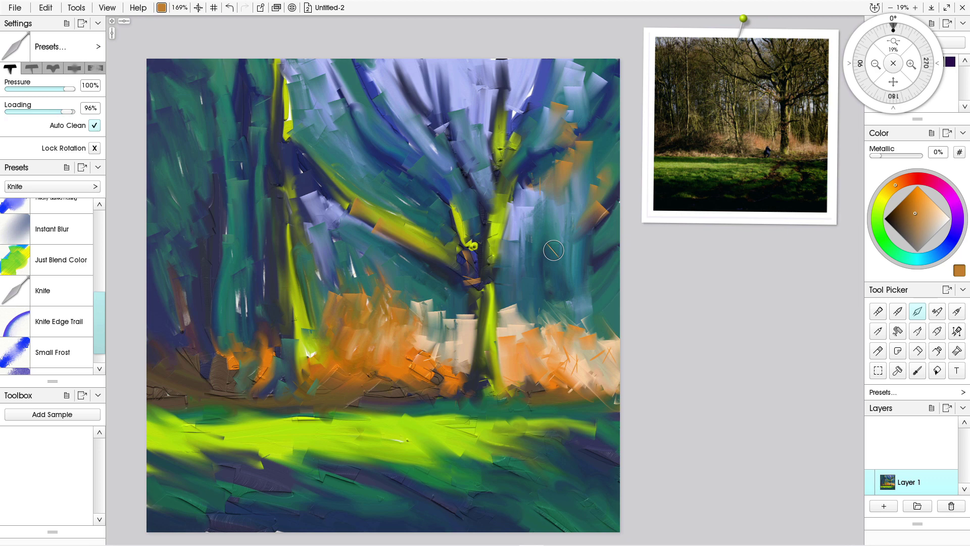
Sample light blue from the sky and fill the area above the left branch up to the fork with knife strokes.
drag(419, 129, 413, 140)
mouse_move(404, 215)
mouse_down()
mouse_move(407, 143)
mouse_move(400, 216)
mouse_move(393, 206)
mouse_move(437, 233)
mouse_move(384, 203)
mouse_move(439, 234)
mouse_up()
alt+click(406, 142)
mouse_move(376, 199)
mouse_down()
mouse_move(437, 232)
mouse_move(391, 213)
mouse_move(417, 165)
mouse_move(439, 241)
mouse_move(414, 226)
mouse_move(452, 246)
mouse_move(438, 211)
mouse_move(453, 242)
mouse_up()
mouse_move(412, 209)
mouse_down()
mouse_move(435, 218)
mouse_move(394, 196)
mouse_up()
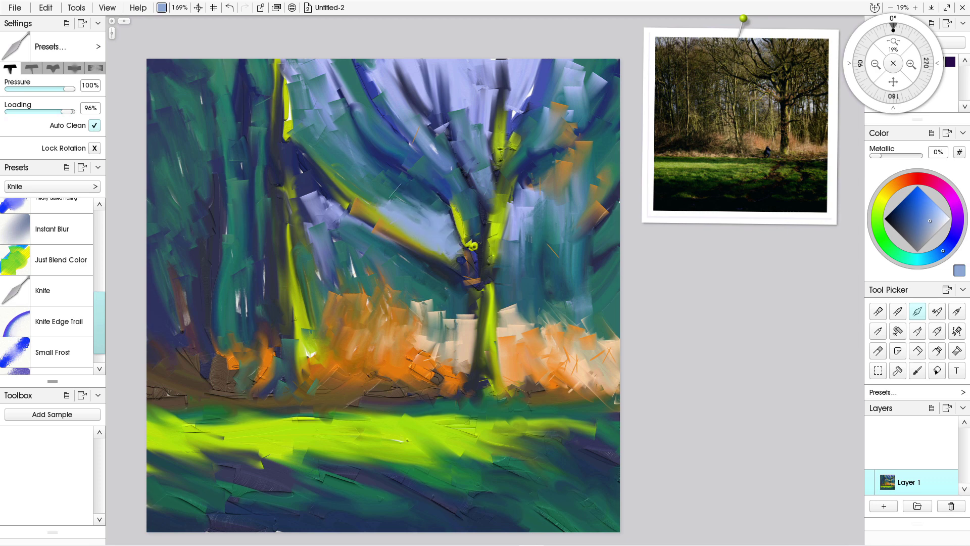
mouse_move(446, 225)
mouse_down()
mouse_move(420, 194)
mouse_move(373, 183)
mouse_up()
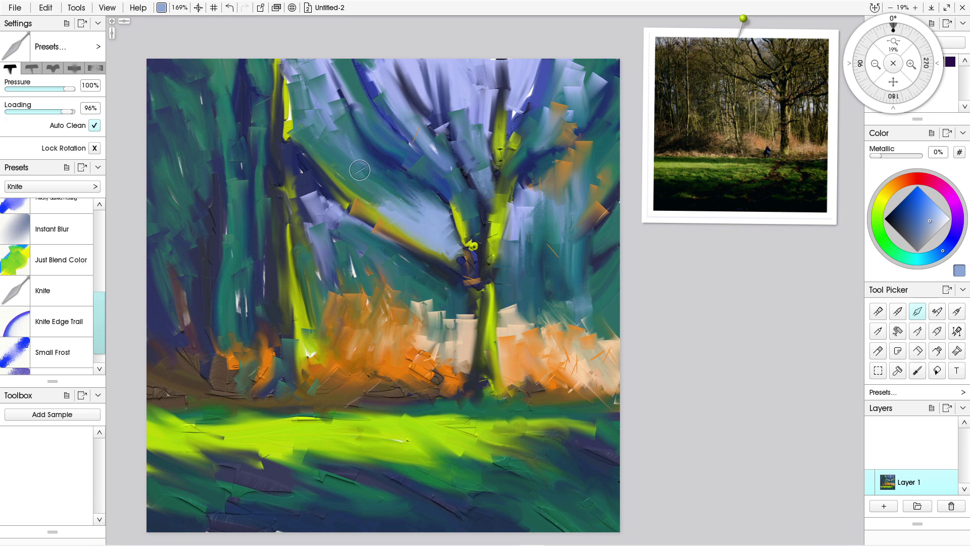
drag(416, 224, 357, 188)
mouse_move(455, 217)
mouse_down()
mouse_move(477, 253)
mouse_move(450, 177)
mouse_move(480, 260)
mouse_move(457, 187)
mouse_up()
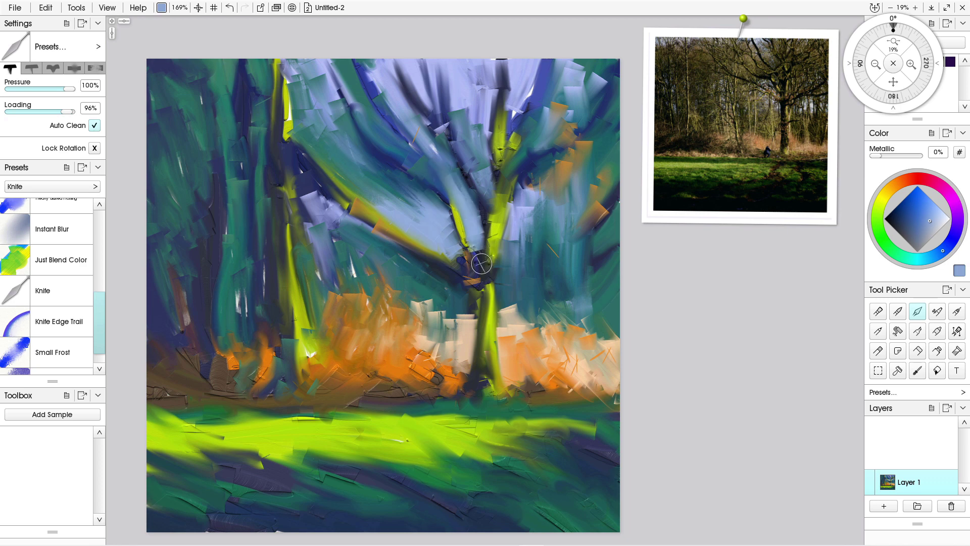
Extend the light blue below the left branch and across its middle with vertical knife strokes.
mouse_move(481, 263)
mouse_down()
mouse_move(400, 265)
mouse_move(403, 252)
mouse_move(446, 279)
mouse_move(377, 236)
mouse_move(437, 278)
mouse_move(353, 224)
mouse_move(411, 281)
mouse_move(408, 265)
mouse_move(444, 276)
mouse_move(448, 296)
mouse_move(442, 279)
mouse_move(458, 284)
mouse_move(466, 313)
mouse_up()
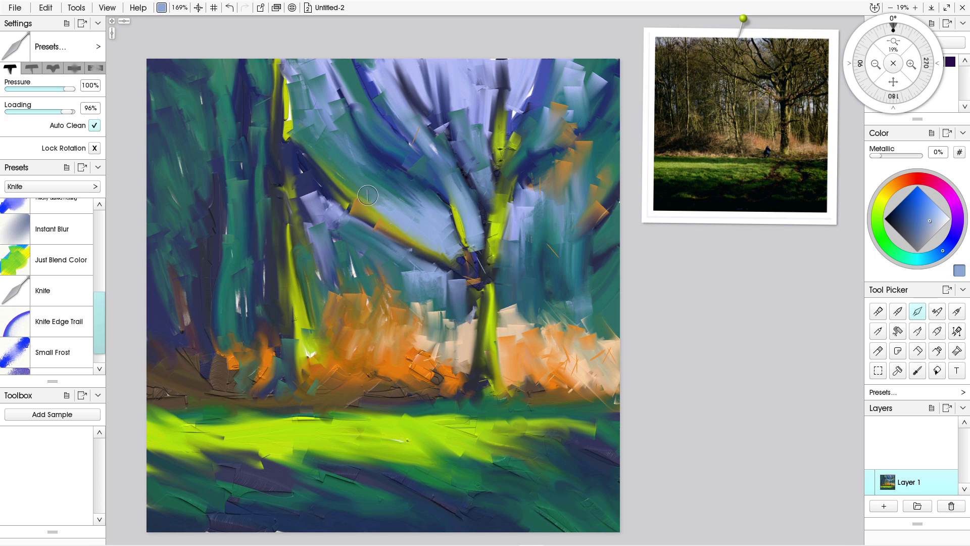
mouse_move(408, 251)
mouse_down()
mouse_move(410, 288)
mouse_move(429, 268)
mouse_up()
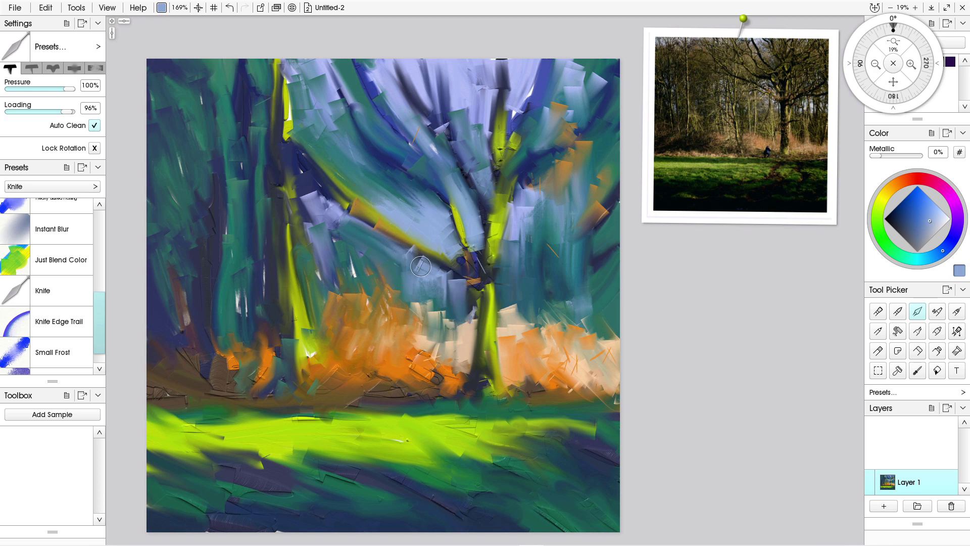
mouse_move(399, 186)
mouse_down()
mouse_move(413, 237)
mouse_move(404, 283)
mouse_move(385, 217)
mouse_move(383, 313)
mouse_up()
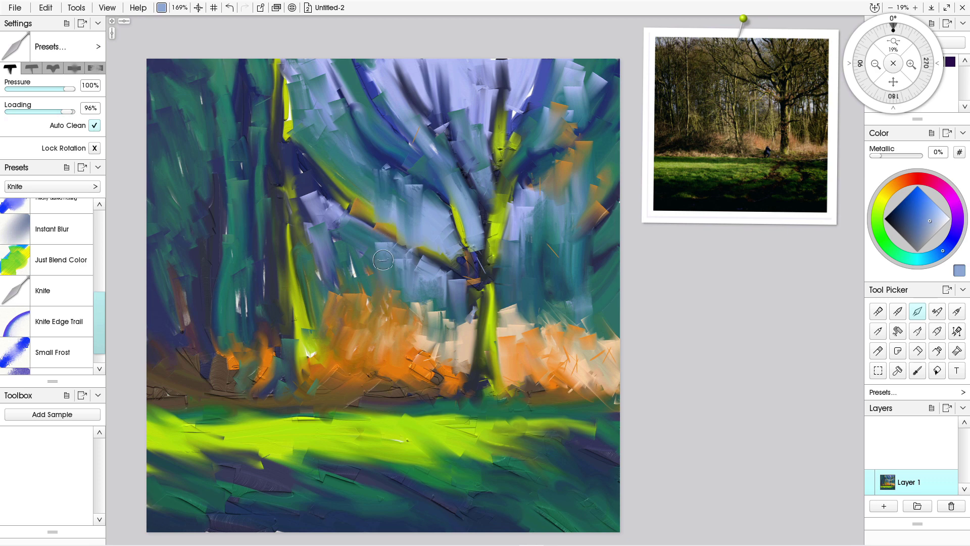
mouse_move(384, 254)
mouse_down()
mouse_move(385, 319)
mouse_move(380, 237)
mouse_move(392, 306)
mouse_move(399, 245)
mouse_up()
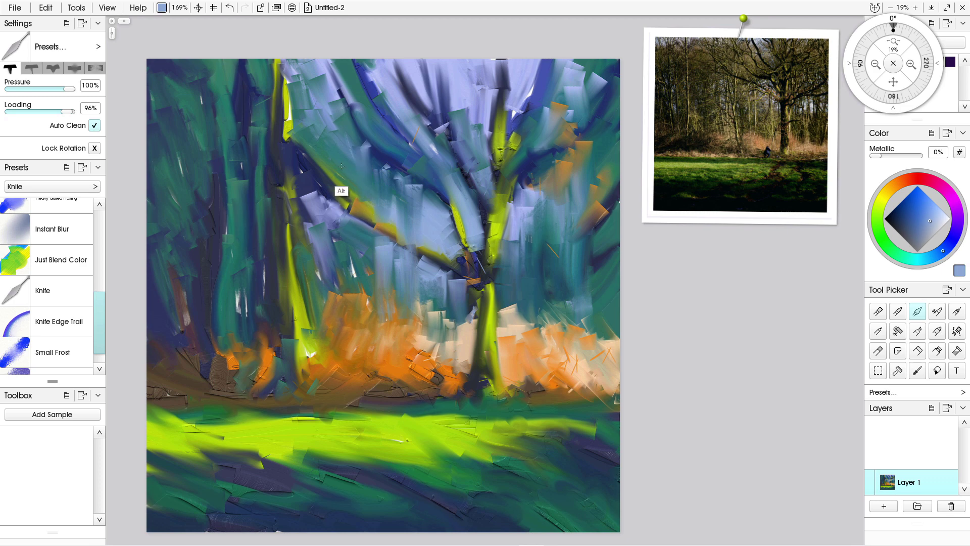
Sample teal and pull long vertical knife strokes across the left branch to break it up and merge it into the background.
alt+click(343, 194)
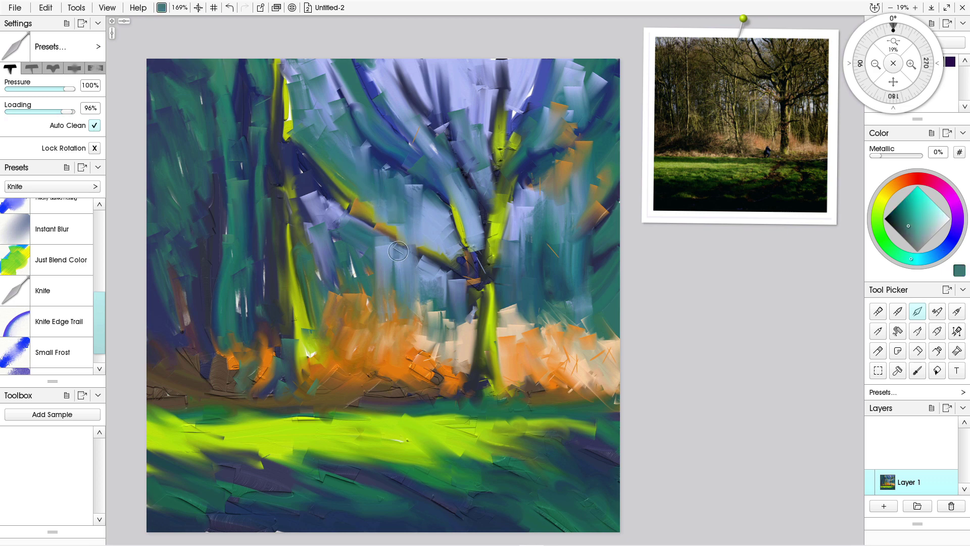
drag(398, 251, 400, 309)
drag(395, 230, 400, 296)
drag(390, 176, 396, 332)
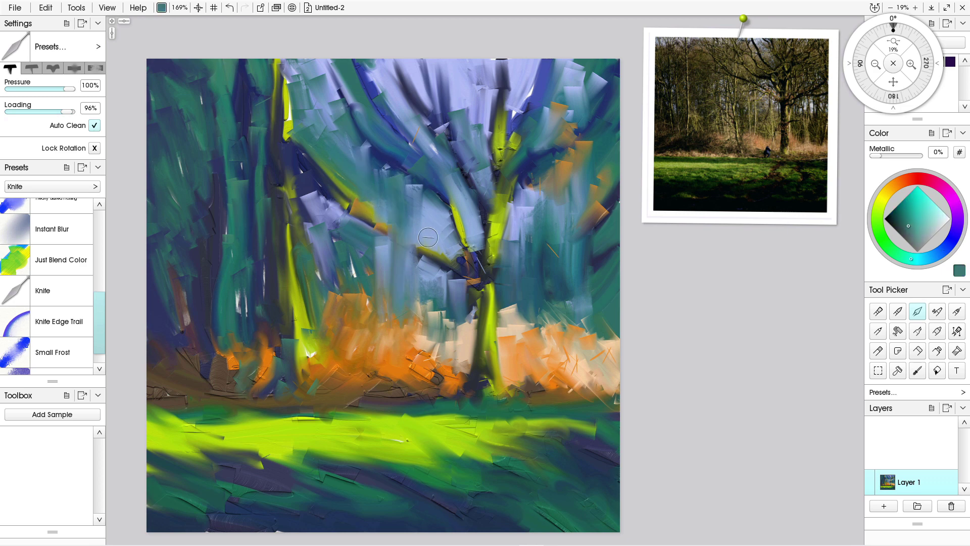
mouse_move(428, 237)
mouse_down()
mouse_move(427, 270)
mouse_move(429, 193)
mouse_up()
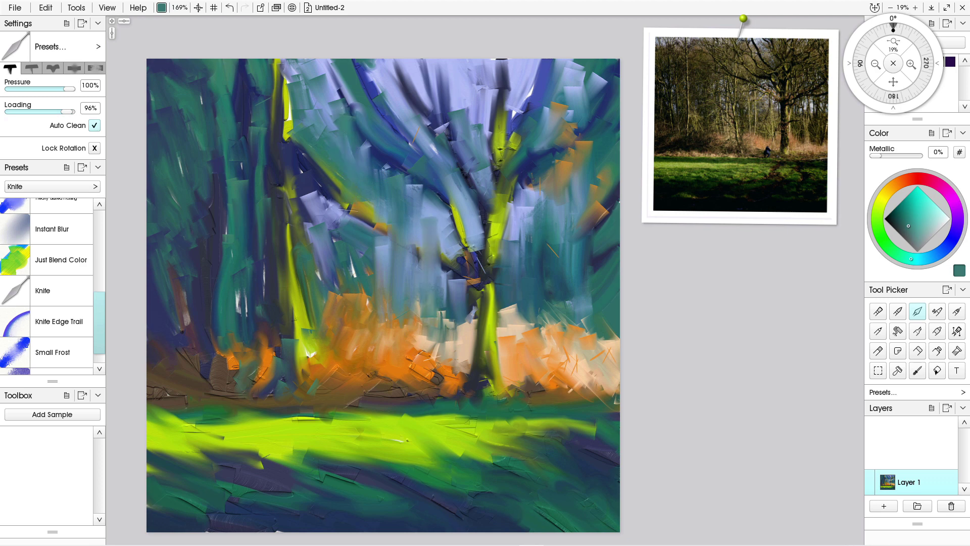
drag(349, 209, 352, 287)
drag(351, 184, 356, 293)
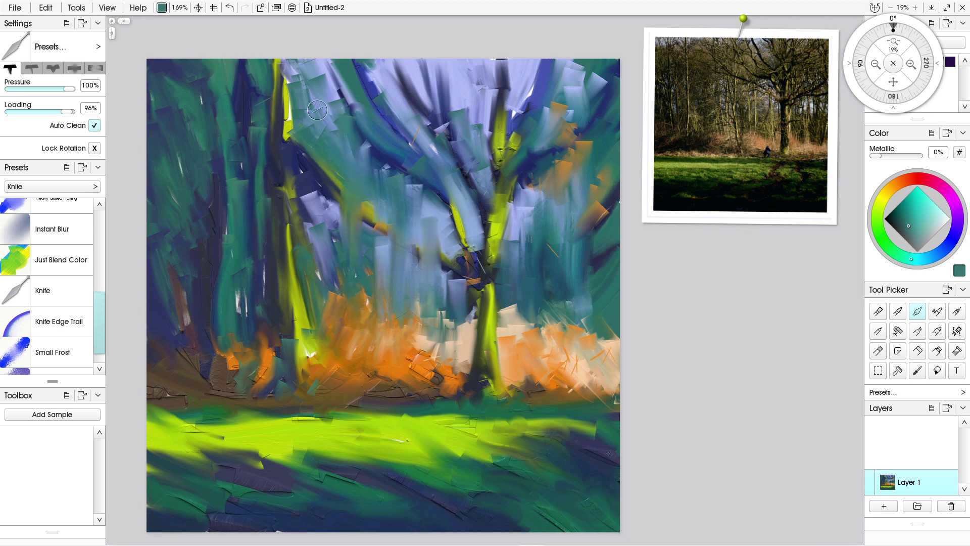
drag(318, 126, 325, 304)
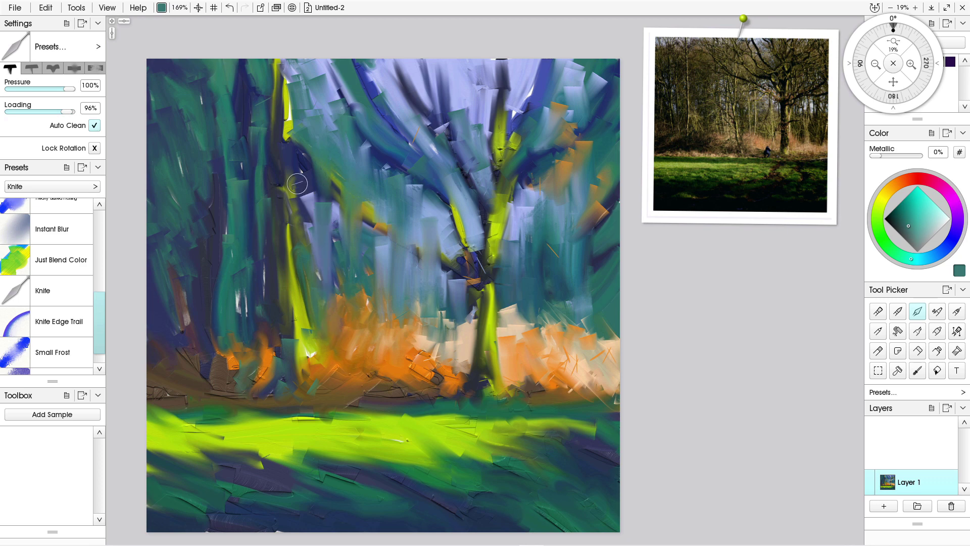
Sample dark navy, reduce the knife to 136%, and lay vertical strokes just right of the yellow-green background trunk.
alt+click(309, 219)
drag(321, 191, 326, 305)
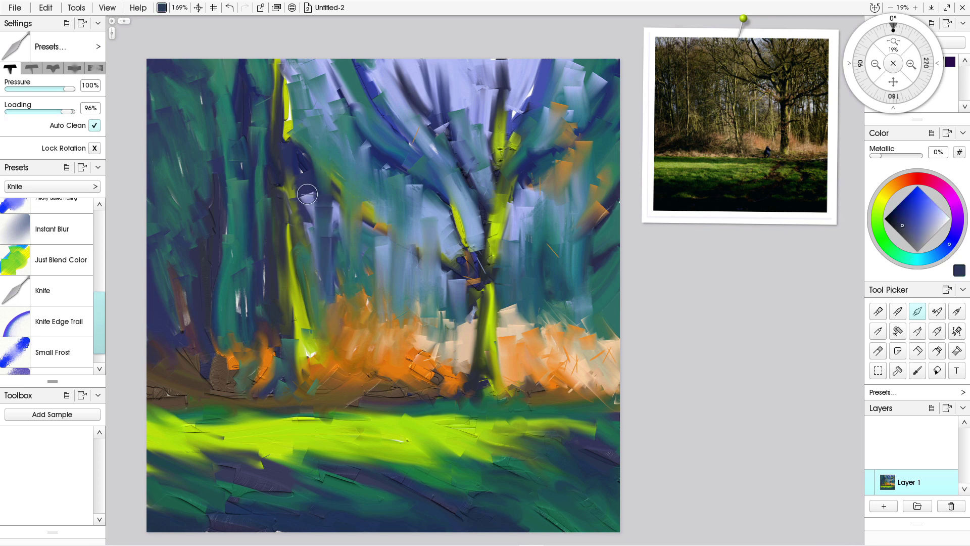
key(bracketleft)
drag(323, 201, 326, 260)
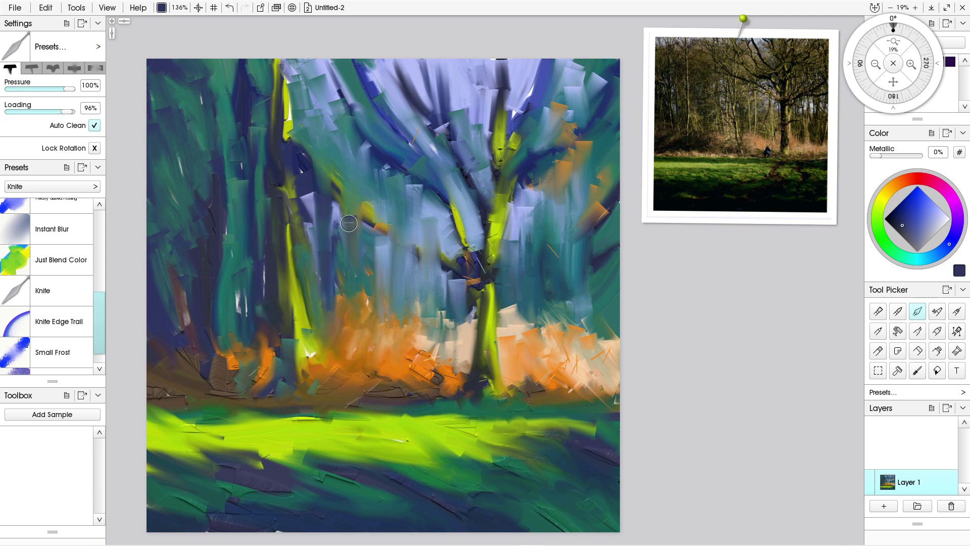
Reduce the knife to 112% and paint narrow navy distant trunks above the orange undergrowth between the two large trees.
key(bracketleft)
key(bracketleft)
key(bracketleft)
drag(350, 222, 359, 287)
drag(351, 253, 357, 294)
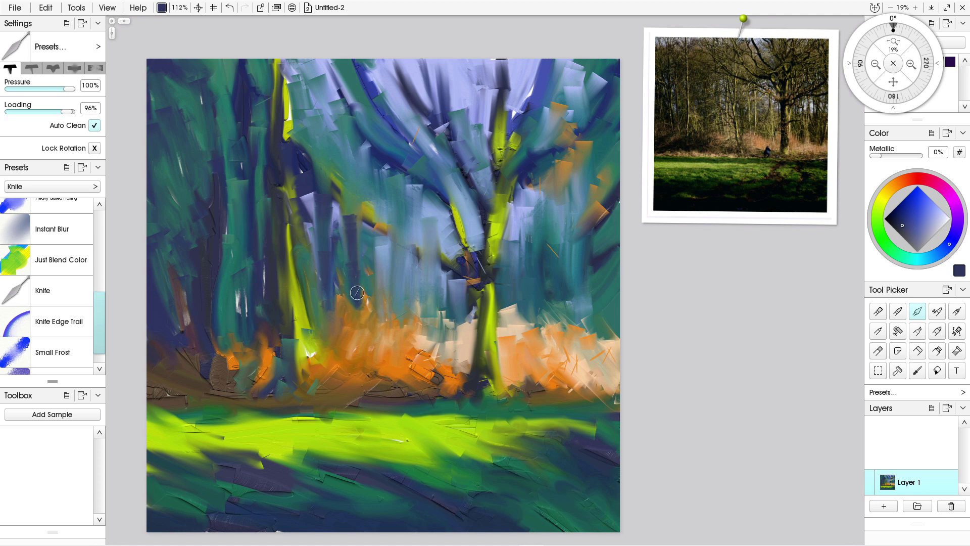
mouse_move(348, 208)
mouse_down()
mouse_move(358, 256)
mouse_move(379, 253)
mouse_move(386, 287)
mouse_up()
drag(380, 238, 387, 344)
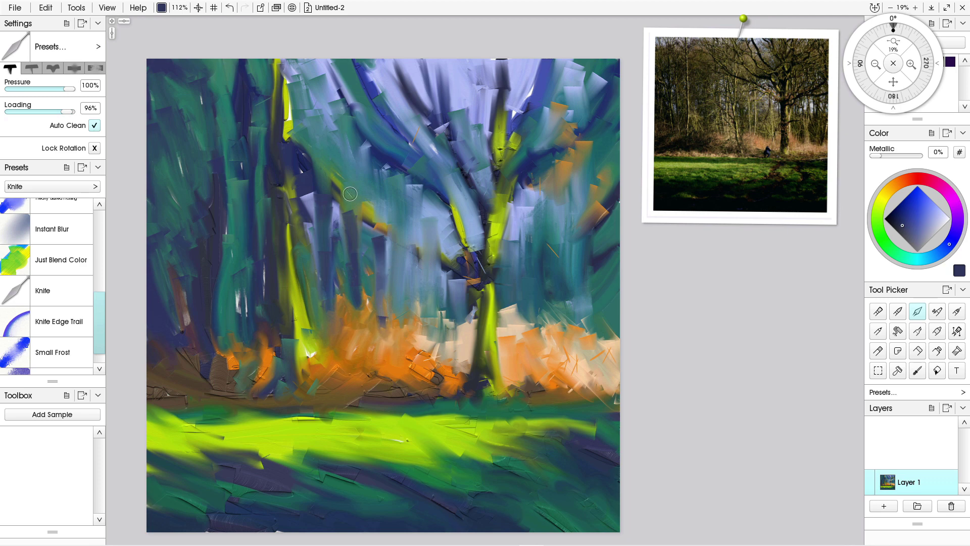
Continue the navy distant trunks upward with thin vertical knife strokes through the teal canopy.
drag(351, 194, 342, 116)
mouse_move(343, 117)
mouse_down()
mouse_move(349, 182)
mouse_move(345, 145)
mouse_up()
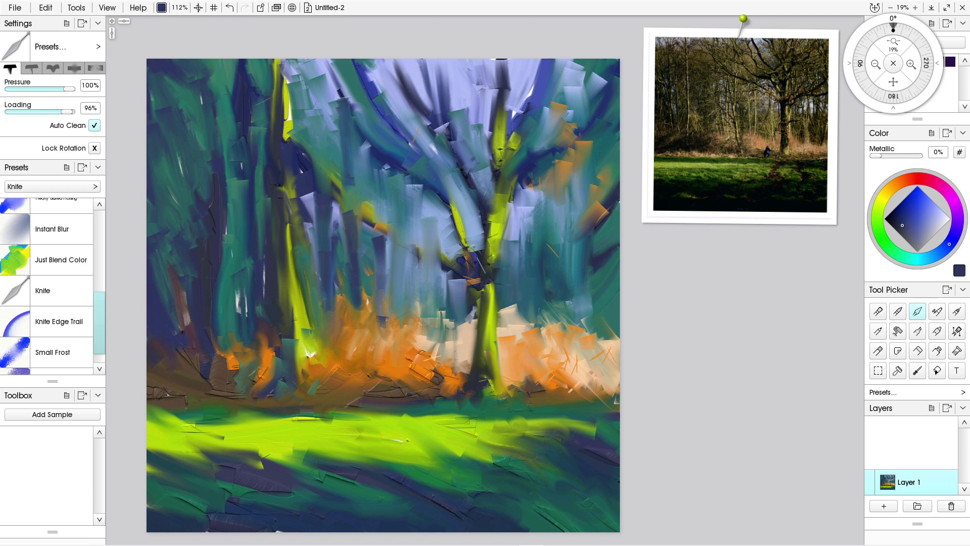
drag(345, 69, 344, 153)
drag(314, 86, 320, 148)
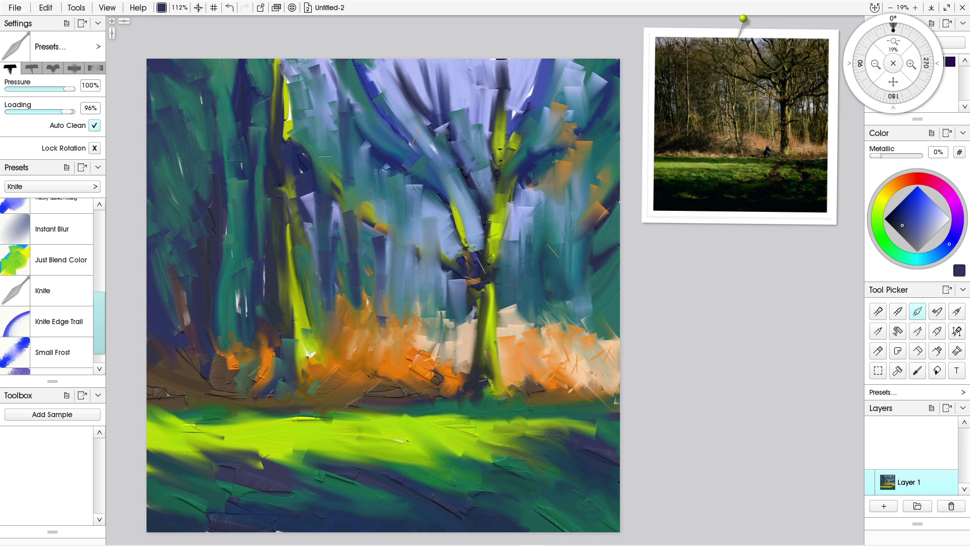
Squeeze thin navy trunk lines between the two large trees using the Tube tool's Hard Squeeze preset at 120% size.
click(937, 351)
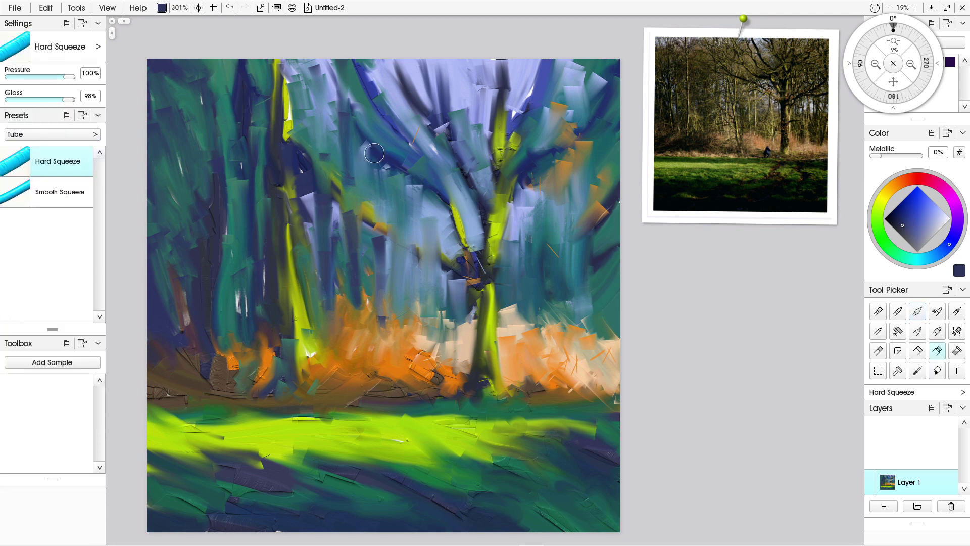
shift+drag(322, 188, 313, 191)
mouse_move(353, 221)
mouse_down()
mouse_move(357, 268)
mouse_move(385, 315)
mouse_up()
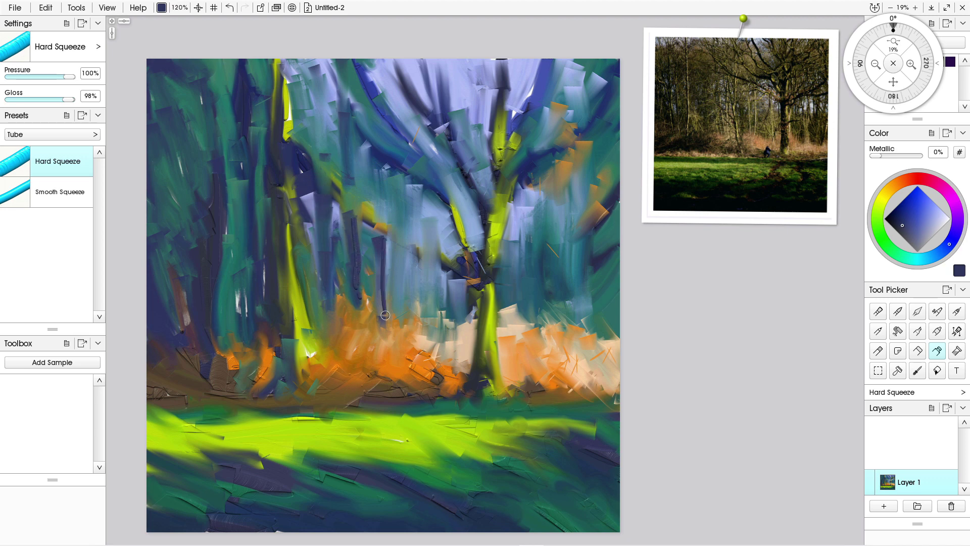
drag(380, 252, 380, 324)
drag(383, 165, 381, 219)
drag(344, 116, 348, 190)
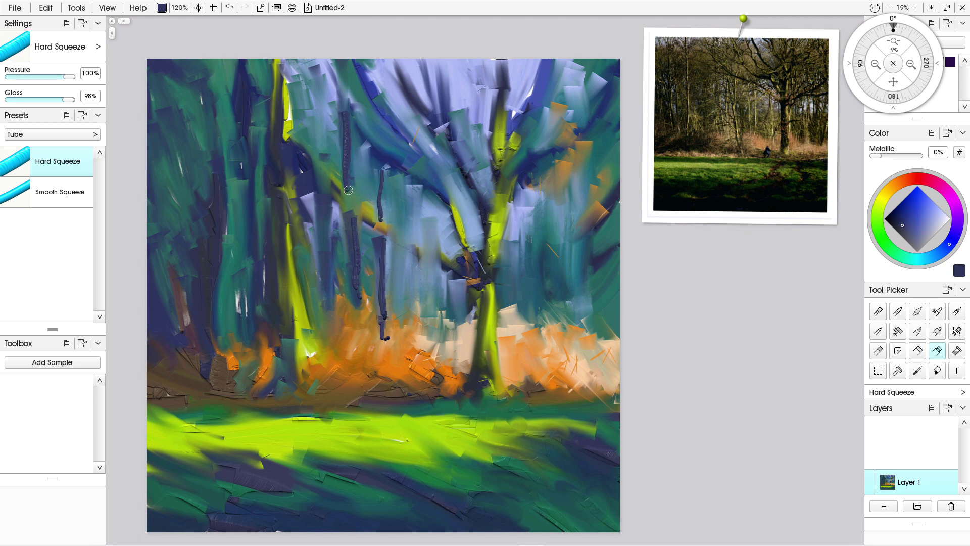
mouse_move(340, 59)
mouse_down()
mouse_move(345, 95)
mouse_move(324, 118)
mouse_move(327, 164)
mouse_up()
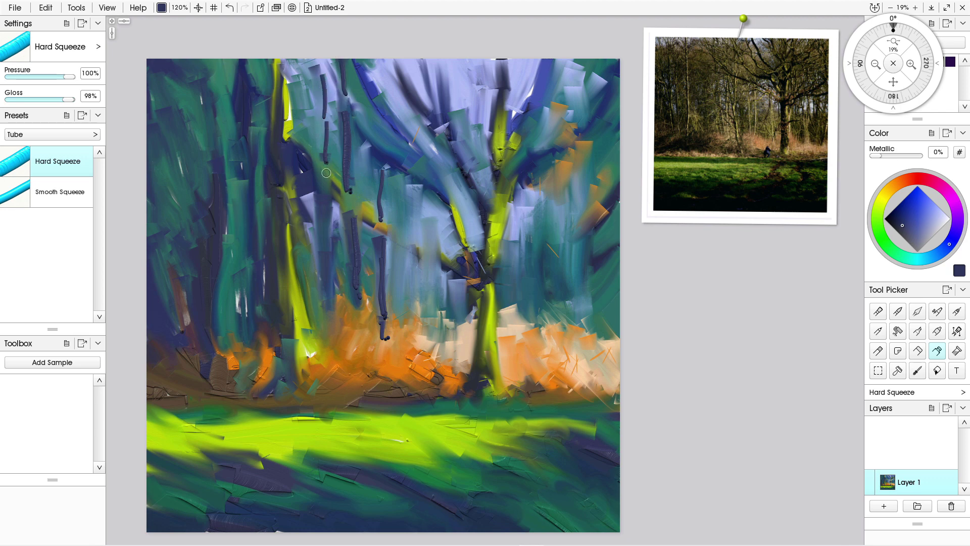
drag(326, 234, 328, 259)
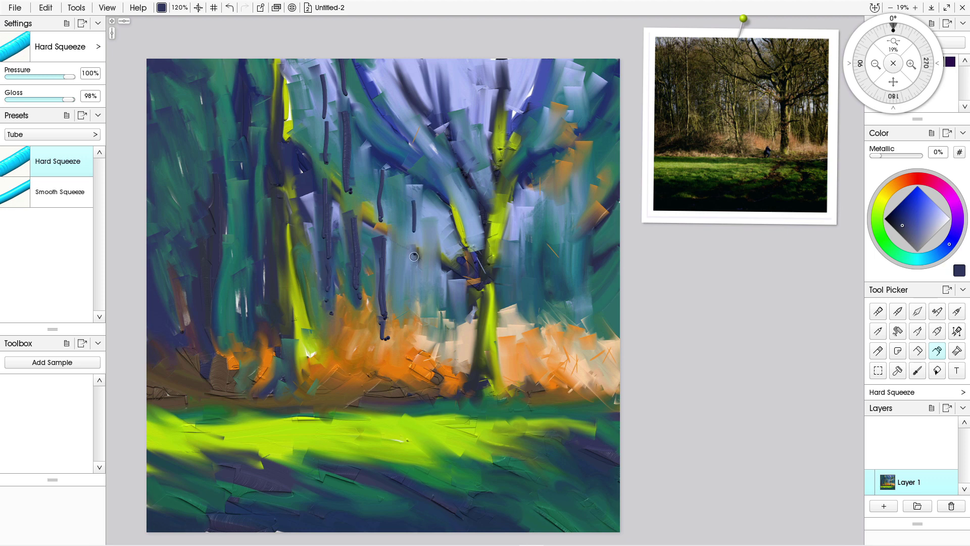
drag(416, 252, 417, 327)
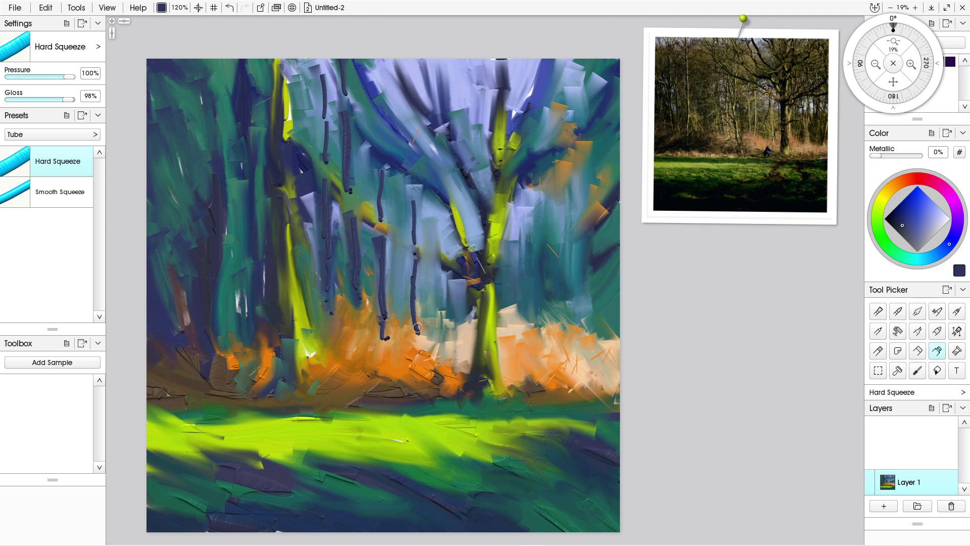
Sample pale peach and squeeze highlight lines along the thin navy trunks, plus one full-height trunk left of the yellow-green trunk.
alt+click(451, 331)
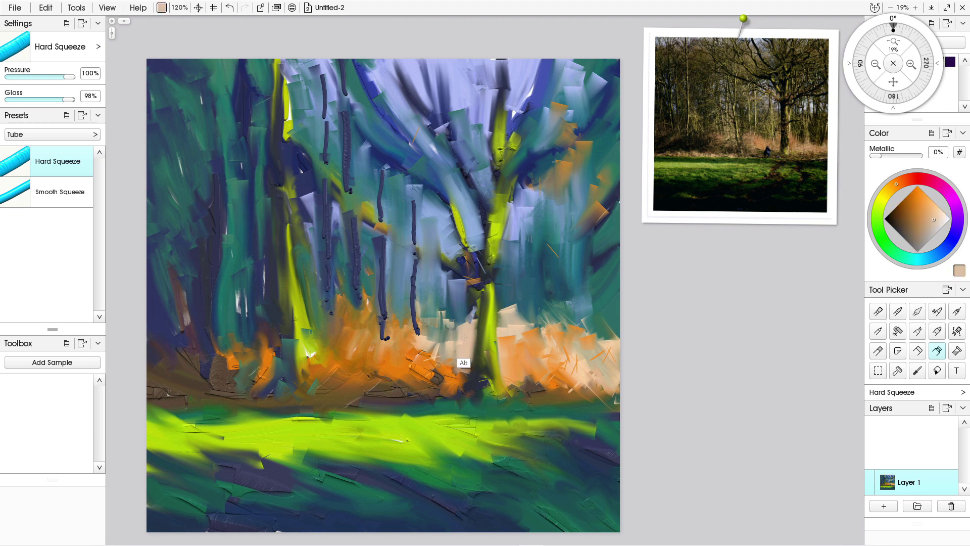
drag(420, 257, 423, 328)
mouse_move(416, 197)
mouse_down()
mouse_move(417, 243)
mouse_move(386, 284)
mouse_move(389, 330)
mouse_up()
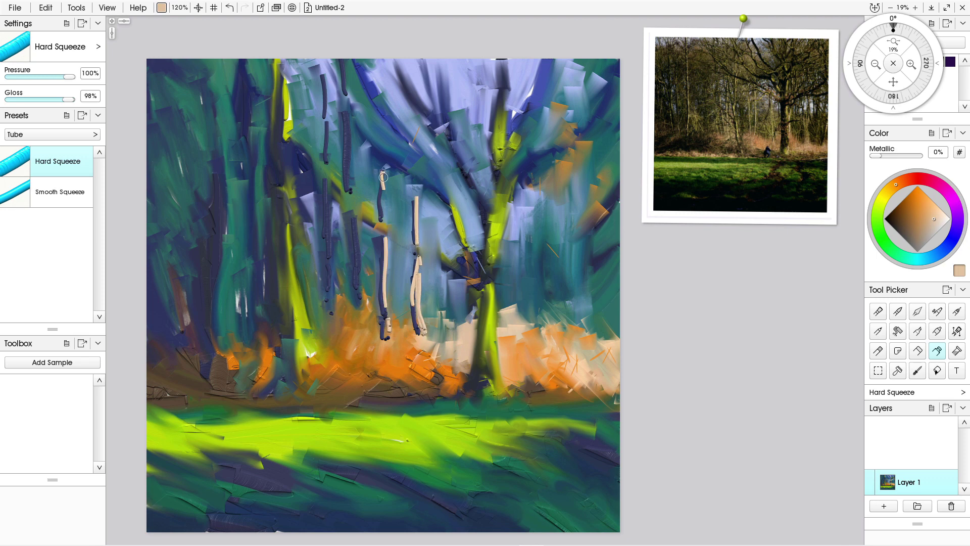
drag(384, 177, 384, 222)
drag(350, 152, 355, 250)
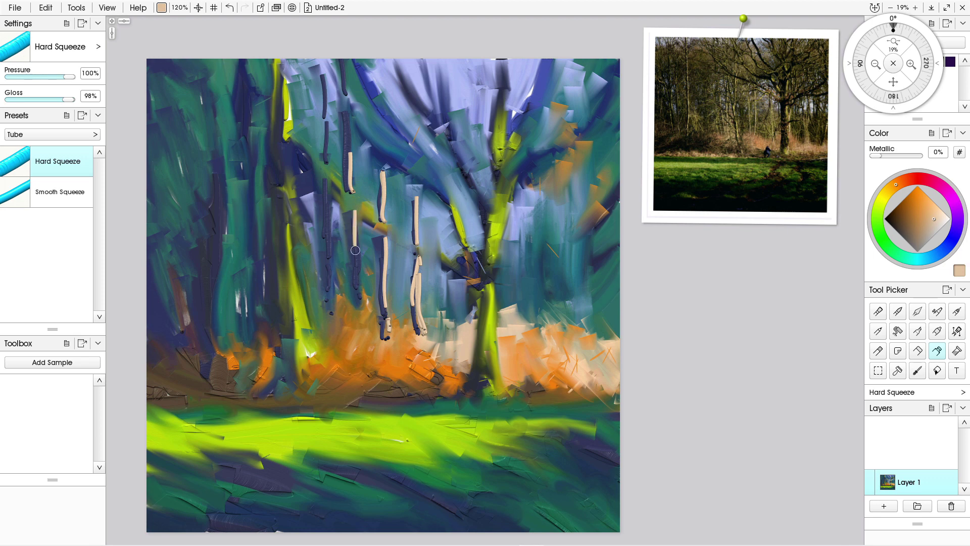
drag(362, 289, 359, 289)
drag(333, 208, 346, 309)
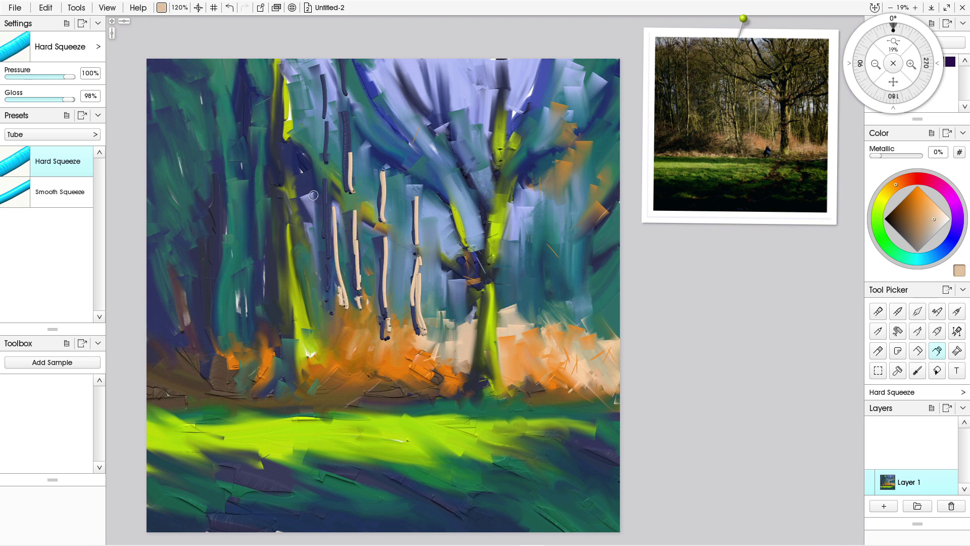
drag(314, 189, 315, 241)
drag(229, 57, 246, 375)
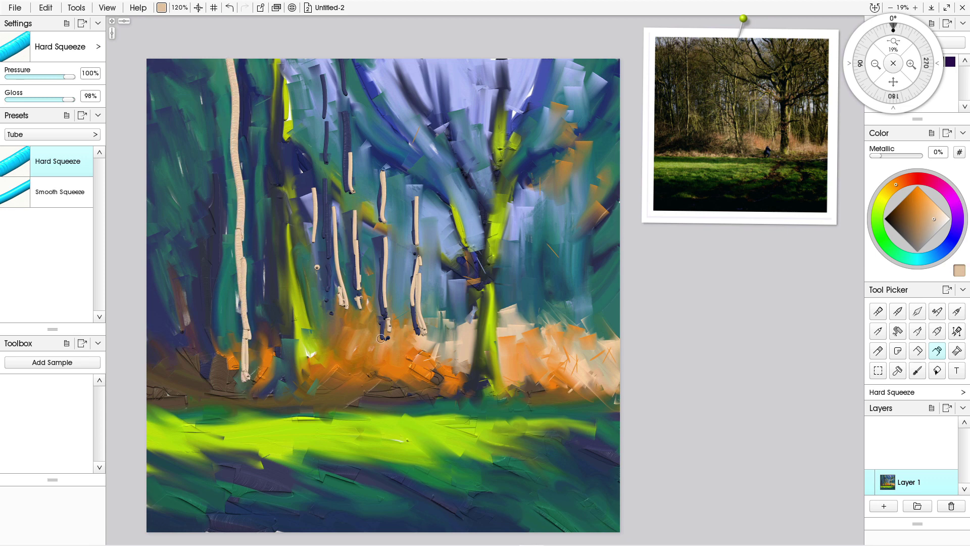
Squeeze pale peach highlight lines down the main trunk and onto its upper and right-hand forks.
drag(491, 259, 496, 379)
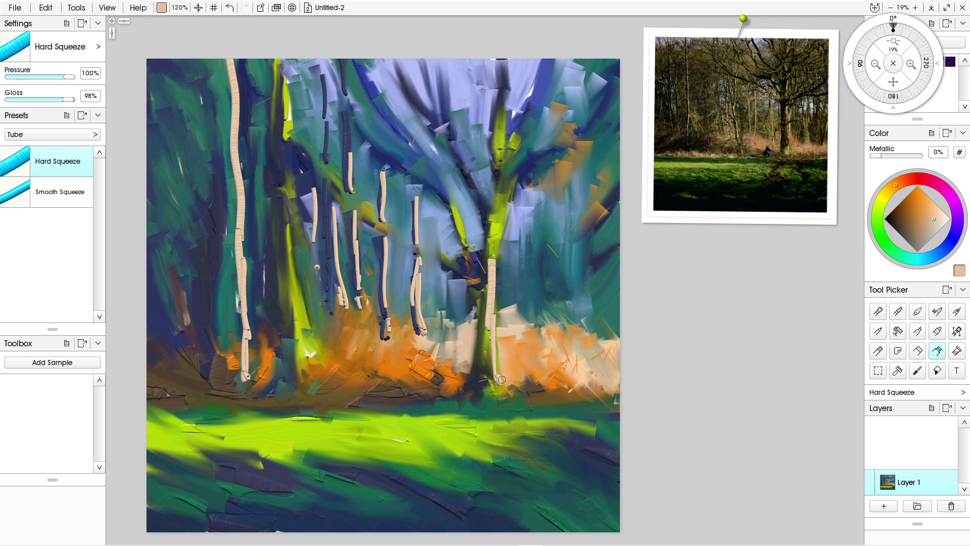
drag(500, 151, 503, 215)
drag(512, 204, 494, 286)
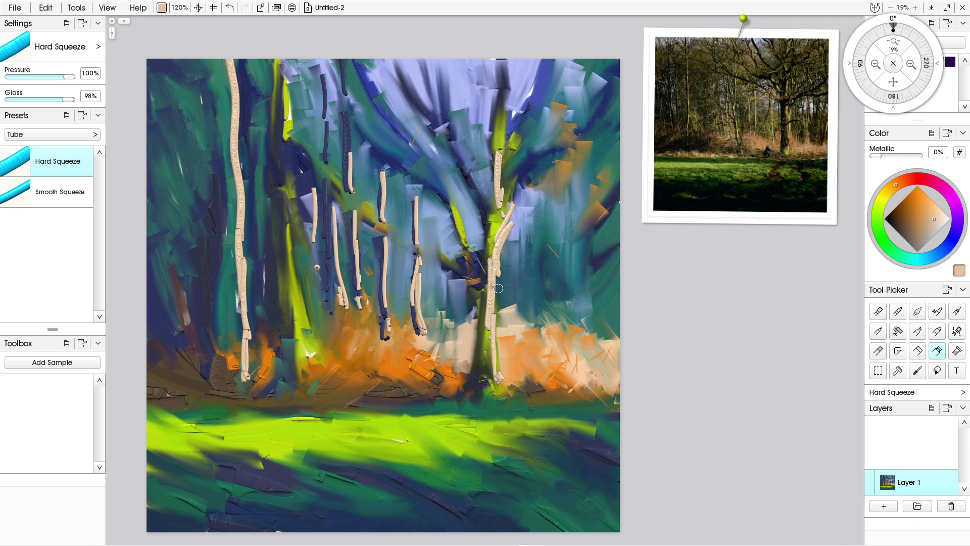
Switch to the Knife's second blade shape at 8% loading and smear the peach paint down the main trunk.
key(k)
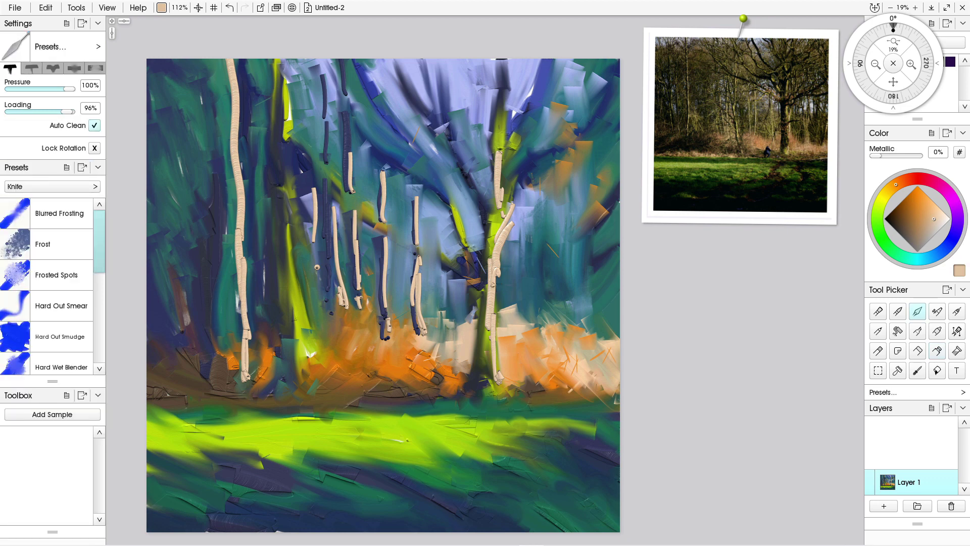
click(31, 68)
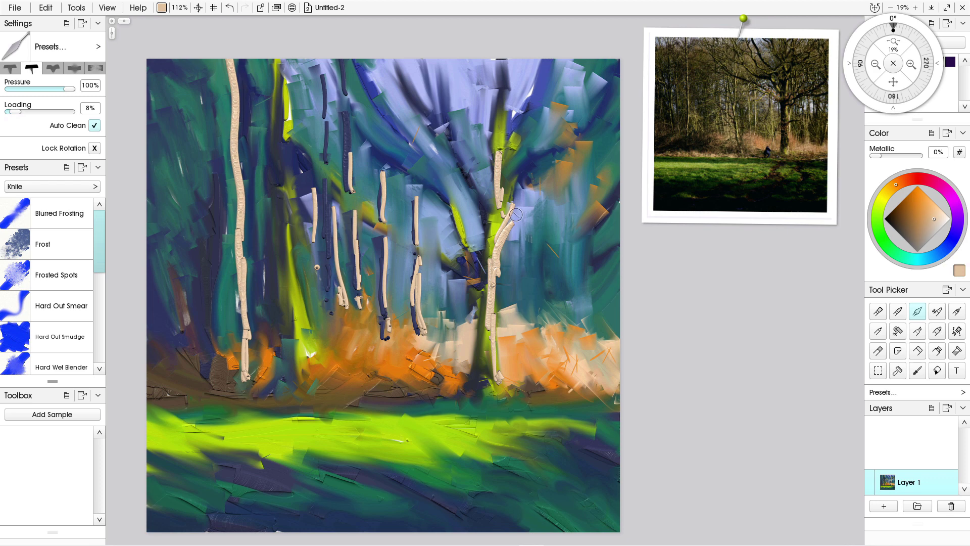
mouse_move(517, 215)
mouse_down()
mouse_move(501, 258)
mouse_move(496, 241)
mouse_move(481, 360)
mouse_up()
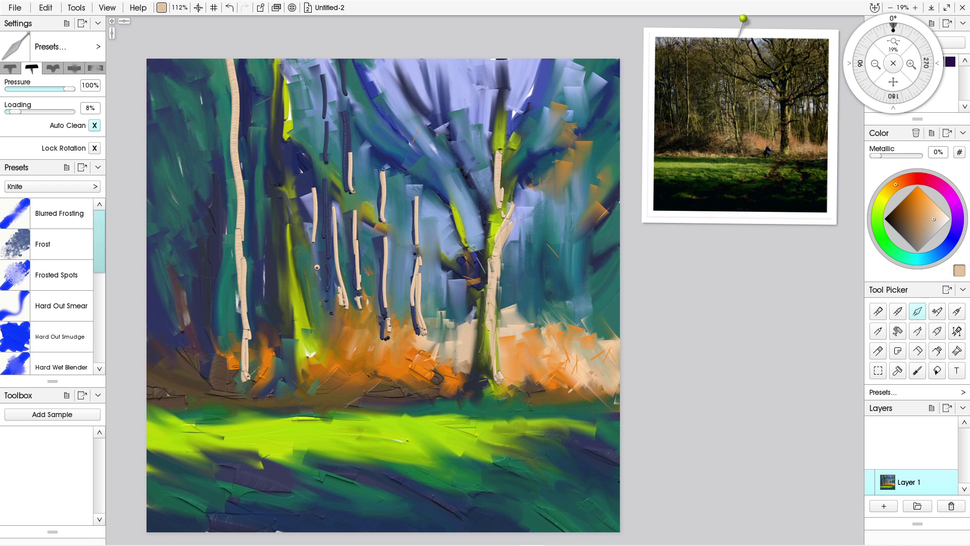
Finish smearing the main trunk's peach paint with the Knife and flatten the peach lines on the second thin trunk left of it.
mouse_move(485, 285)
mouse_down()
mouse_move(494, 325)
mouse_move(490, 273)
mouse_up()
drag(491, 335, 498, 348)
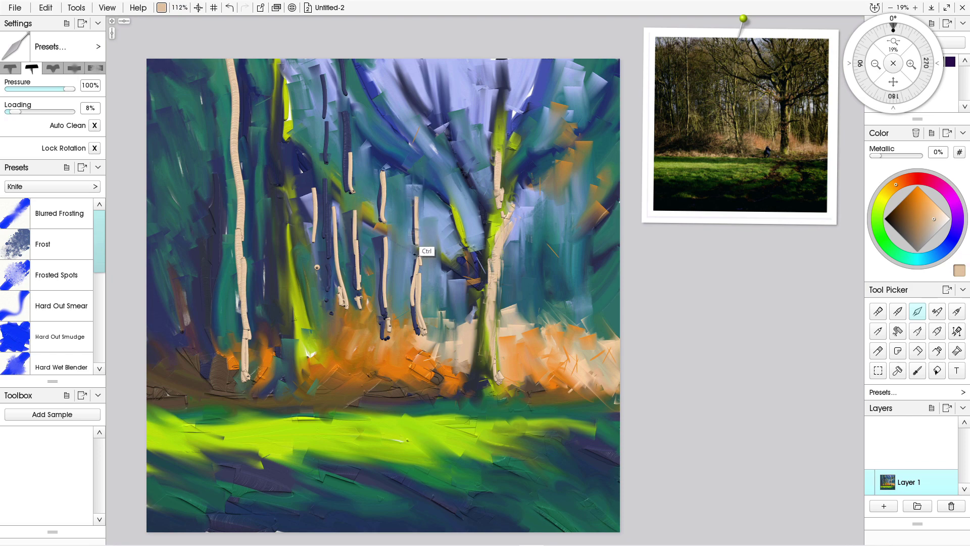
scroll(480, 258, up, 3)
scroll(480, 247, up, 2)
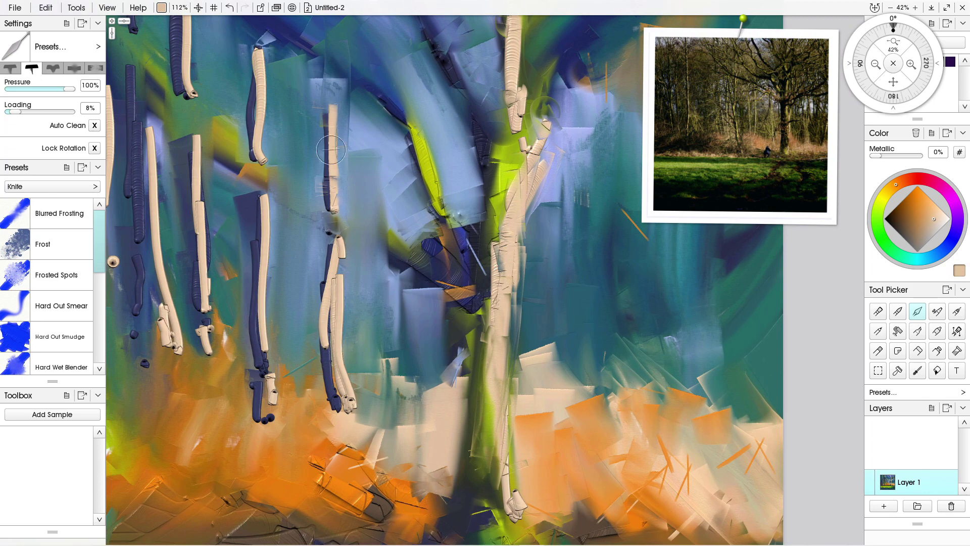
mouse_move(258, 44)
mouse_down()
mouse_move(262, 158)
mouse_move(253, 75)
mouse_move(255, 126)
mouse_up()
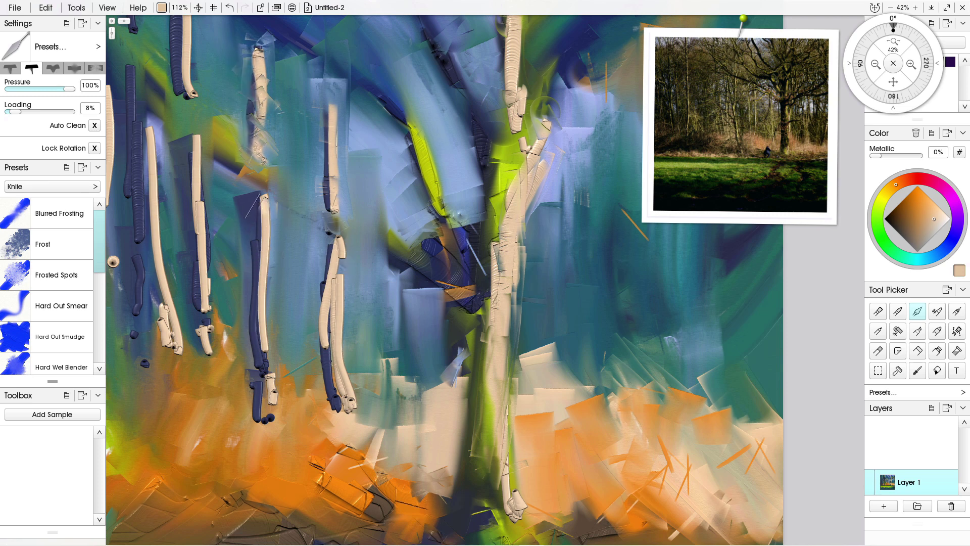
mouse_move(263, 204)
mouse_down()
mouse_move(260, 301)
mouse_move(275, 283)
mouse_move(263, 303)
mouse_move(271, 323)
mouse_up()
drag(258, 273, 260, 356)
mouse_move(257, 303)
mouse_down()
mouse_move(260, 361)
mouse_move(257, 354)
mouse_up()
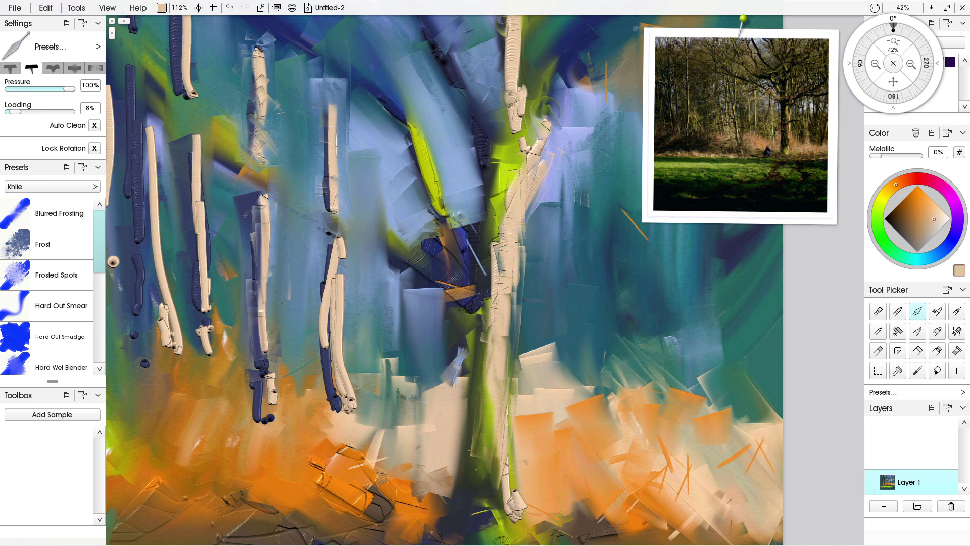
Switch to the Knife's first blade shape and smear the lower parts of the two thin trunks nearest the main tree.
click(10, 68)
drag(261, 279, 265, 350)
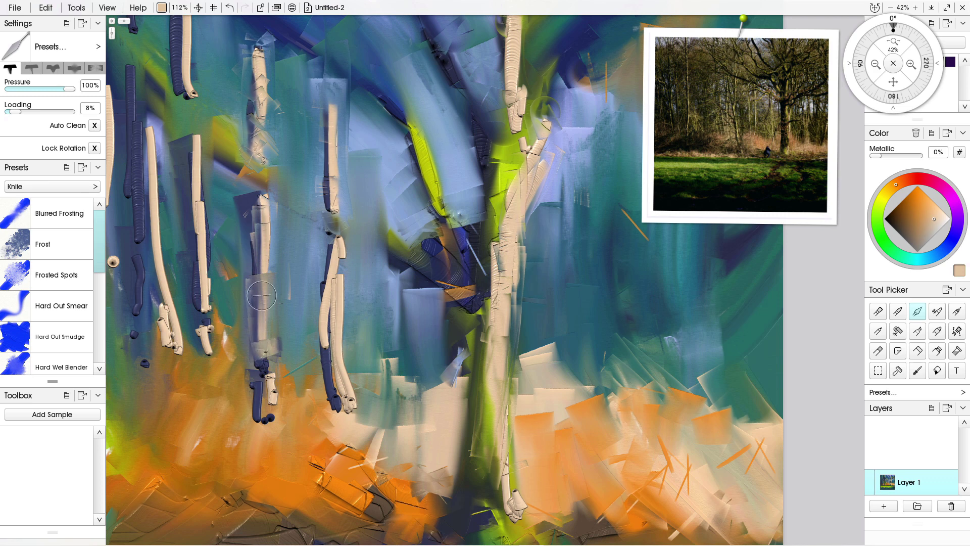
mouse_move(255, 225)
mouse_down()
mouse_move(246, 207)
mouse_move(258, 195)
mouse_move(265, 296)
mouse_up()
mouse_move(268, 340)
mouse_down()
mouse_move(264, 381)
mouse_move(277, 412)
mouse_up()
drag(337, 245, 338, 318)
mouse_move(325, 284)
mouse_down()
mouse_move(327, 356)
mouse_move(356, 432)
mouse_up()
drag(336, 364, 356, 430)
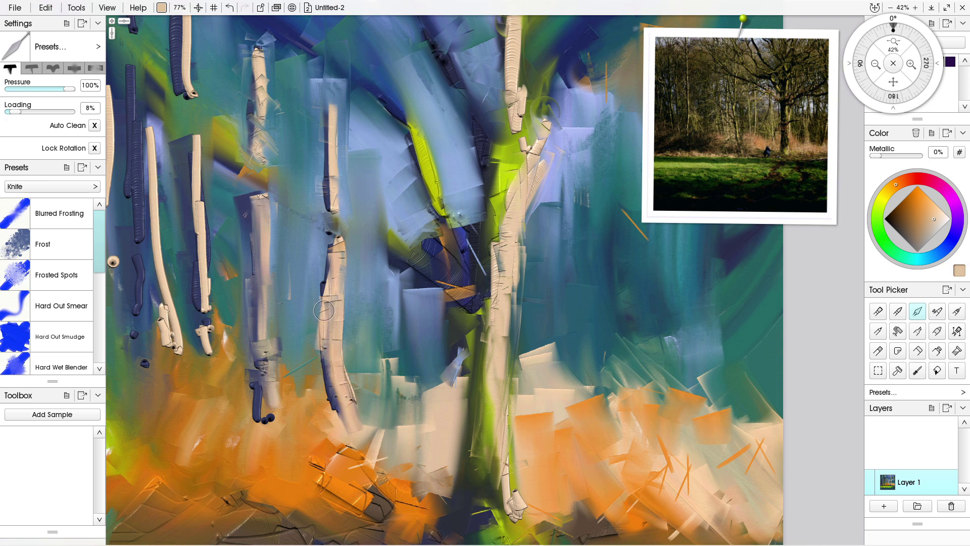
Smear the upper ends of the thin trunks and flatten the peach highlights on the two thin trunks farther left.
mouse_move(334, 61)
mouse_down()
mouse_move(337, 171)
mouse_move(319, 65)
mouse_move(335, 73)
mouse_move(325, 34)
mouse_up()
drag(255, 32, 262, 176)
drag(188, 32, 193, 134)
drag(184, 76, 193, 112)
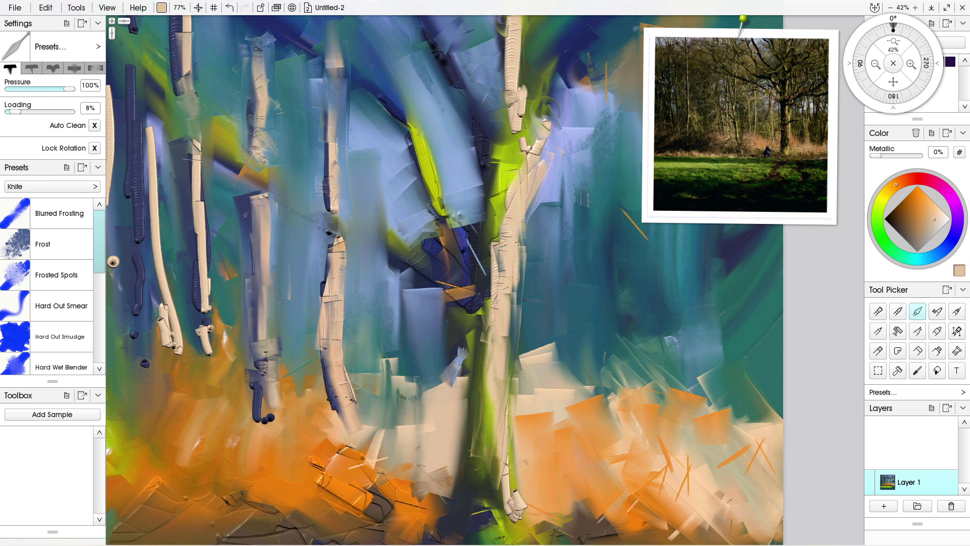
mouse_move(193, 152)
mouse_down()
mouse_move(203, 375)
mouse_move(210, 348)
mouse_move(259, 446)
mouse_up()
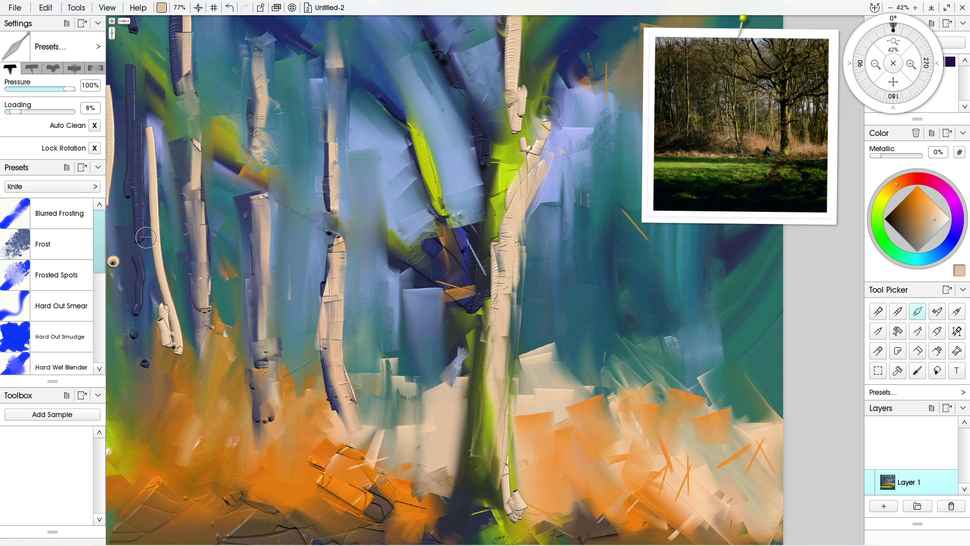
drag(147, 238, 169, 336)
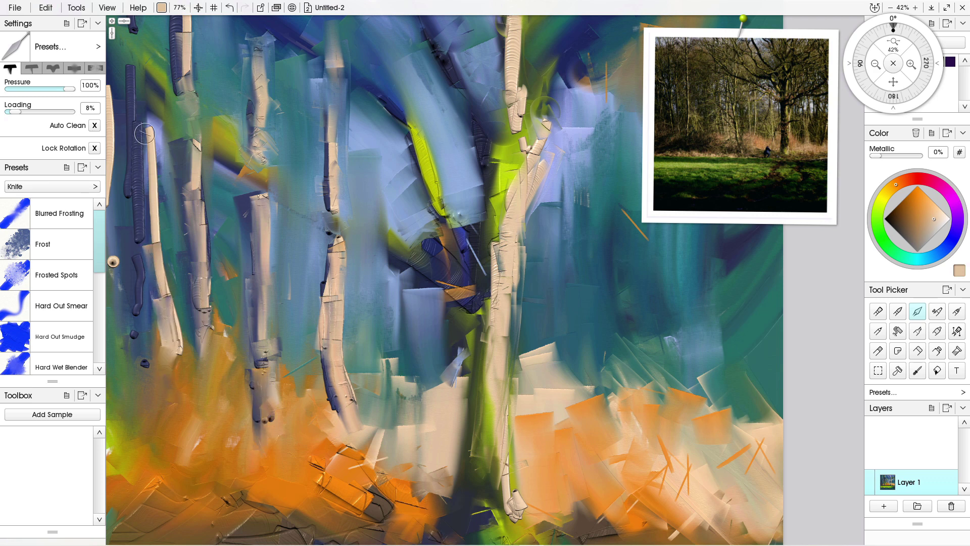
mouse_move(144, 104)
mouse_down()
mouse_move(146, 258)
mouse_move(159, 86)
mouse_up()
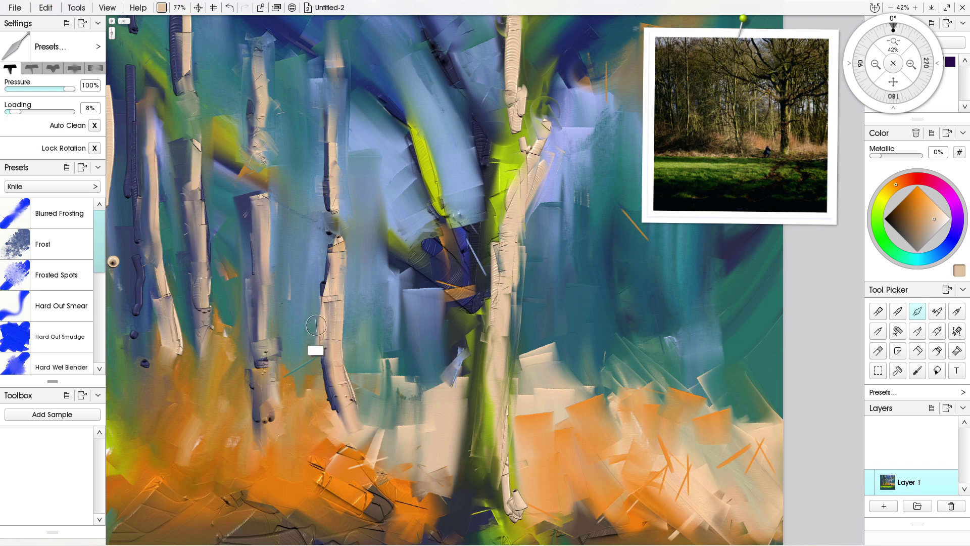
Pull the two thin trunks nearest the main tree upward with long Knife smears, extending them toward the canvas's top edge.
drag(317, 328, 244, 387)
scroll(237, 399, down, 2)
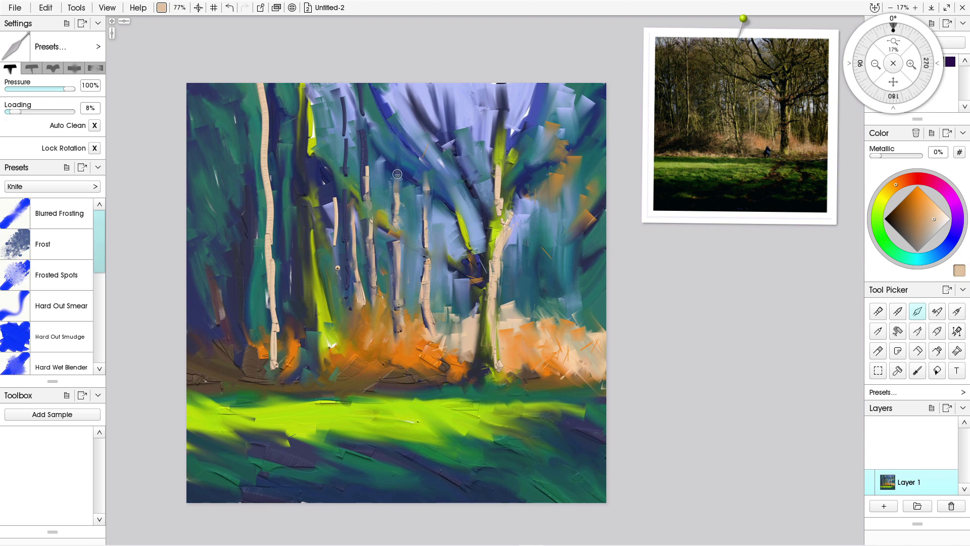
drag(396, 235, 397, 275)
mouse_move(395, 193)
mouse_down()
mouse_move(397, 285)
mouse_move(426, 220)
mouse_up()
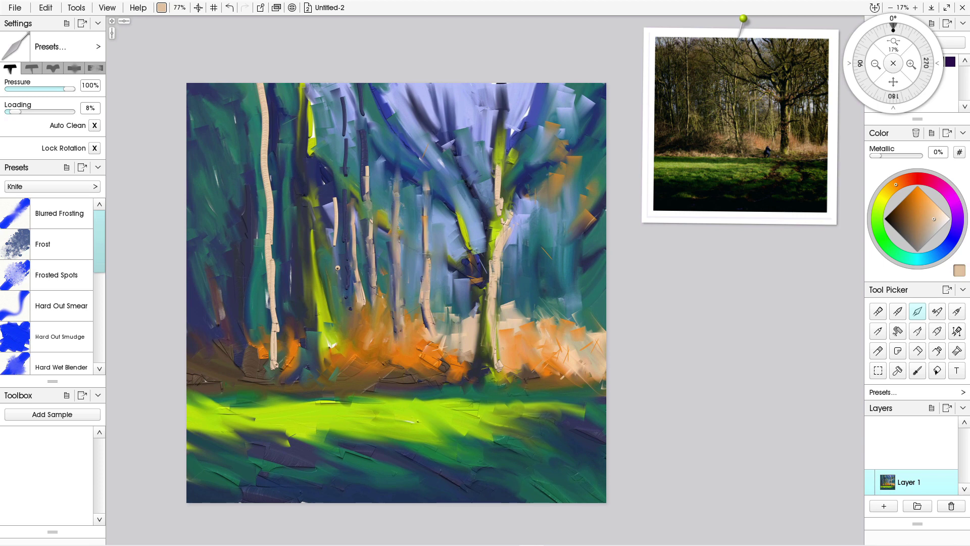
drag(426, 270, 425, 225)
drag(425, 192, 424, 149)
drag(426, 232, 425, 110)
mouse_move(425, 157)
mouse_down()
mouse_move(426, 83)
mouse_move(424, 100)
mouse_up()
drag(397, 177, 395, 80)
drag(395, 195, 394, 101)
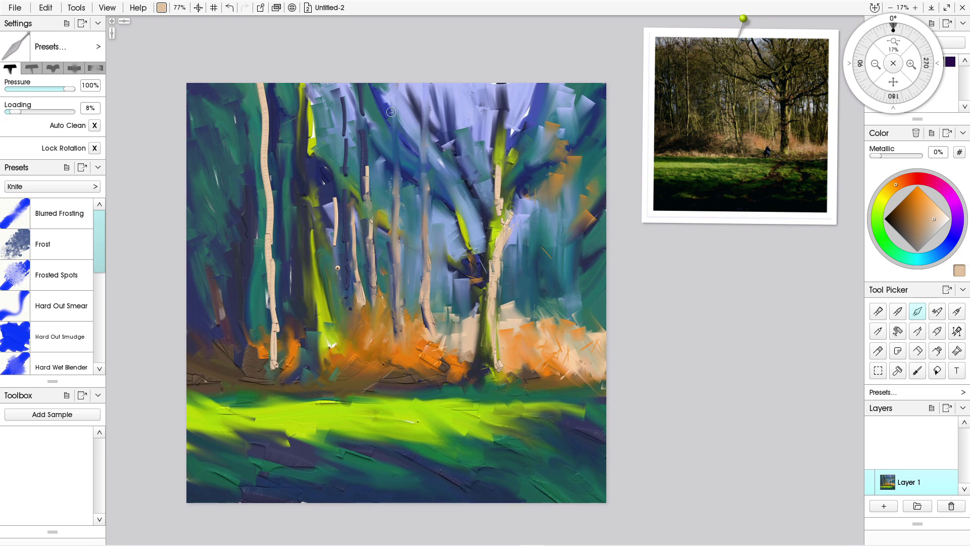
Smear the remaining thin trunks beside the yellow-green tree and soften the left edge of that tree's upper trunk.
mouse_move(365, 181)
mouse_down()
mouse_move(364, 121)
mouse_move(373, 251)
mouse_move(362, 311)
mouse_up()
drag(356, 264, 364, 309)
mouse_move(348, 222)
mouse_down()
mouse_move(348, 185)
mouse_move(353, 227)
mouse_up()
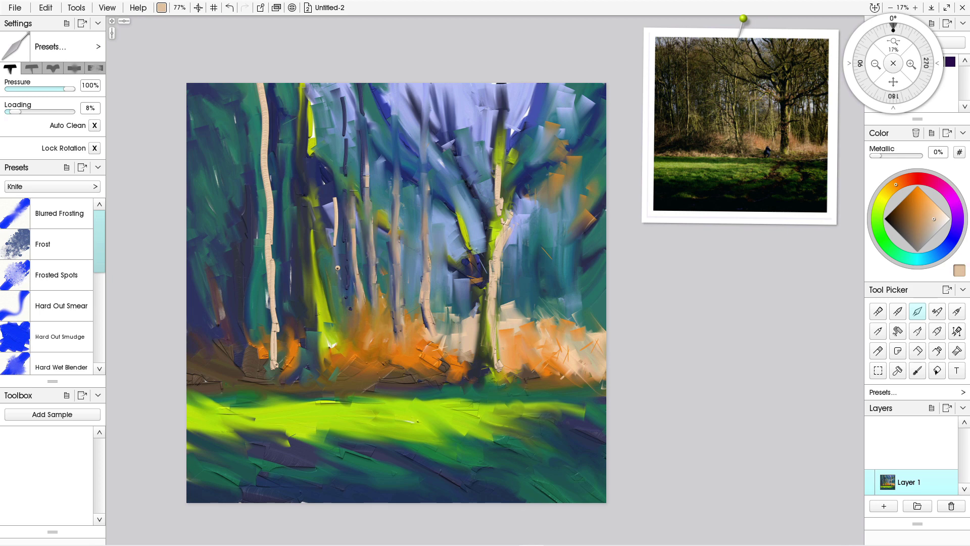
mouse_move(351, 146)
mouse_down()
mouse_move(339, 86)
mouse_move(346, 164)
mouse_up()
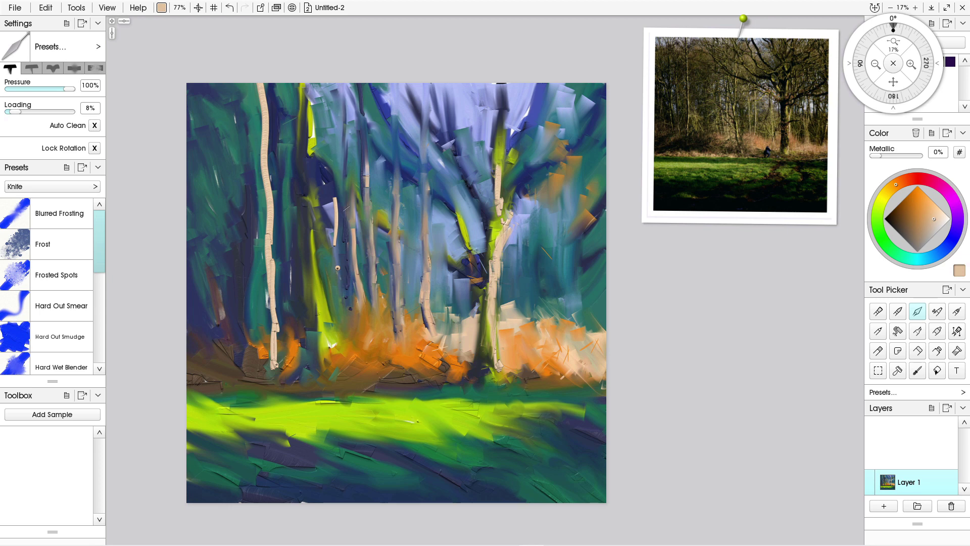
mouse_move(347, 208)
mouse_down()
mouse_move(350, 251)
mouse_move(334, 155)
mouse_move(343, 288)
mouse_move(341, 222)
mouse_up()
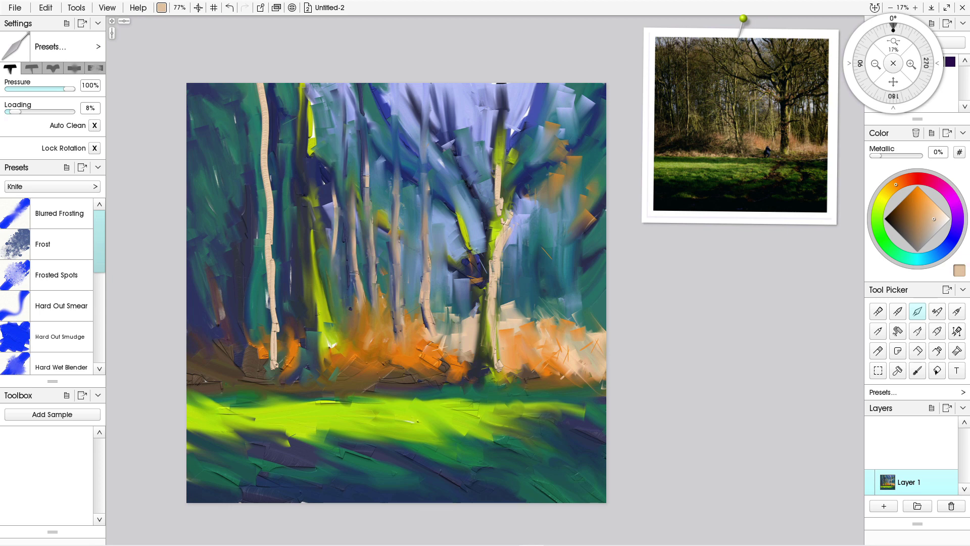
mouse_move(302, 85)
mouse_down()
mouse_move(312, 155)
mouse_move(299, 151)
mouse_up()
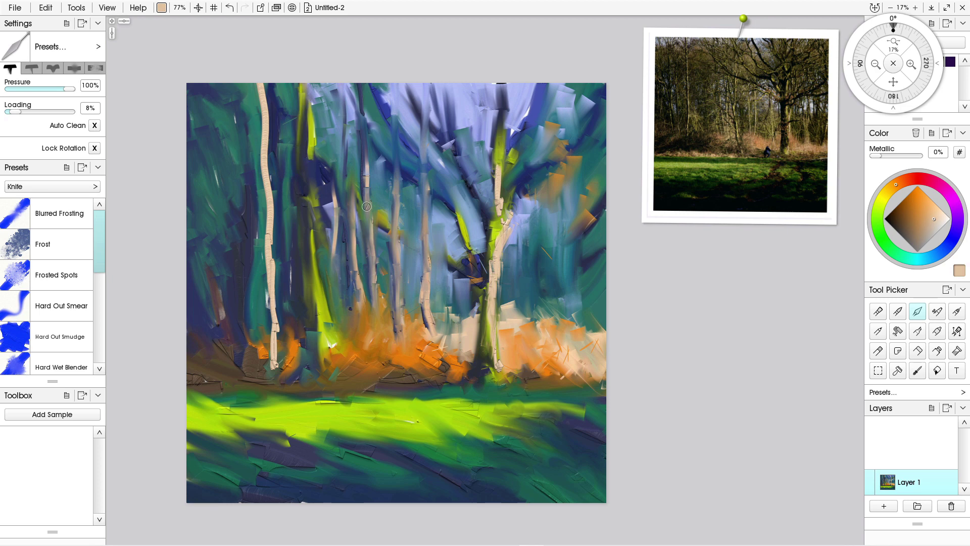
Create a new layer and paint muted blue Knife strokes at 100% loading along the three thin trunks nearest the main tree.
key(ctrl+shift+n)
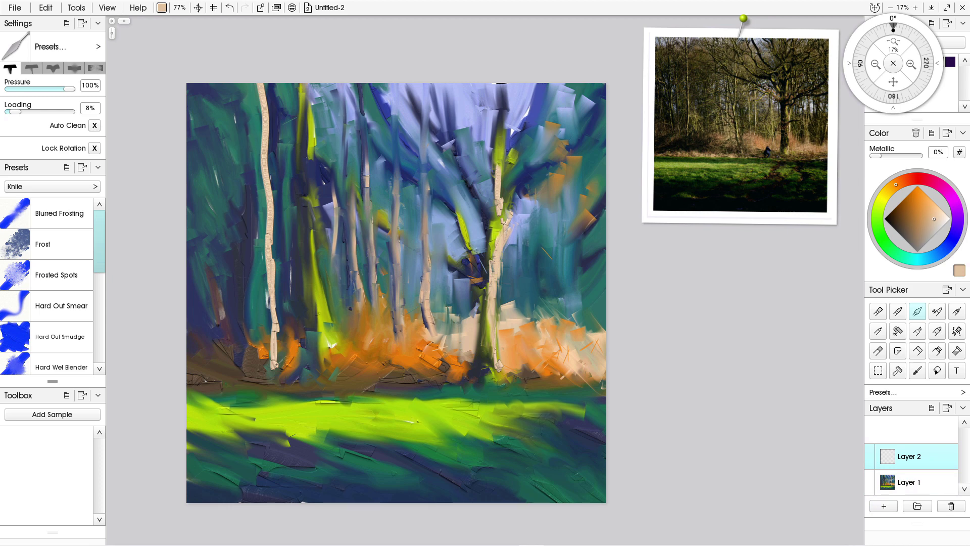
click(947, 246)
click(897, 221)
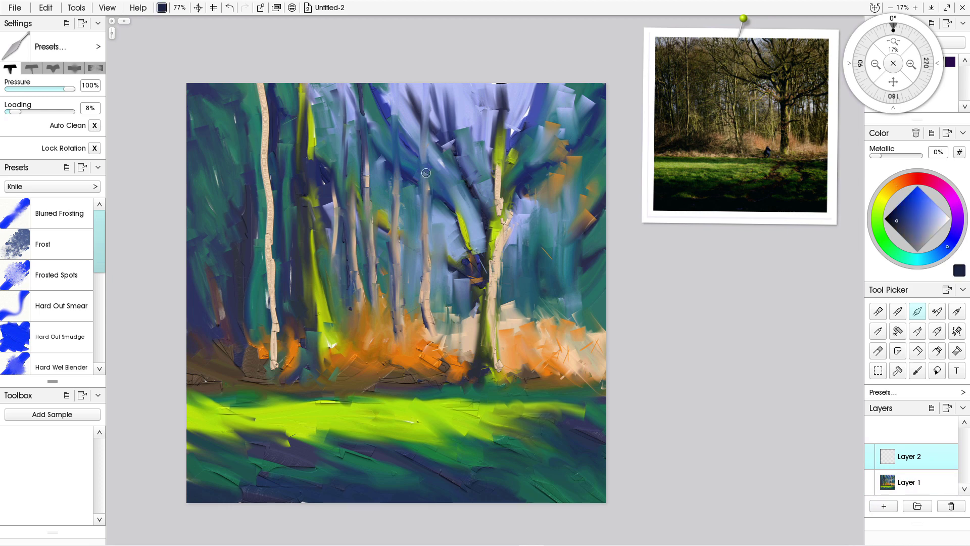
click(902, 225)
click(918, 233)
click(72, 111)
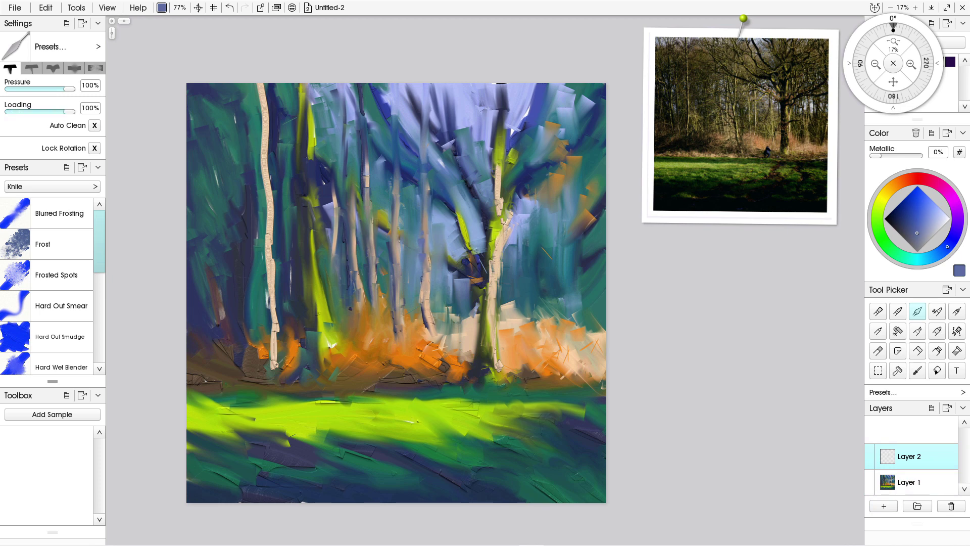
drag(422, 245, 425, 302)
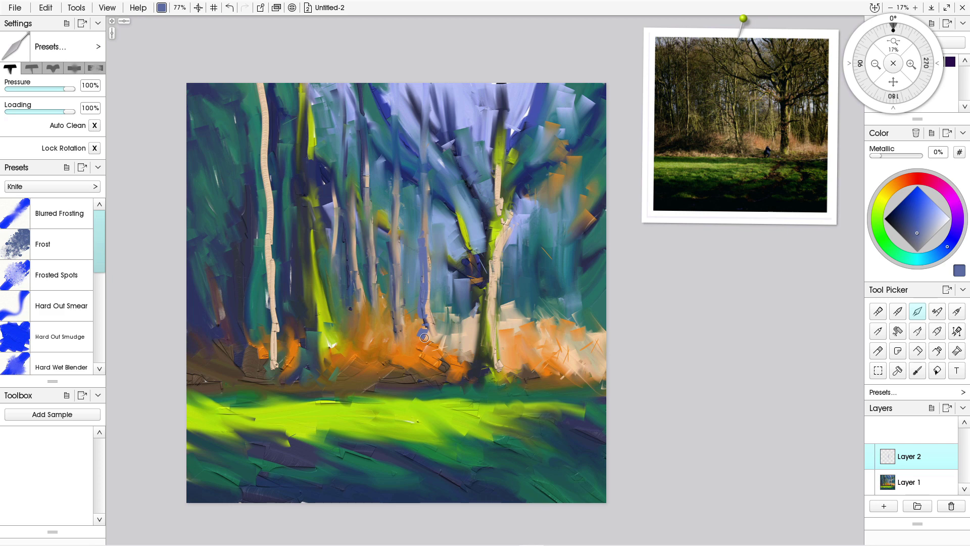
drag(423, 185, 422, 240)
mouse_move(423, 184)
mouse_down()
mouse_move(423, 72)
mouse_move(395, 147)
mouse_move(394, 294)
mouse_up()
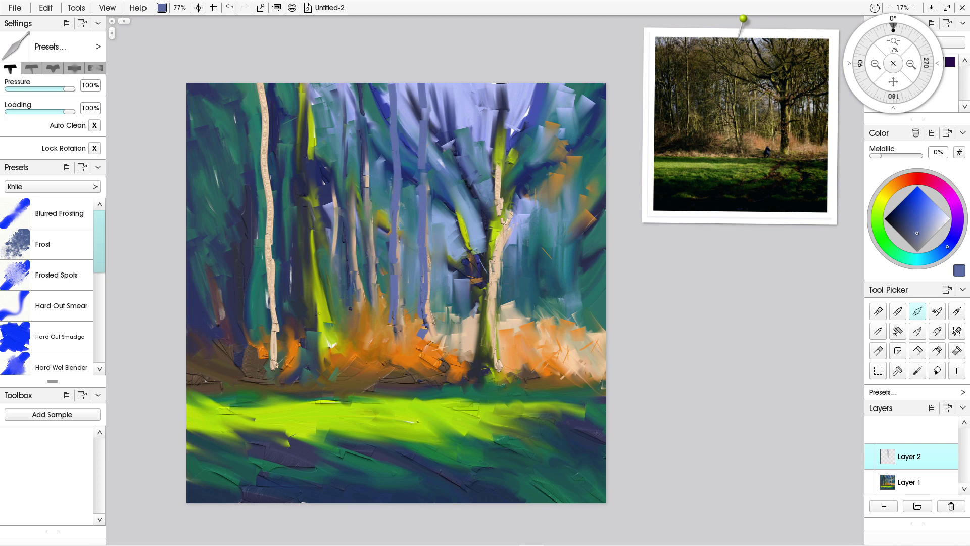
drag(367, 250, 368, 296)
Choose a darker blue and lay Knife strokes along the thin trunks, extending one between the large trees to the canvas's top edge.
click(907, 225)
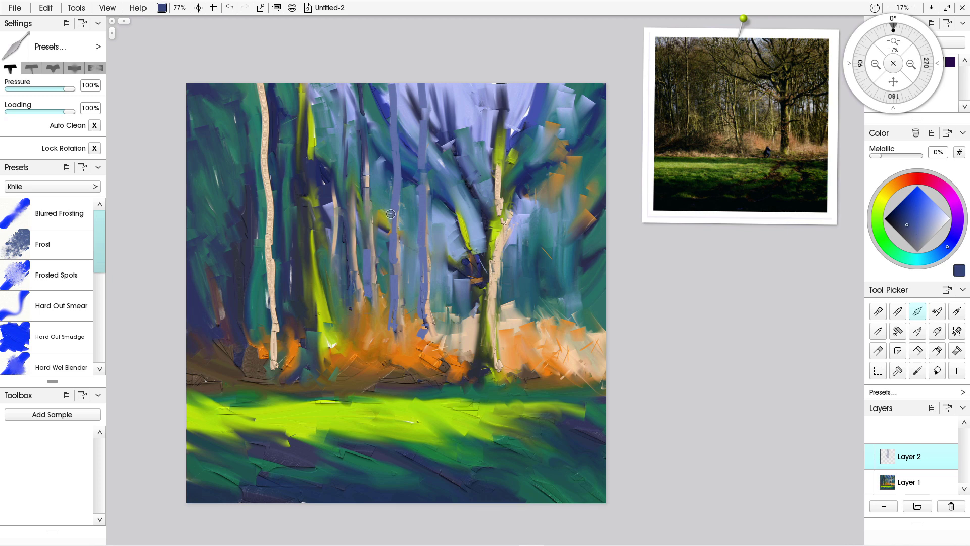
drag(391, 213, 392, 262)
drag(349, 230, 350, 299)
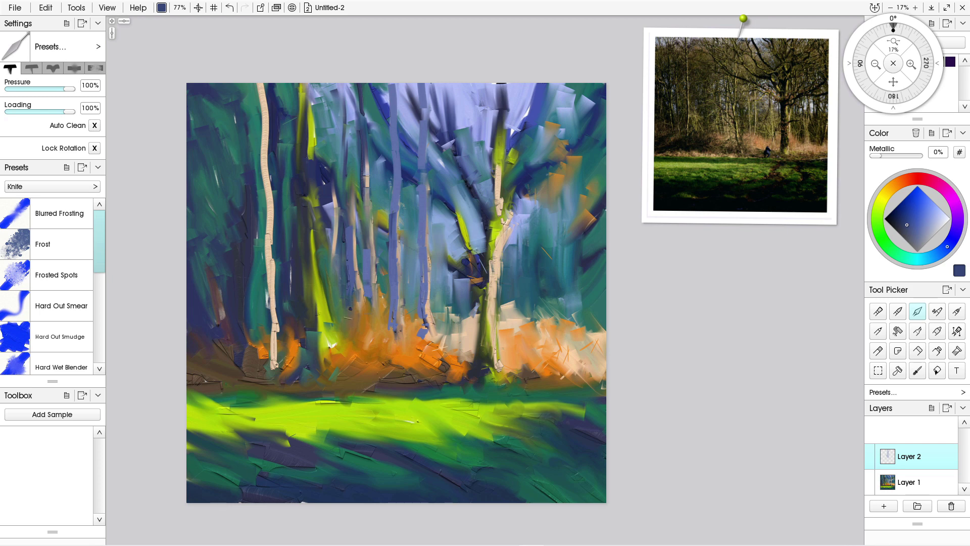
drag(348, 150, 350, 196)
drag(344, 81, 346, 143)
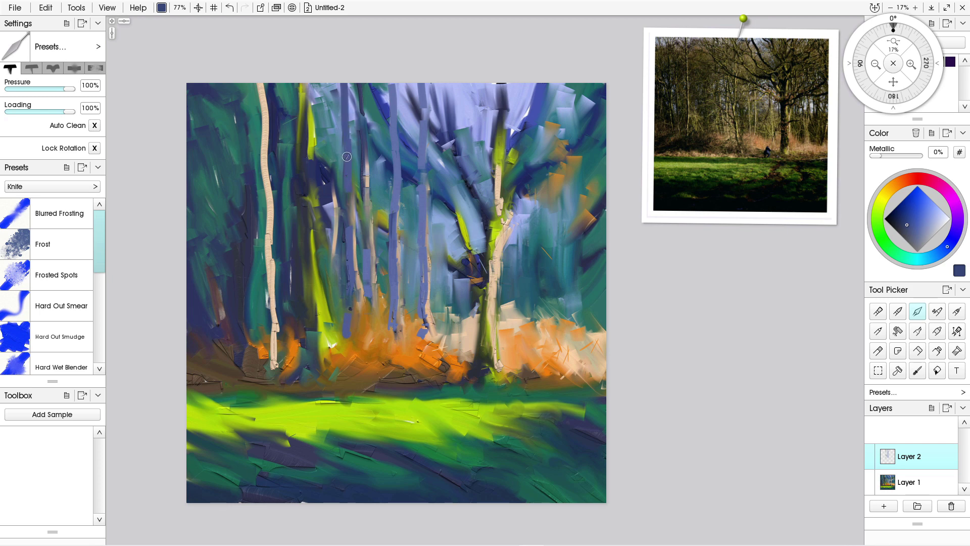
Shade the full-height peach trunk at the far left with dark blue Knife strokes from the canvas top to its base.
drag(256, 81, 259, 205)
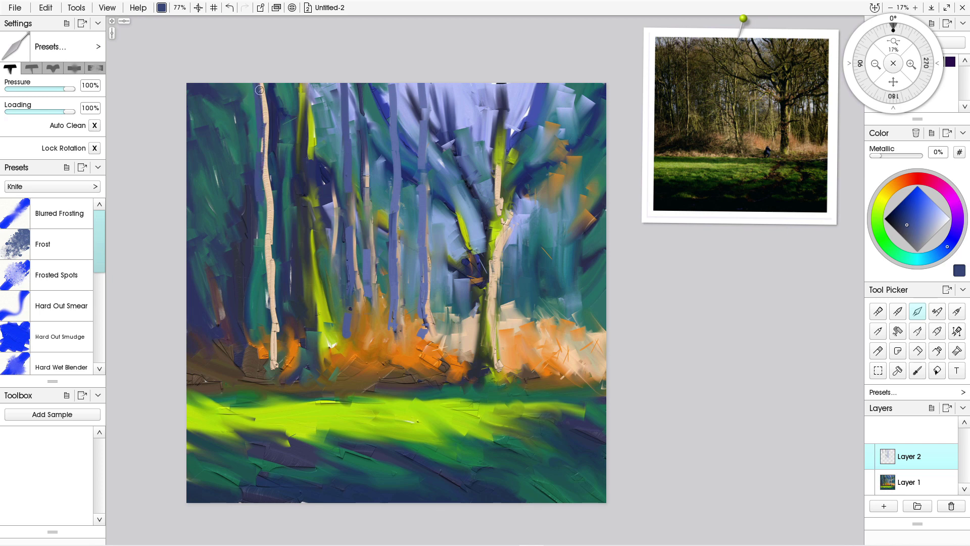
drag(260, 85, 268, 237)
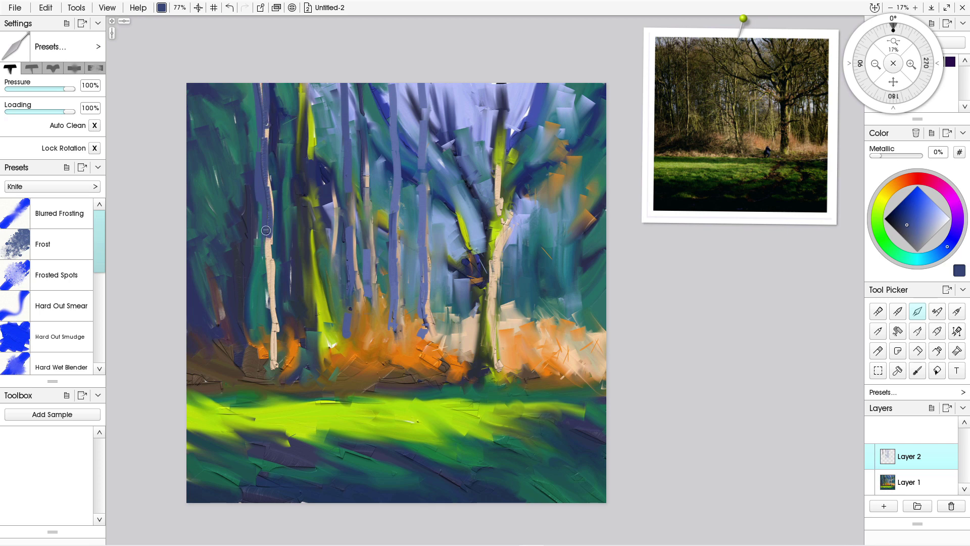
drag(263, 252, 269, 311)
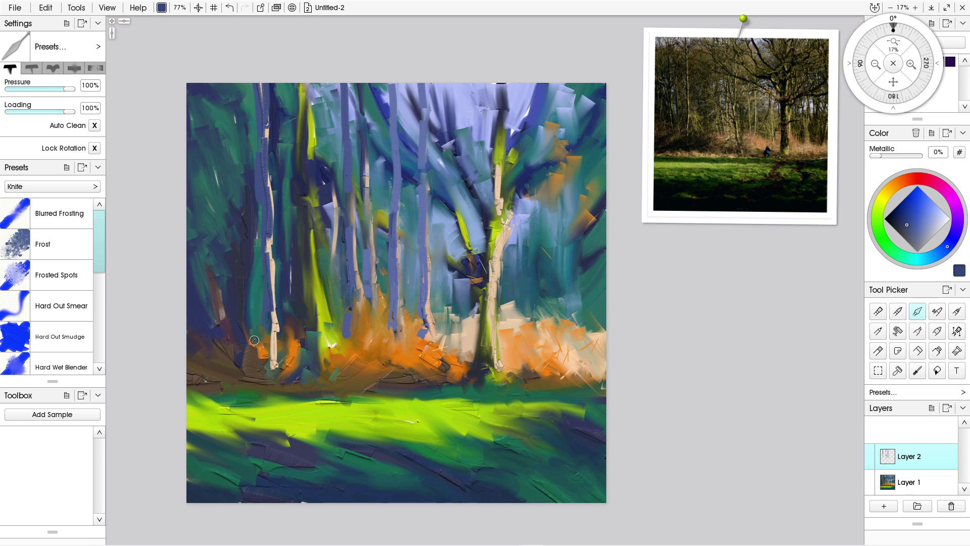
drag(267, 313, 272, 360)
Sample dark brown from the ground and dab Knife strokes over the left undergrowth, tree bases and far-left reddish trunk.
alt+click(248, 381)
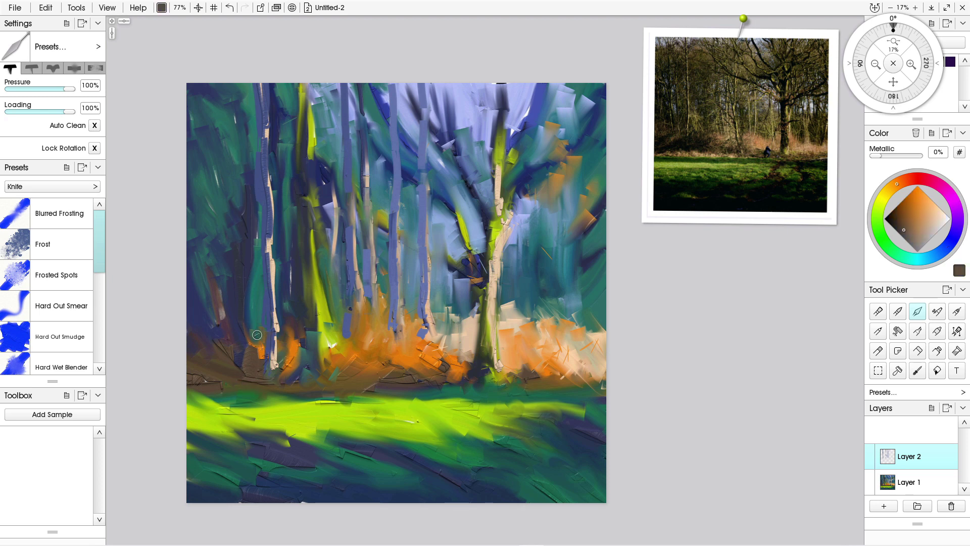
mouse_move(257, 334)
mouse_down()
mouse_move(260, 360)
mouse_move(286, 327)
mouse_move(288, 368)
mouse_move(317, 372)
mouse_up()
drag(331, 340, 323, 373)
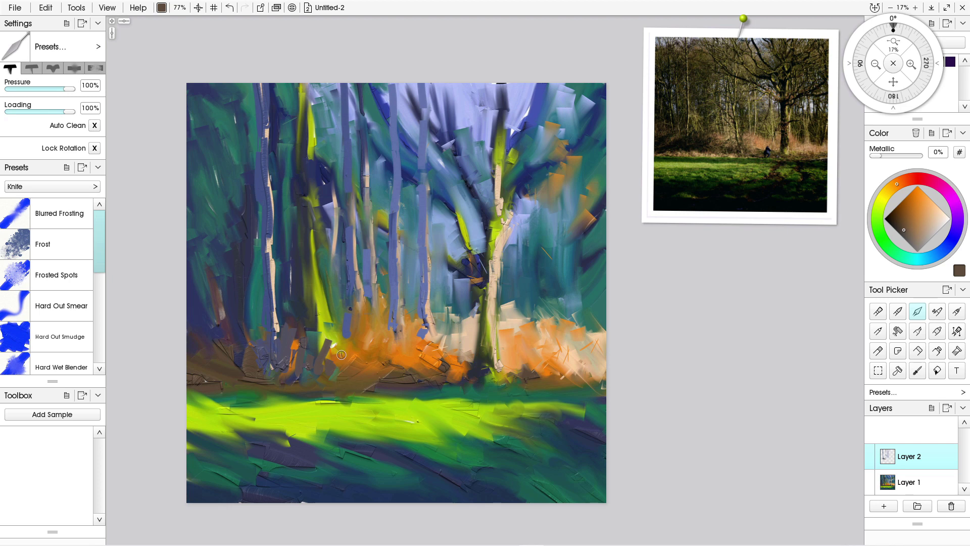
mouse_move(341, 354)
mouse_down()
mouse_move(336, 376)
mouse_move(354, 382)
mouse_up()
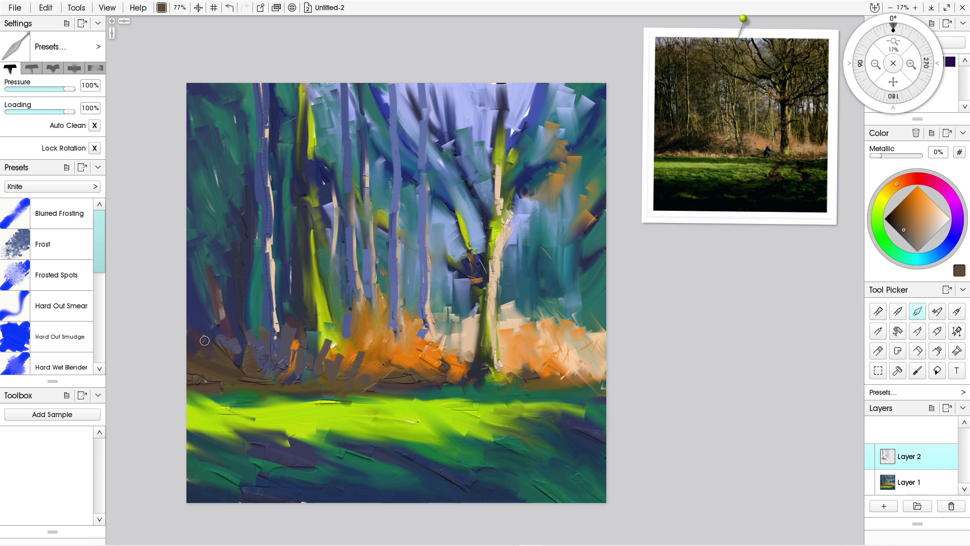
drag(215, 305, 230, 338)
Rework the thin trunk nearest the main tree, clearing the Layer 2 strokes from its peach highlight, and select Layer 1.
drag(425, 299, 428, 338)
drag(427, 268, 427, 326)
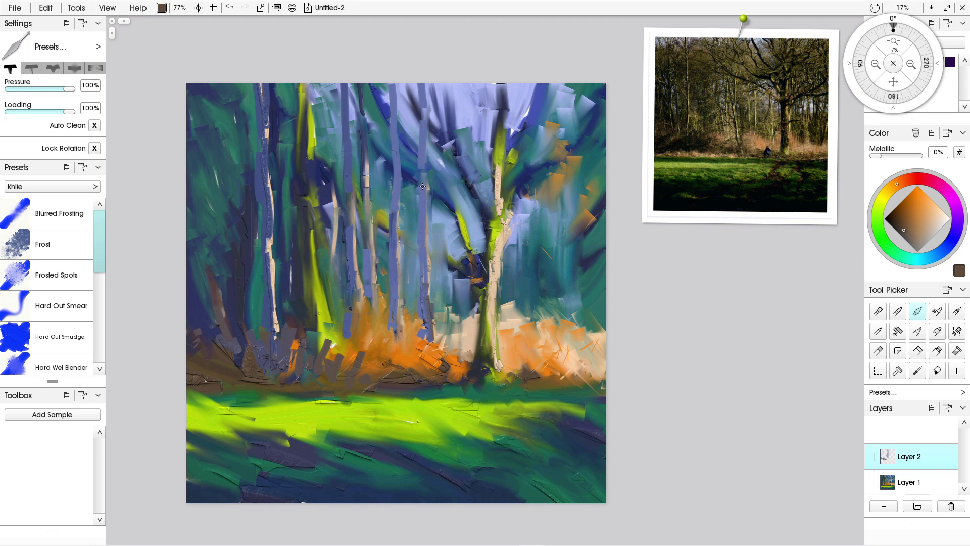
right_click(419, 182)
click(508, 80)
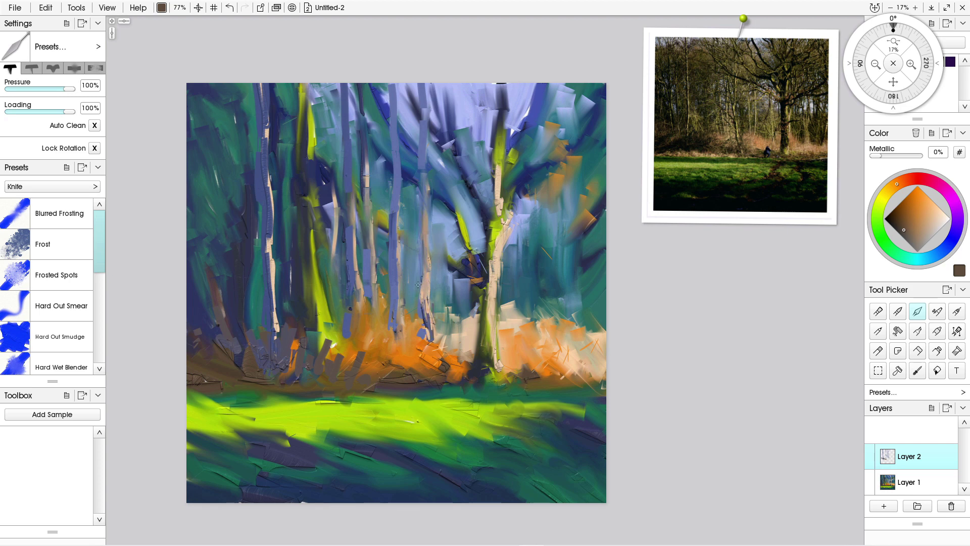
drag(424, 301, 434, 336)
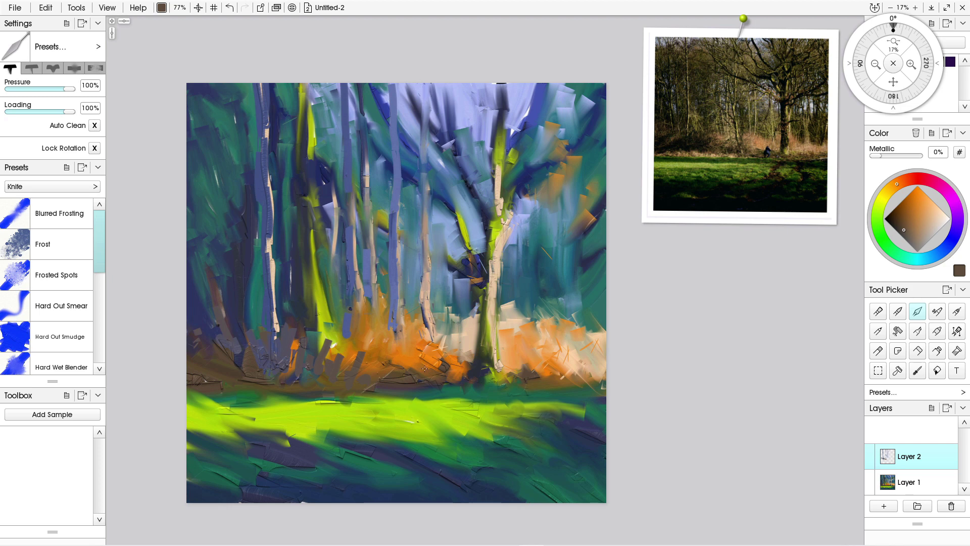
click(908, 481)
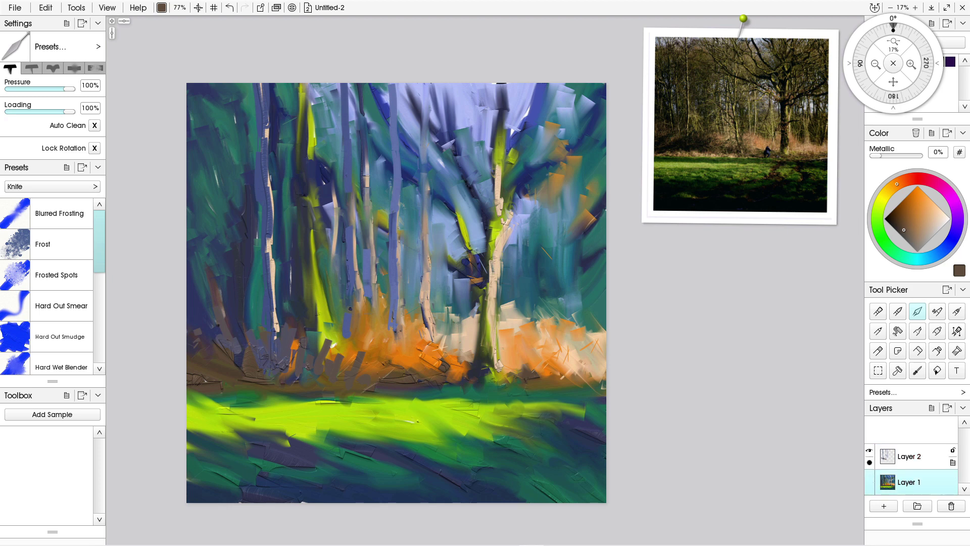
Sample teal from the background and cover the thin peach trunk beside the main tree with Knife strokes on Layer 1.
key(alt)
alt+click(408, 202)
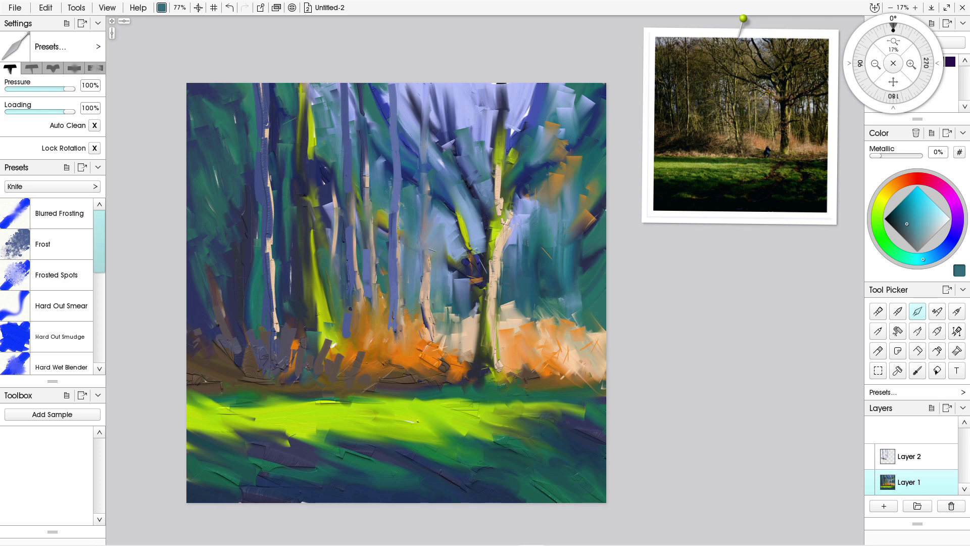
drag(427, 205, 419, 304)
drag(430, 251, 427, 321)
mouse_move(428, 116)
mouse_down()
mouse_move(426, 172)
mouse_move(423, 138)
mouse_move(445, 158)
mouse_up()
mouse_move(415, 98)
mouse_down()
mouse_move(438, 126)
mouse_move(421, 91)
mouse_move(436, 192)
mouse_move(429, 241)
mouse_up()
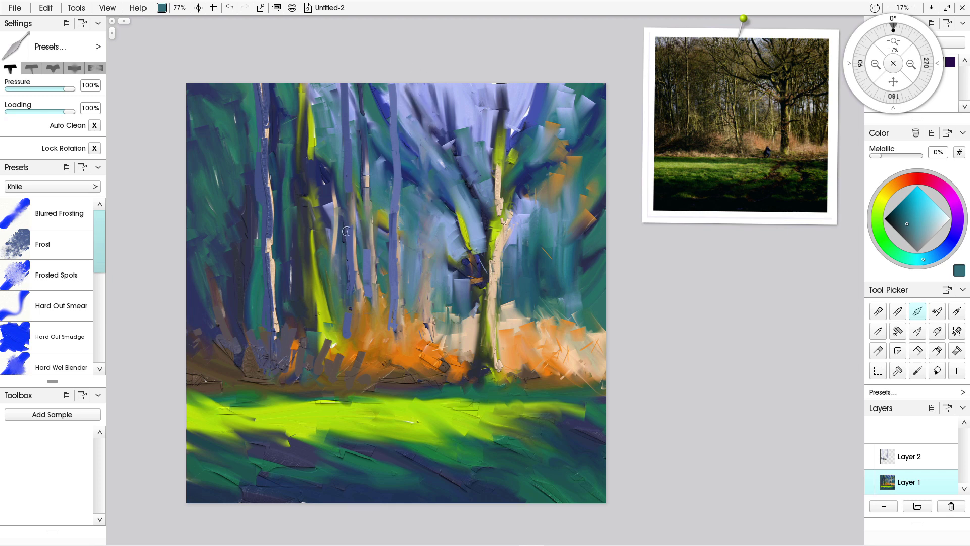
Sample peach from the main trunk and paint a leaning trunk and a thinner full-height trunk beside the main tree with Hard Squeeze.
alt+click(494, 312)
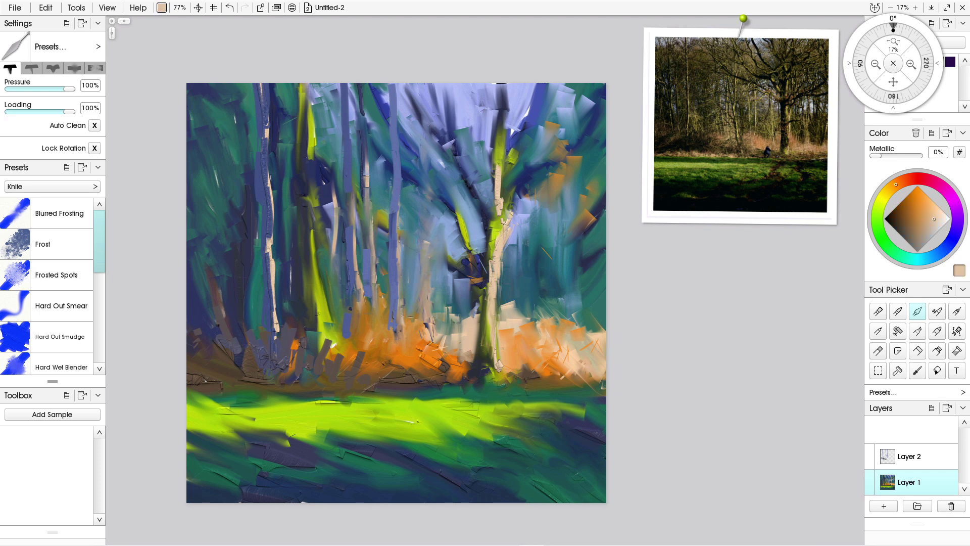
key(u)
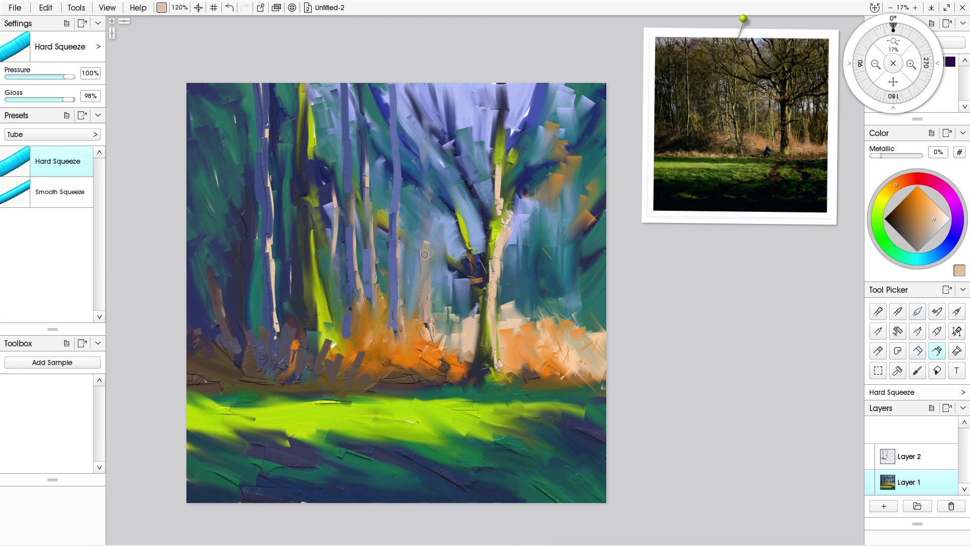
drag(427, 241, 409, 320)
drag(430, 228, 436, 144)
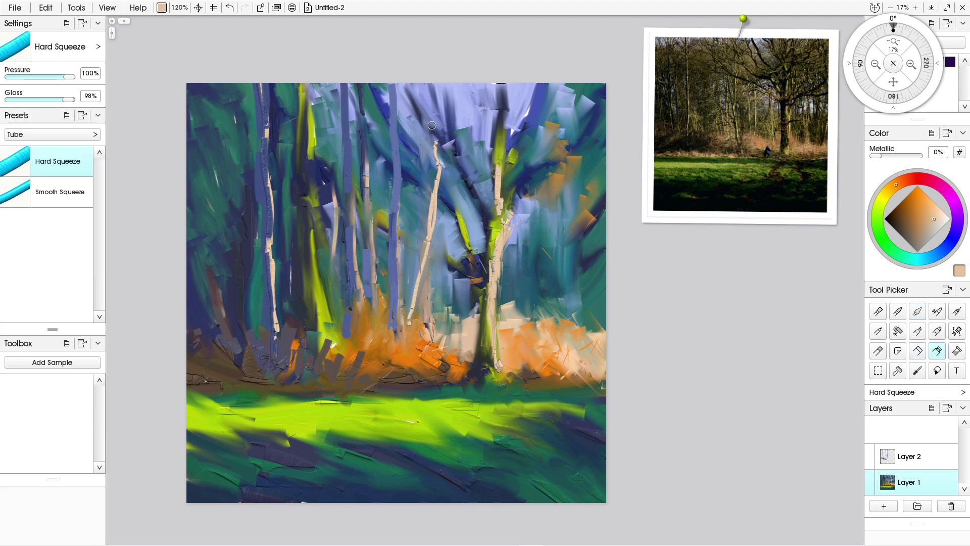
drag(437, 85, 431, 165)
drag(441, 84, 434, 191)
drag(443, 136, 432, 208)
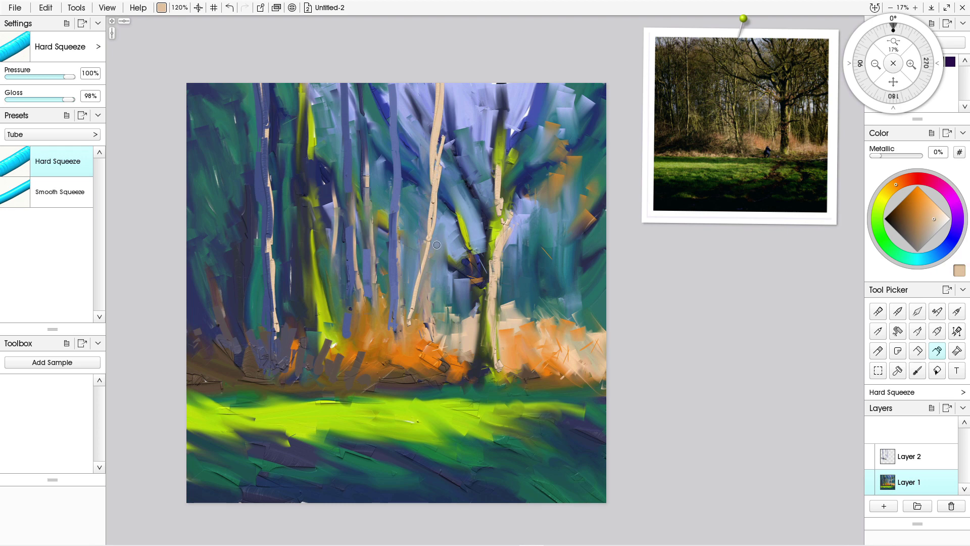
drag(425, 252, 402, 333)
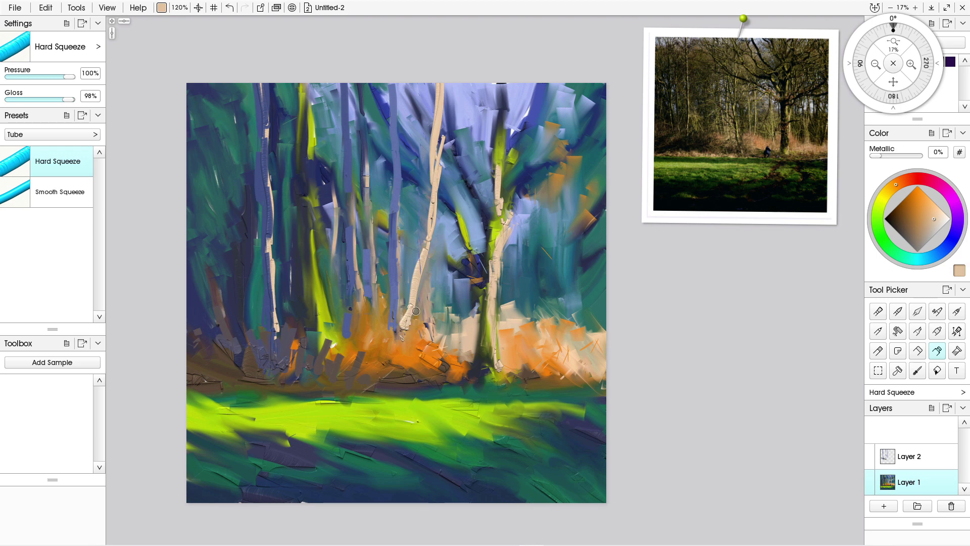
drag(476, 80, 455, 362)
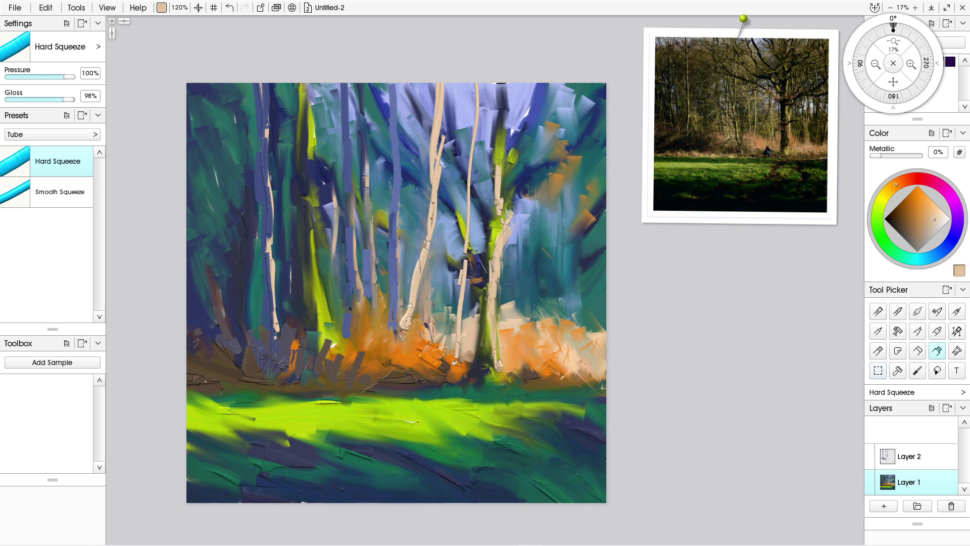
Flatten and broaden the two new peach trunks with the Knife, from the canvas top to their bases.
click(918, 311)
drag(429, 216, 405, 282)
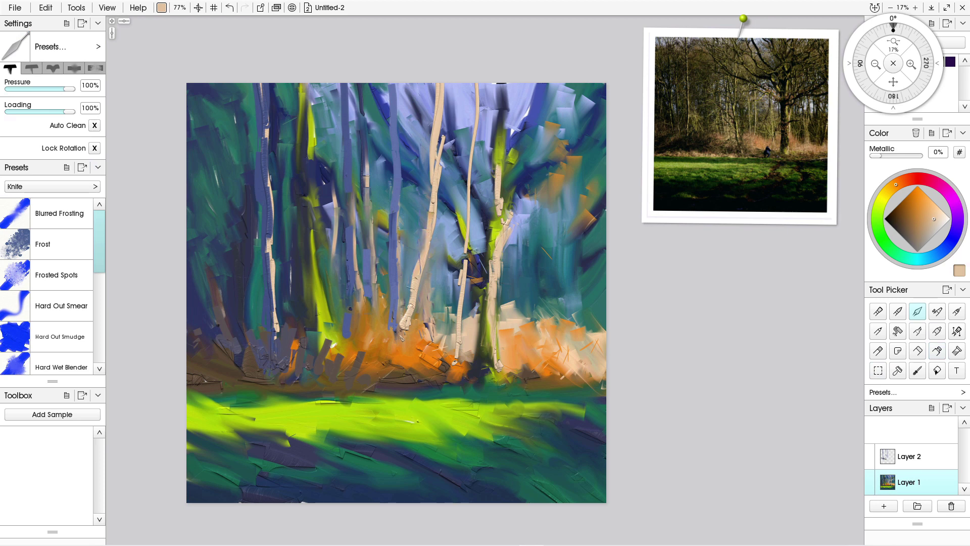
drag(426, 244, 403, 336)
drag(417, 261, 402, 337)
drag(438, 135, 433, 206)
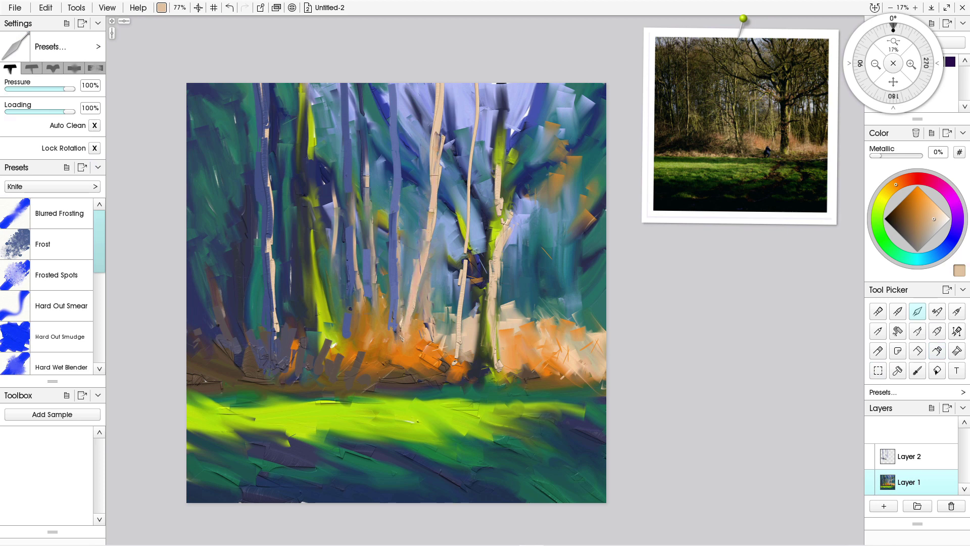
drag(441, 98, 438, 157)
drag(436, 86, 426, 228)
drag(472, 110, 457, 356)
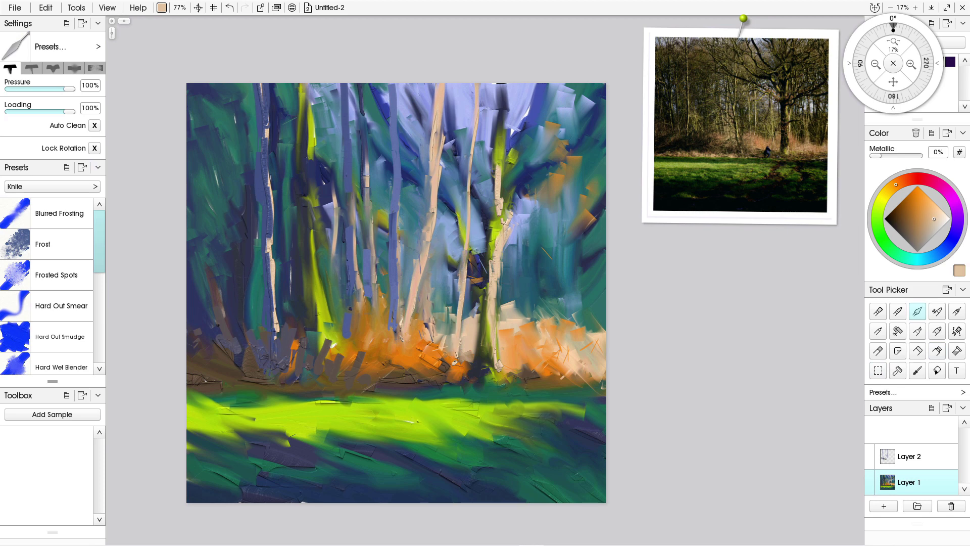
drag(456, 290, 459, 368)
On Layer 2, sample trunk blue and lay Knife shading along both new peach trunks and the main trunk.
click(914, 456)
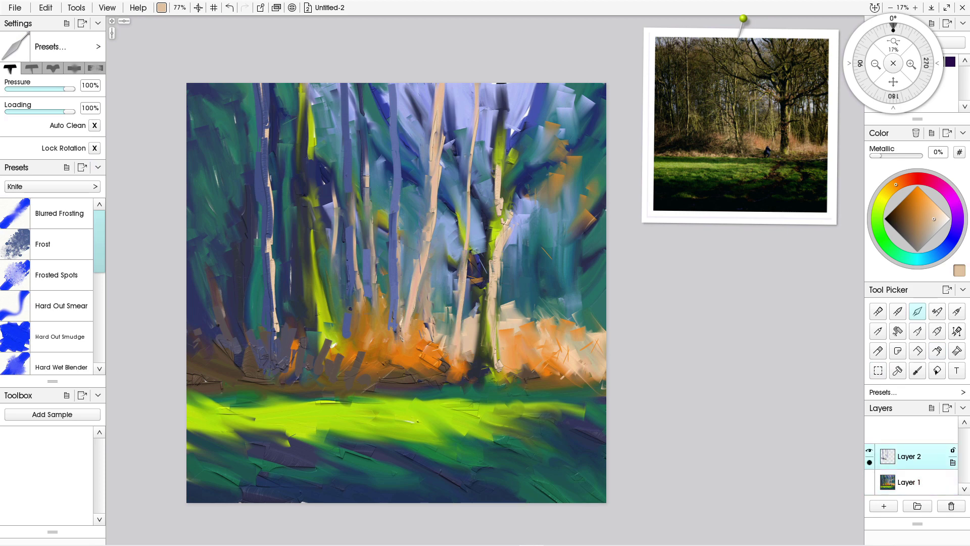
alt+click(392, 247)
mouse_move(435, 128)
mouse_down()
mouse_move(434, 85)
mouse_move(433, 202)
mouse_move(411, 306)
mouse_up()
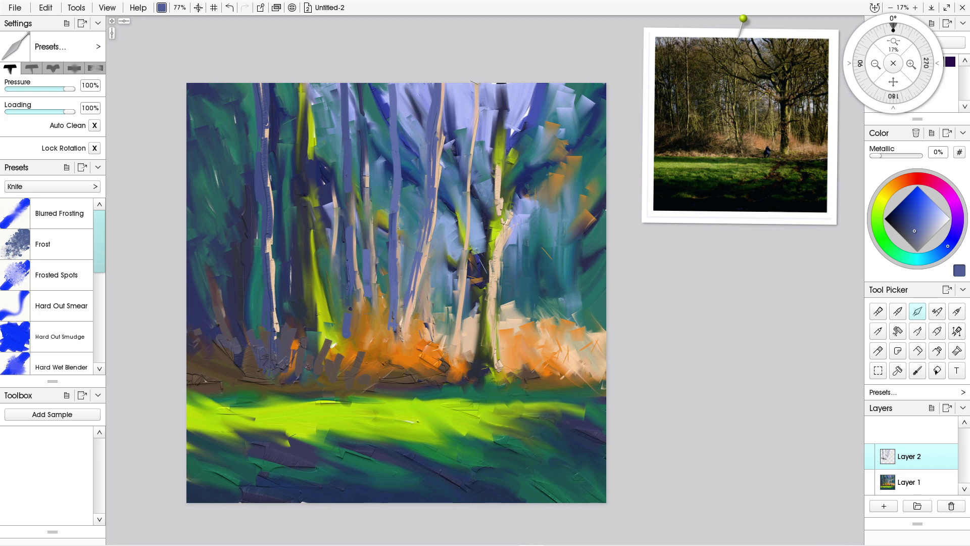
mouse_move(474, 82)
mouse_down()
mouse_move(465, 255)
mouse_move(449, 354)
mouse_move(437, 369)
mouse_up()
drag(489, 298, 474, 375)
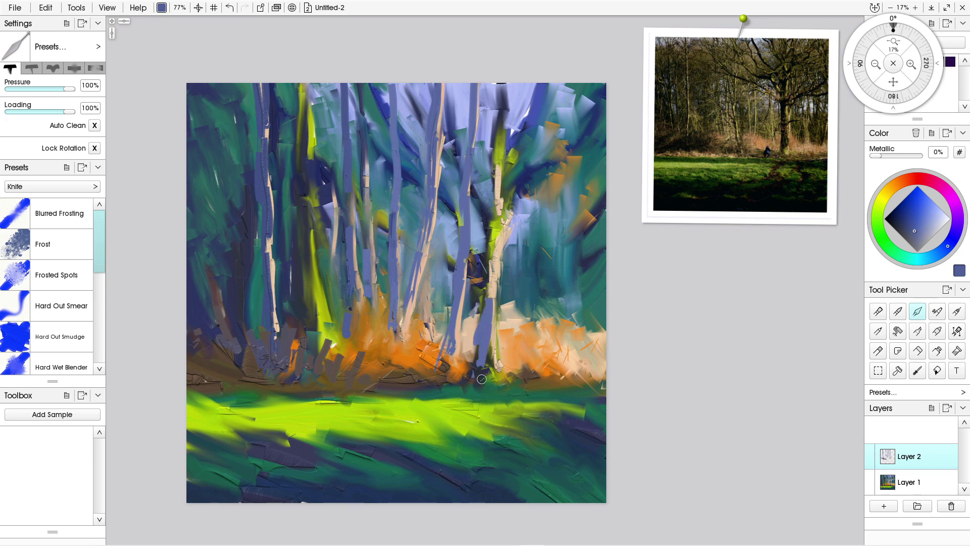
drag(494, 220, 493, 267)
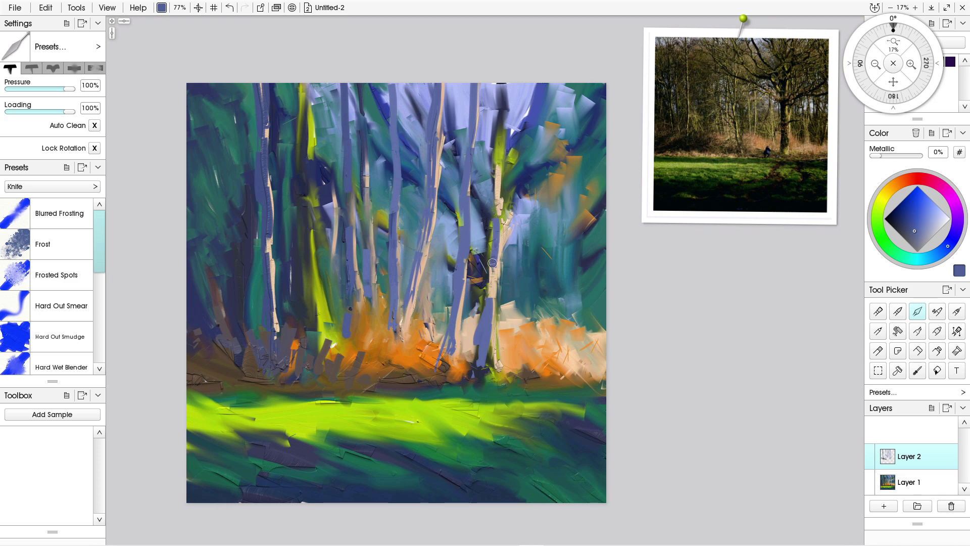
Choose a darker navy and shade the main trunk, its upper branch and the top of the left peach trunk with the Knife.
click(895, 217)
mouse_move(490, 220)
mouse_down()
mouse_move(499, 257)
mouse_move(492, 271)
mouse_move(485, 219)
mouse_move(490, 319)
mouse_up()
drag(480, 355, 473, 378)
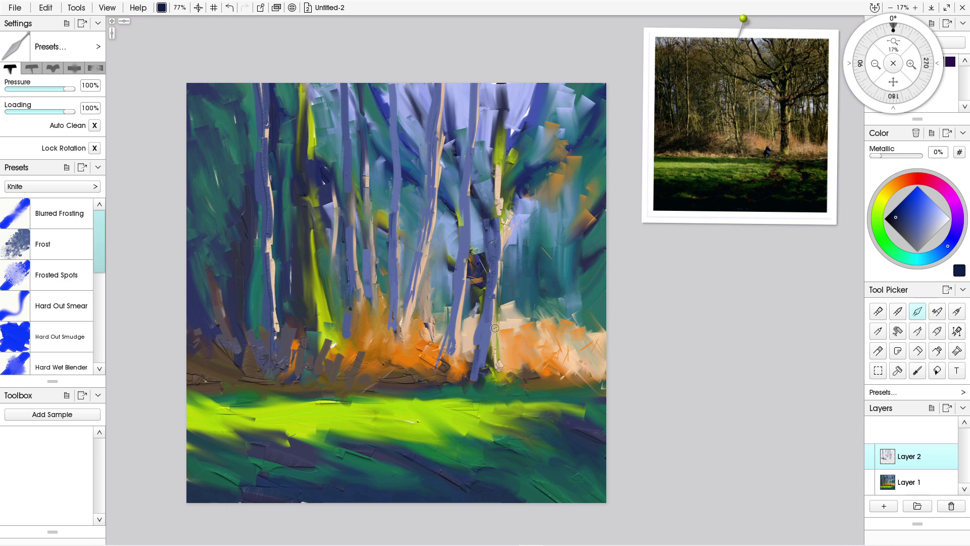
mouse_move(472, 178)
mouse_down()
mouse_move(490, 218)
mouse_move(436, 145)
mouse_up()
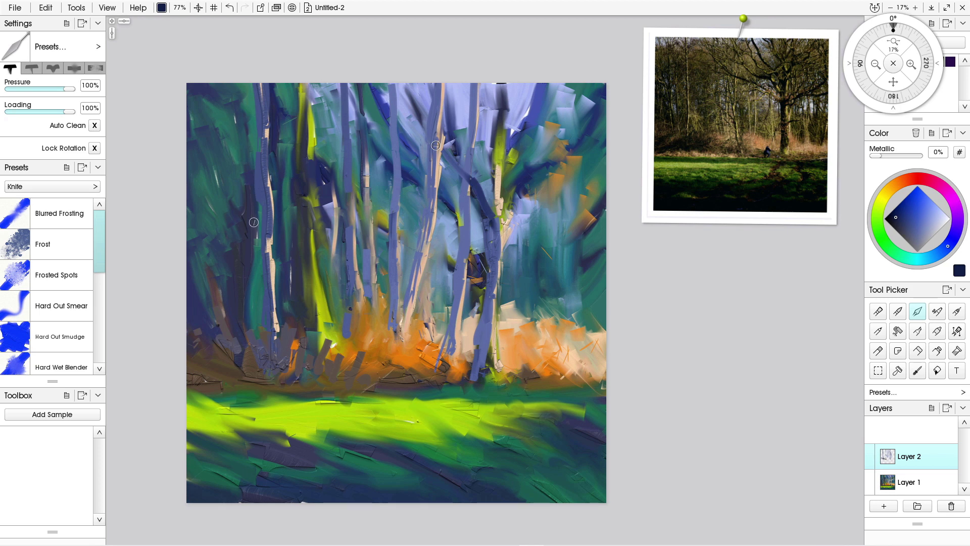
drag(262, 80, 266, 158)
Sample peach from the main trunk's base and dab Knife highlights up its lit edge.
alt+click(496, 366)
drag(485, 345, 491, 367)
drag(493, 320, 492, 368)
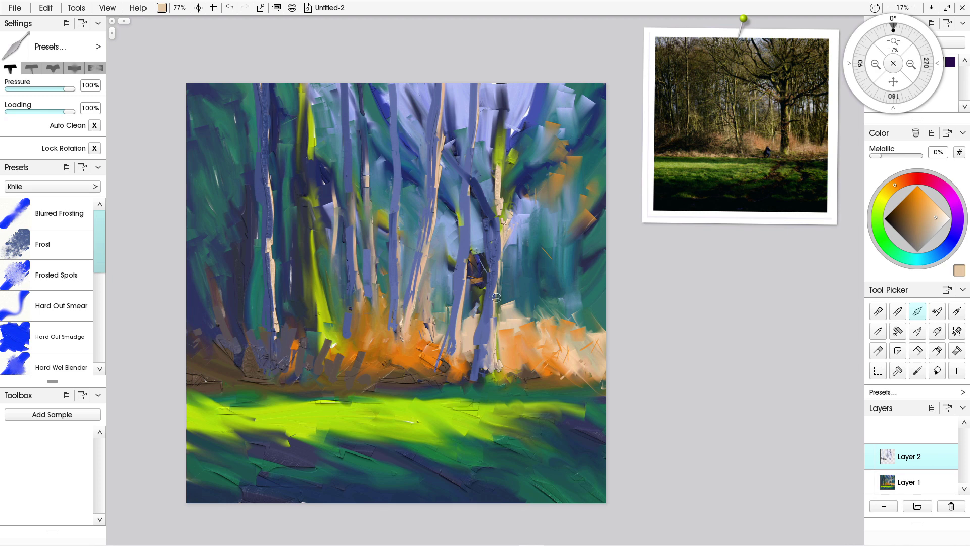
drag(498, 289, 492, 333)
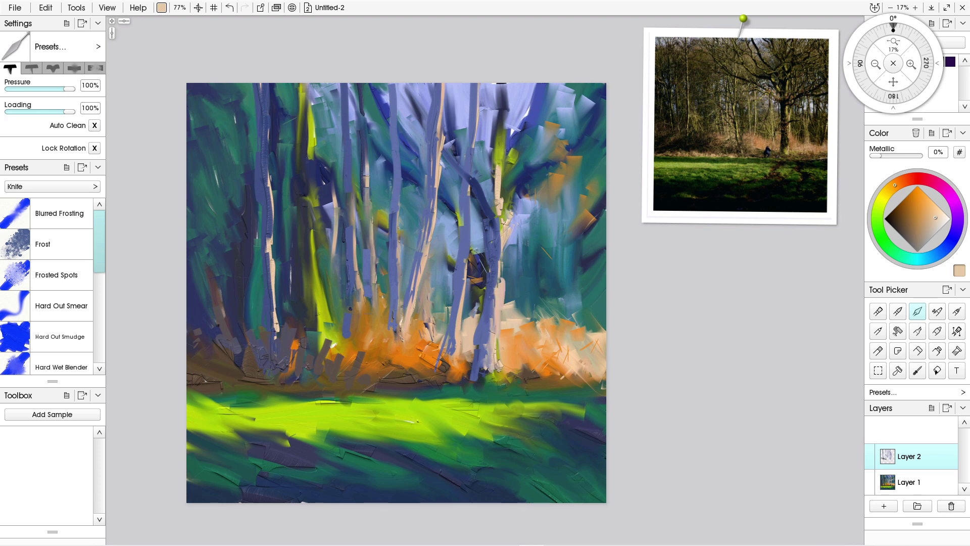
mouse_move(494, 286)
mouse_down()
mouse_move(498, 246)
mouse_move(503, 280)
mouse_up()
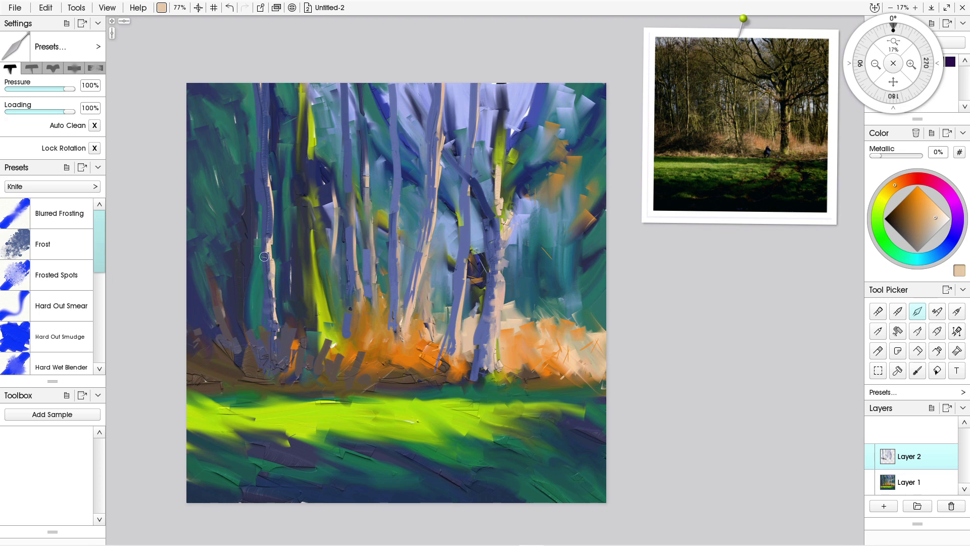
Sample orange and tan from the pale undergrowth and lay short upright Knife strokes beside the main trunk.
alt+click(511, 354)
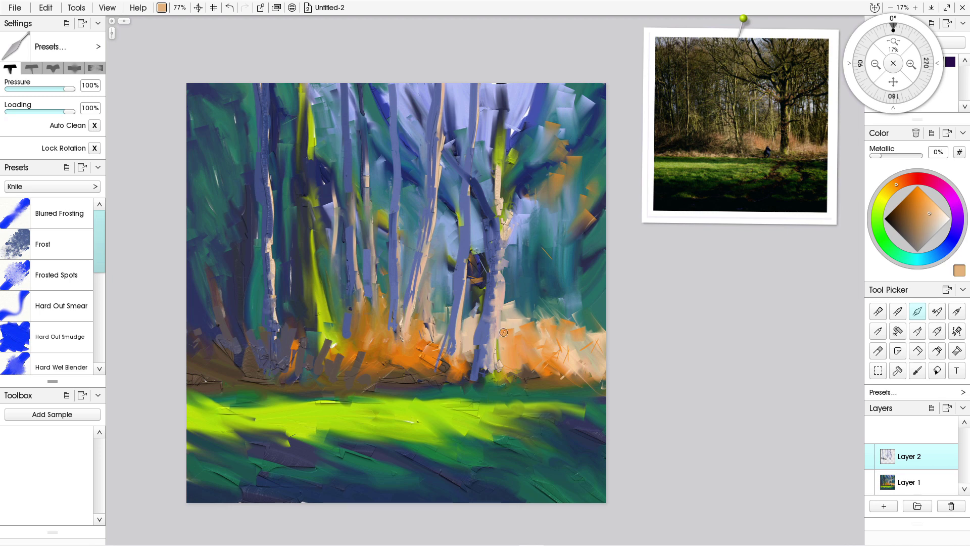
drag(510, 316, 514, 365)
drag(520, 325, 529, 354)
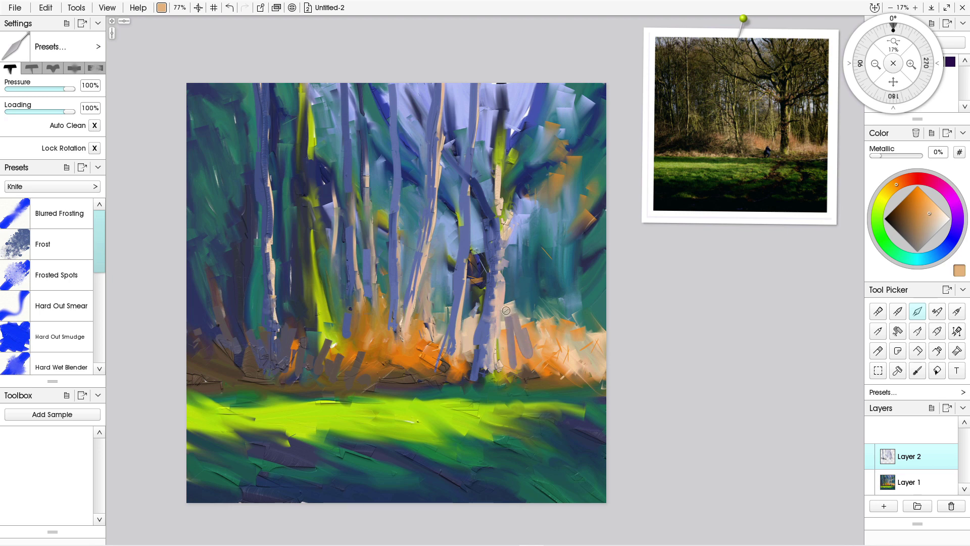
alt+click(507, 335)
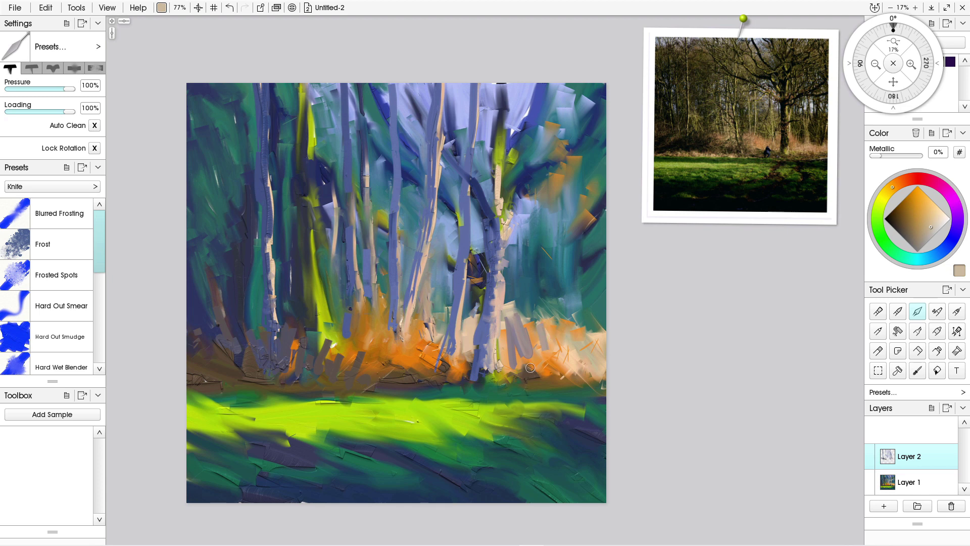
Enable Auto Clean, sample light peach, and add Knife strokes to the pale undergrowth, left trunk and woodland ground edge.
click(95, 125)
alt+click(567, 374)
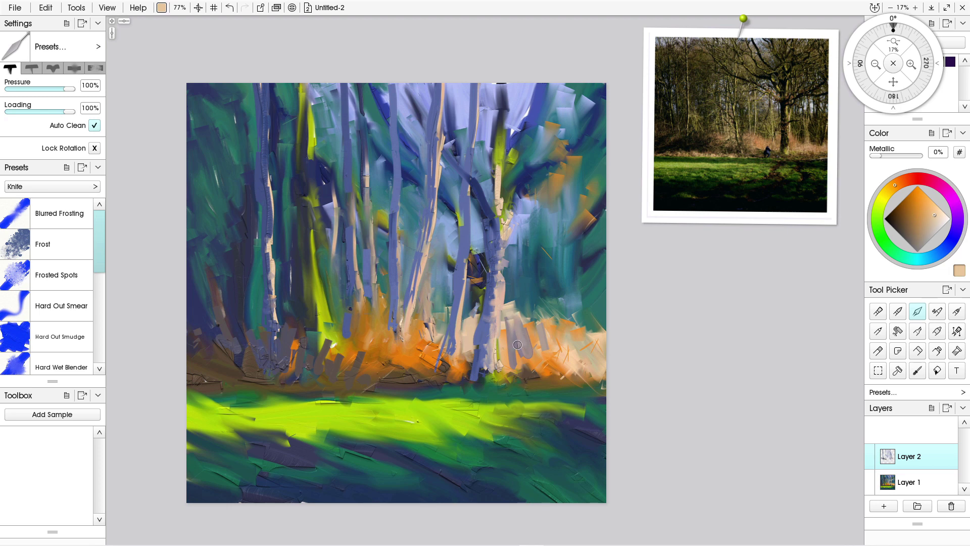
drag(548, 325, 558, 355)
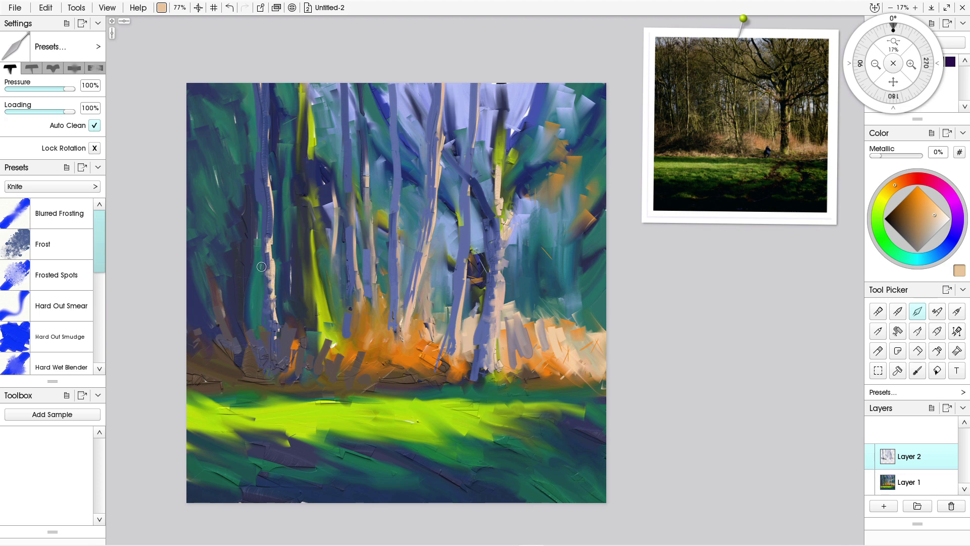
mouse_move(267, 268)
mouse_down()
mouse_move(279, 355)
mouse_move(263, 381)
mouse_move(270, 373)
mouse_move(298, 383)
mouse_move(251, 380)
mouse_move(248, 370)
mouse_move(223, 373)
mouse_move(252, 379)
mouse_move(210, 379)
mouse_move(262, 382)
mouse_move(207, 379)
mouse_up()
mouse_move(293, 383)
mouse_down()
mouse_move(339, 389)
mouse_move(350, 380)
mouse_move(289, 382)
mouse_up()
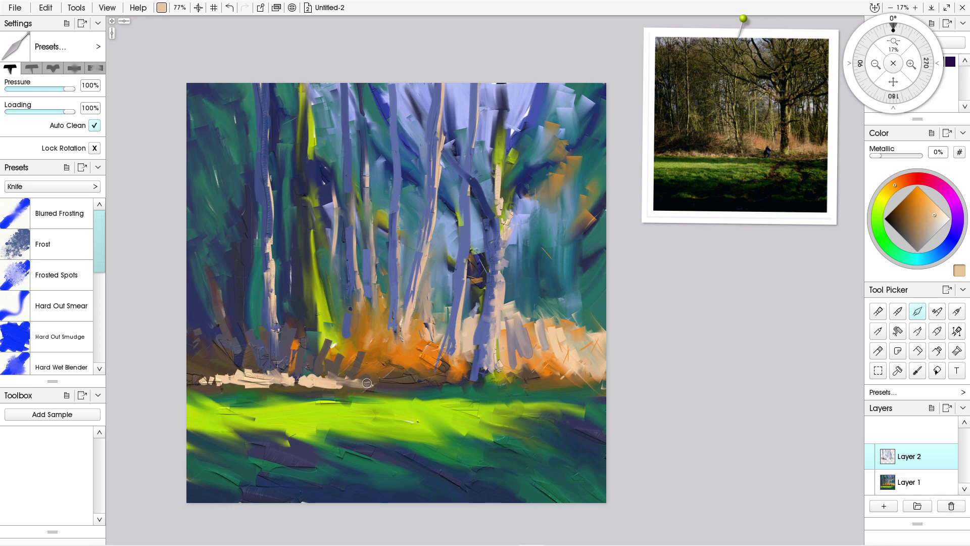
mouse_move(371, 383)
mouse_down()
mouse_move(402, 385)
mouse_move(328, 383)
mouse_move(427, 385)
mouse_up()
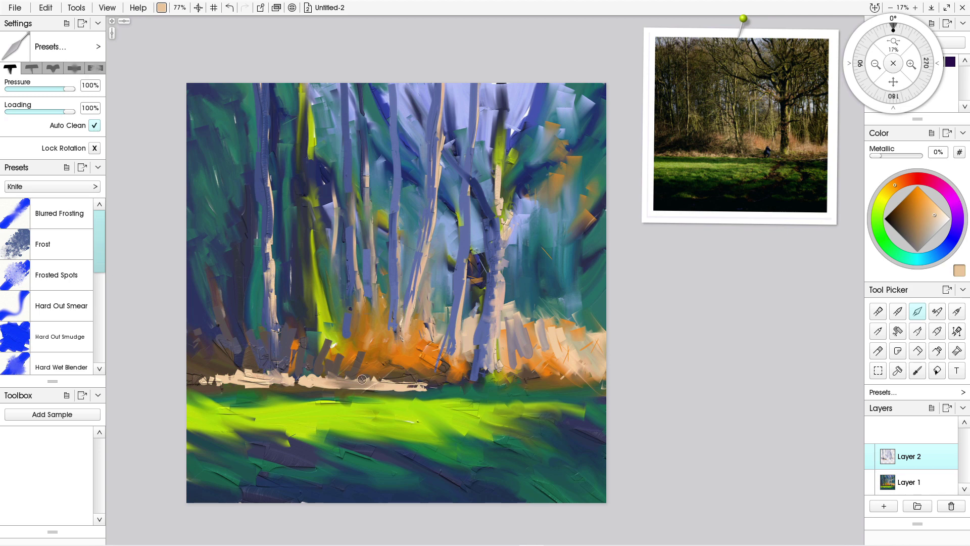
Add lime green Knife strokes along the ground on both sides of the main trunk and dab olive brown over the peach band's left end.
alt+click(428, 436)
mouse_move(432, 385)
mouse_down()
mouse_move(473, 385)
mouse_move(392, 382)
mouse_up()
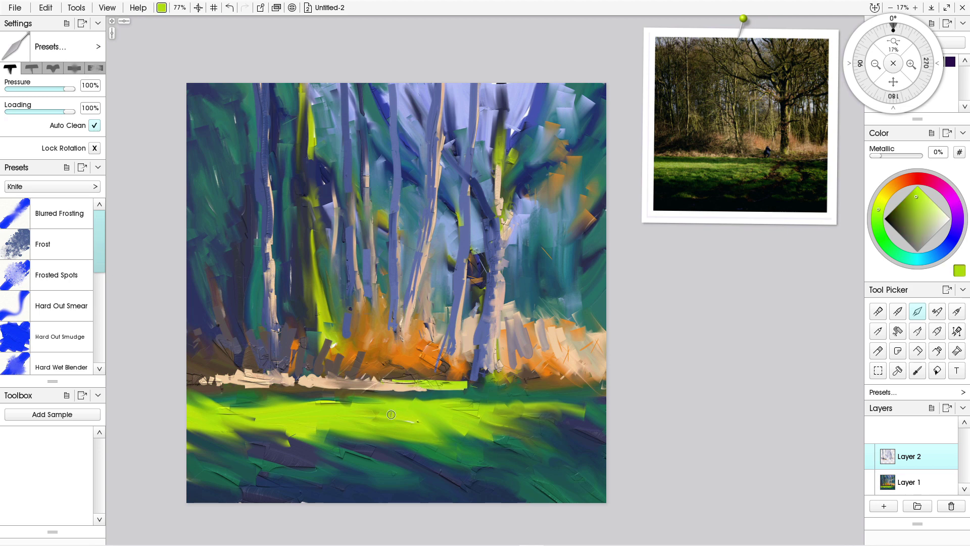
mouse_move(493, 384)
mouse_down()
mouse_move(582, 383)
mouse_move(501, 382)
mouse_up()
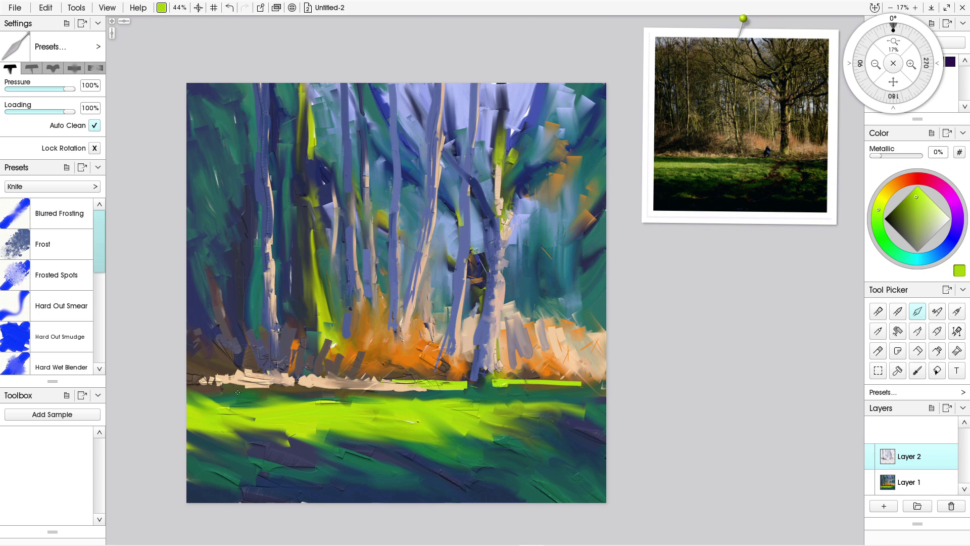
alt+click(223, 386)
mouse_move(218, 377)
mouse_down()
mouse_move(213, 387)
mouse_move(382, 393)
mouse_move(215, 386)
mouse_up()
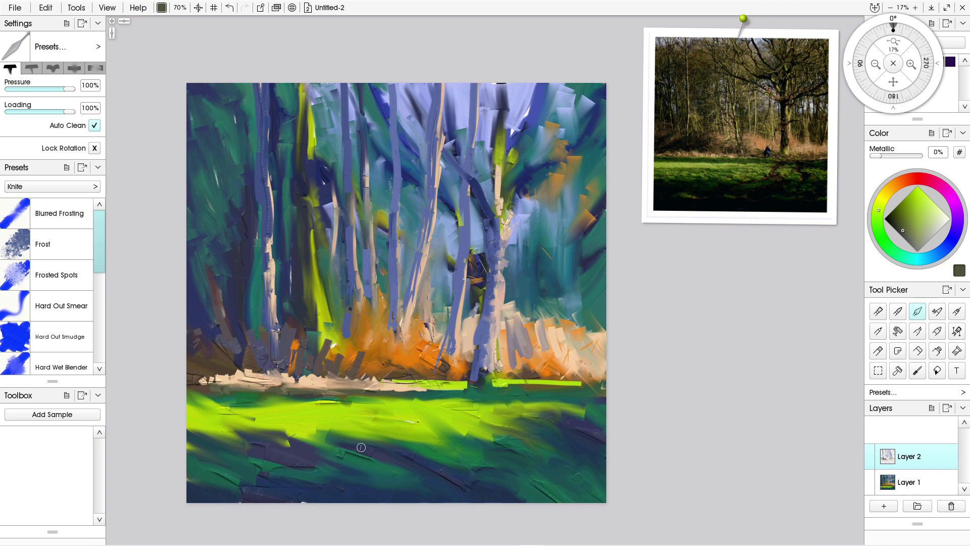
Sample dark blue from the foreground and paint horizontal Knife shadows beneath the peach ground band on a new layer.
alt+click(371, 449)
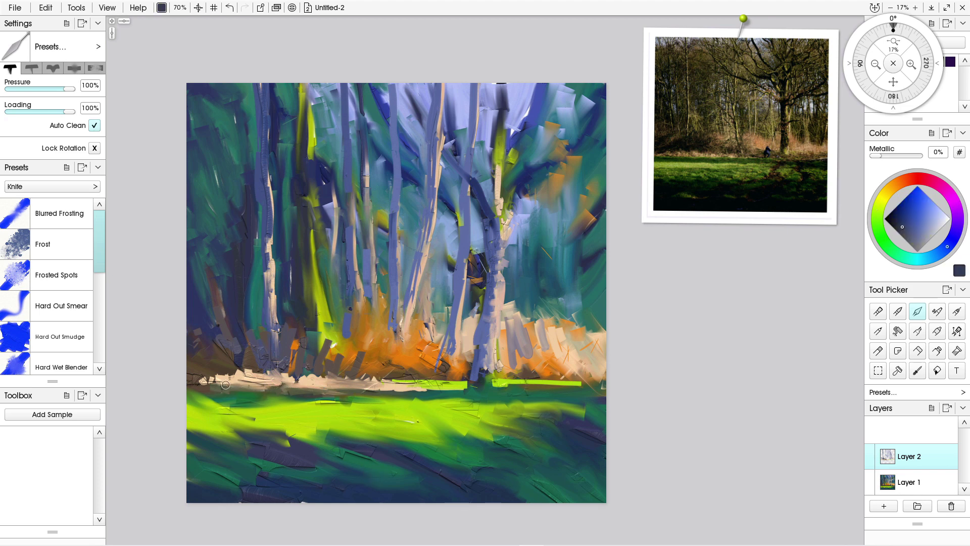
click(884, 506)
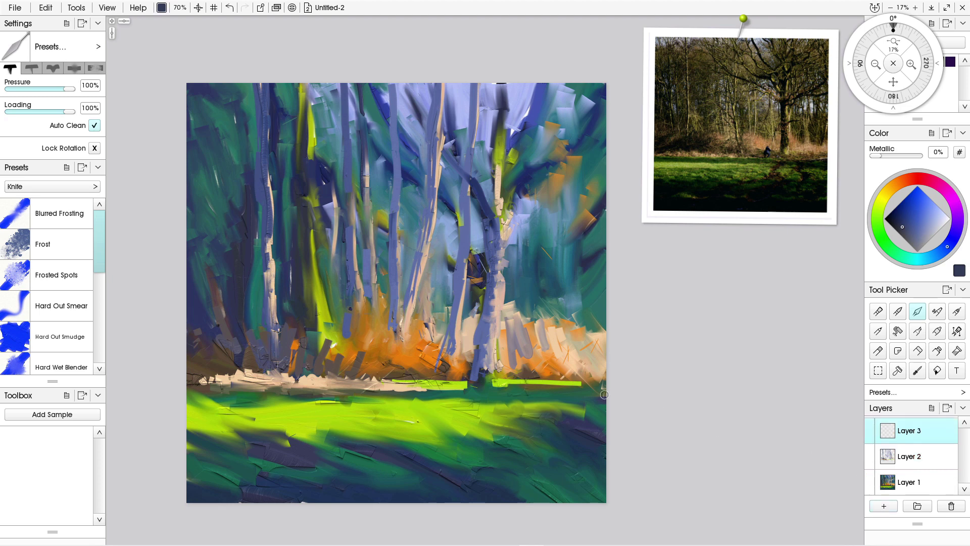
mouse_move(231, 391)
mouse_down()
mouse_move(319, 390)
mouse_move(228, 384)
mouse_up()
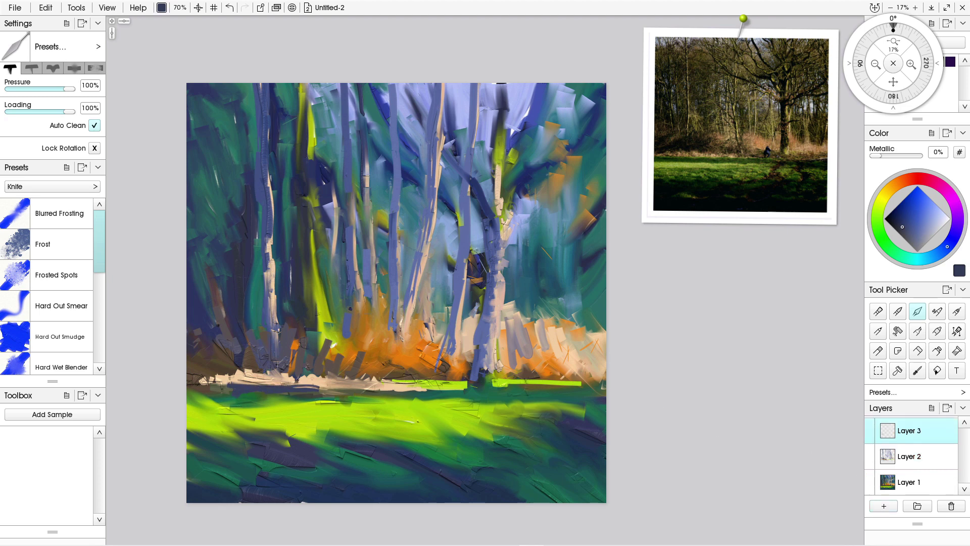
mouse_move(294, 387)
mouse_down()
mouse_move(503, 430)
mouse_move(455, 397)
mouse_move(368, 382)
mouse_move(375, 400)
mouse_move(348, 387)
mouse_move(397, 389)
mouse_up()
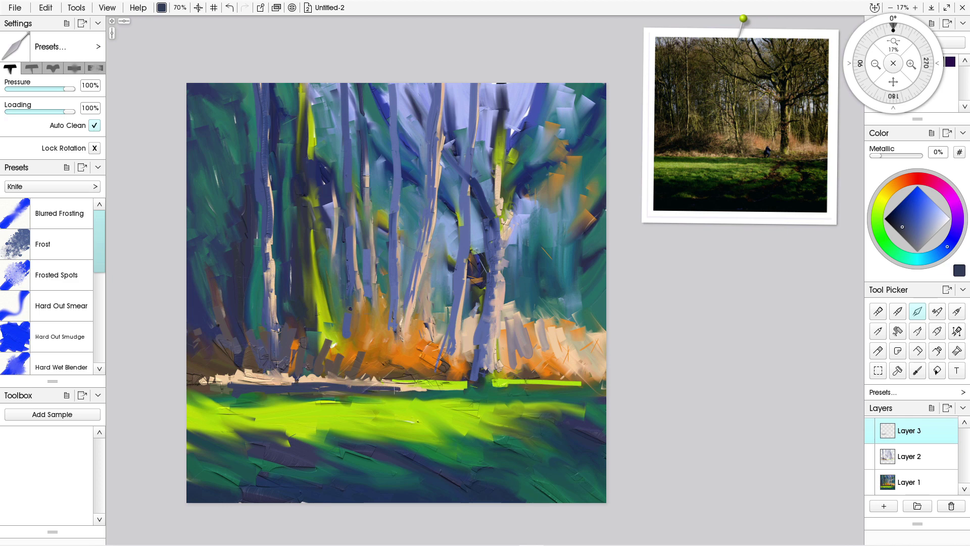
drag(339, 390, 444, 392)
Add a new layer and paint thin lime green Knife strokes at 38% size along the lower edge of the peach ground band.
alt+click(392, 387)
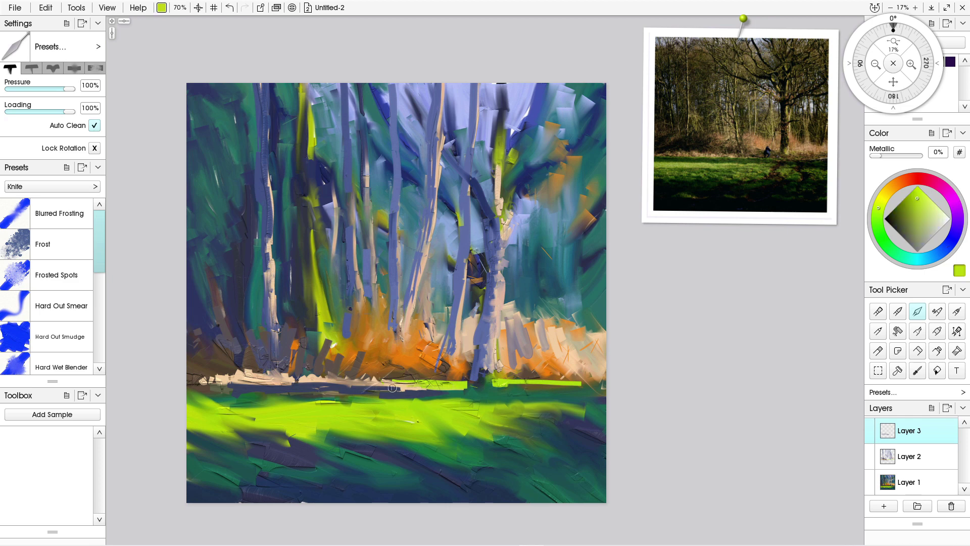
drag(428, 388, 325, 384)
click(884, 506)
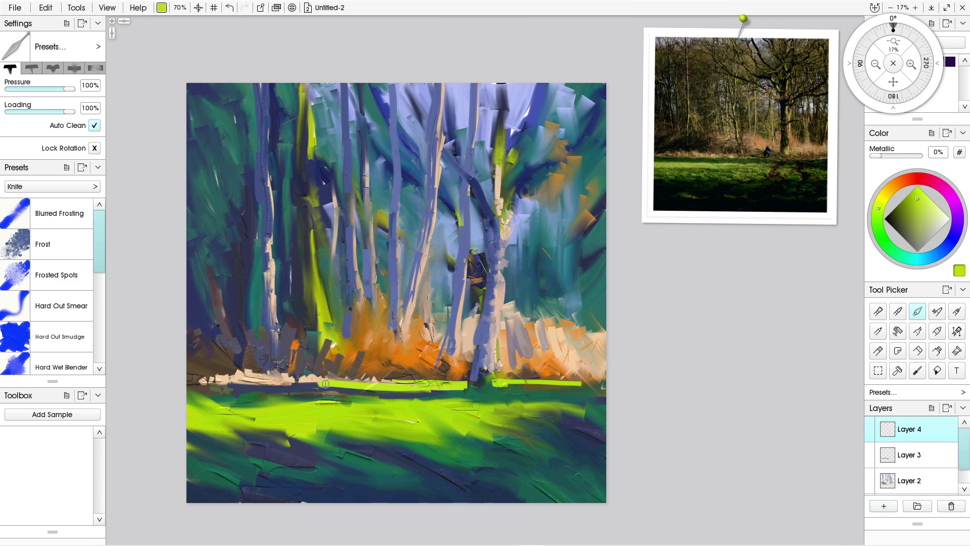
key(ctrl+z)
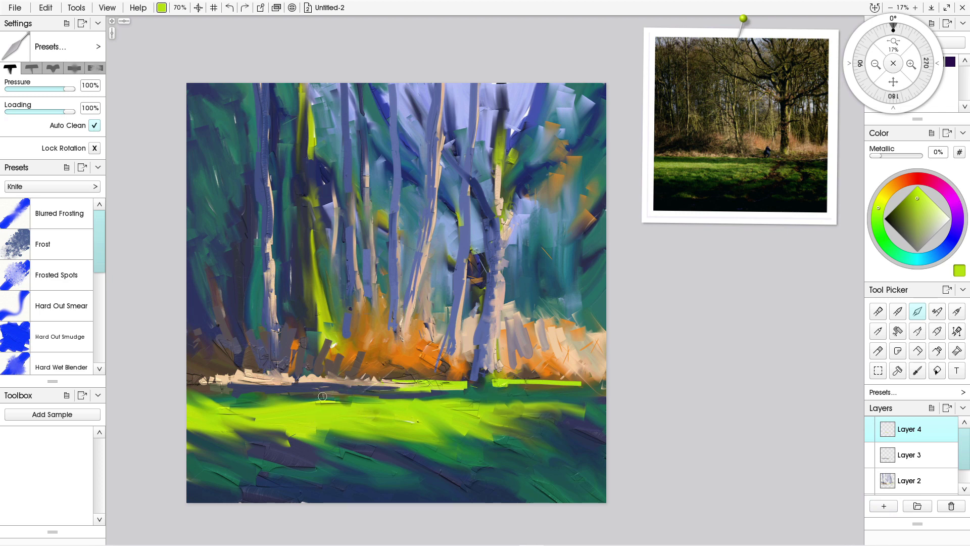
key(bracketleft)
key(bracketleft)
key(bracketleft)
key(bracketleft)
drag(404, 388, 281, 384)
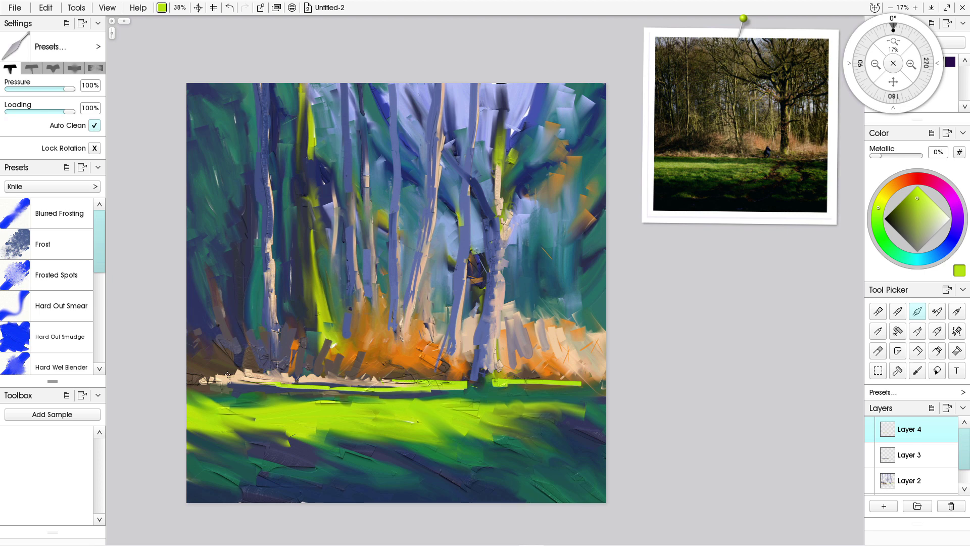
drag(256, 384, 218, 380)
Merge the three upper layers down into Layer 1 and add a new empty layer above it.
click(953, 435)
click(835, 341)
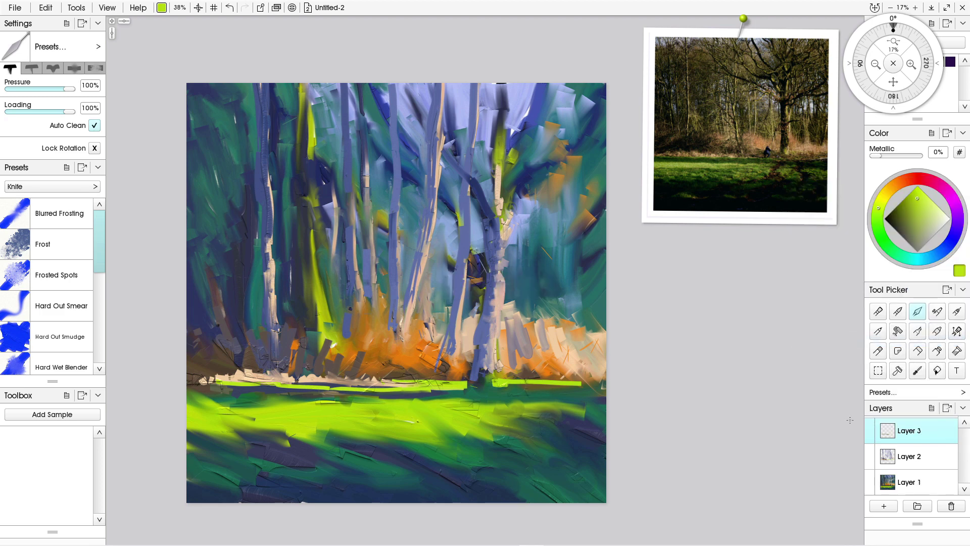
click(953, 437)
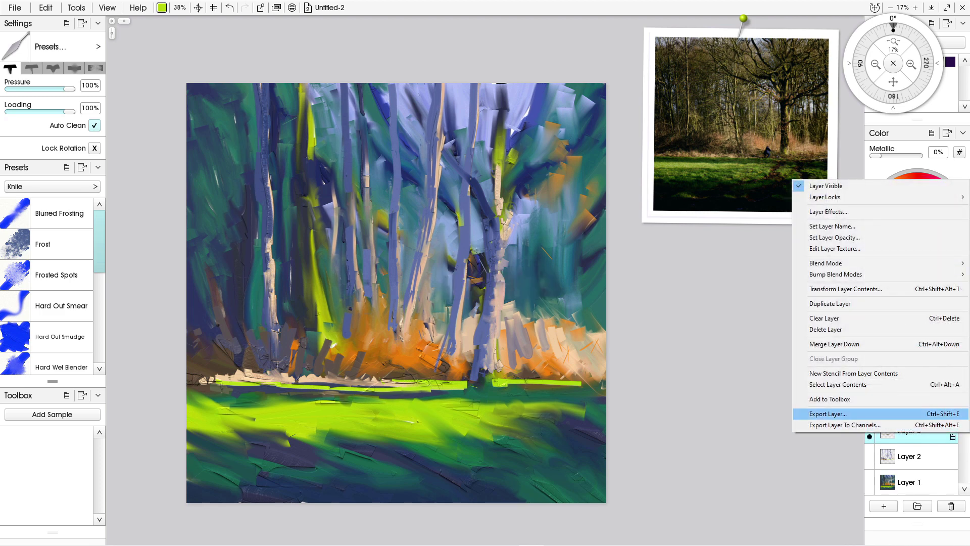
click(834, 344)
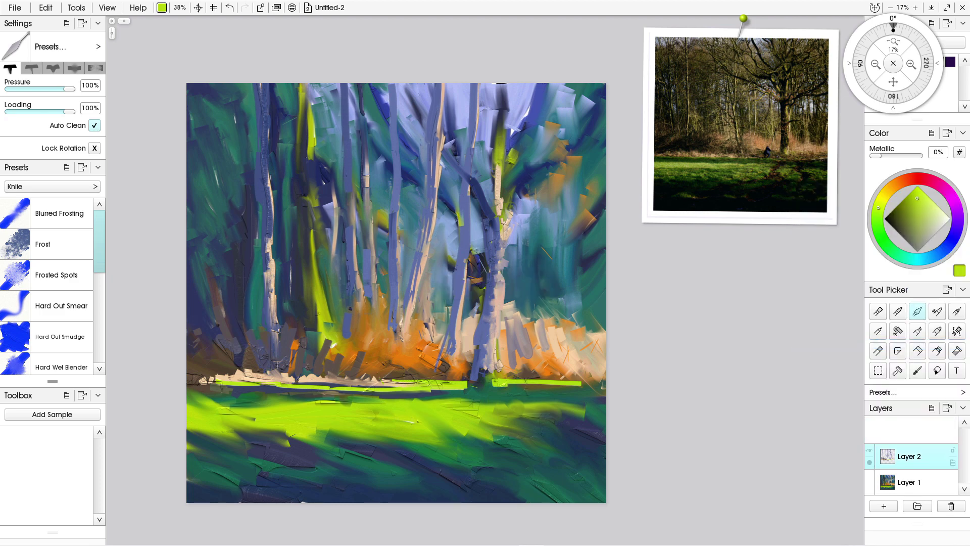
click(953, 462)
click(834, 368)
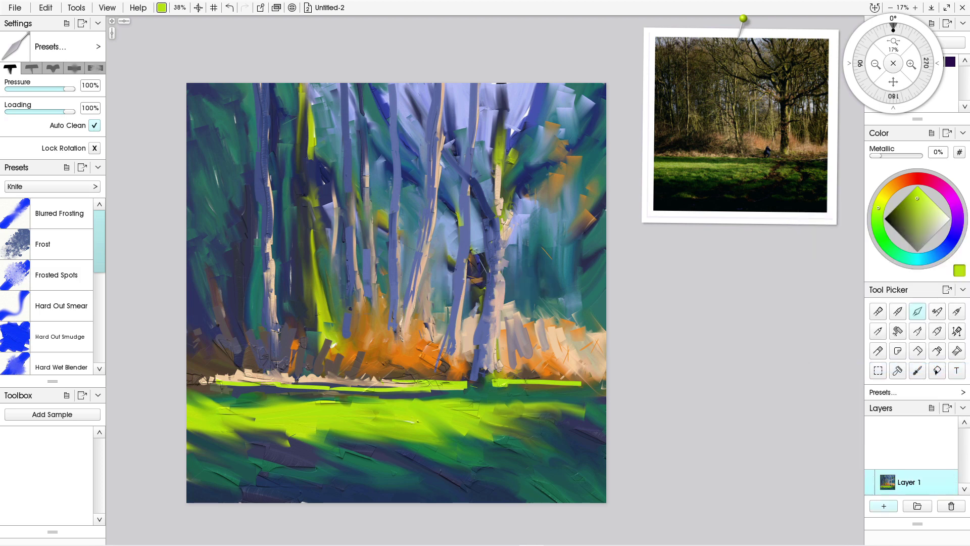
click(884, 506)
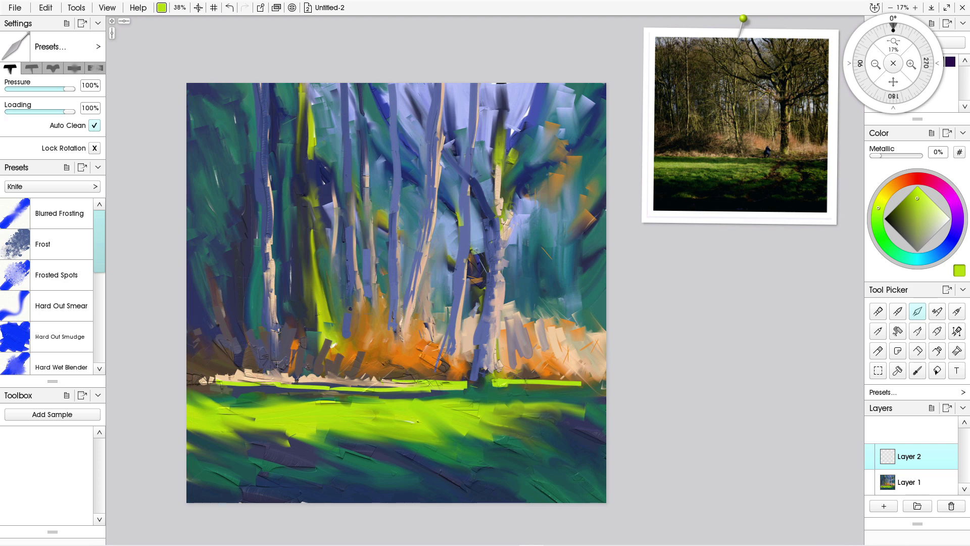
Open the kerrieTrees painting and add a new layer above Layer 1.
click(14, 7)
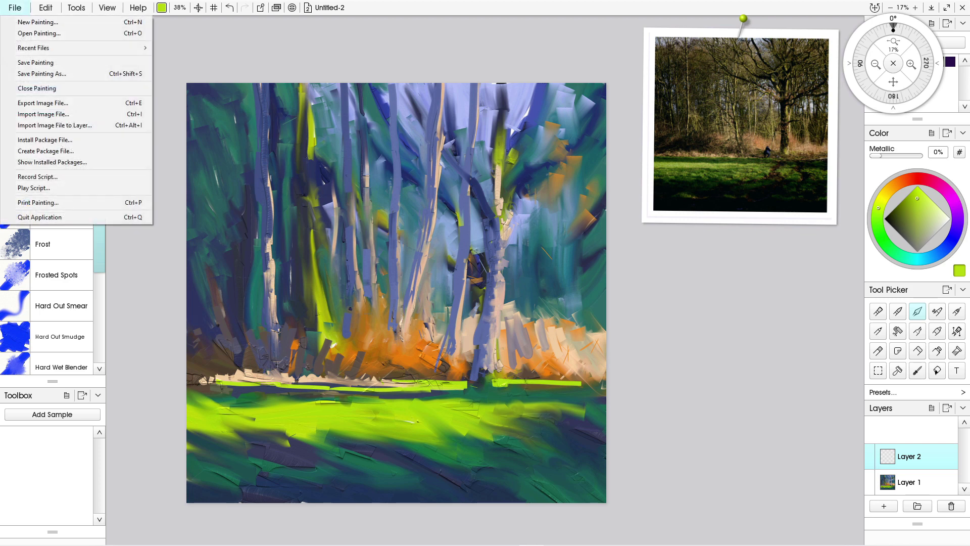
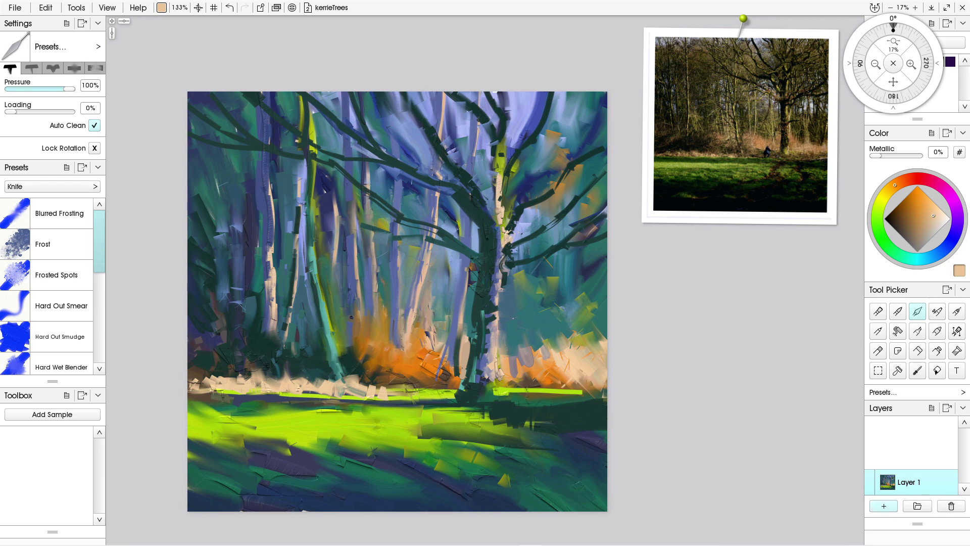
click(883, 506)
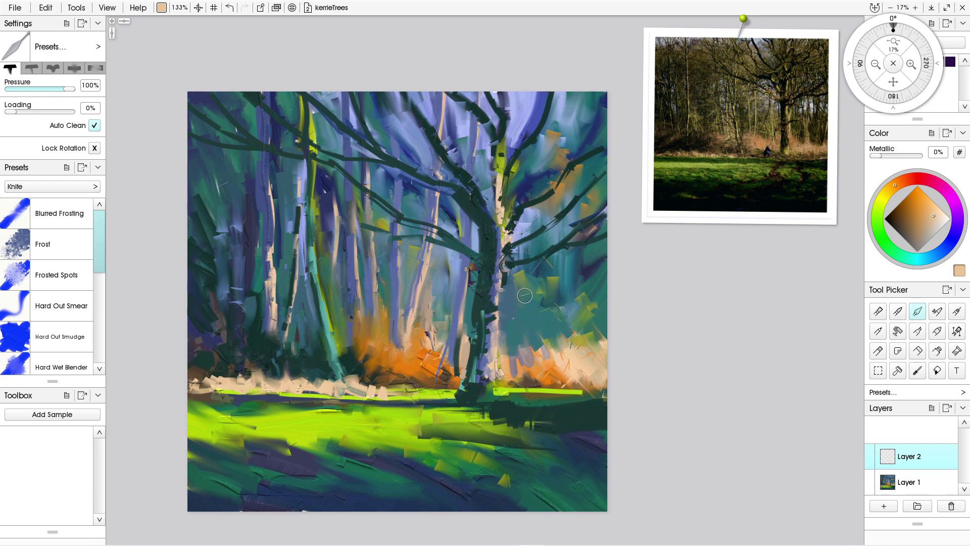
Sample light peach from the undergrowth, set Loading to 58% and lay short Knife strokes on the main trunk's lower part.
alt+click(574, 388)
drag(10, 111, 65, 111)
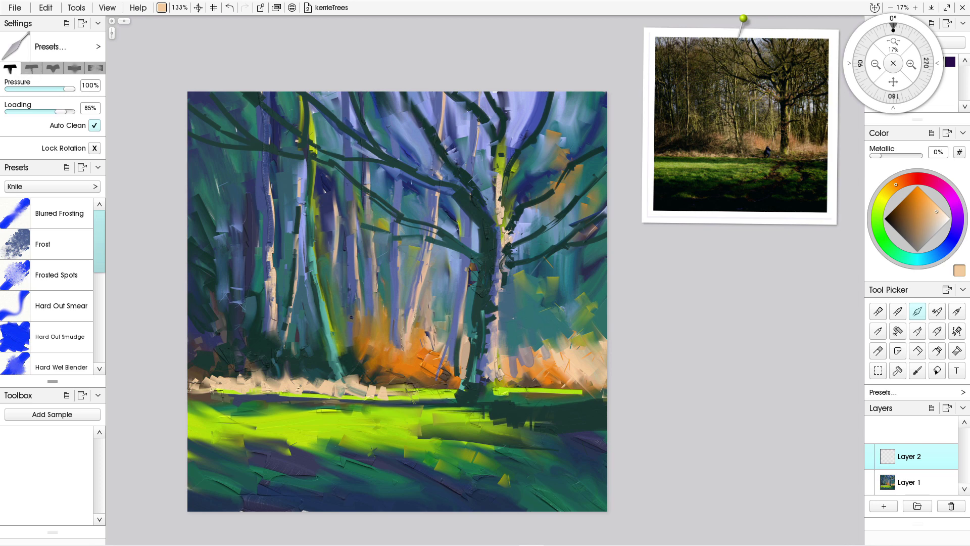
drag(60, 112, 45, 112)
mouse_move(487, 376)
mouse_down()
mouse_move(490, 409)
mouse_move(519, 440)
mouse_move(490, 392)
mouse_up()
drag(497, 310, 489, 350)
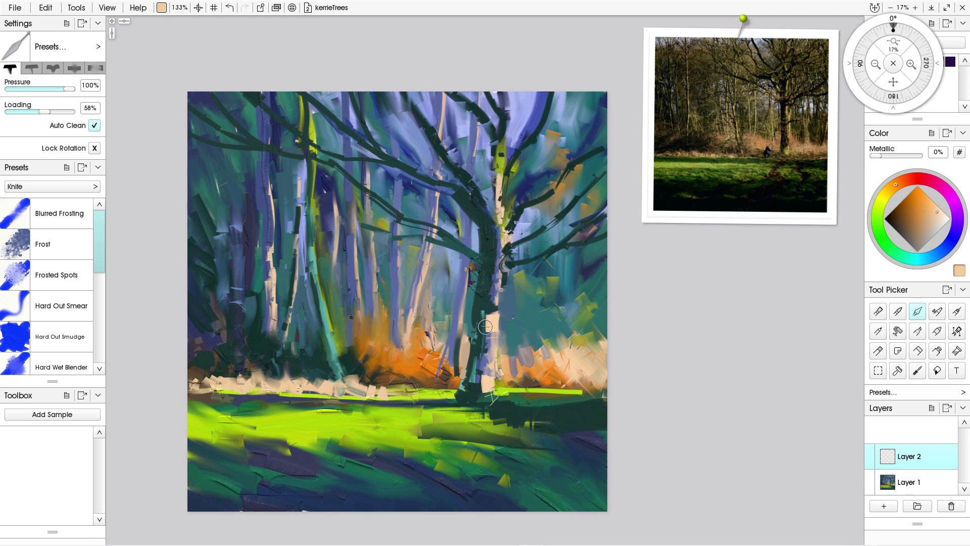
Reduce the Knife to 54%, shift the colour to pale yellow and paint highlights along the sunlit edge of the main trunk.
key(bracketleft)
key(bracketleft)
key(bracketleft)
key(bracketleft)
key(bracketleft)
key(bracketleft)
key(bracketleft)
key(bracketleft)
key(bracketleft)
key(bracketleft)
key(bracketleft)
click(887, 193)
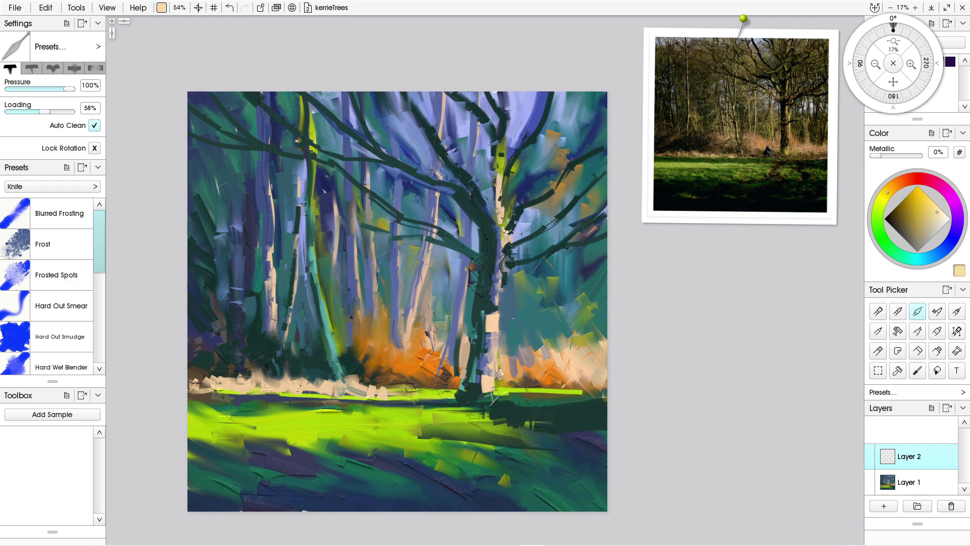
drag(499, 289, 496, 365)
drag(502, 276, 502, 288)
drag(497, 240, 499, 270)
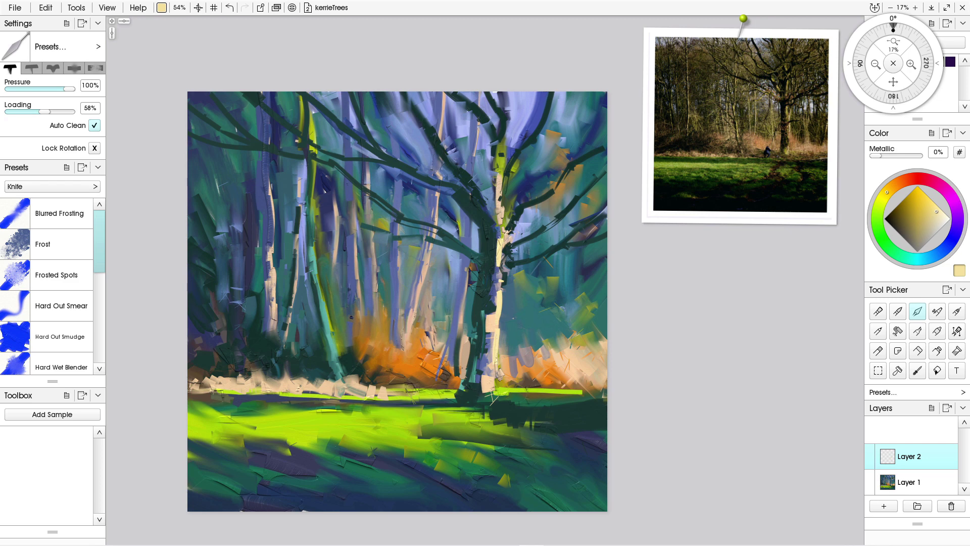
Add pale yellow Knife highlights to the upper main trunk and the two limbs branching off its left side.
drag(502, 241, 503, 264)
drag(499, 153, 503, 206)
mouse_move(466, 205)
mouse_down()
mouse_move(463, 195)
mouse_move(484, 217)
mouse_up()
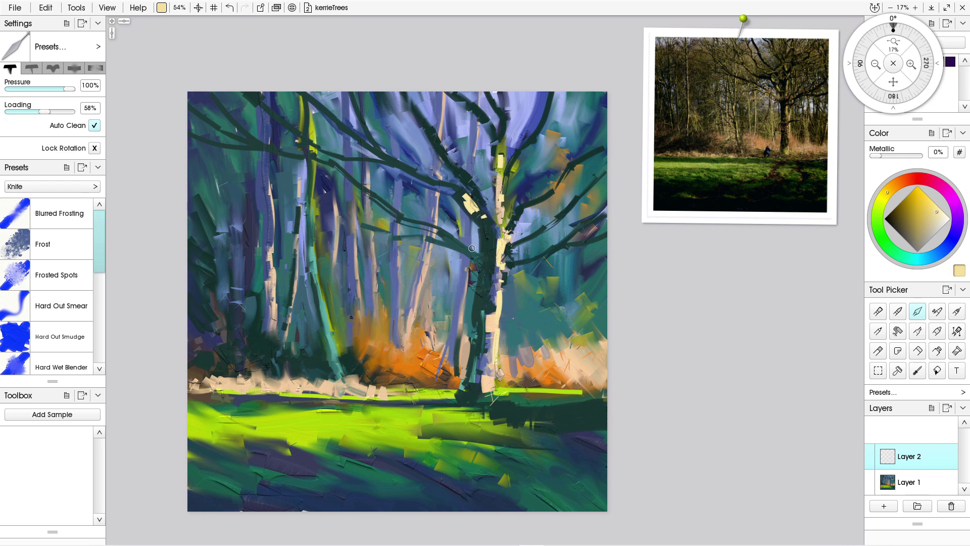
mouse_move(473, 248)
mouse_down()
mouse_move(434, 223)
mouse_move(457, 240)
mouse_up()
Change the colour to lime green and add broken Knife strokes along the middle of the main trunk.
click(880, 205)
drag(937, 211, 922, 201)
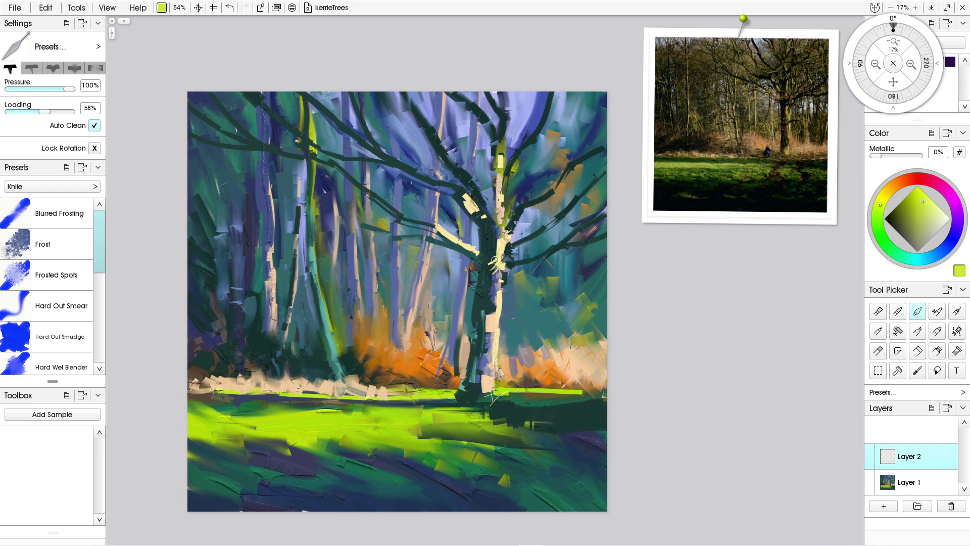
mouse_move(499, 271)
mouse_down()
mouse_move(494, 260)
mouse_move(489, 306)
mouse_up()
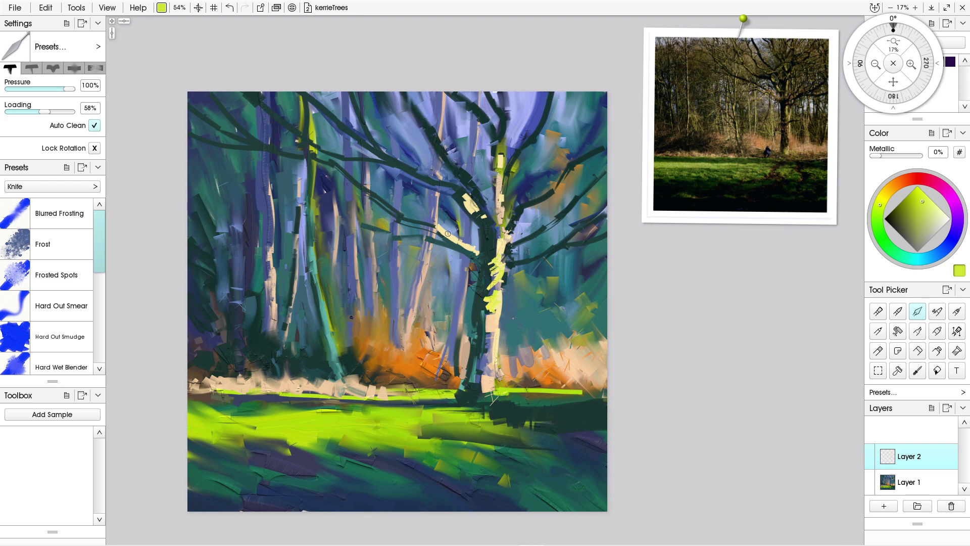
Trim the highlight on the main trunk's upper left limb with sampled dark teal, and resample yellow-green from the trunk.
key(alt)
alt+click(452, 187)
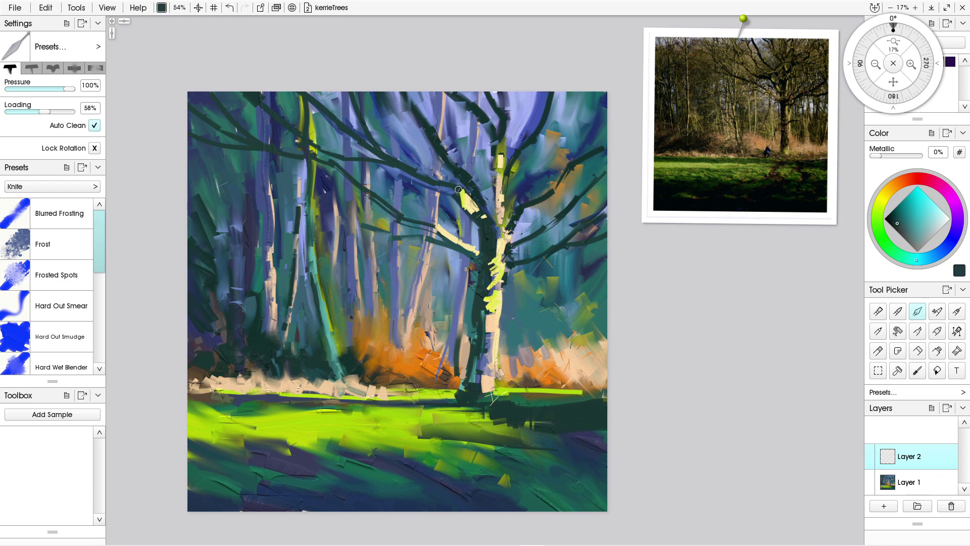
mouse_move(466, 210)
mouse_down()
mouse_move(456, 195)
mouse_move(480, 216)
mouse_move(477, 205)
mouse_up()
alt+click(494, 305)
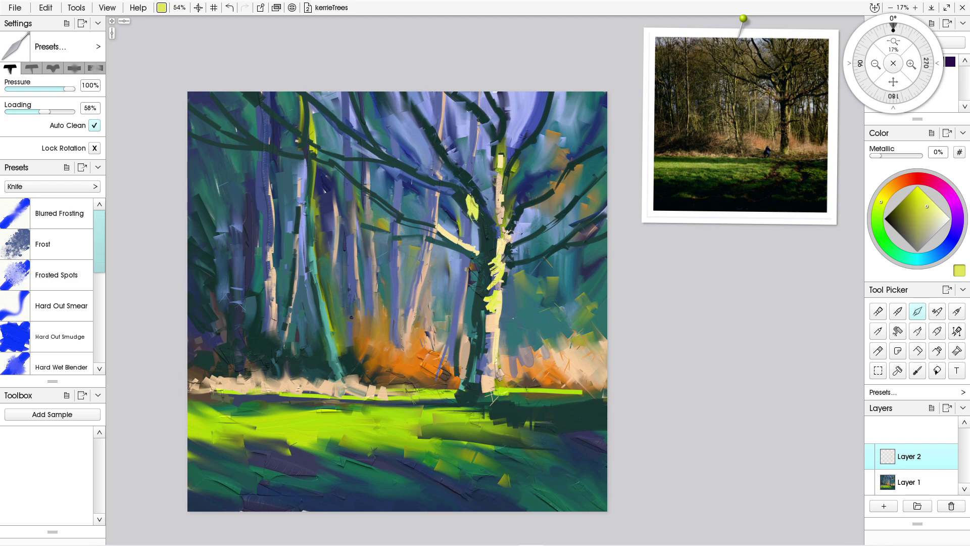
Sample dark green from the main trunk and break up the bright highlights on the trunk and its left limbs.
alt+click(491, 241)
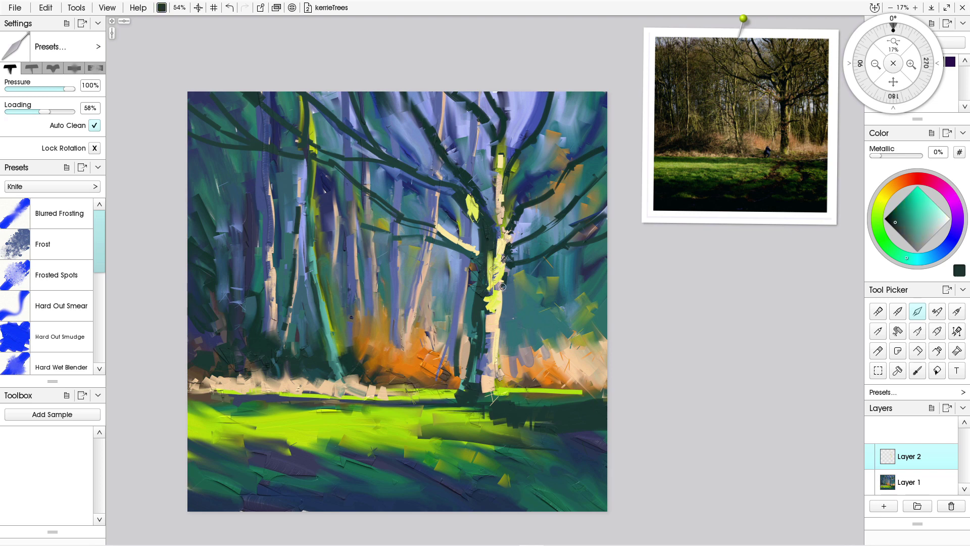
drag(489, 266, 492, 283)
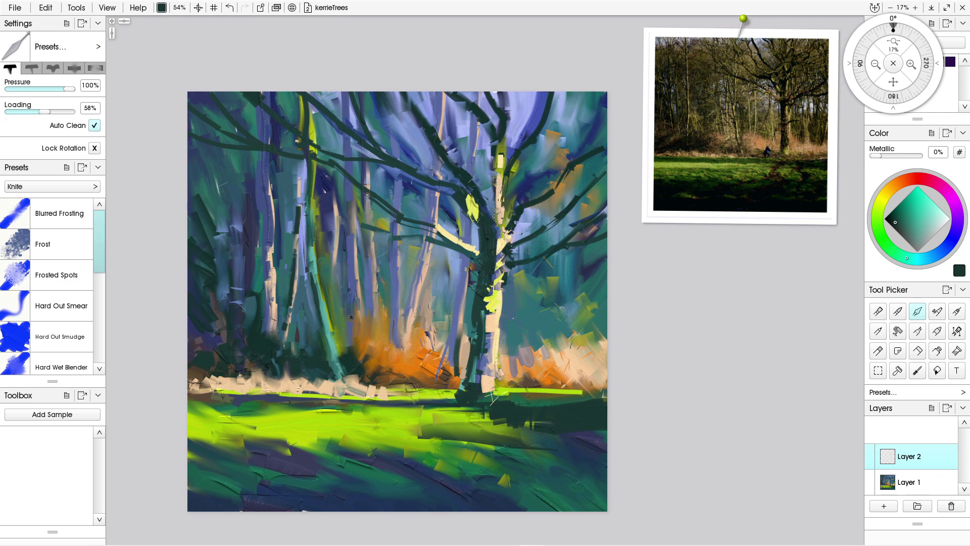
drag(471, 193, 472, 218)
drag(437, 226, 450, 234)
drag(486, 289, 492, 351)
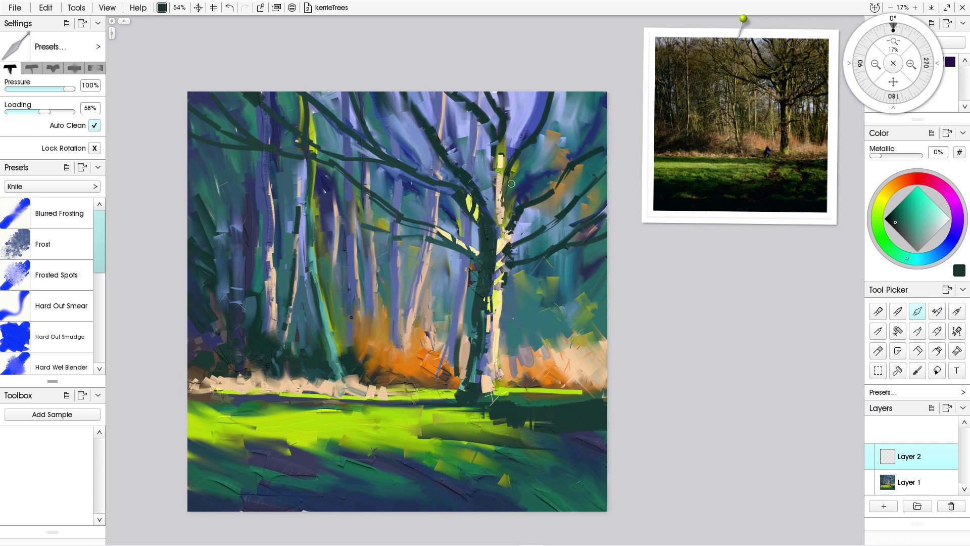
Sample tan brown from the orange foliage and add Knife strokes along the dark branches left of the main trunk.
key(alt)
alt+click(560, 189)
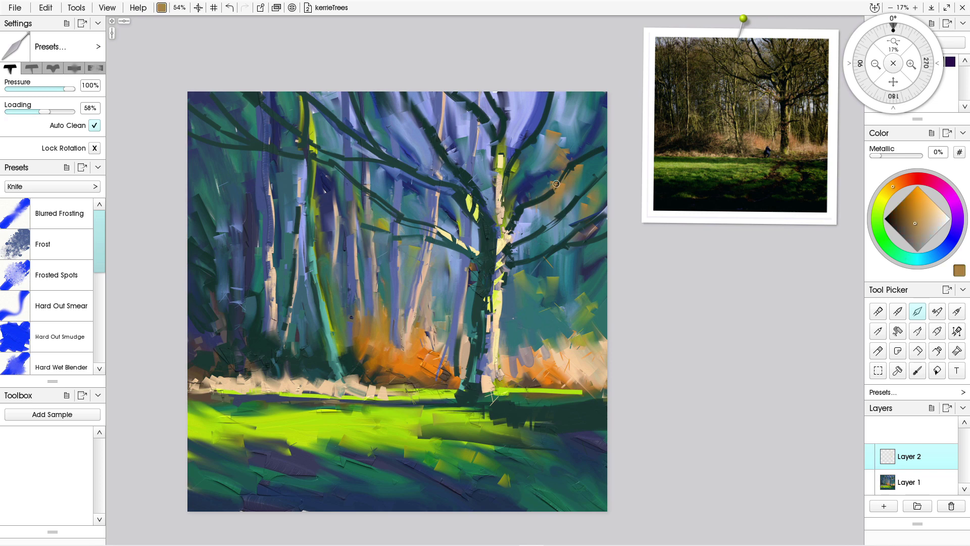
drag(440, 145, 469, 176)
drag(420, 115, 424, 122)
drag(379, 148, 400, 164)
drag(397, 214, 430, 228)
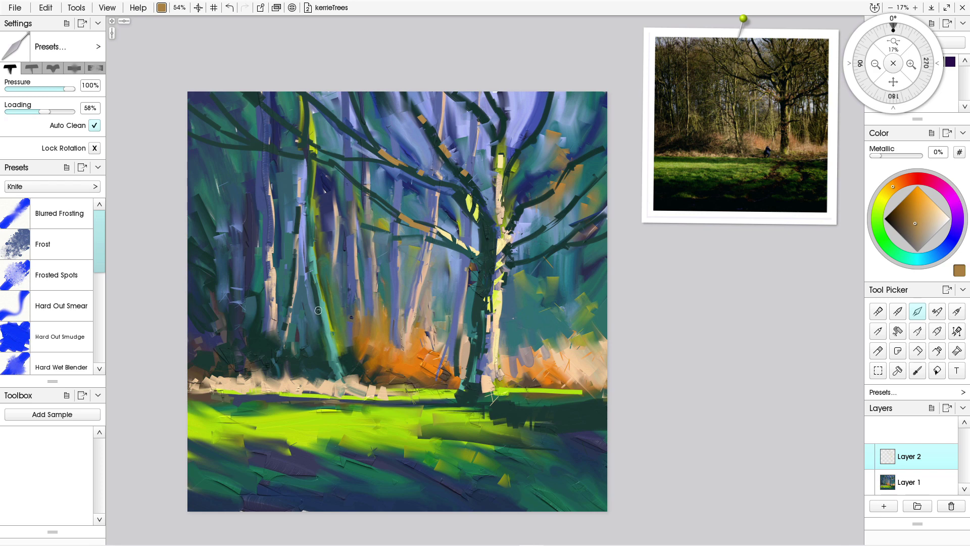
Sample light peach from the ground band and paint a slender pale fork rising from the leaning left trunk.
key(alt)
alt+click(329, 384)
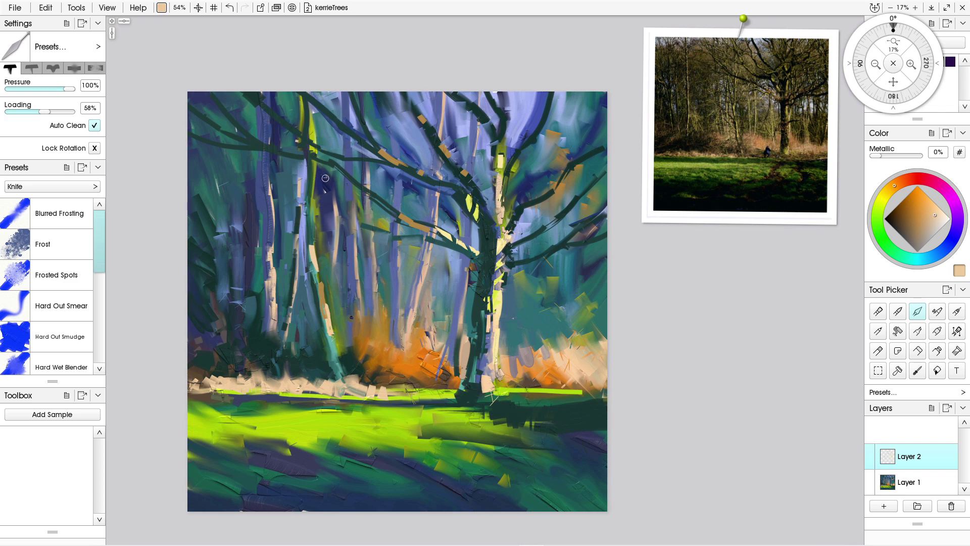
drag(325, 185, 320, 255)
mouse_move(323, 217)
mouse_down()
mouse_move(318, 277)
mouse_move(323, 257)
mouse_up()
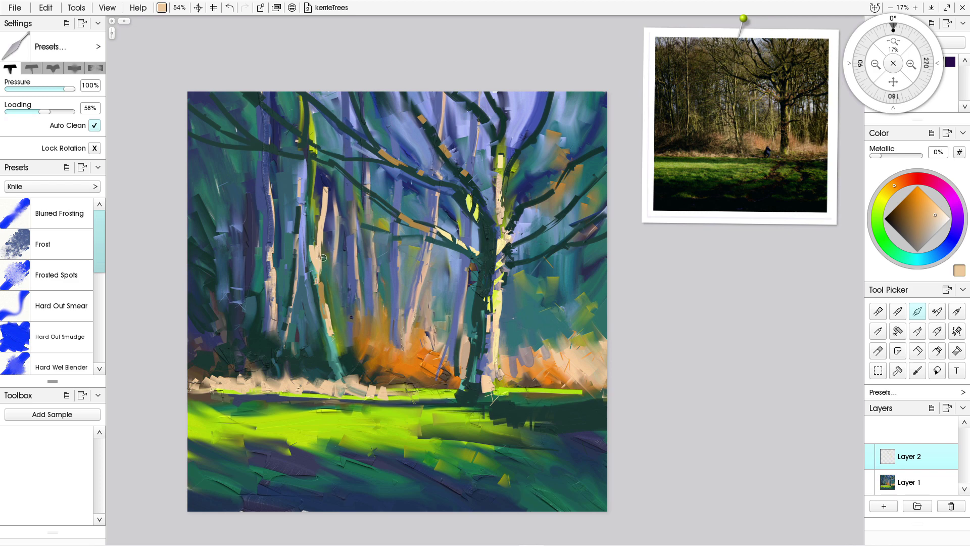
mouse_move(324, 188)
mouse_down()
mouse_move(314, 250)
mouse_move(313, 241)
mouse_up()
mouse_move(325, 181)
mouse_down()
mouse_move(321, 258)
mouse_move(325, 231)
mouse_up()
drag(321, 268, 322, 271)
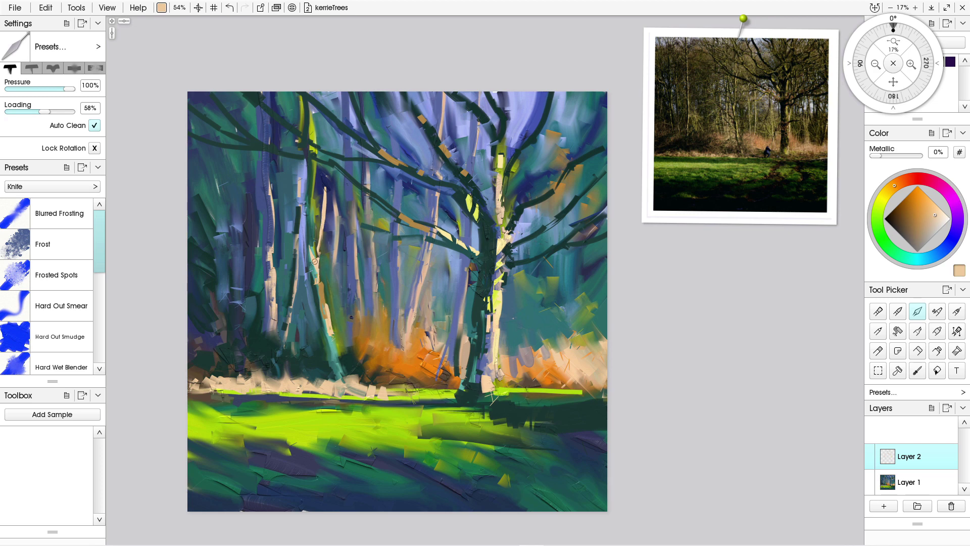
Strengthen the leaning left trunk below its fork and the join between its limbs with light peach Knife strokes.
drag(314, 261, 325, 317)
mouse_move(316, 249)
mouse_down()
mouse_move(324, 261)
mouse_move(317, 233)
mouse_up()
drag(322, 228, 319, 258)
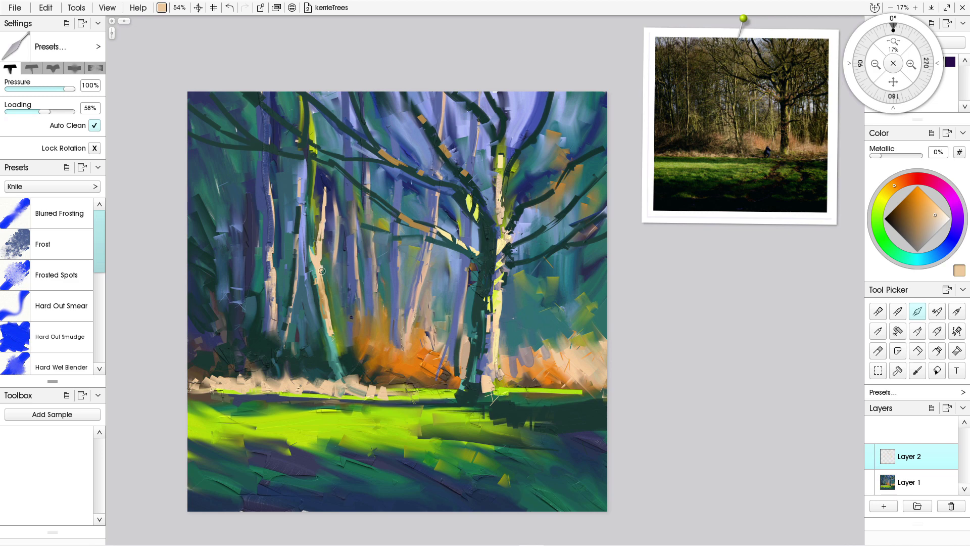
Sample dark green from the main trunk, shade the left trunk's fork and extend its limb up to the canvas's top edge.
alt+click(482, 269)
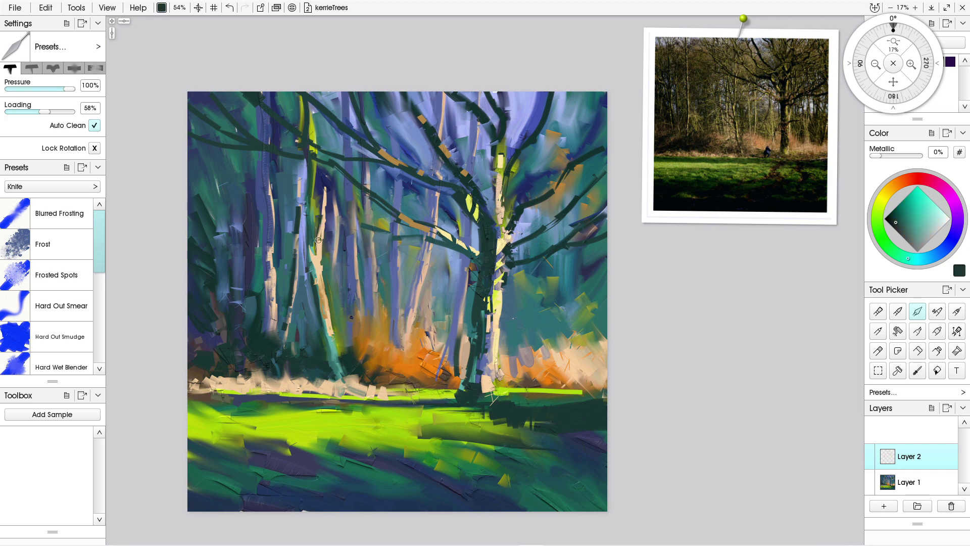
drag(318, 227, 316, 251)
drag(320, 215, 325, 159)
drag(326, 123, 326, 151)
drag(326, 93, 327, 119)
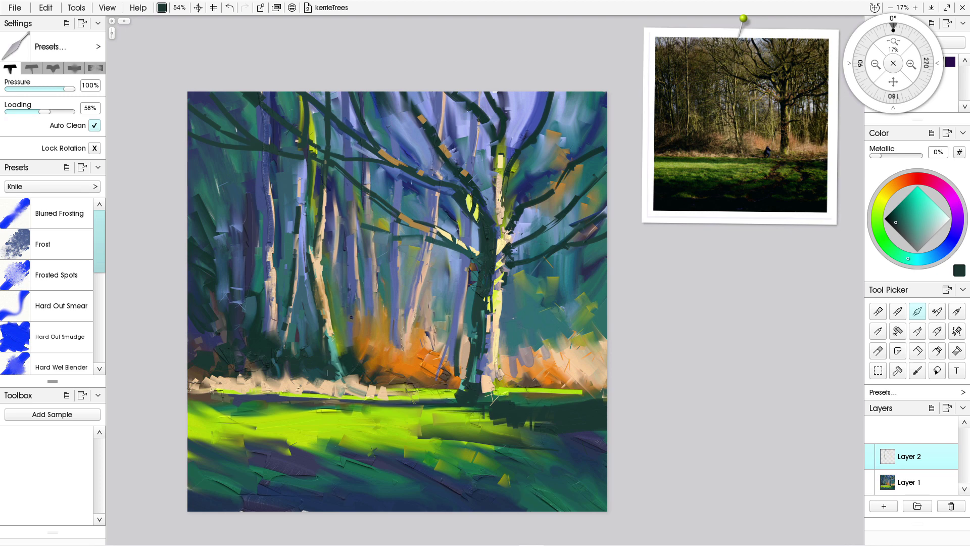
Sample orange from the undergrowth and lay short Knife strokes on both sides of the main trunk's base.
alt+click(417, 339)
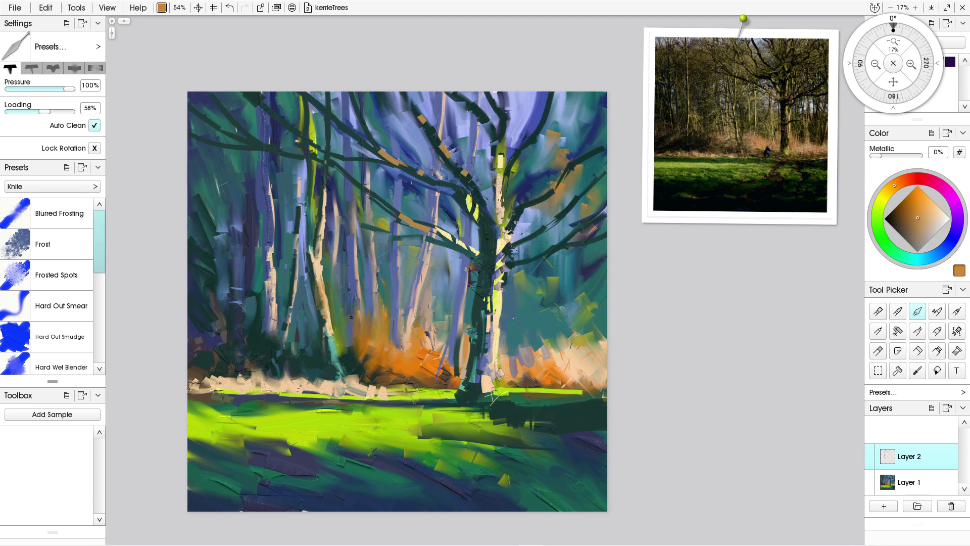
mouse_move(466, 348)
mouse_down()
mouse_move(464, 371)
mouse_move(463, 358)
mouse_move(454, 365)
mouse_up()
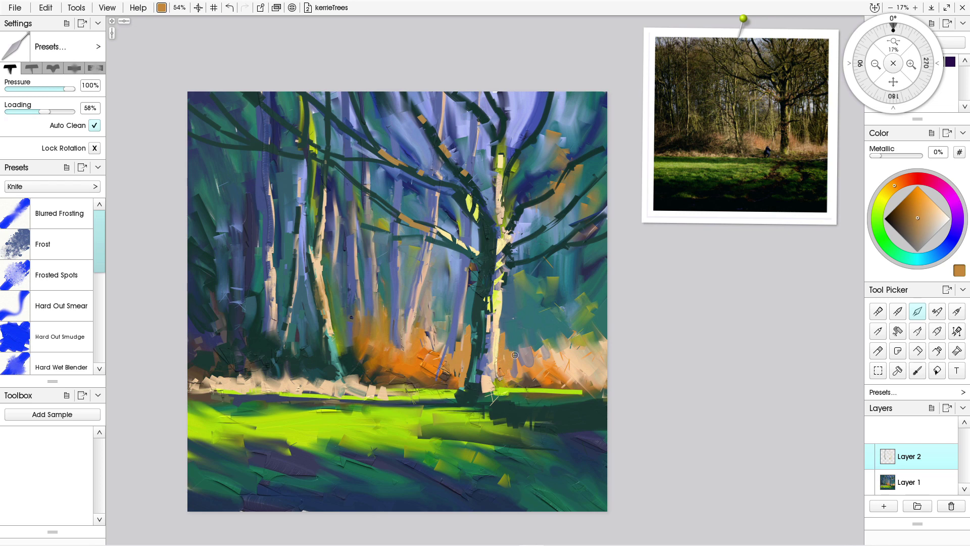
drag(515, 356, 516, 378)
Enlarge the Knife to 81% and add broader orange strokes to the undergrowth on either side of the main trunk.
key(bracketright)
key(bracketright)
key(bracketright)
key(bracketright)
key(bracketright)
key(bracketright)
drag(512, 337, 528, 363)
drag(448, 335, 450, 359)
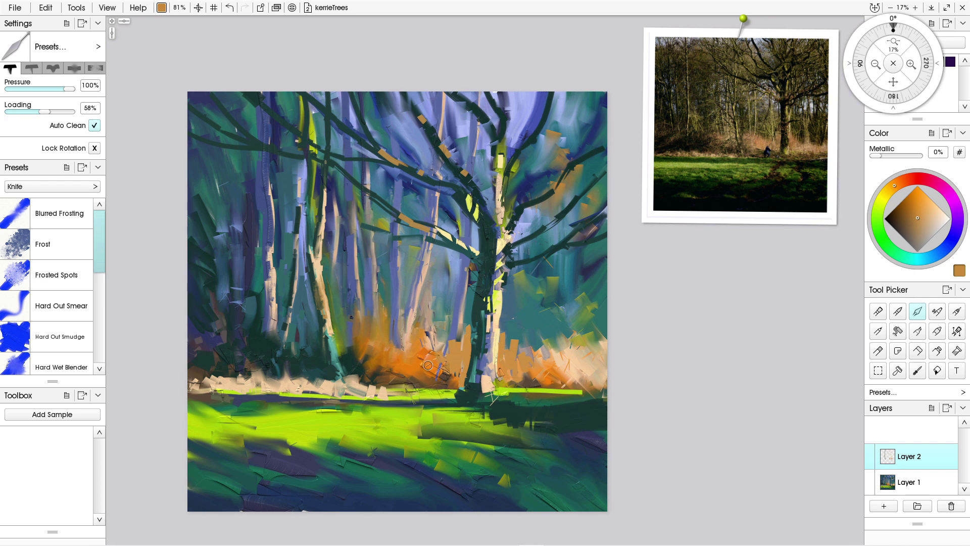
Sample bright orange from the undergrowth, strengthen it beside the main trunk's base and add orange strokes on the grass below.
alt+click(430, 364)
drag(505, 347, 510, 364)
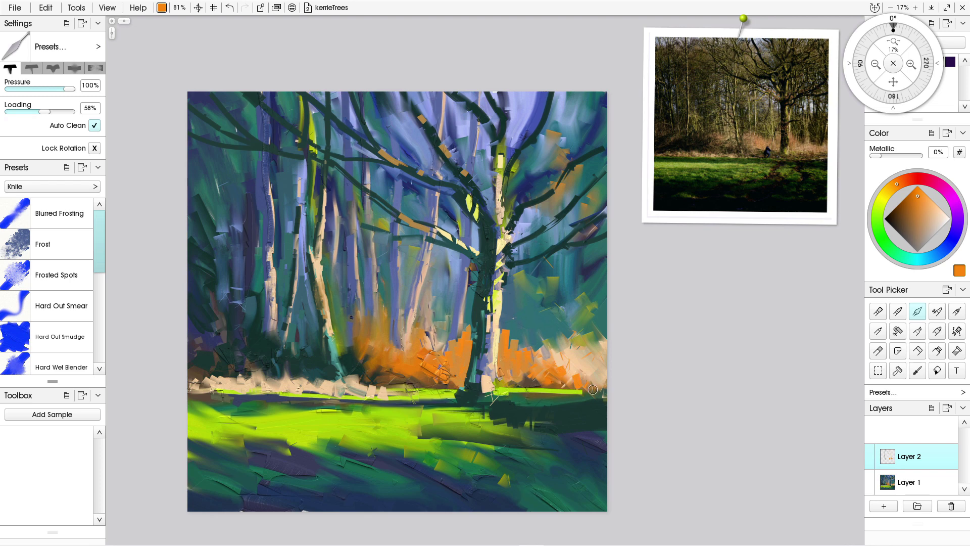
click(460, 417)
mouse_move(460, 416)
mouse_down()
mouse_move(473, 425)
mouse_move(451, 439)
mouse_up()
Sample a brown tone and lay two broken trails of Knife strokes down the shadowed foreground below the main trunk.
key(alt)
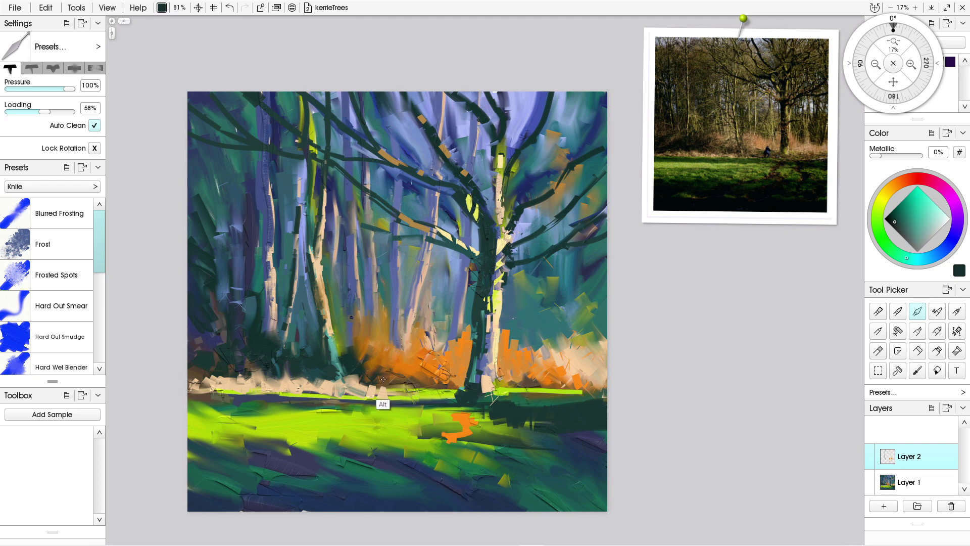
alt+click(383, 399)
mouse_move(459, 439)
mouse_down()
mouse_move(423, 473)
mouse_move(386, 475)
mouse_move(402, 495)
mouse_up()
mouse_move(498, 416)
mouse_down()
mouse_move(533, 434)
mouse_move(500, 437)
mouse_move(518, 453)
mouse_move(550, 459)
mouse_move(510, 470)
mouse_move(532, 470)
mouse_move(517, 493)
mouse_move(535, 508)
mouse_move(514, 510)
mouse_up()
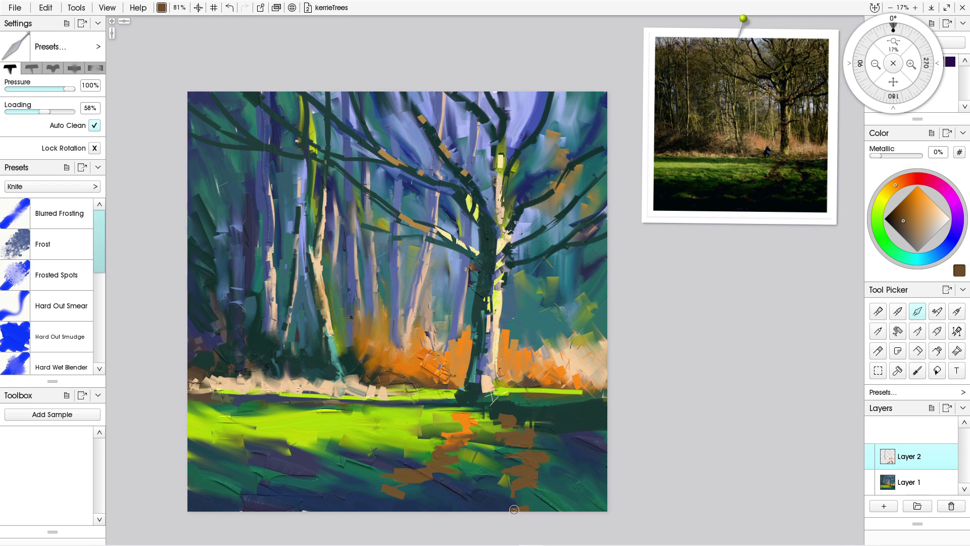
Choose a dark blue for the Tube's Hard Squeeze preset and dab thick paint over the orange and brown foreground patches.
click(937, 351)
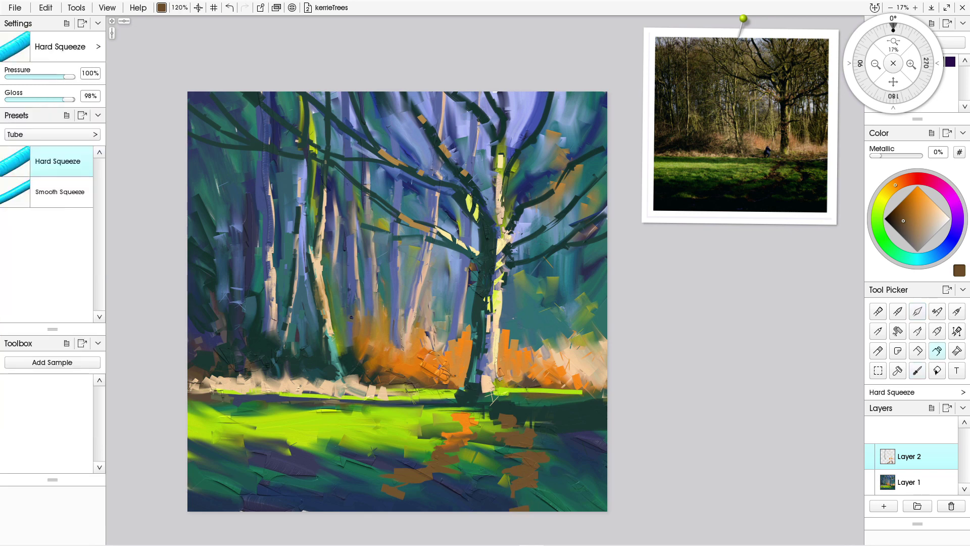
click(893, 218)
click(952, 240)
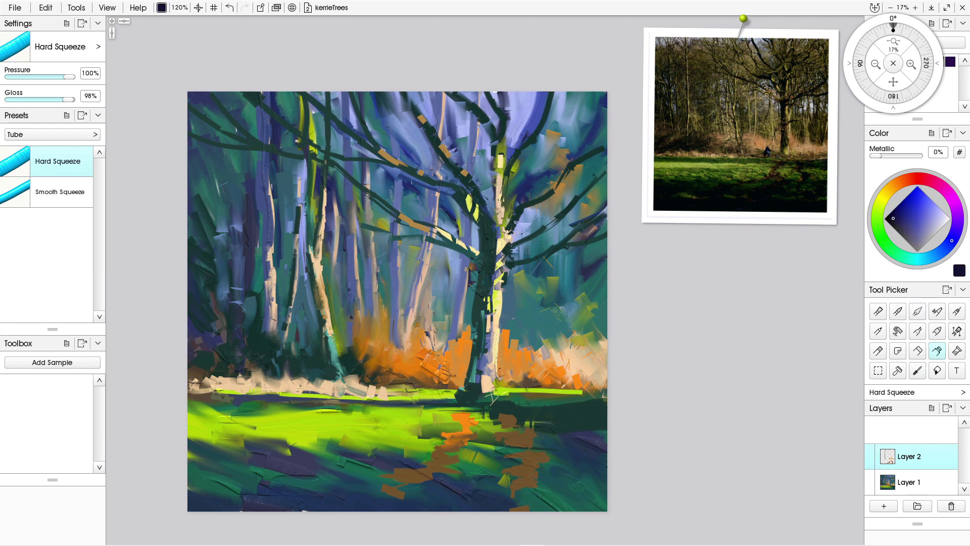
click(903, 220)
mouse_move(468, 414)
mouse_down()
mouse_move(448, 464)
mouse_move(459, 468)
mouse_move(410, 493)
mouse_up()
click(392, 478)
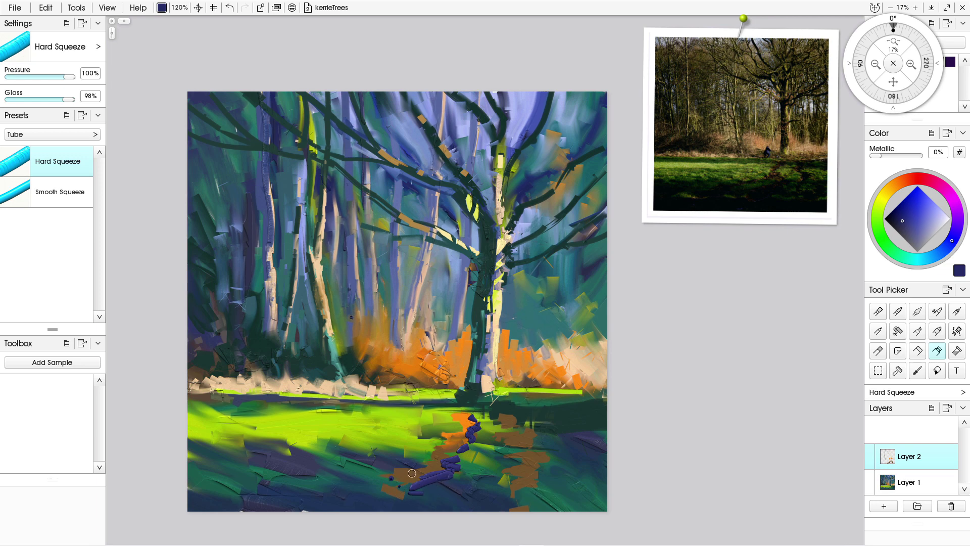
drag(435, 449, 402, 452)
mouse_move(518, 441)
mouse_down()
mouse_move(542, 456)
mouse_move(545, 466)
mouse_move(526, 501)
mouse_up()
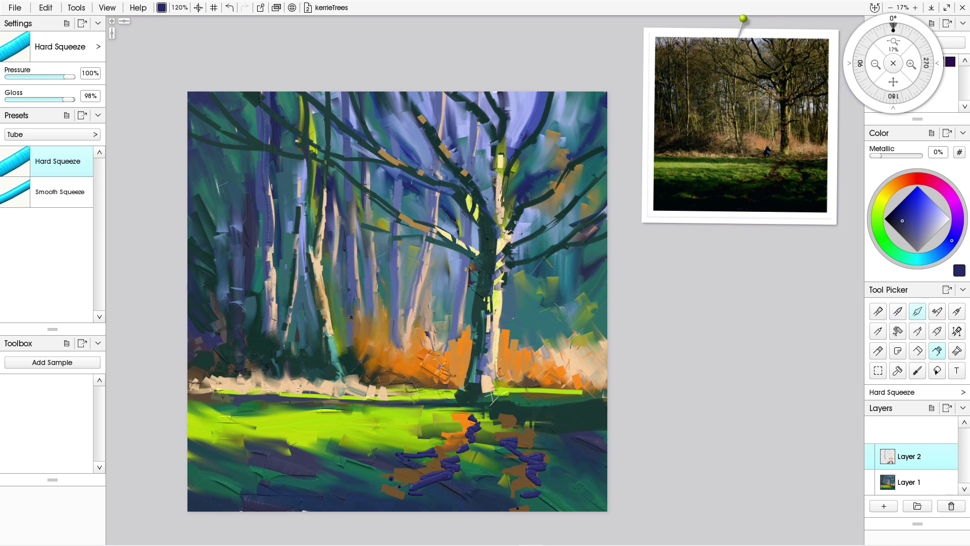
Spread the thick blue dabs through both foreground patches with the Knife to form broken shadows.
key(k)
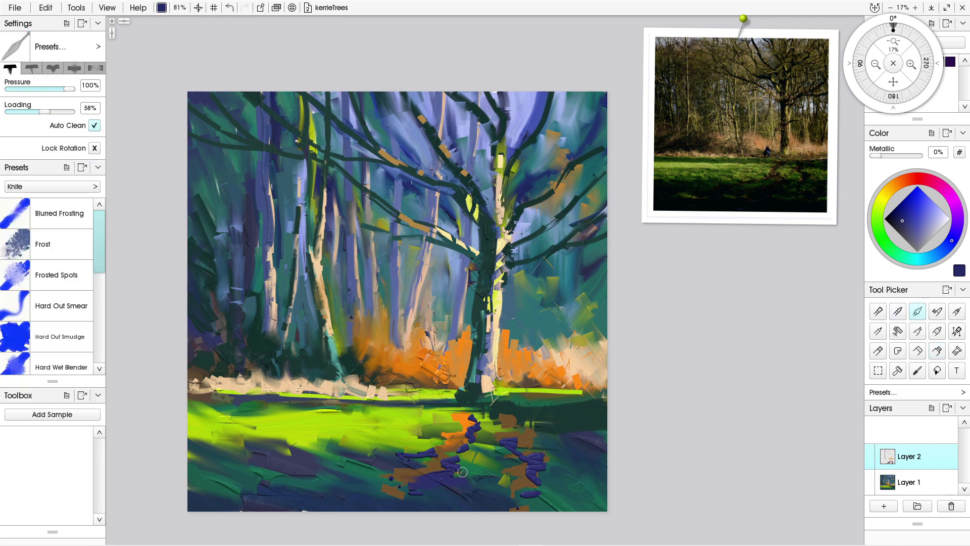
mouse_move(463, 472)
mouse_down()
mouse_move(432, 463)
mouse_move(472, 438)
mouse_move(425, 454)
mouse_move(456, 445)
mouse_move(455, 430)
mouse_move(478, 415)
mouse_move(429, 413)
mouse_move(480, 425)
mouse_move(445, 435)
mouse_up()
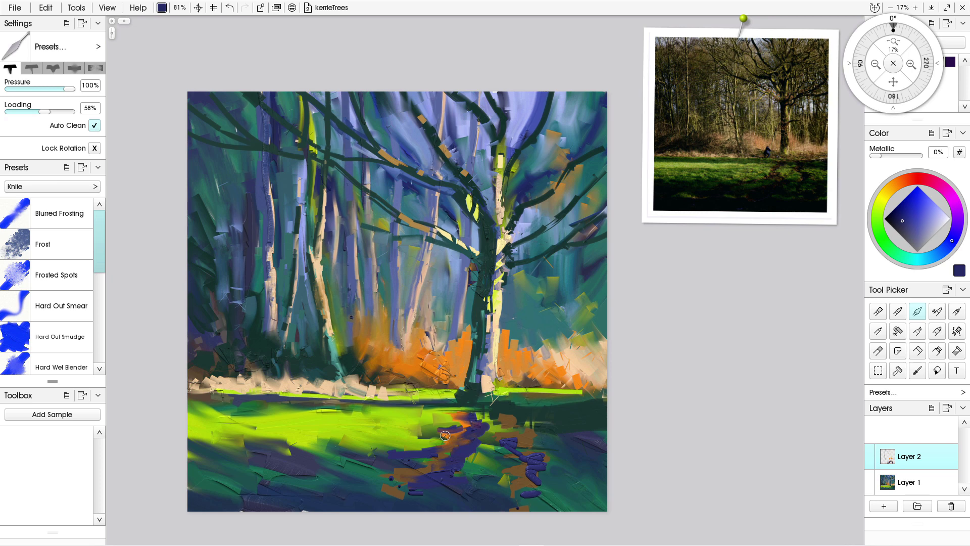
mouse_move(511, 447)
mouse_down()
mouse_move(533, 445)
mouse_move(510, 440)
mouse_move(545, 428)
mouse_move(506, 431)
mouse_move(534, 450)
mouse_move(517, 451)
mouse_move(549, 467)
mouse_move(502, 461)
mouse_move(532, 472)
mouse_move(529, 487)
mouse_move(501, 497)
mouse_move(518, 494)
mouse_move(479, 492)
mouse_move(508, 507)
mouse_up()
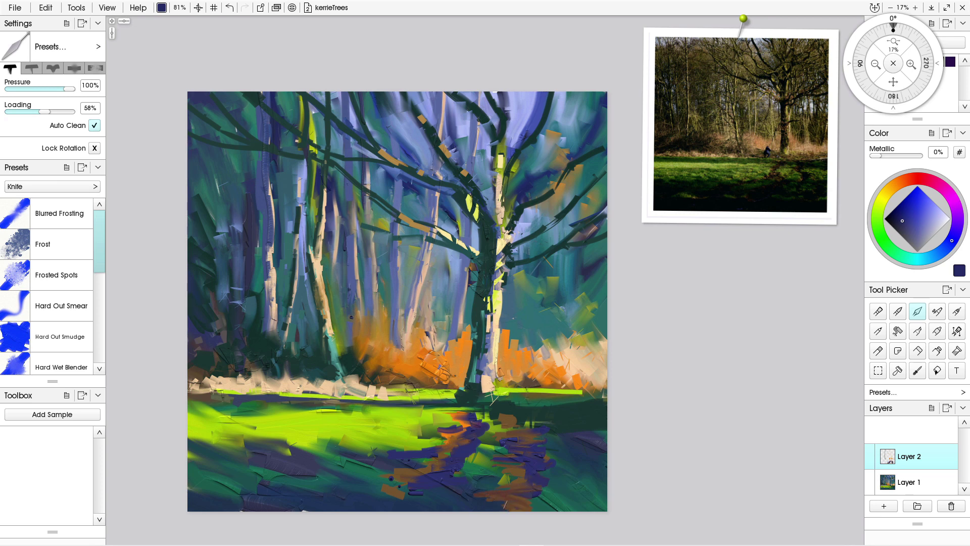
Sample lime green from the grass and add sunlit Knife strokes around the blue shadows and along the lawn's edges.
alt+click(383, 453)
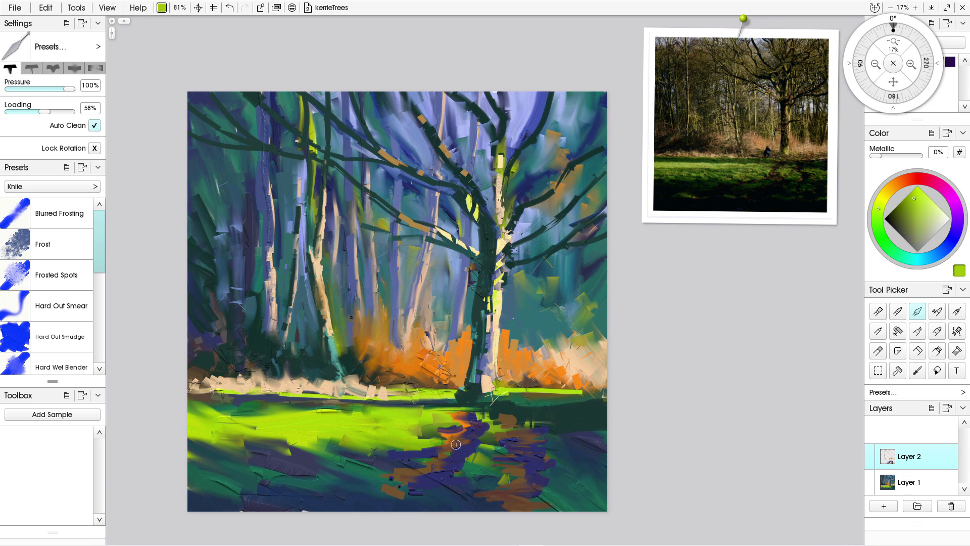
mouse_move(483, 441)
mouse_down()
mouse_move(518, 438)
mouse_move(490, 447)
mouse_move(548, 464)
mouse_move(500, 438)
mouse_move(503, 450)
mouse_move(523, 451)
mouse_move(484, 445)
mouse_up()
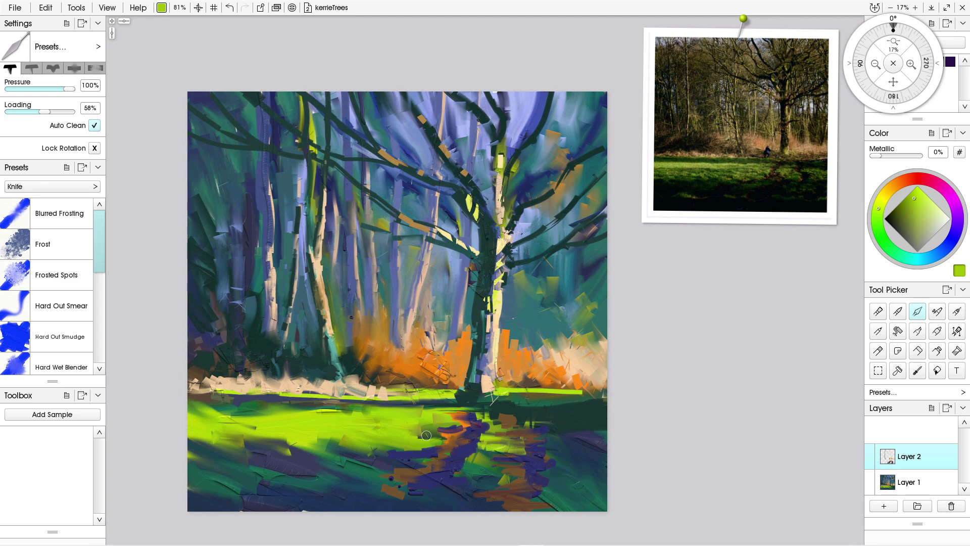
mouse_move(429, 435)
mouse_down()
mouse_move(443, 443)
mouse_move(425, 443)
mouse_move(456, 426)
mouse_move(437, 427)
mouse_up()
drag(403, 455, 418, 450)
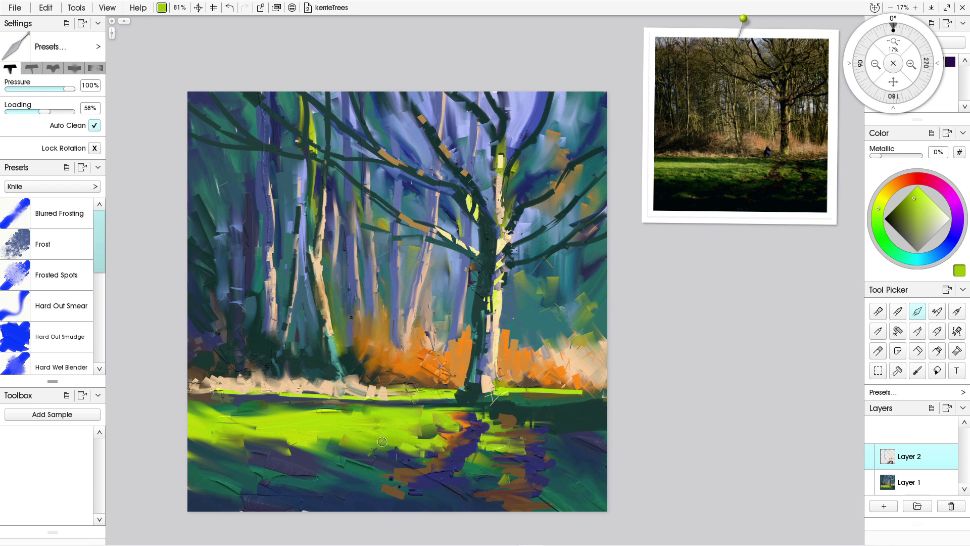
mouse_move(382, 442)
mouse_down()
mouse_move(364, 427)
mouse_move(393, 446)
mouse_move(364, 448)
mouse_up()
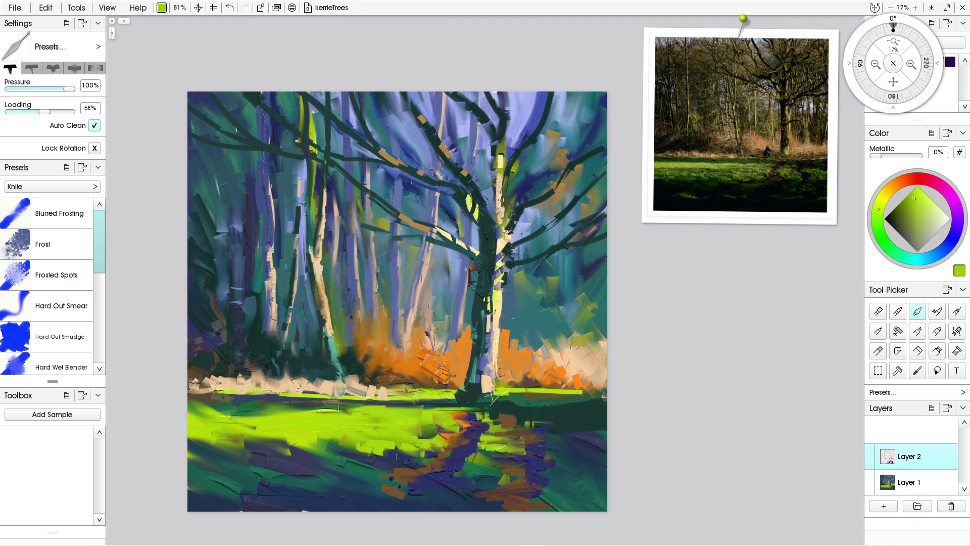
mouse_move(339, 411)
mouse_down()
mouse_move(276, 407)
mouse_move(283, 399)
mouse_move(234, 368)
mouse_move(218, 395)
mouse_move(267, 401)
mouse_move(239, 405)
mouse_up()
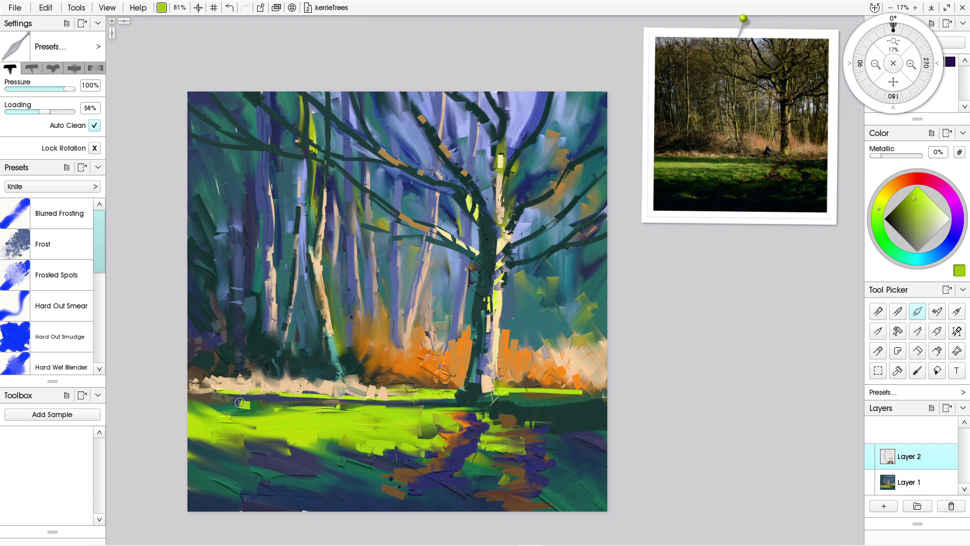
Sample dark blue from the shadowed left undergrowth and shade the lower part of the leaning left trunk.
alt+click(248, 365)
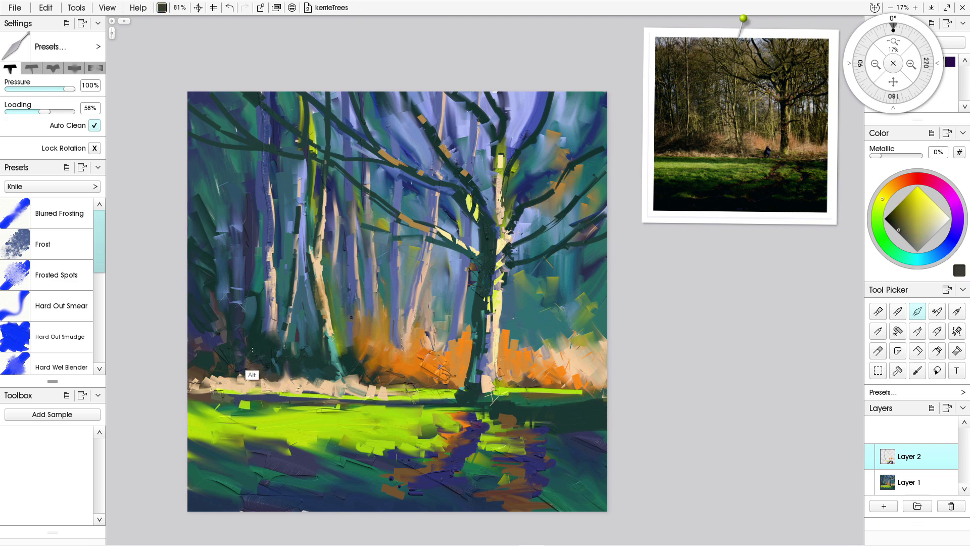
alt+click(256, 372)
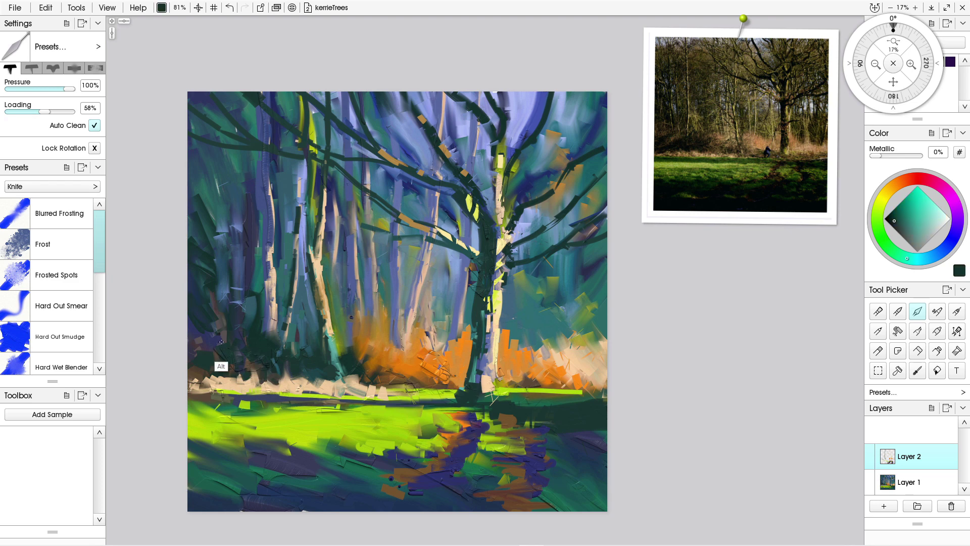
alt+click(231, 358)
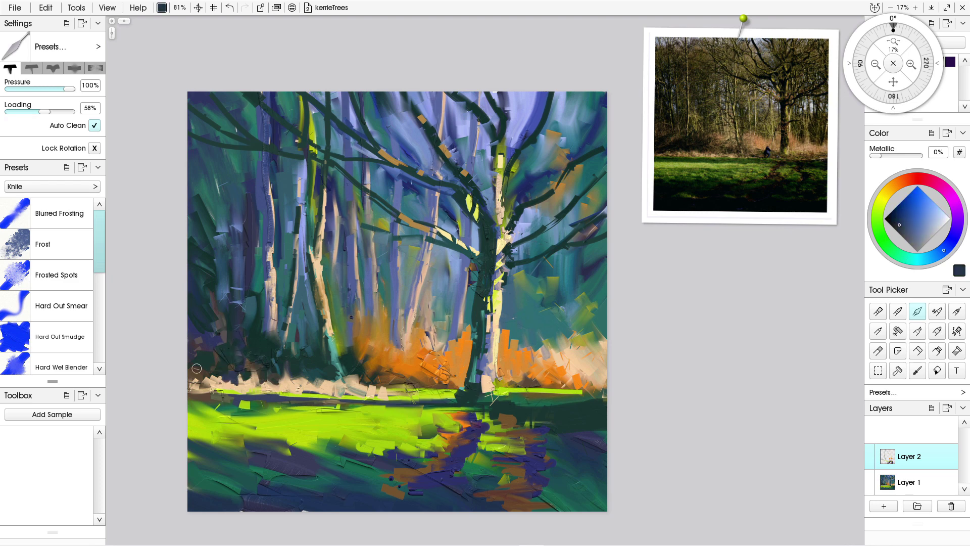
drag(323, 338, 328, 368)
Reduce the Knife to 53% and darken the blue to a near-black navy.
key([)
key([)
key(bracketleft)
key(bracketright)
click(893, 219)
Try dark Knife strokes for a branch left of the main trunk, reducing the size to 38% and undoing the attempts.
drag(455, 248, 427, 247)
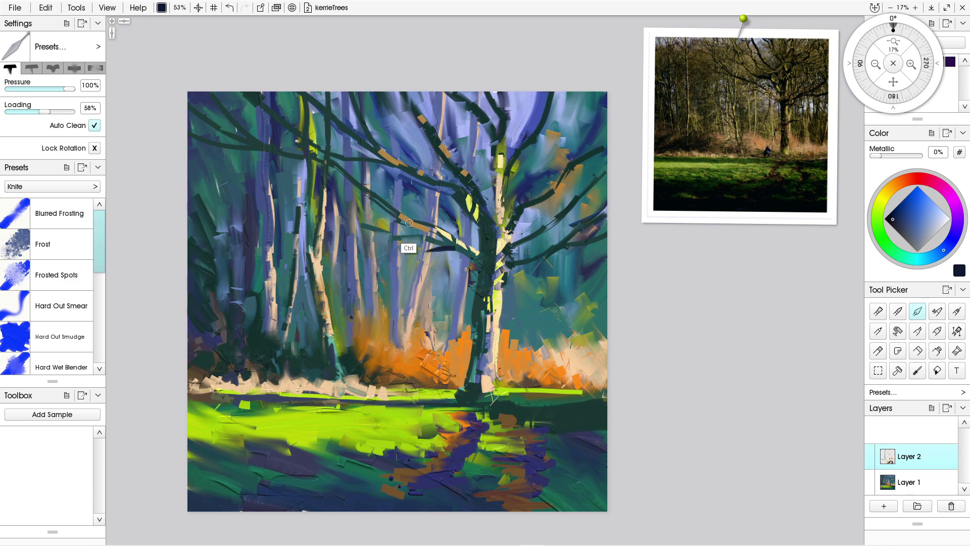
key(ctrl+z)
drag(452, 248, 396, 264)
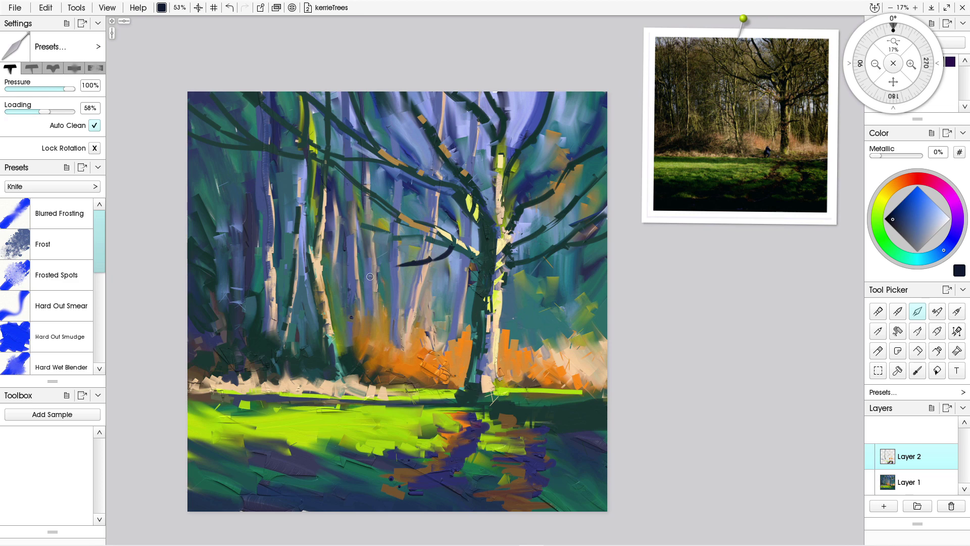
key(ctrl+z)
key(ctrl+z)
key(bracketleft)
key(bracketleft)
key(bracketleft)
mouse_move(430, 241)
mouse_down()
mouse_move(377, 265)
mouse_move(389, 264)
mouse_up()
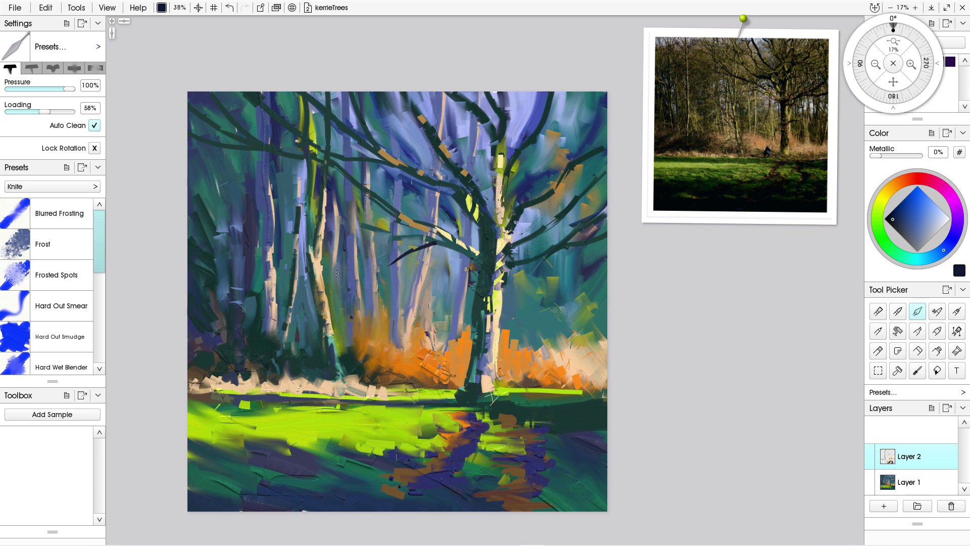
key(ctrl+z)
key(ctrl+z)
Switch to the Knife Edge Trail preset with 100% loading and paint thin curved dark branches left of the main trunk.
scroll(50, 286, down, 5)
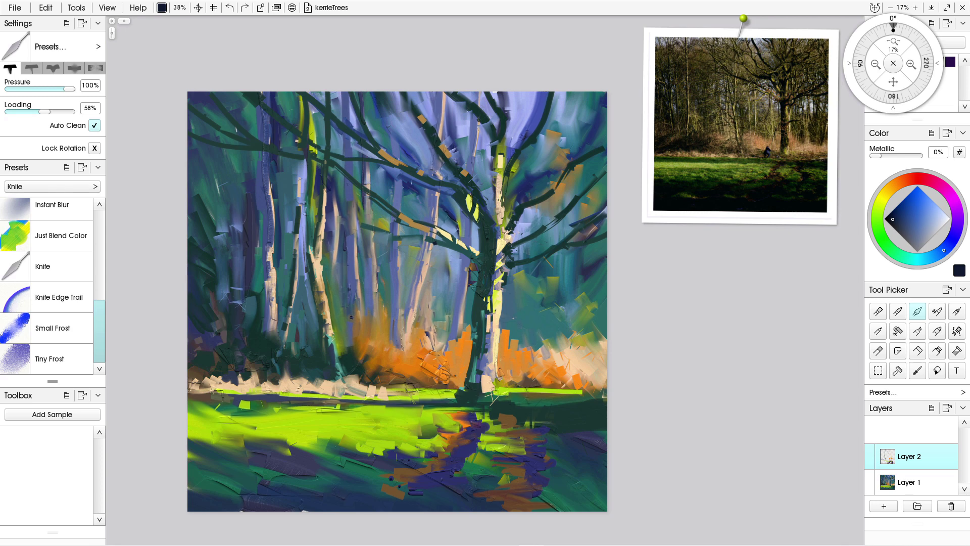
click(59, 297)
drag(11, 111, 74, 111)
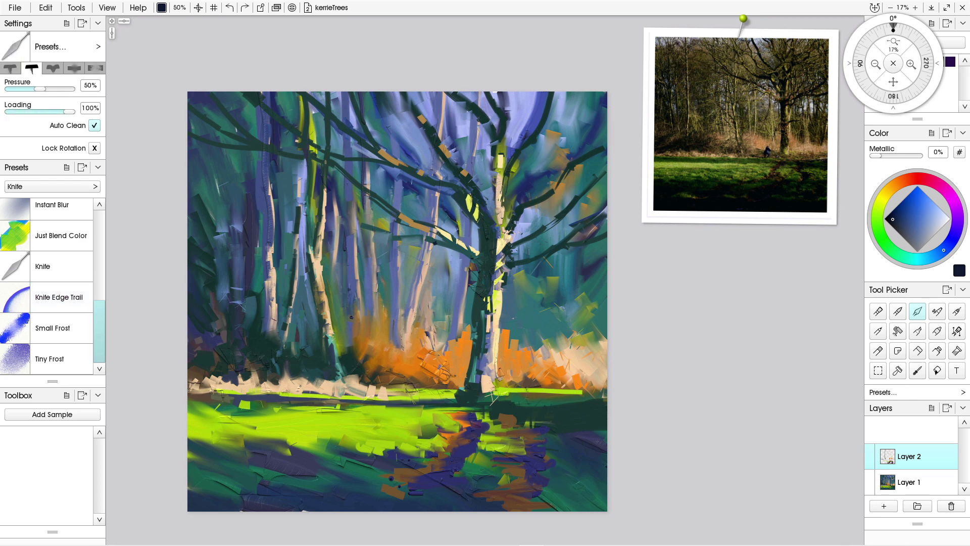
drag(437, 243, 360, 284)
drag(390, 237, 323, 217)
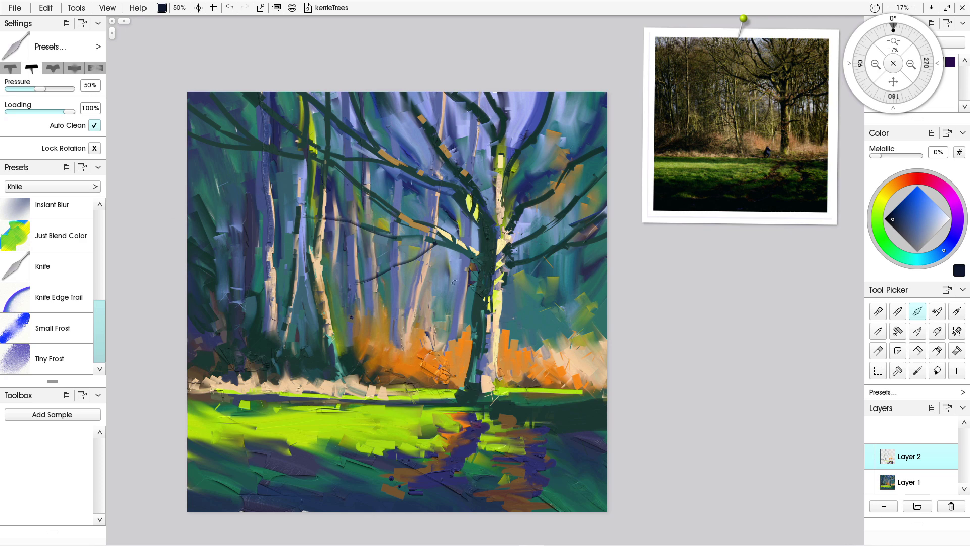
Paint thin branches on the main tree's right side and from its upper left limbs to the canvas's top edge.
mouse_move(606, 236)
mouse_down()
mouse_move(505, 276)
mouse_move(539, 258)
mouse_move(502, 261)
mouse_move(508, 268)
mouse_move(511, 254)
mouse_move(513, 275)
mouse_move(531, 265)
mouse_move(631, 287)
mouse_up()
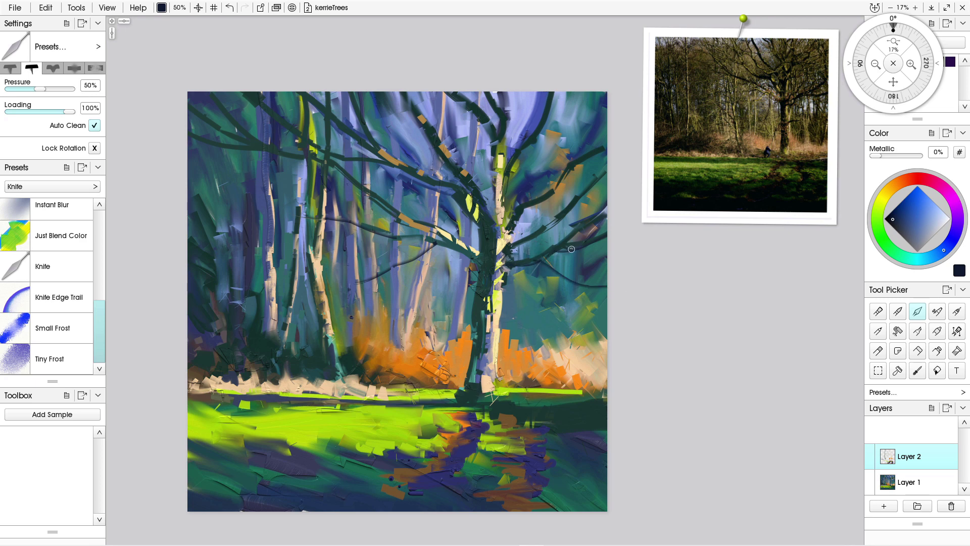
mouse_move(569, 250)
mouse_down()
mouse_move(608, 254)
mouse_move(556, 251)
mouse_up()
mouse_move(424, 133)
mouse_down()
mouse_move(383, 96)
mouse_move(437, 133)
mouse_move(414, 139)
mouse_move(373, 100)
mouse_move(404, 115)
mouse_move(361, 105)
mouse_move(355, 76)
mouse_up()
mouse_move(389, 157)
mouse_down()
mouse_move(369, 75)
mouse_move(396, 156)
mouse_move(396, 85)
mouse_up()
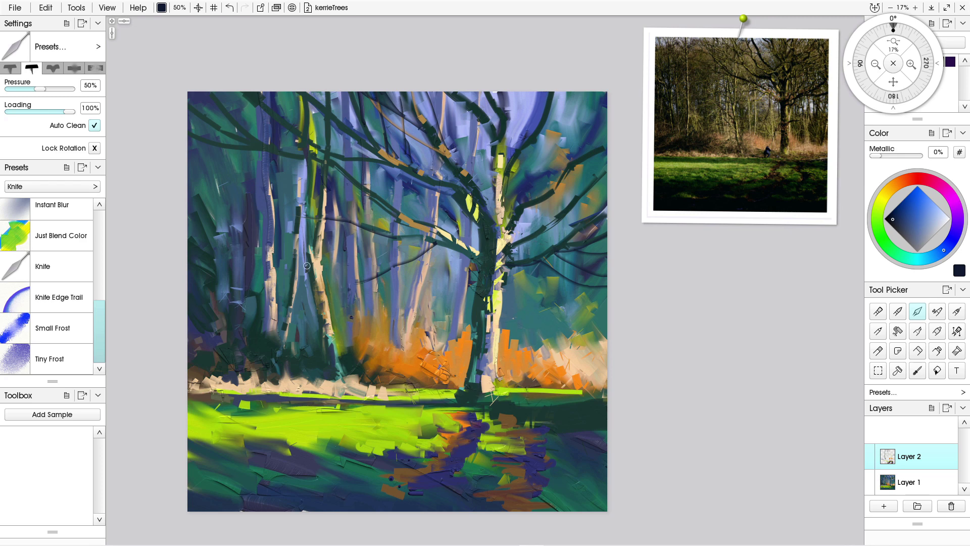
Paint thin dark branches sweeping left from the leaning left trunk and short curved ones rising on its right.
drag(306, 259, 273, 226)
drag(296, 289, 232, 247)
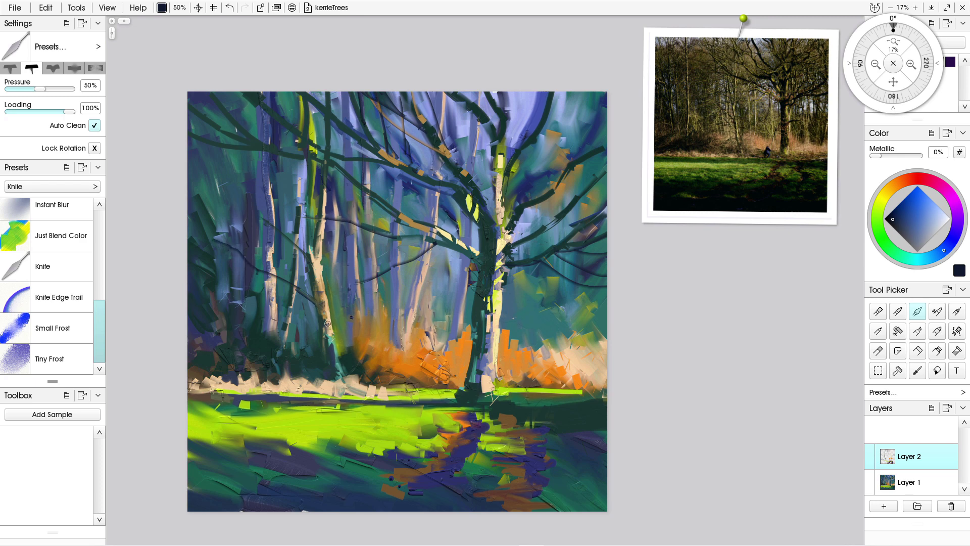
drag(318, 319, 204, 267)
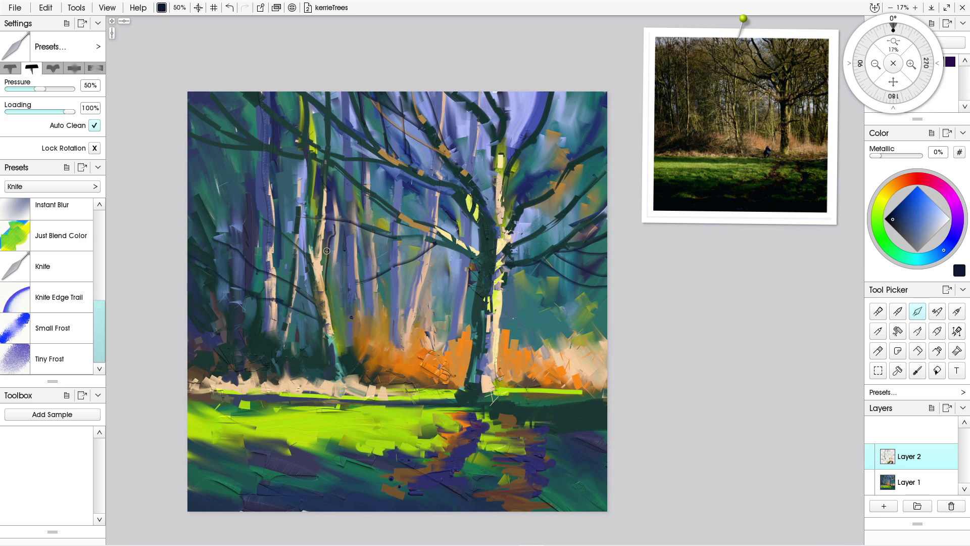
drag(333, 337, 350, 265)
drag(336, 356, 366, 302)
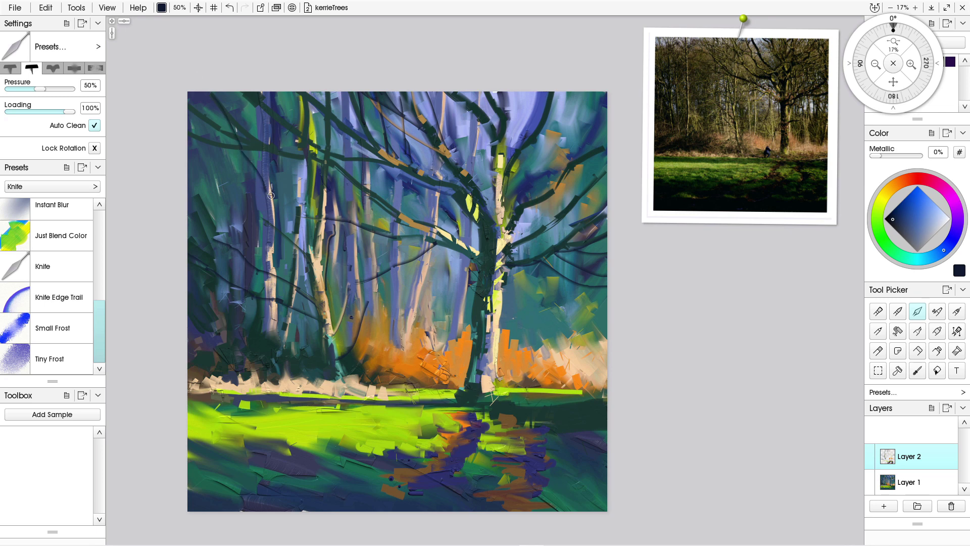
Add fine dark branches to the upper part of the far-left pale trunk, reaching upward on both sides.
drag(271, 200, 299, 94)
drag(276, 224, 296, 185)
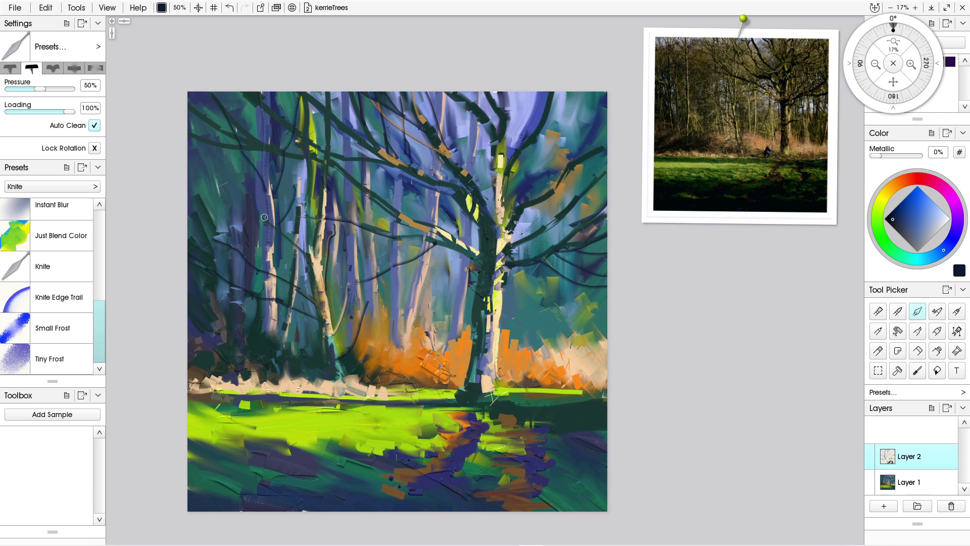
drag(266, 216, 229, 174)
Sample muted blues beside the far-left pale trunk and trail thin branches from it toward the canvas's left edge.
alt+click(260, 201)
mouse_move(261, 206)
mouse_down()
mouse_move(264, 182)
mouse_move(266, 195)
mouse_up()
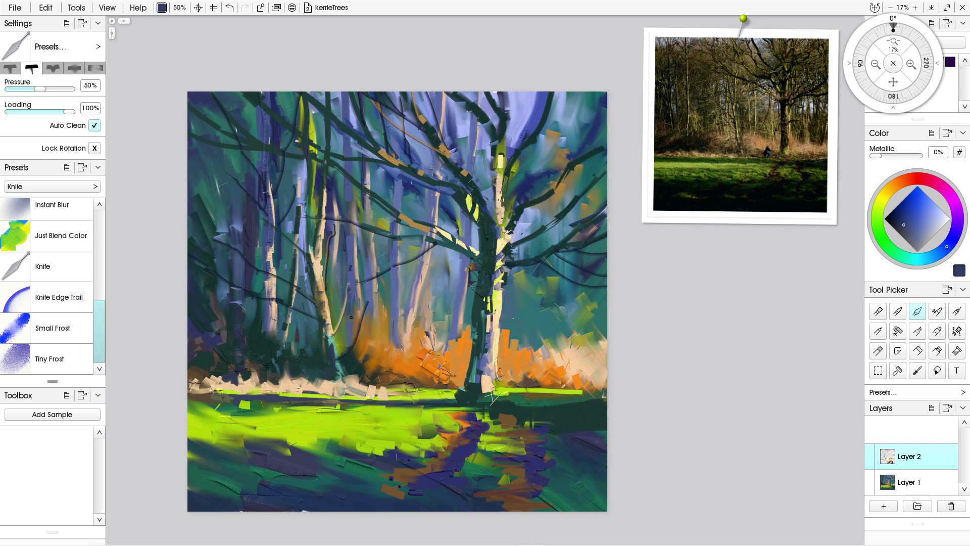
alt+click(261, 191)
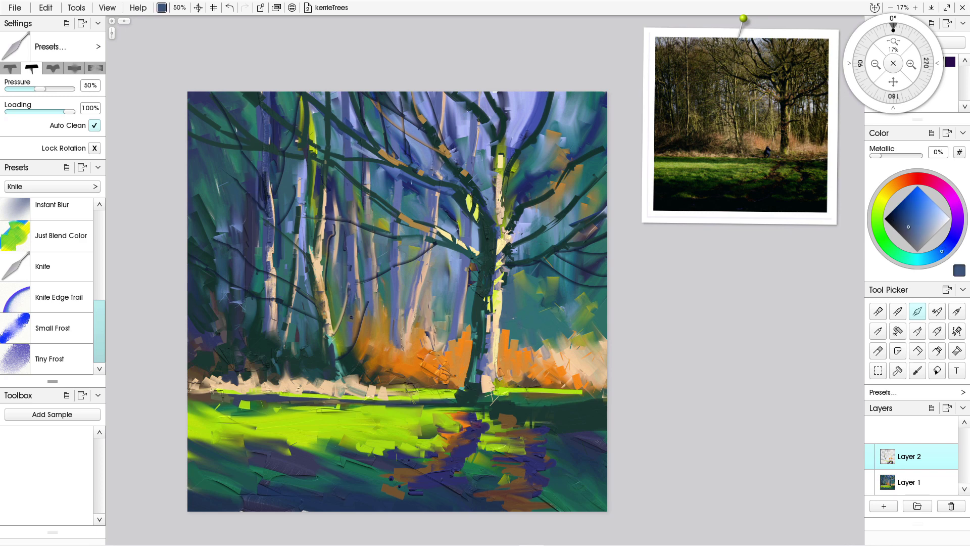
drag(257, 205, 189, 158)
Sample light periwinkle from between the left trunks and paint thin highlight branches across the left woodland and upper left corner.
alt+click(305, 256)
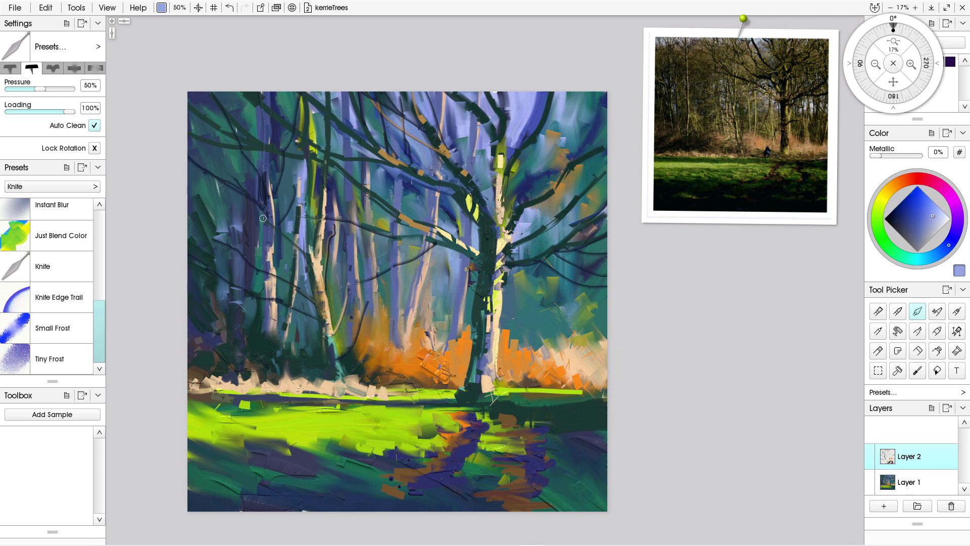
drag(263, 218, 185, 175)
drag(263, 217, 260, 261)
drag(207, 147, 175, 126)
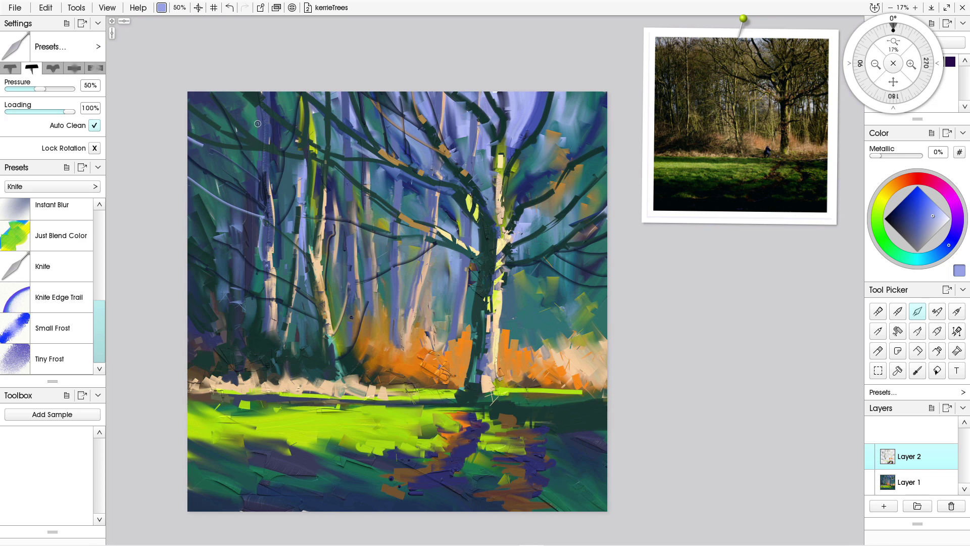
drag(258, 123, 214, 85)
drag(304, 90, 300, 121)
drag(260, 318, 215, 249)
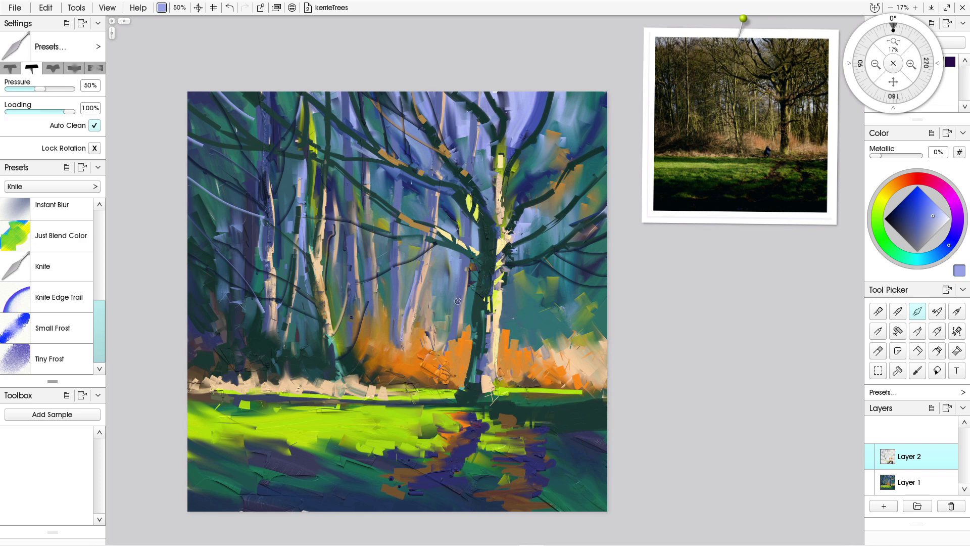
Sample a dark muted blue from the shadowed side of the big tree's trunk.
alt+click(455, 325)
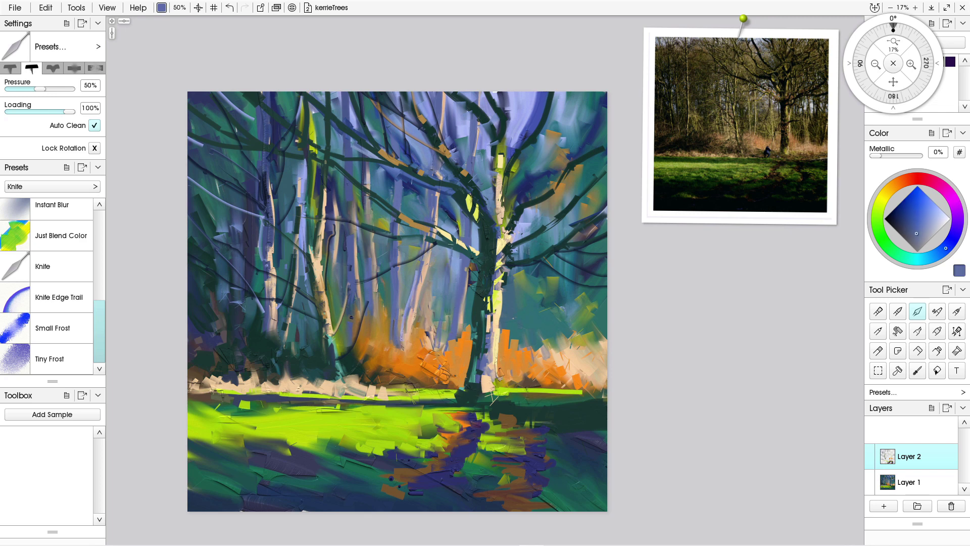
alt+click(481, 313)
Try dark blue vertical strokes among the background trunks beside the big tree, and undo them.
drag(437, 333, 440, 247)
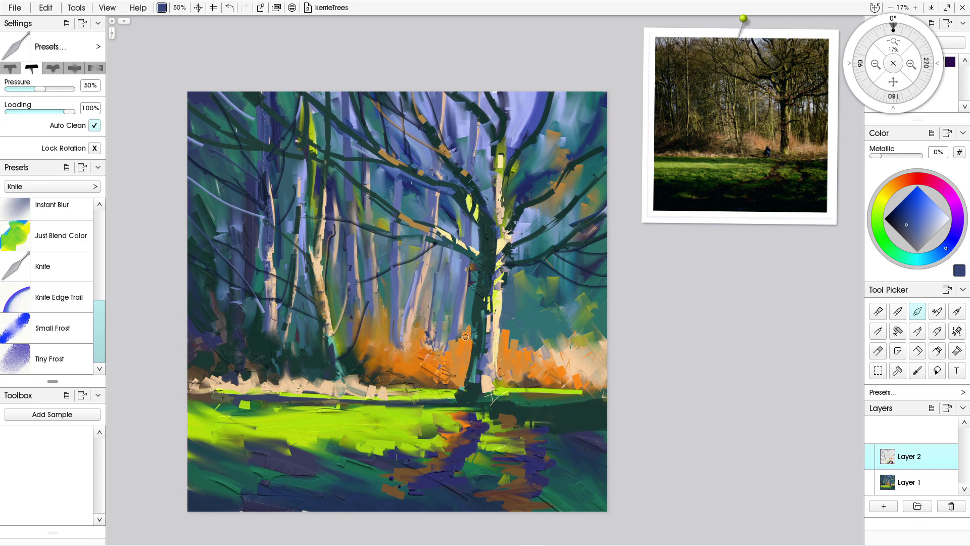
drag(465, 309, 465, 331)
key(ctrl+z)
key(ctrl+z)
key(ctrl+z)
key(ctrl+z)
key(ctrl+z)
key(ctrl+z)
key(ctrl+z)
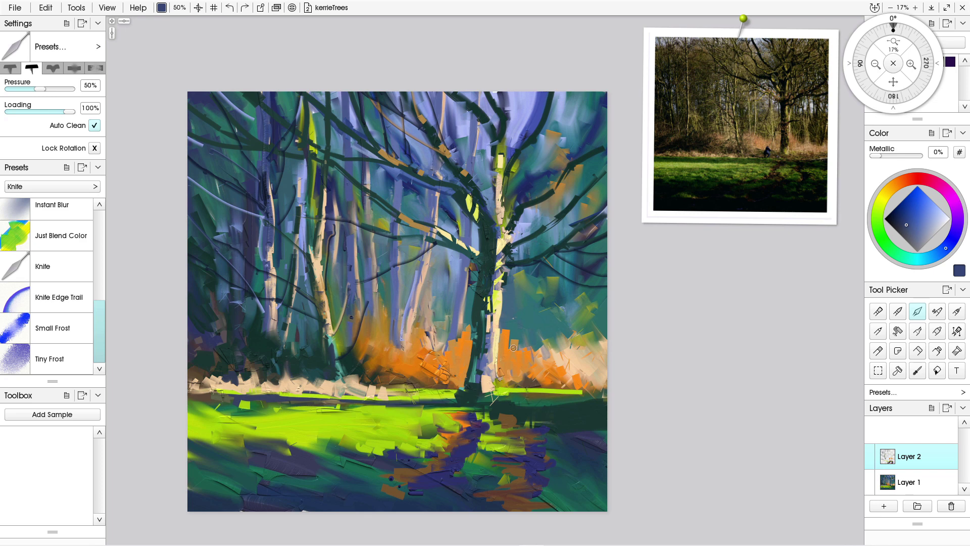
Paint thin dark blue vertical trunks in the teal woodland behind the orange undergrowth, right of the big tree.
drag(553, 284, 555, 346)
drag(574, 289, 572, 338)
drag(517, 281, 521, 343)
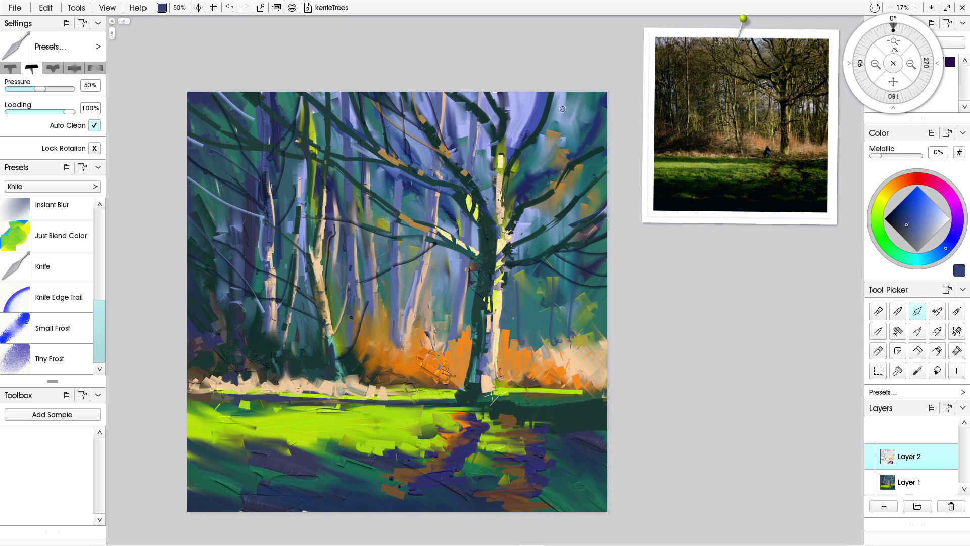
Paint fine dark blue branches through the big tree's upper crown and across the woodland to its right.
drag(563, 91, 538, 135)
drag(585, 104, 531, 144)
mouse_move(602, 140)
mouse_down()
mouse_move(583, 176)
mouse_move(568, 173)
mouse_move(558, 222)
mouse_up()
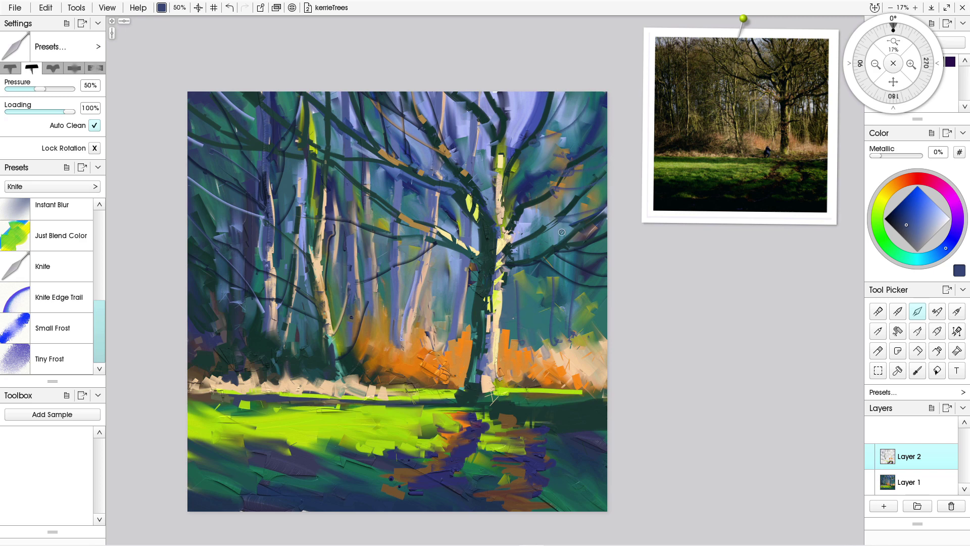
mouse_move(587, 255)
mouse_down()
mouse_move(550, 256)
mouse_move(607, 319)
mouse_up()
mouse_move(533, 268)
mouse_down()
mouse_move(517, 257)
mouse_move(515, 272)
mouse_up()
drag(567, 228, 522, 246)
drag(530, 93, 526, 141)
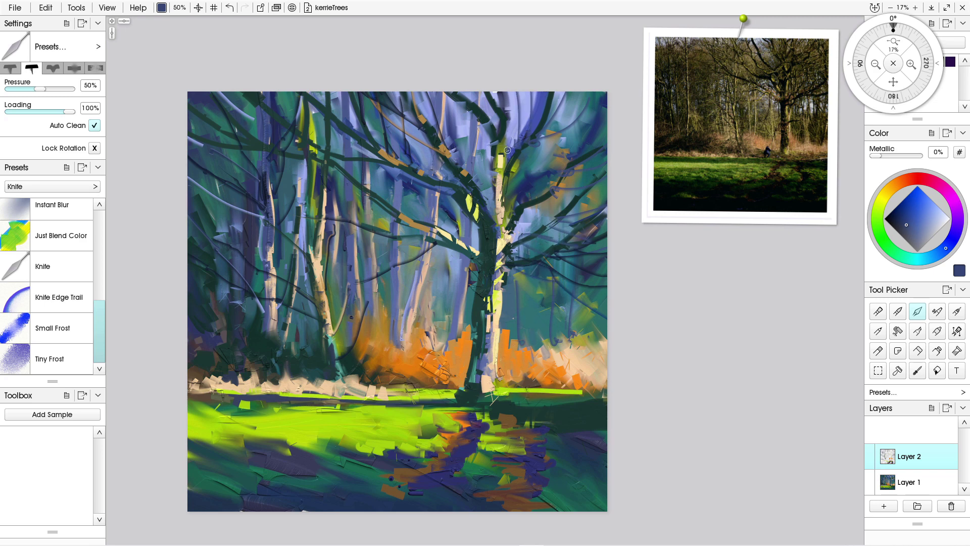
mouse_move(510, 85)
mouse_down()
mouse_move(521, 115)
mouse_move(506, 139)
mouse_up()
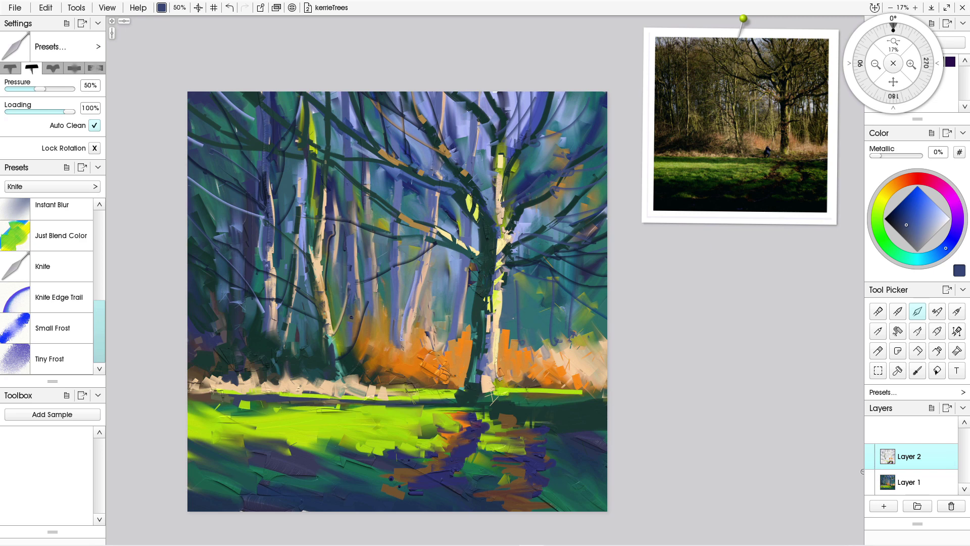
Add a new layer above Layer 2.
click(883, 506)
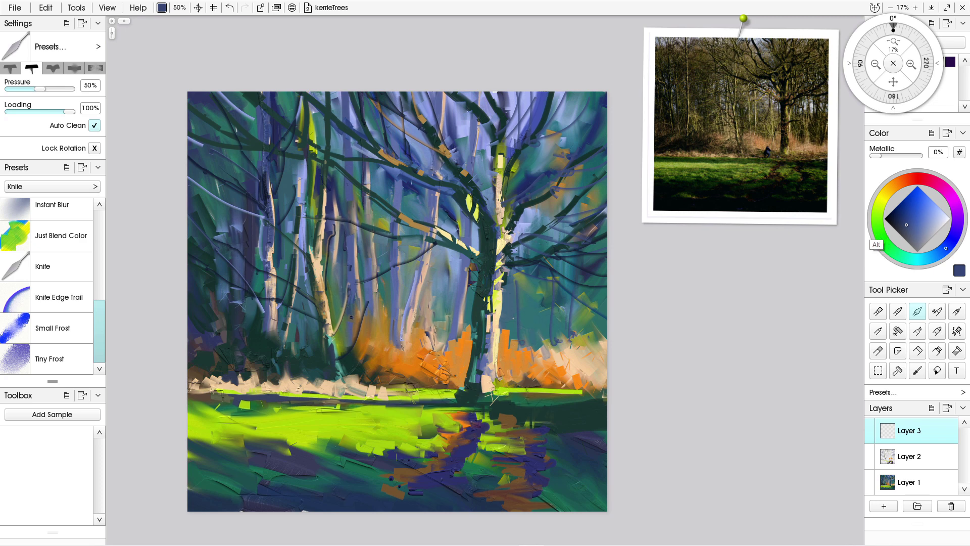
Try yellow and olive highlights sampled from the big tree along its long upper-left branches, and undo them.
alt+click(498, 300)
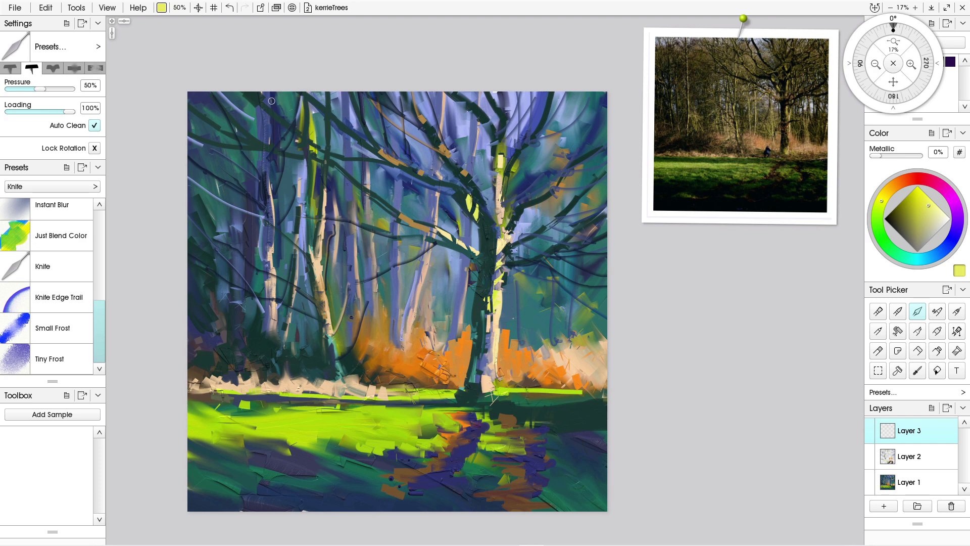
mouse_move(305, 88)
mouse_down()
mouse_move(385, 199)
mouse_move(358, 171)
mouse_move(366, 182)
mouse_move(414, 220)
mouse_up()
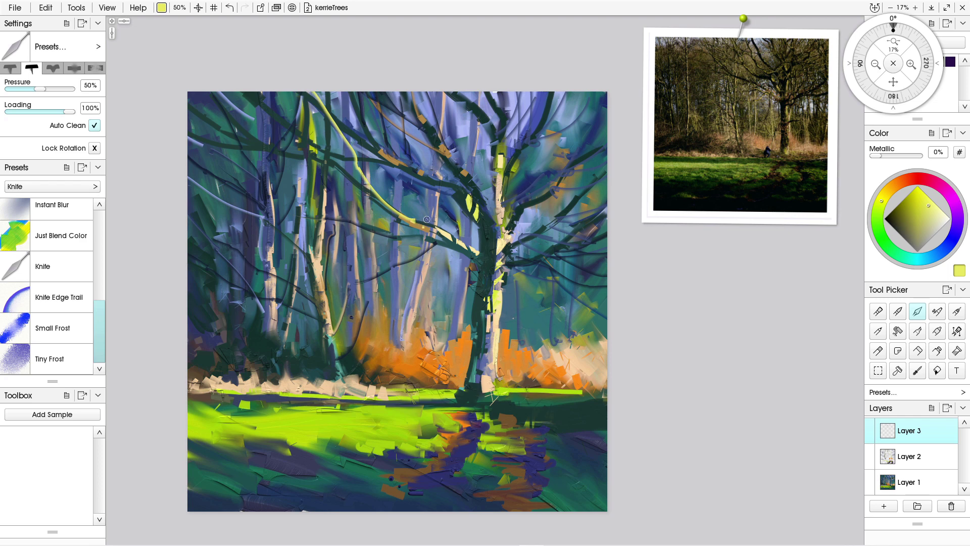
drag(354, 112, 355, 162)
mouse_move(276, 94)
mouse_down()
mouse_move(331, 181)
mouse_move(455, 250)
mouse_up()
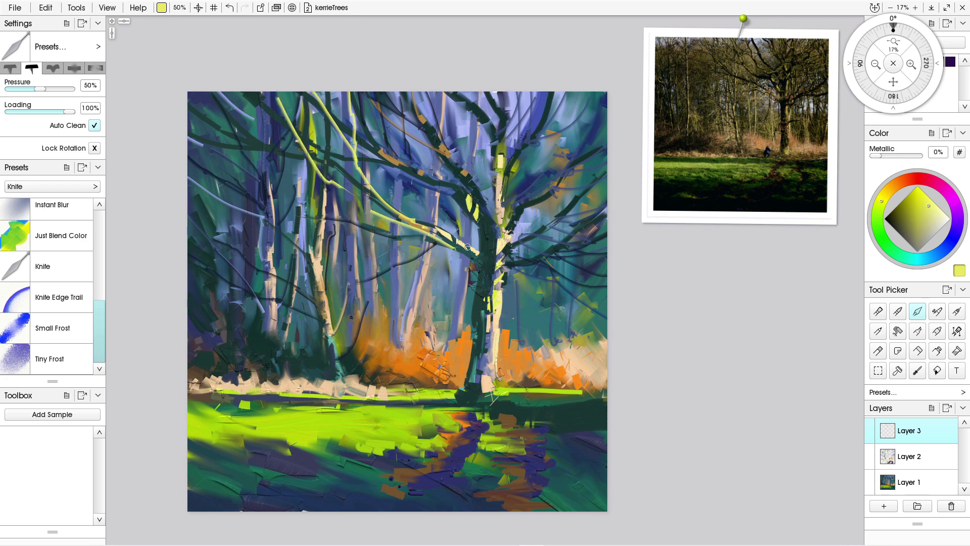
key(ctrl+z)
key(ctrl+z)
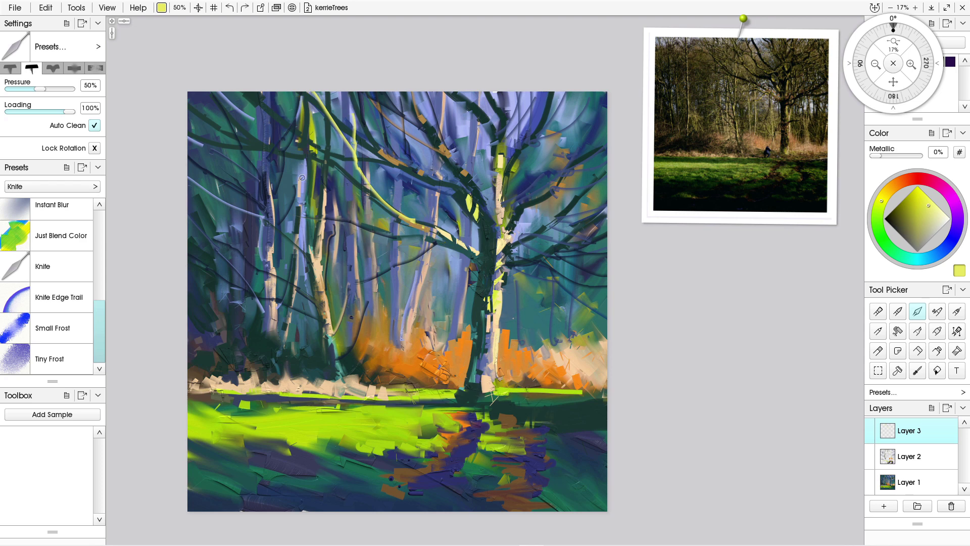
mouse_move(357, 96)
mouse_down()
mouse_move(376, 146)
mouse_move(420, 169)
mouse_move(388, 154)
mouse_up()
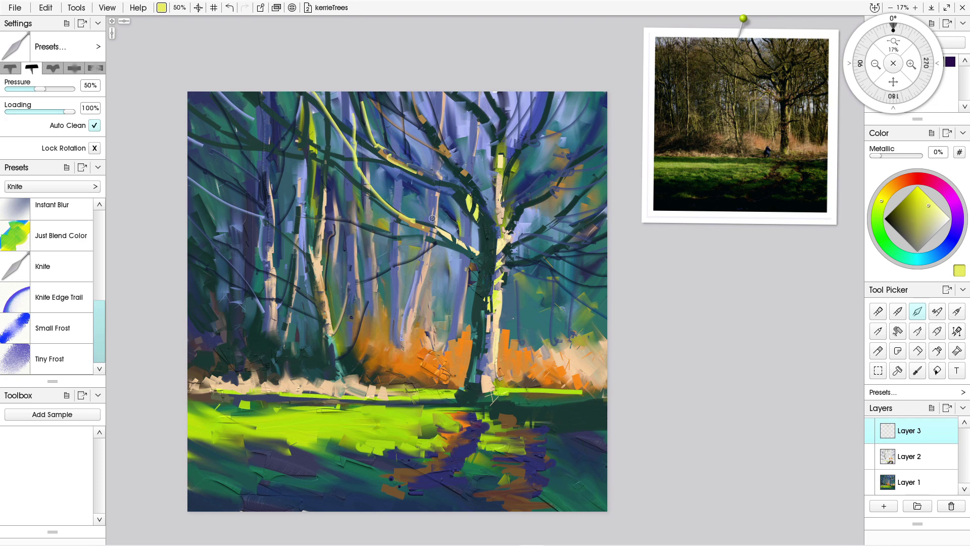
key(alt)
alt+click(496, 150)
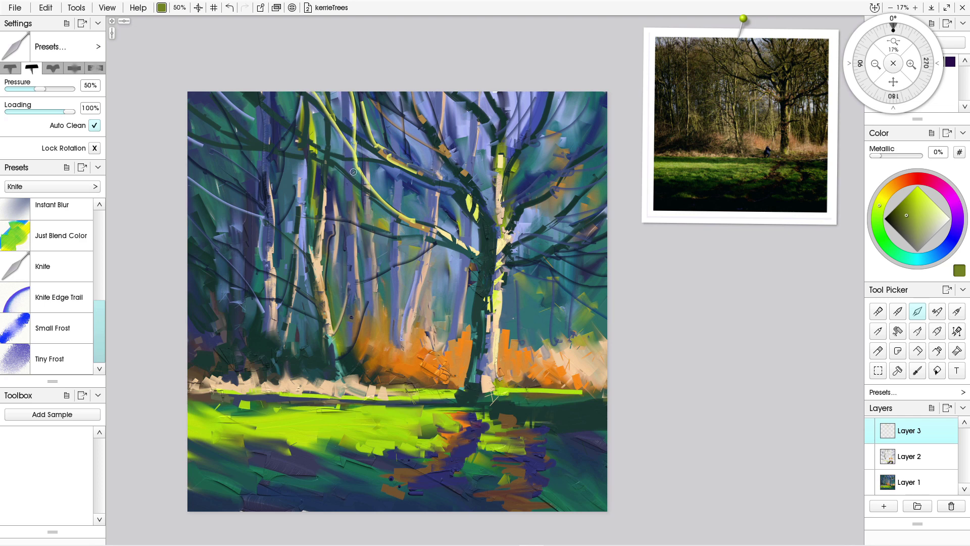
mouse_move(364, 175)
mouse_down()
mouse_move(376, 197)
mouse_move(365, 171)
mouse_move(355, 188)
mouse_move(360, 179)
mouse_move(416, 227)
mouse_up()
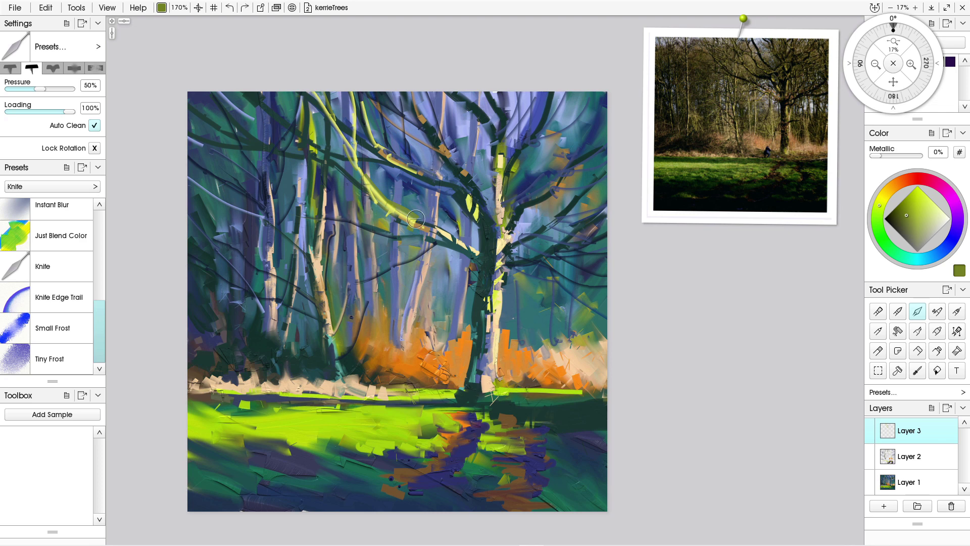
key(ctrl+z)
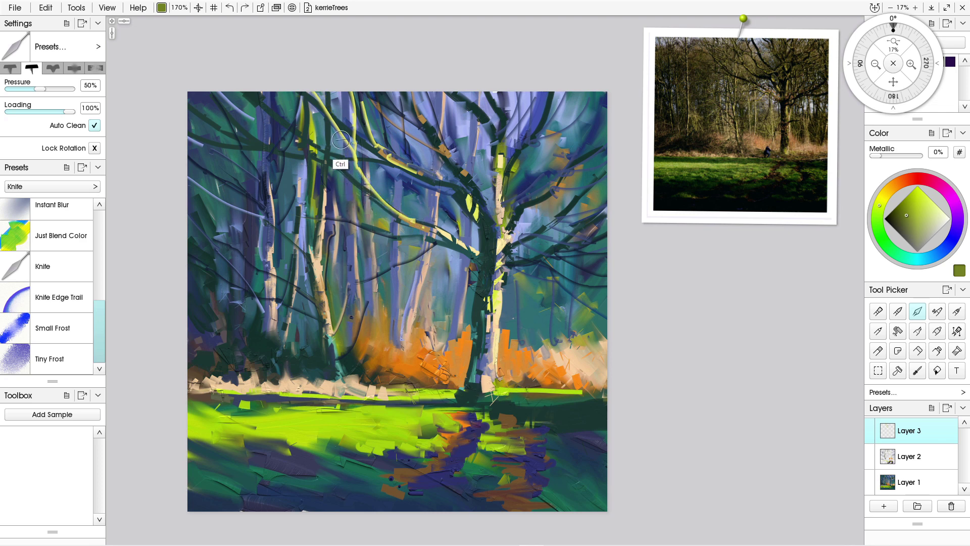
key(ctrl+z)
key(ctrl+z)
key(ctrl+z)
key(ctrl+z)
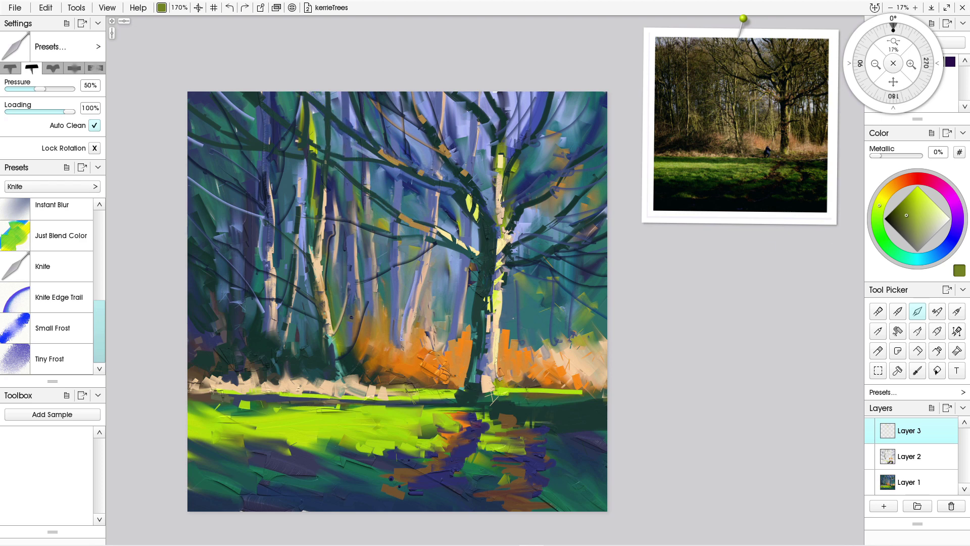
Try one wider pale yellow-green branch from the canvas's upper edge down to the big tree's left limb, and undo it.
mouse_move(906, 215)
mouse_down()
mouse_move(923, 224)
mouse_move(928, 214)
mouse_up()
drag(357, 145, 353, 146)
key(bracketleft)
mouse_move(310, 94)
mouse_down()
mouse_move(353, 180)
mouse_move(417, 223)
mouse_up()
key(bracketleft)
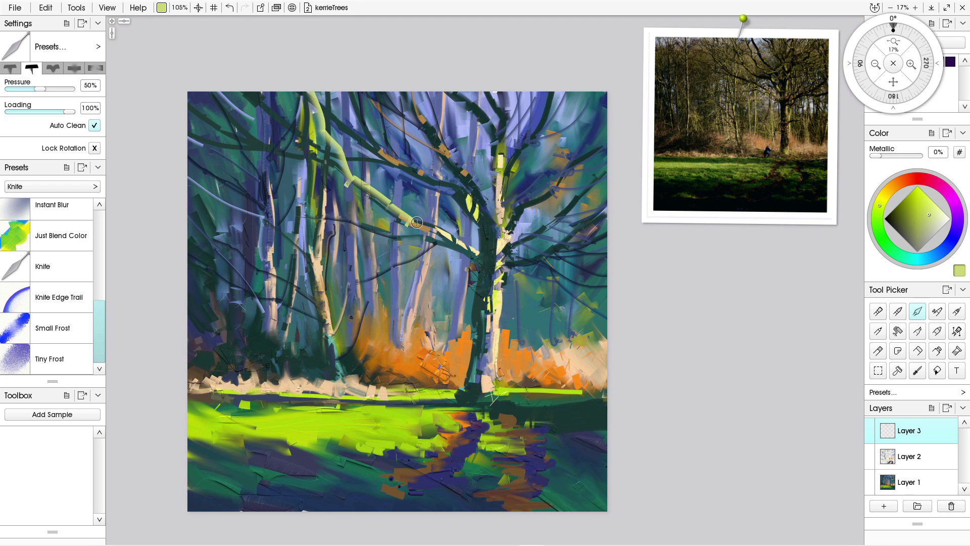
key(ctrl+z)
key(ctrl+z)
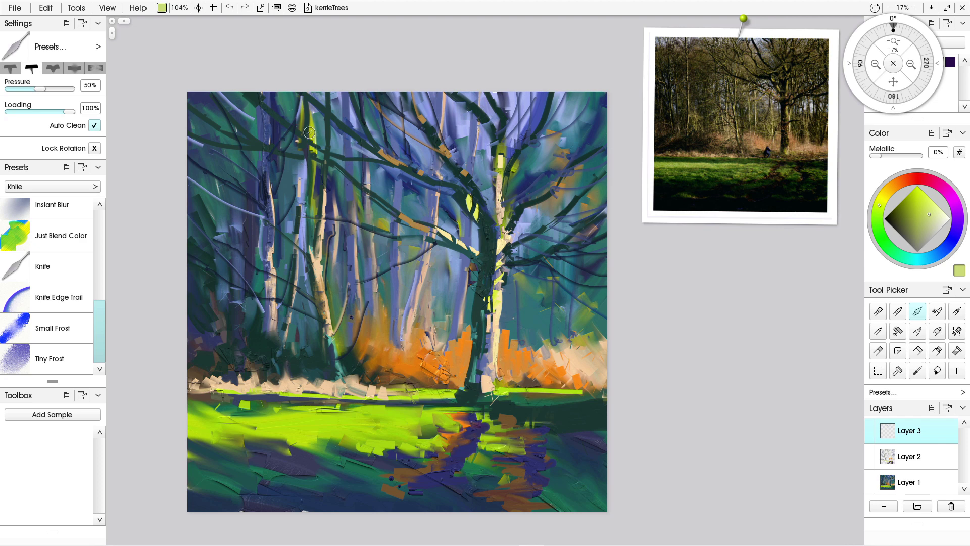
Try two narrower pale green branches at 82% brush size with dark teal shading in the upper left woodland, and undo them.
key(bracketleft)
key(bracketleft)
key(bracketleft)
drag(335, 91, 349, 195)
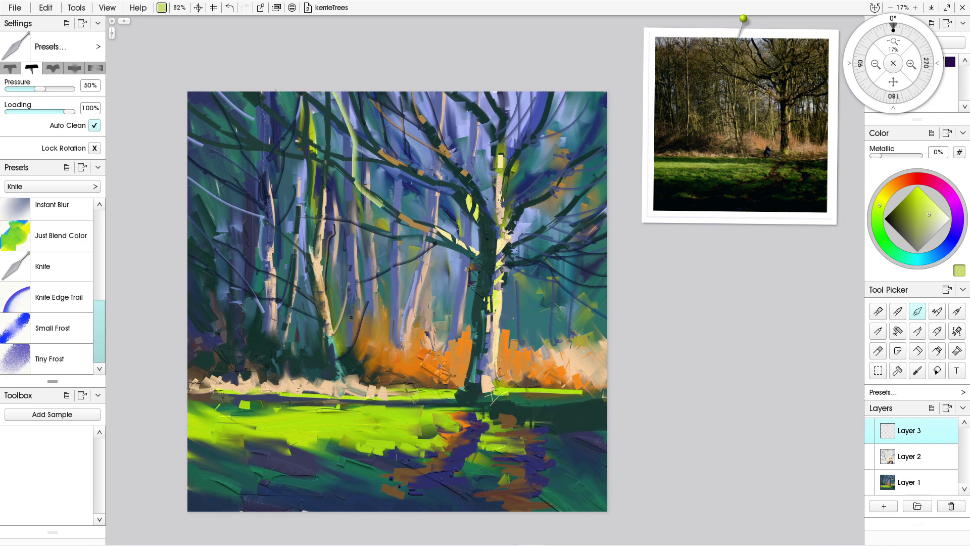
mouse_move(278, 94)
mouse_down()
mouse_move(320, 175)
mouse_move(365, 206)
mouse_up()
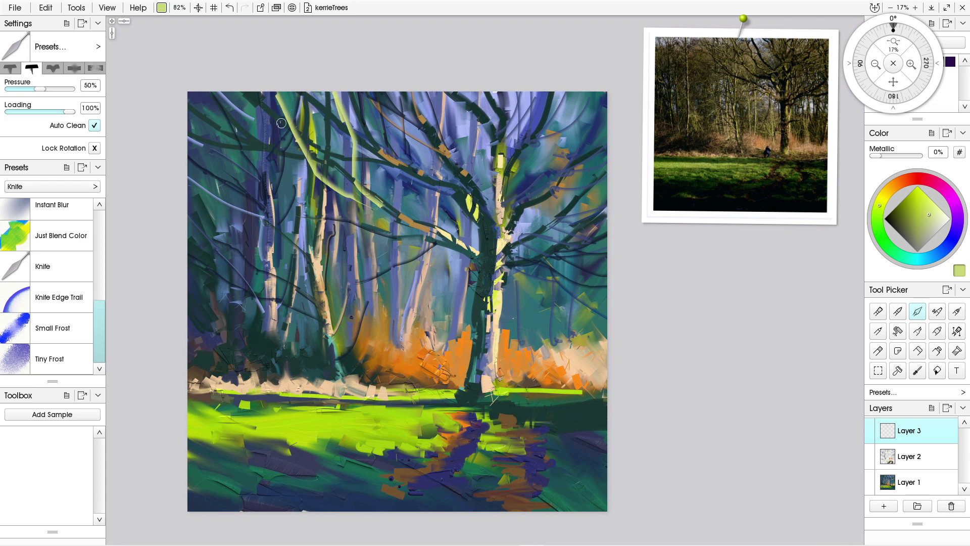
alt+click(314, 130)
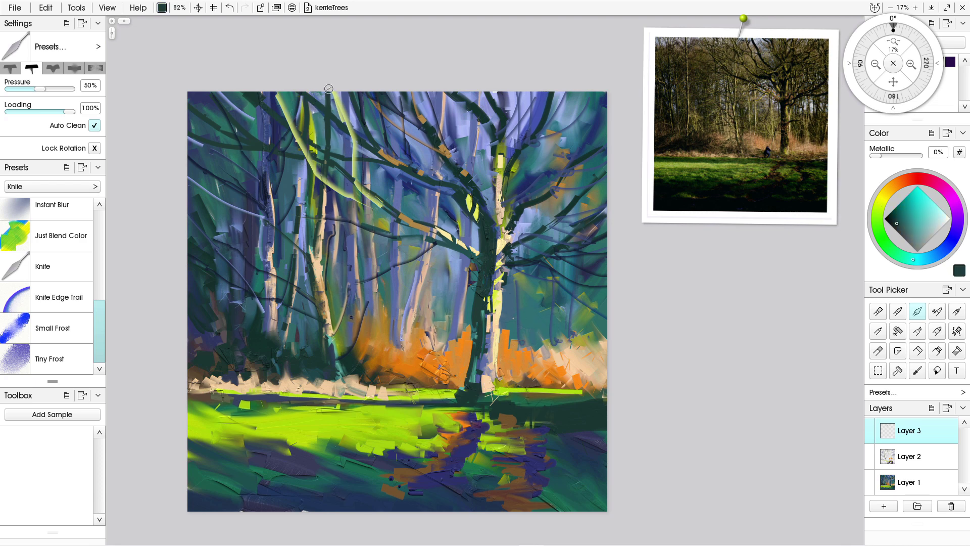
drag(337, 105, 354, 179)
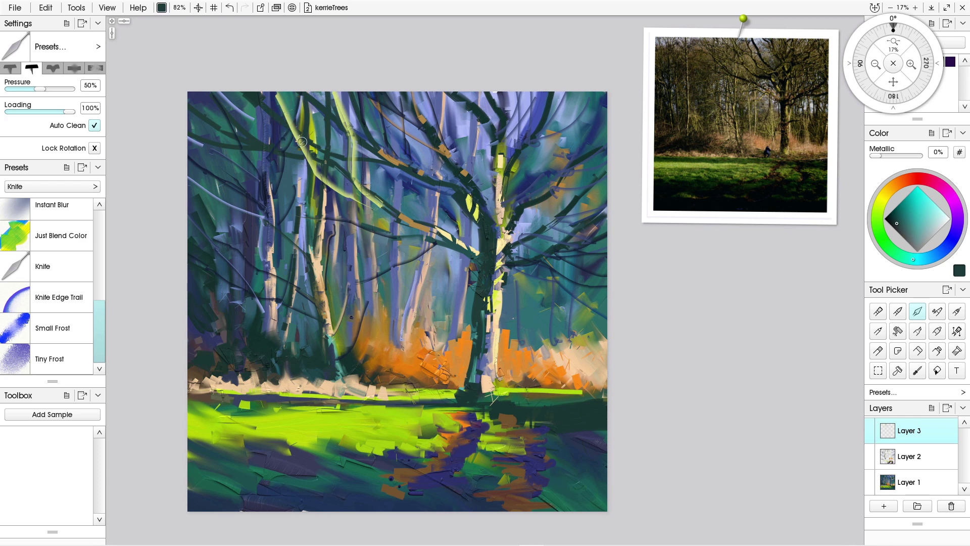
key(ctrl+z)
key(ctrl+z)
key(ctrl+z)
key(ctrl+z)
key(ctrl+z)
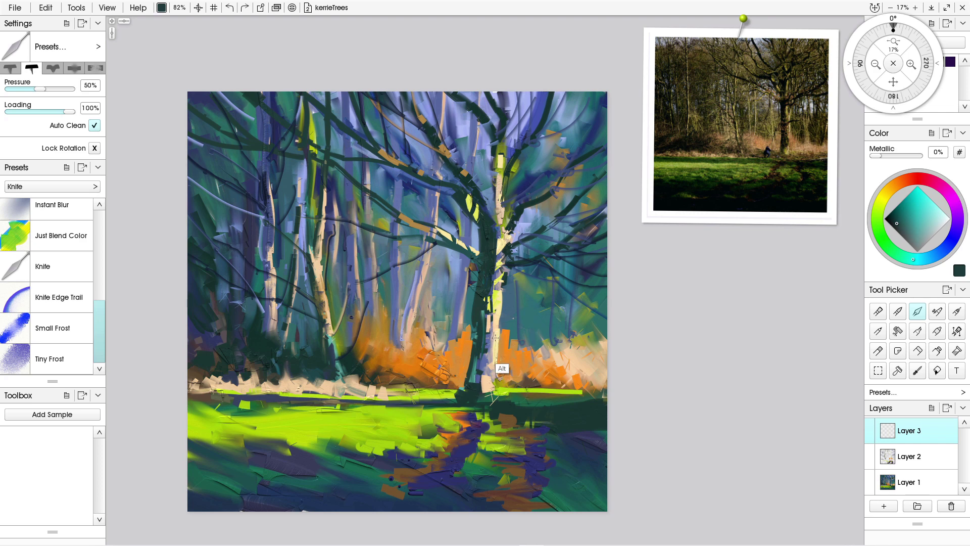
alt+click(495, 359)
shift+drag(304, 123, 316, 129)
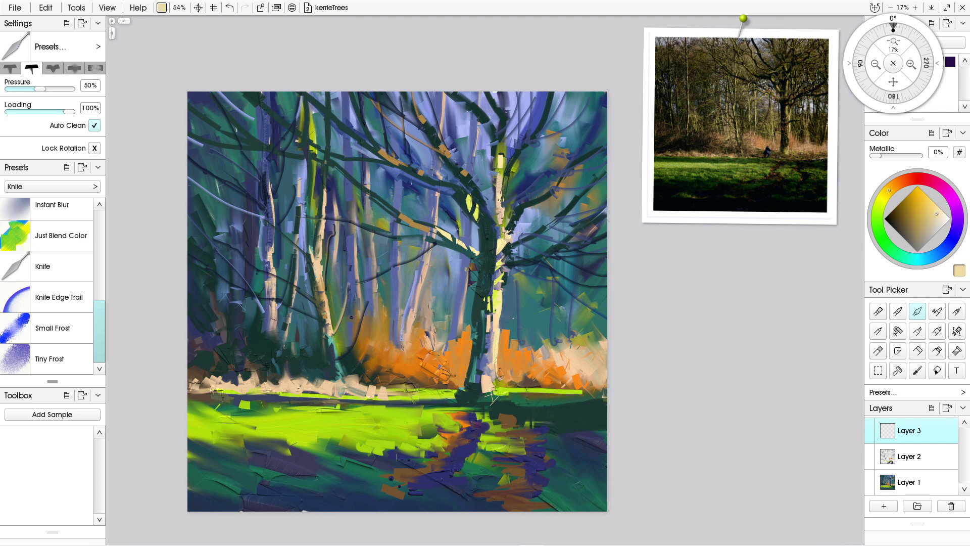
click(58, 297)
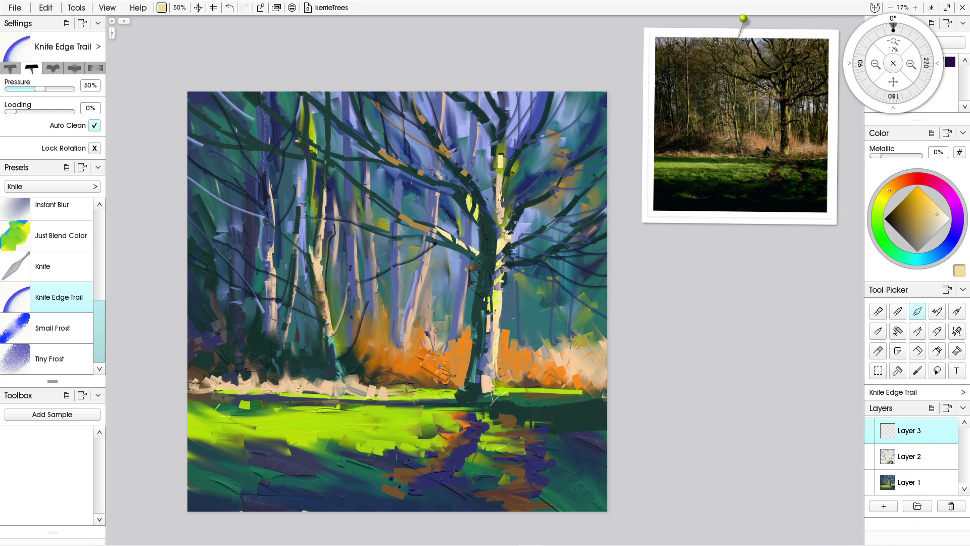
drag(40, 89, 63, 88)
drag(10, 112, 23, 112)
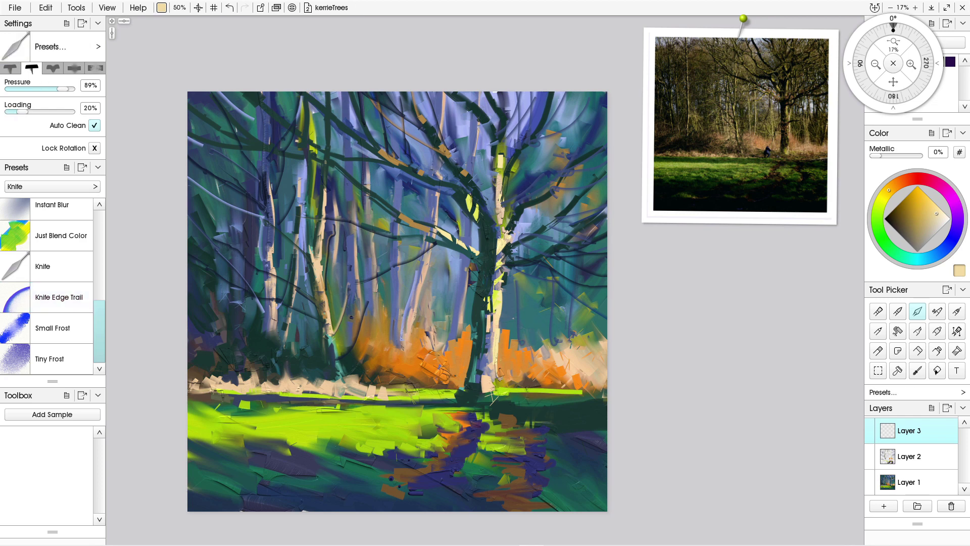
click(59, 267)
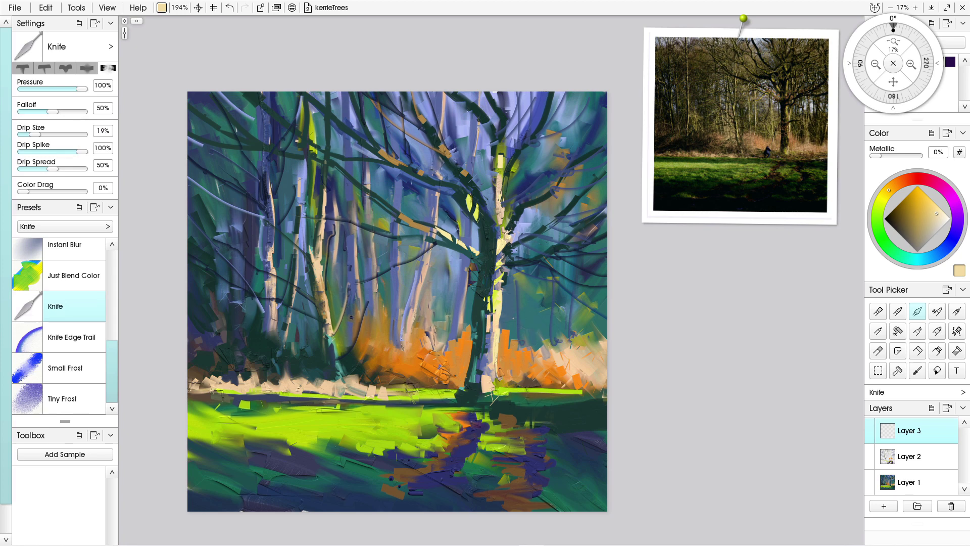
Load the Knife Edge Trail preset and set it to the Flat knife with 100% loading.
click(72, 337)
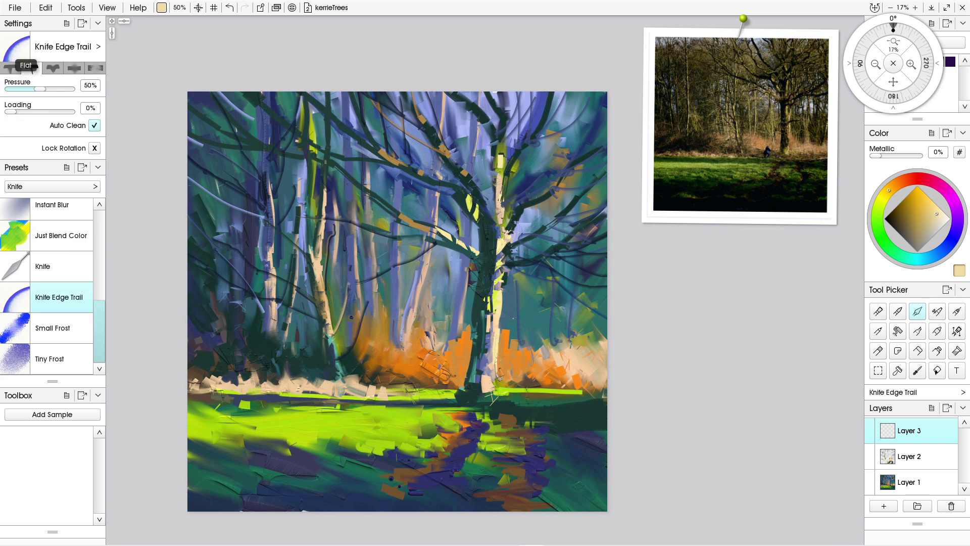
click(32, 67)
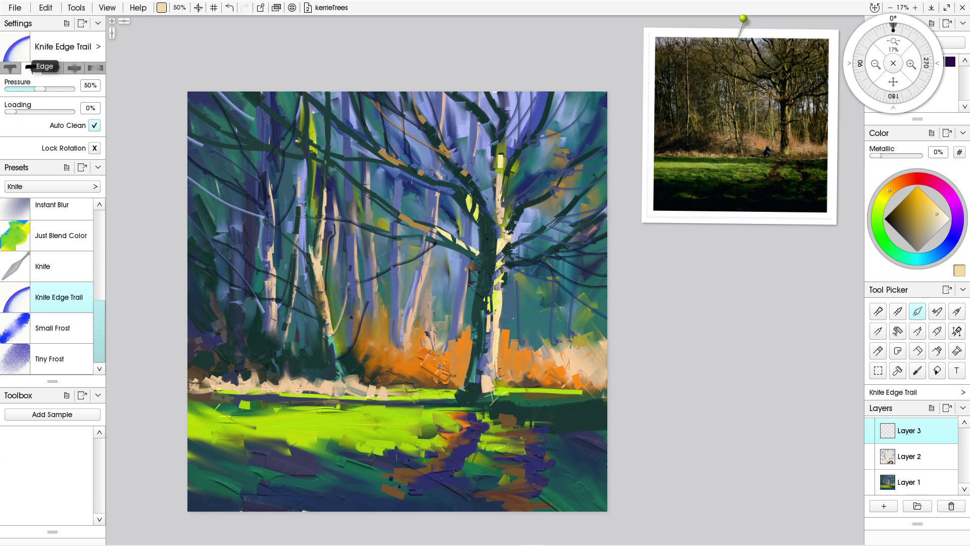
click(10, 68)
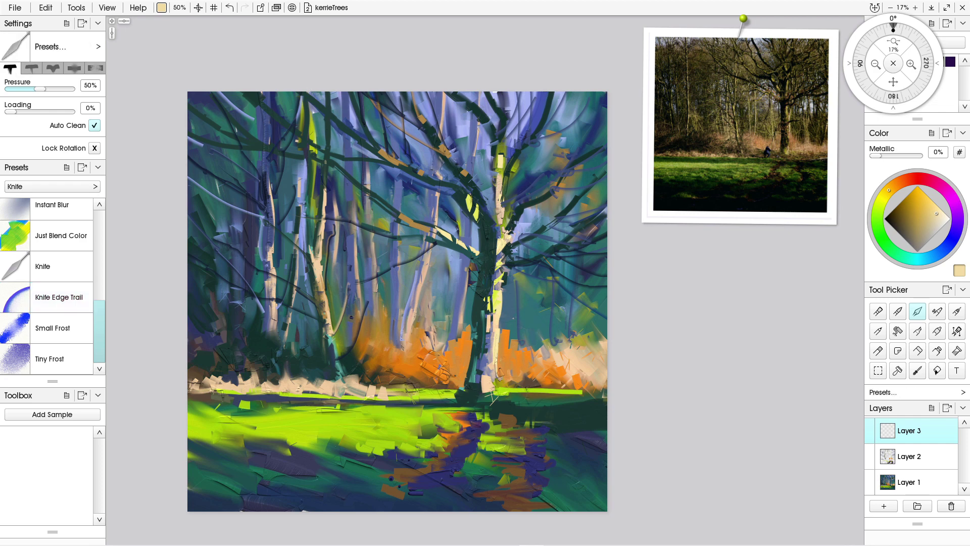
drag(10, 112, 72, 111)
Sample a dusty tan from a pale central trunk and paint a highlight along the big tree's long upper-left branch.
drag(330, 91, 380, 154)
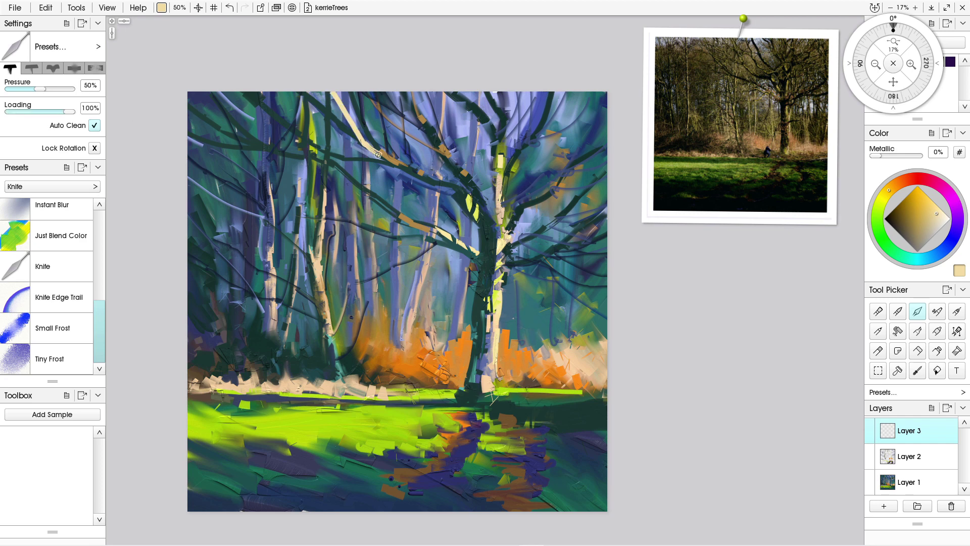
key(ctrl+z)
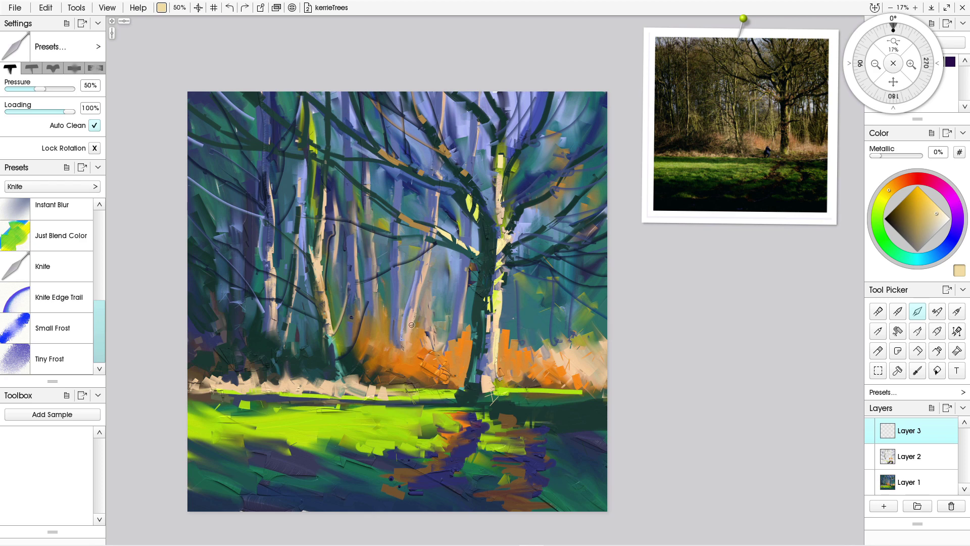
alt+click(410, 344)
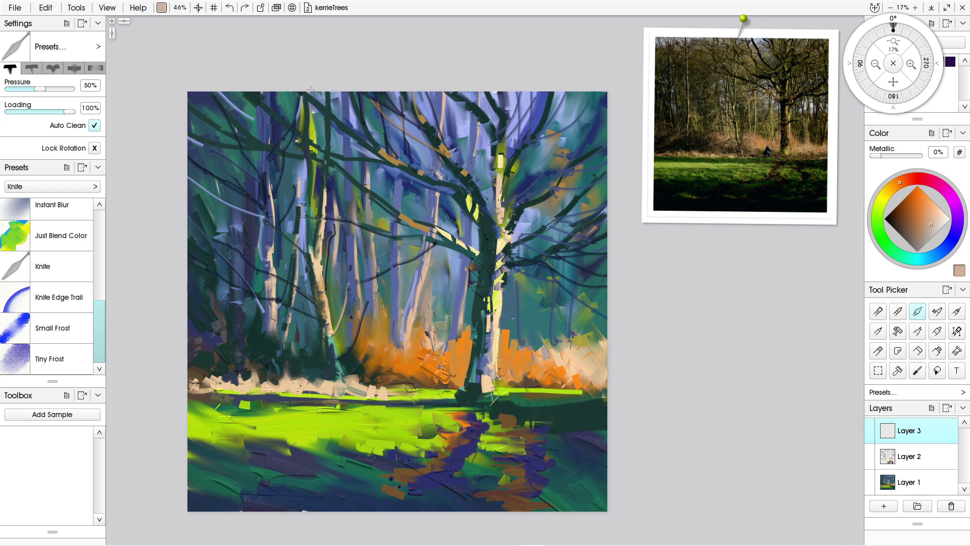
mouse_move(310, 90)
mouse_down()
mouse_move(342, 130)
mouse_move(347, 164)
mouse_move(404, 220)
mouse_up()
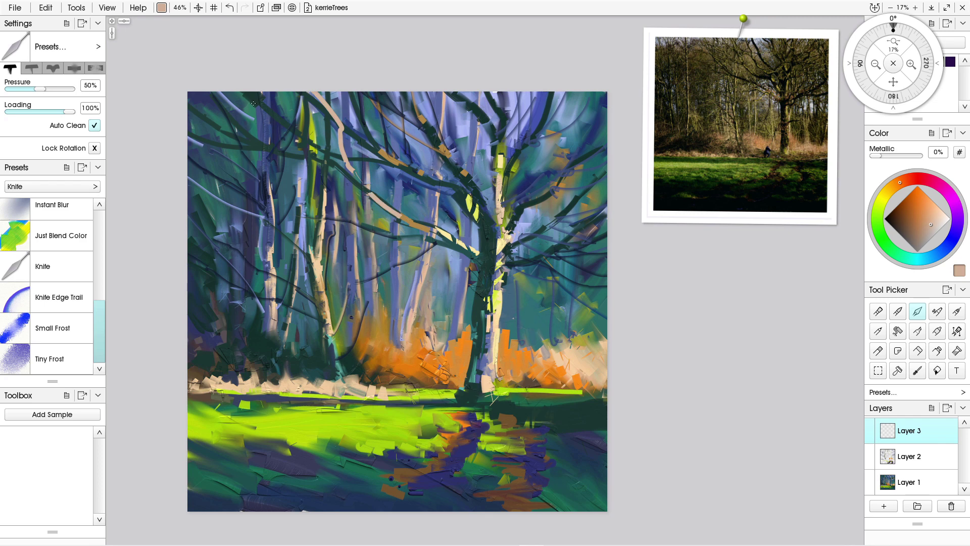
Reduce the brush size to 37% and paint a dusty tan branch from the upper-left canvas edge down to the big tree's long limb.
key([)
key([)
drag(260, 92, 352, 182)
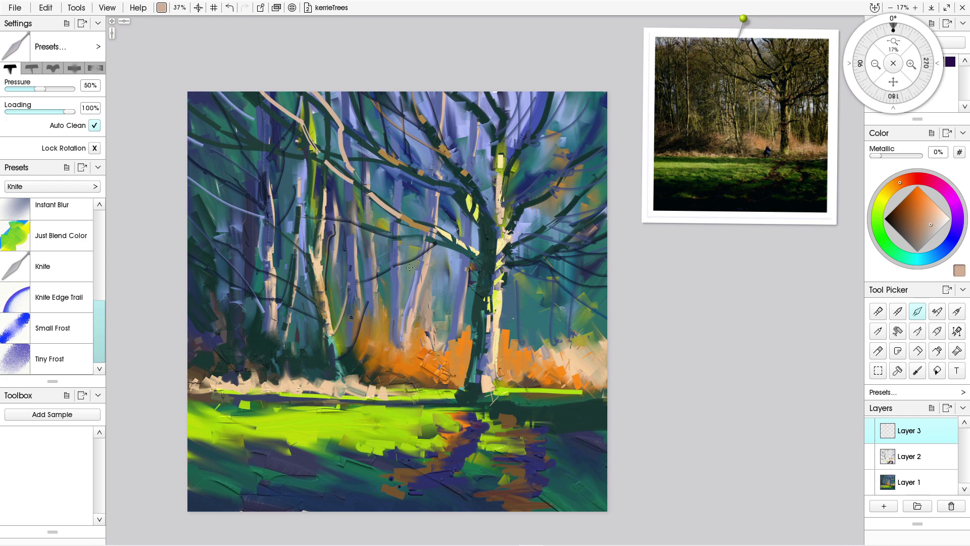
Sample dark green from the big tree's trunk and paint a dark branch from the canvas's upper edge toward its upper-left limb.
alt+click(488, 255)
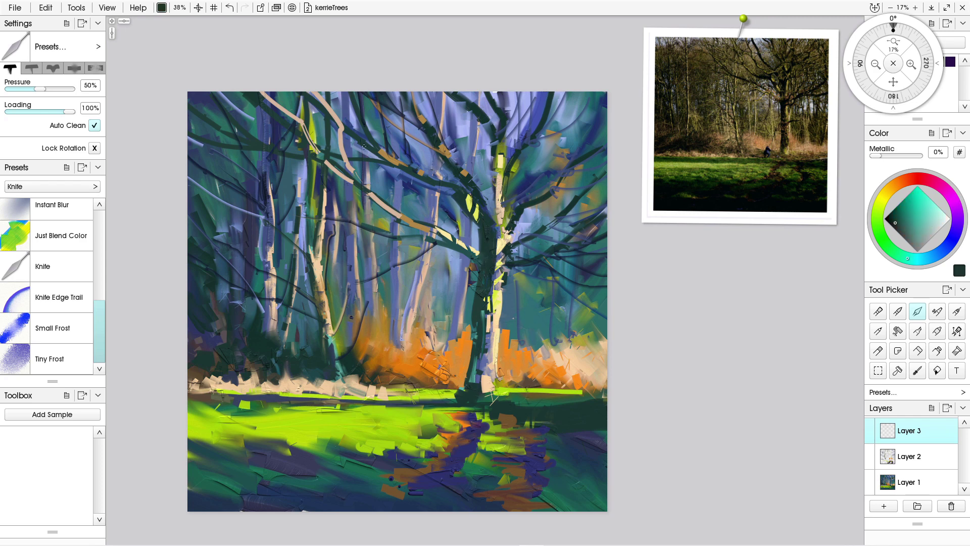
key(bracketright)
key(bracketright)
key(bracketright)
key(bracketright)
key(bracketright)
drag(352, 91, 390, 162)
Enlarge the brush to 69% and add dark green shading along the big tree's two left limbs.
key(bracketright)
key(bracketright)
drag(404, 172, 452, 189)
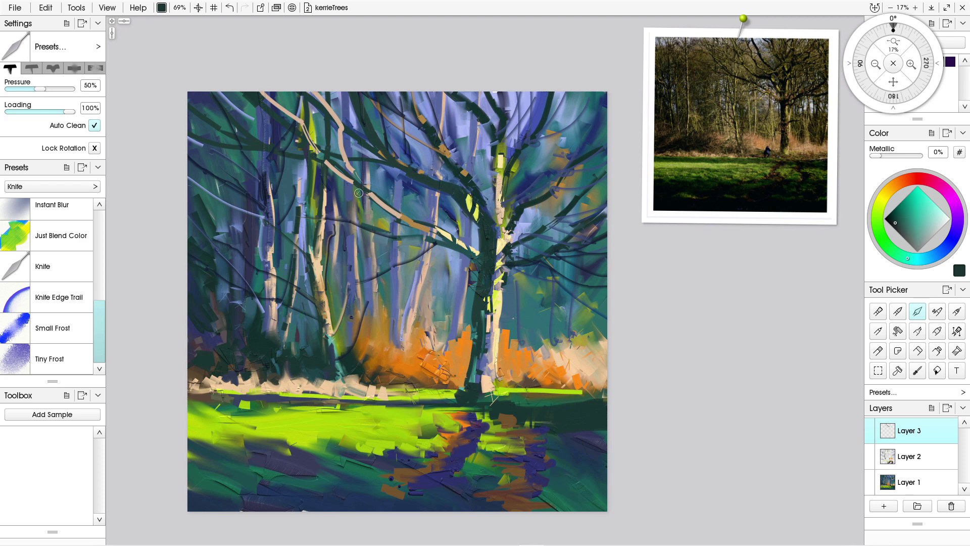
mouse_move(360, 188)
mouse_down()
mouse_move(422, 239)
mouse_move(391, 217)
mouse_move(452, 245)
mouse_up()
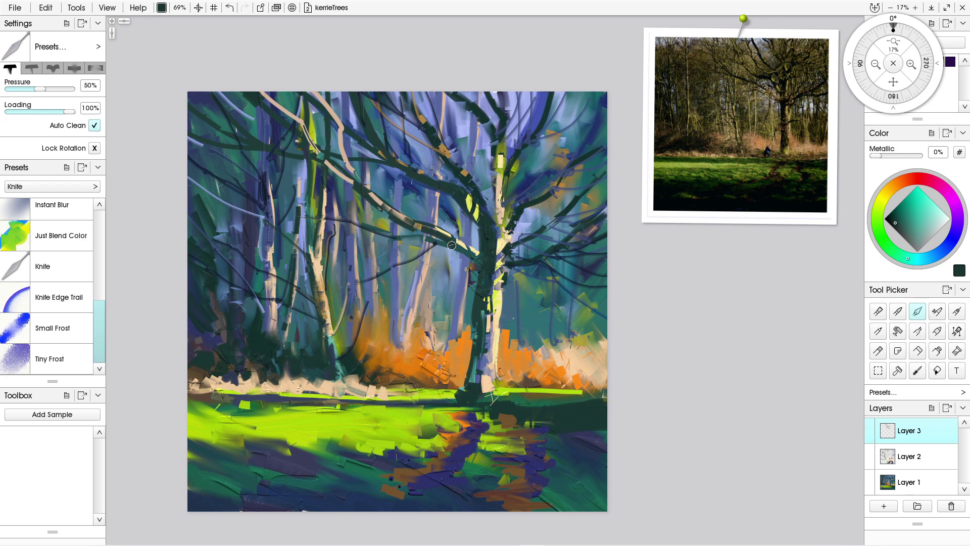
Set the brush size to 45% and sample a slate blue from the left woodland.
shift+drag(223, 140, 305, 183)
key(bracketright)
alt+click(298, 198)
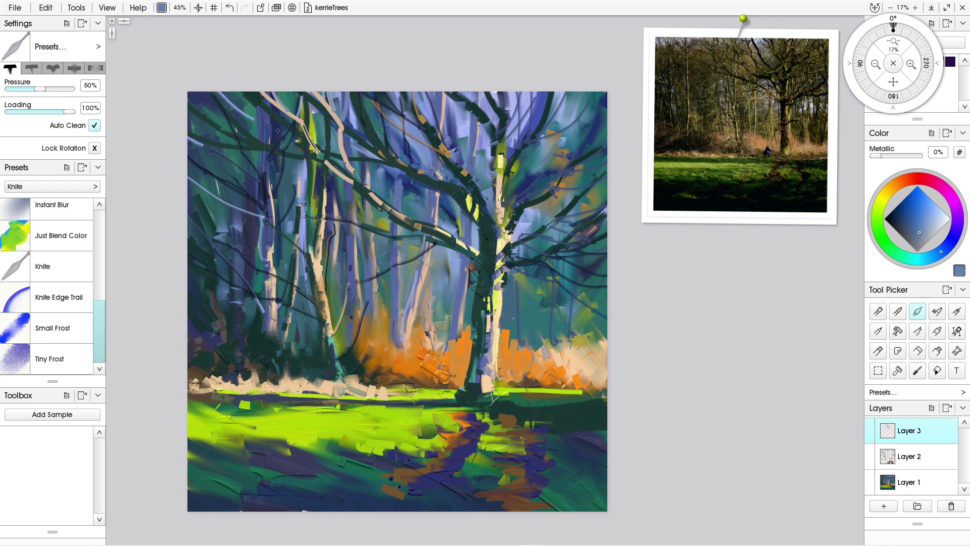
Try several slate blue branches sweeping toward the canvas's upper-left corner, and undo them.
mouse_move(288, 108)
mouse_down()
mouse_move(287, 86)
mouse_move(290, 113)
mouse_move(238, 92)
mouse_up()
drag(310, 139, 255, 119)
mouse_move(309, 163)
mouse_down()
mouse_move(328, 164)
mouse_move(263, 150)
mouse_move(187, 99)
mouse_up()
click(200, 126)
drag(230, 140, 168, 133)
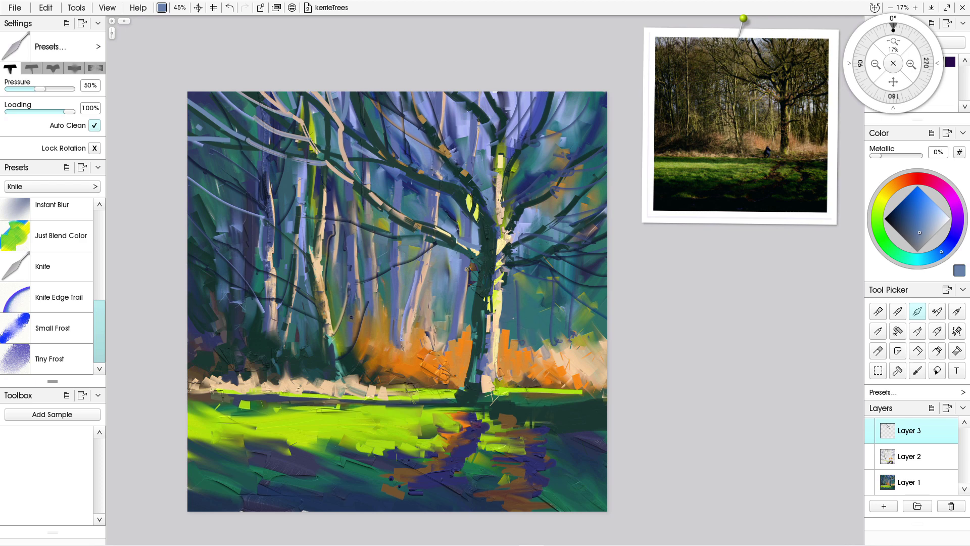
key(ctrl+z)
key(ctrl+z)
key(ctrl+z)
key(ctrl+z)
key(ctrl+z)
key(ctrl+z)
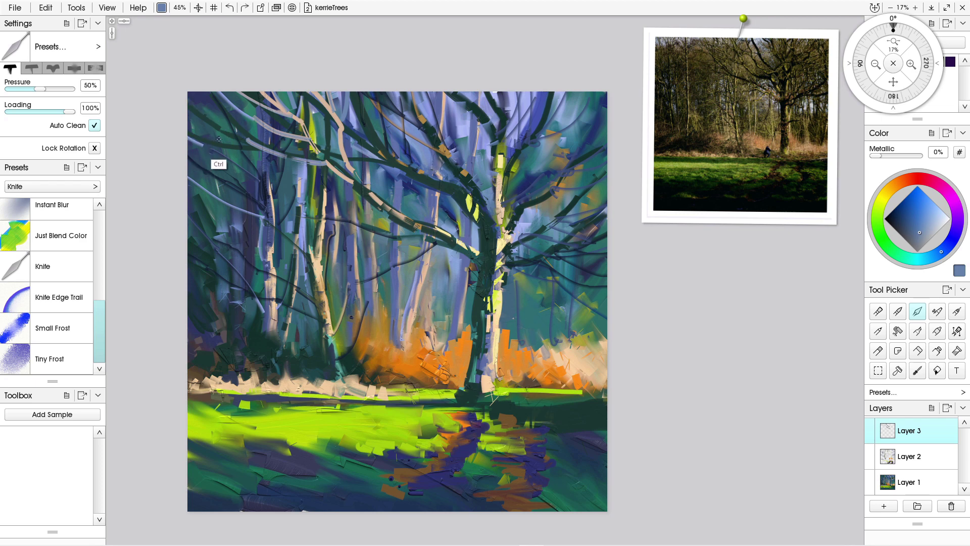
key(ctrl+z)
key(ctrl+z)
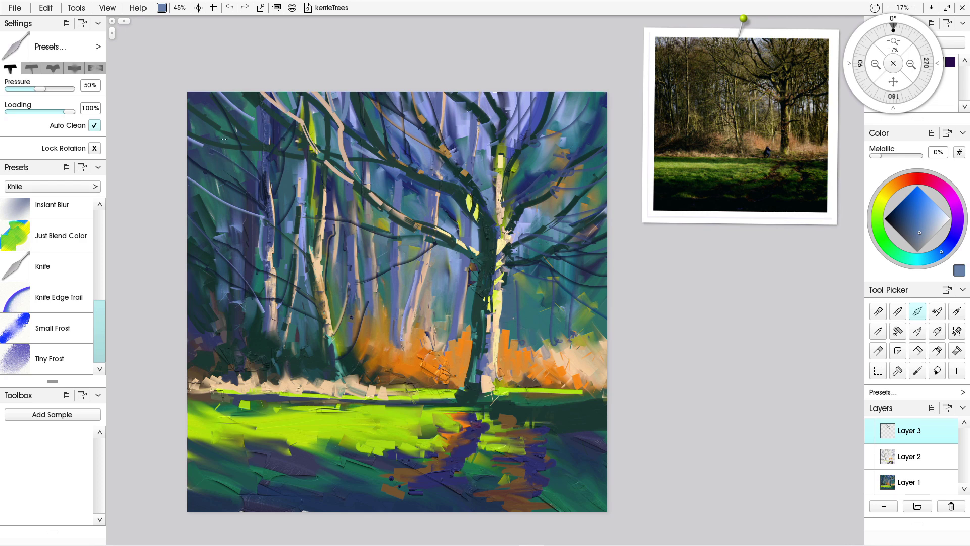
Paint short slate blue strokes at 45% brush size along the upper parts of the left woodland trunks.
drag(280, 93, 296, 115)
drag(351, 89, 351, 171)
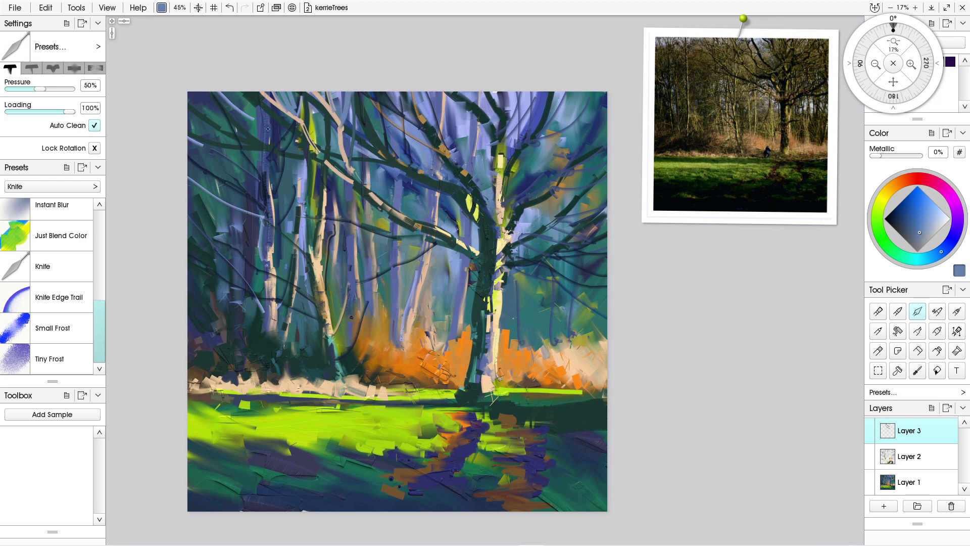
drag(267, 129, 272, 199)
drag(269, 112, 267, 99)
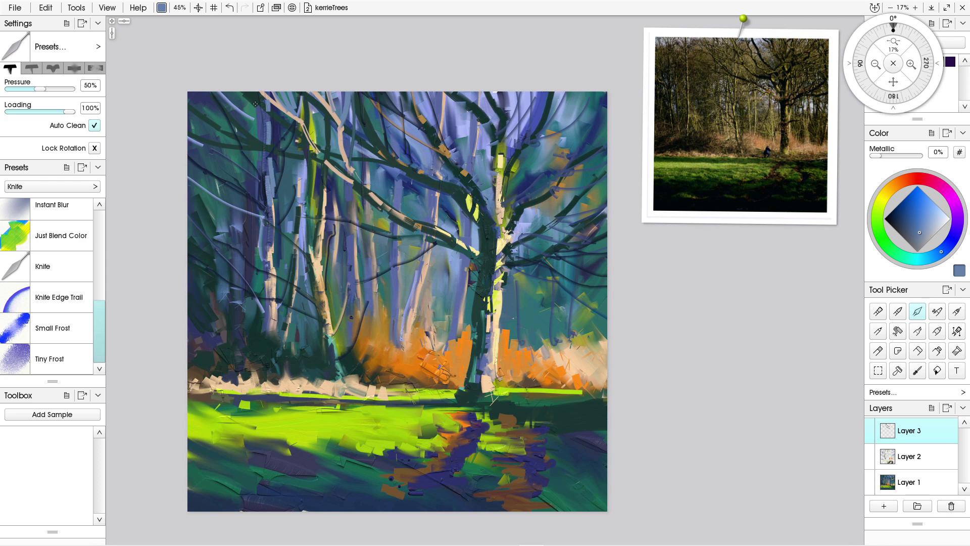
Reduce the brush size to 6% and sign the painting in slate blue in its lower-left corner.
mouse_move(186, 412)
shift+mouse_down()
mouse_move(200, 494)
mouse_move(280, 487)
shift+mouse_up()
key([)
key([)
key([)
key([)
key([)
key([)
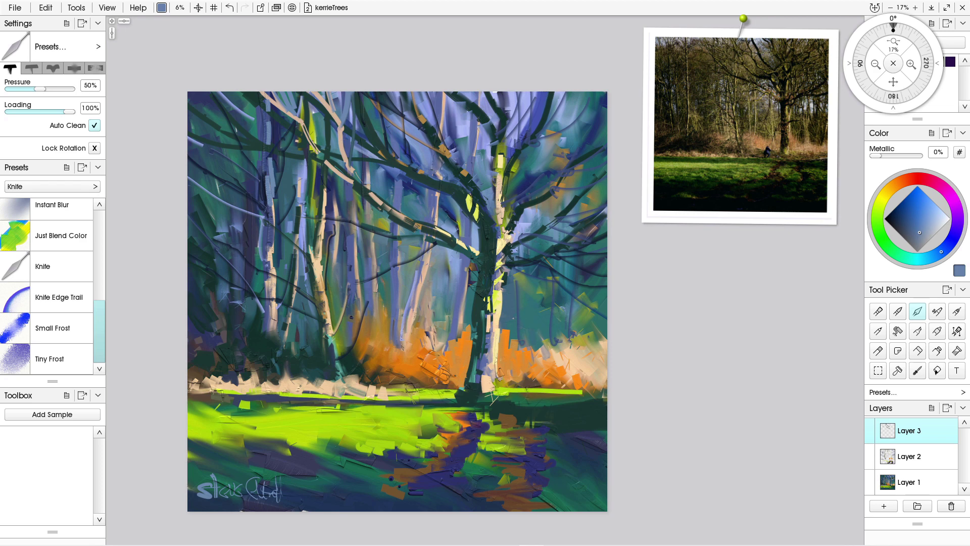
Load the Knife preset and smear the orange undergrowth left of the big tree on Layer 1 at 194% brush size.
click(59, 297)
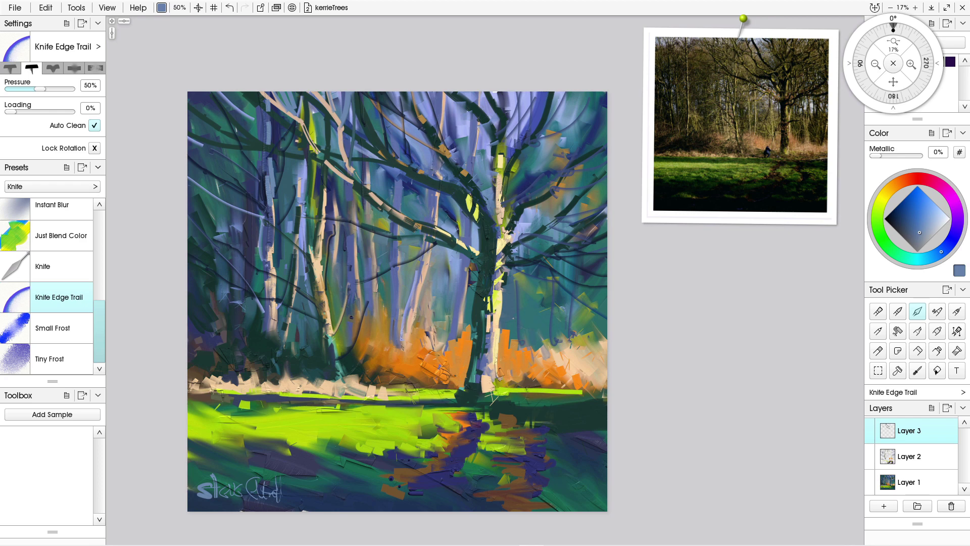
click(59, 267)
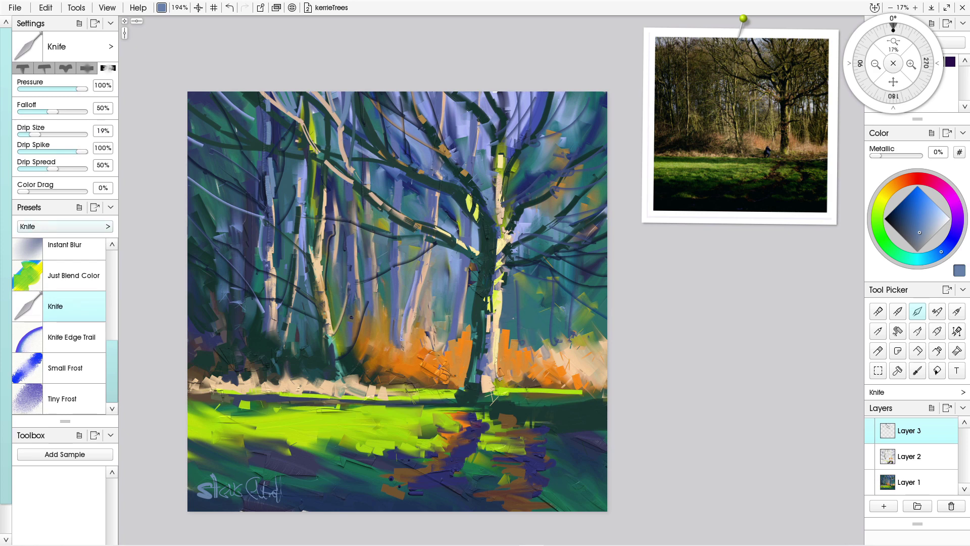
mouse_move(443, 359)
mouse_down()
mouse_move(431, 376)
mouse_move(438, 350)
mouse_move(449, 366)
mouse_move(432, 381)
mouse_move(443, 386)
mouse_move(425, 374)
mouse_move(433, 356)
mouse_move(445, 383)
mouse_move(406, 366)
mouse_up()
click(909, 482)
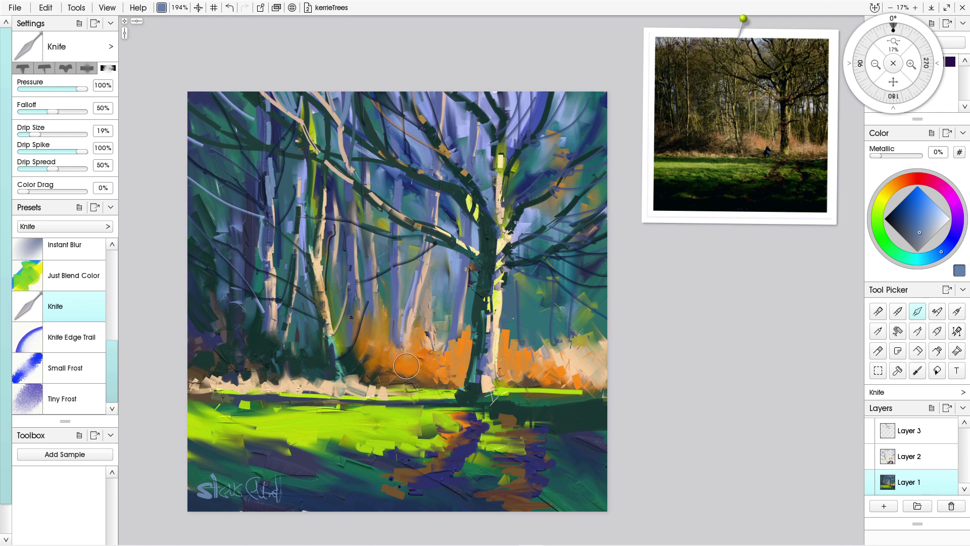